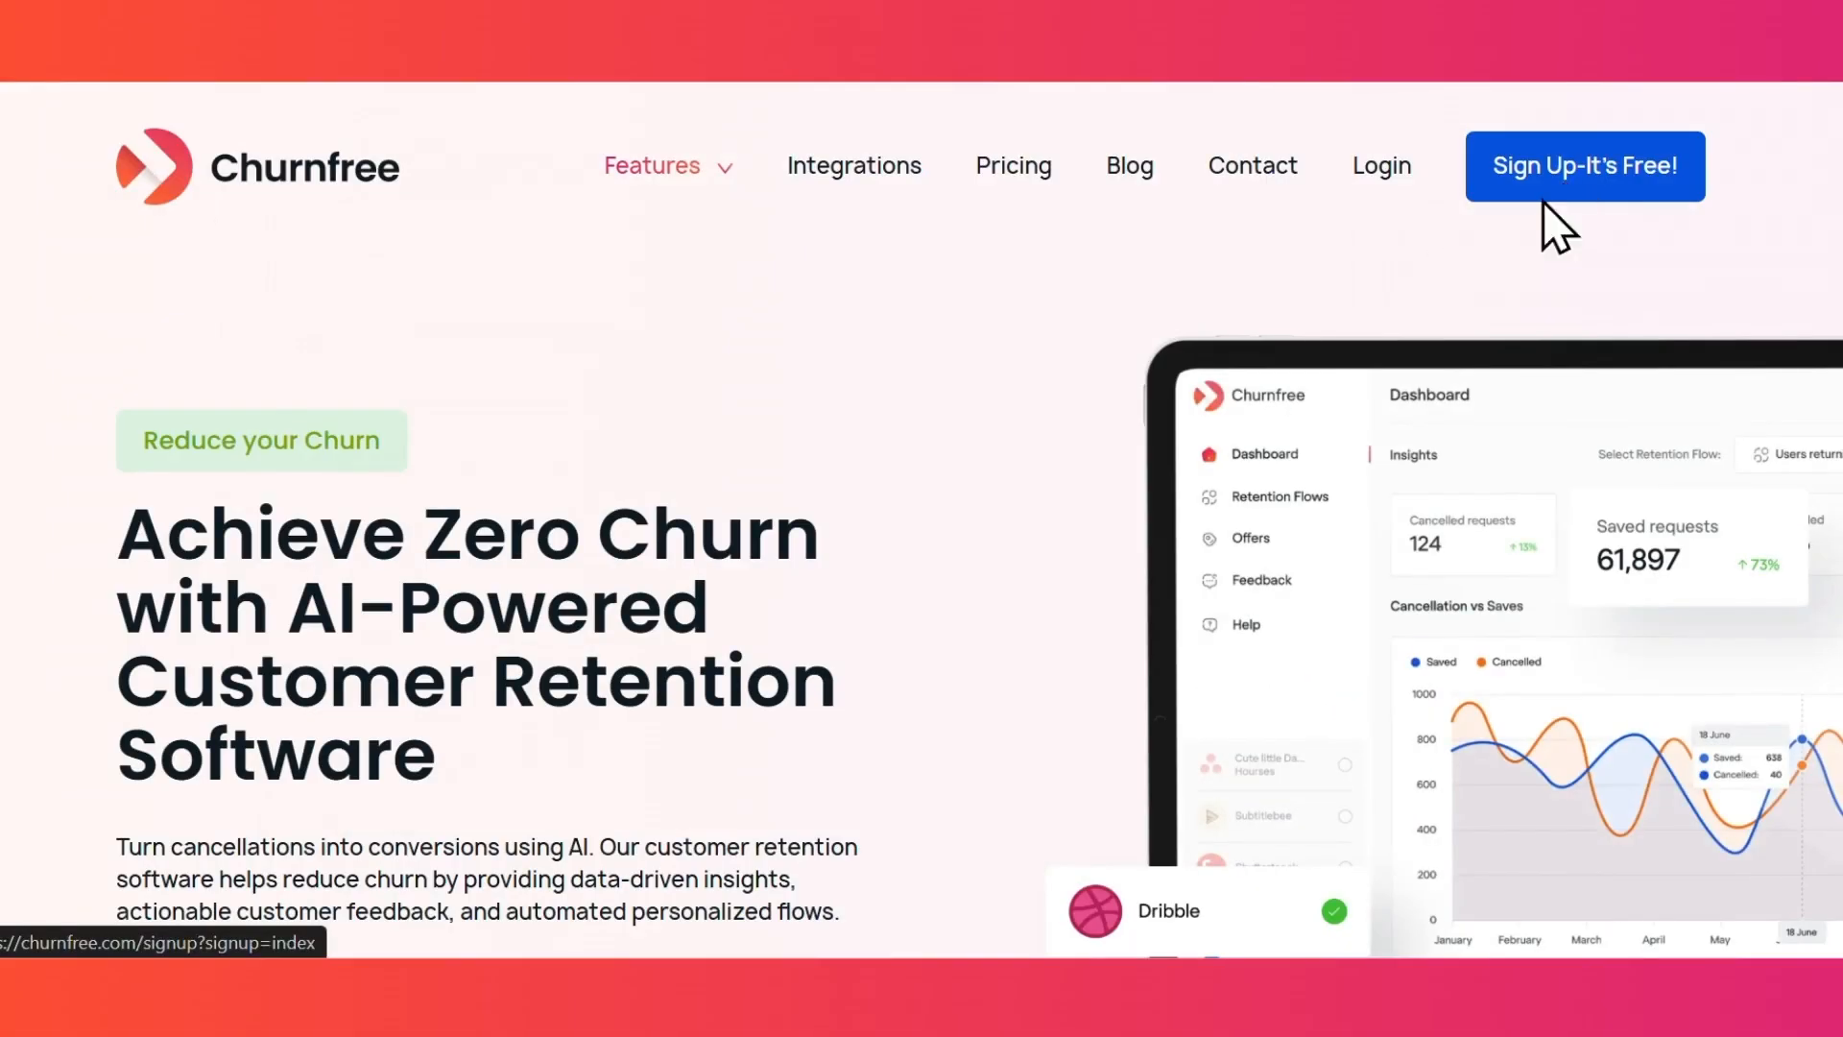
# - Create a new Churnfree account and pass the lobster-image bot check
pyautogui.click(1574, 188)
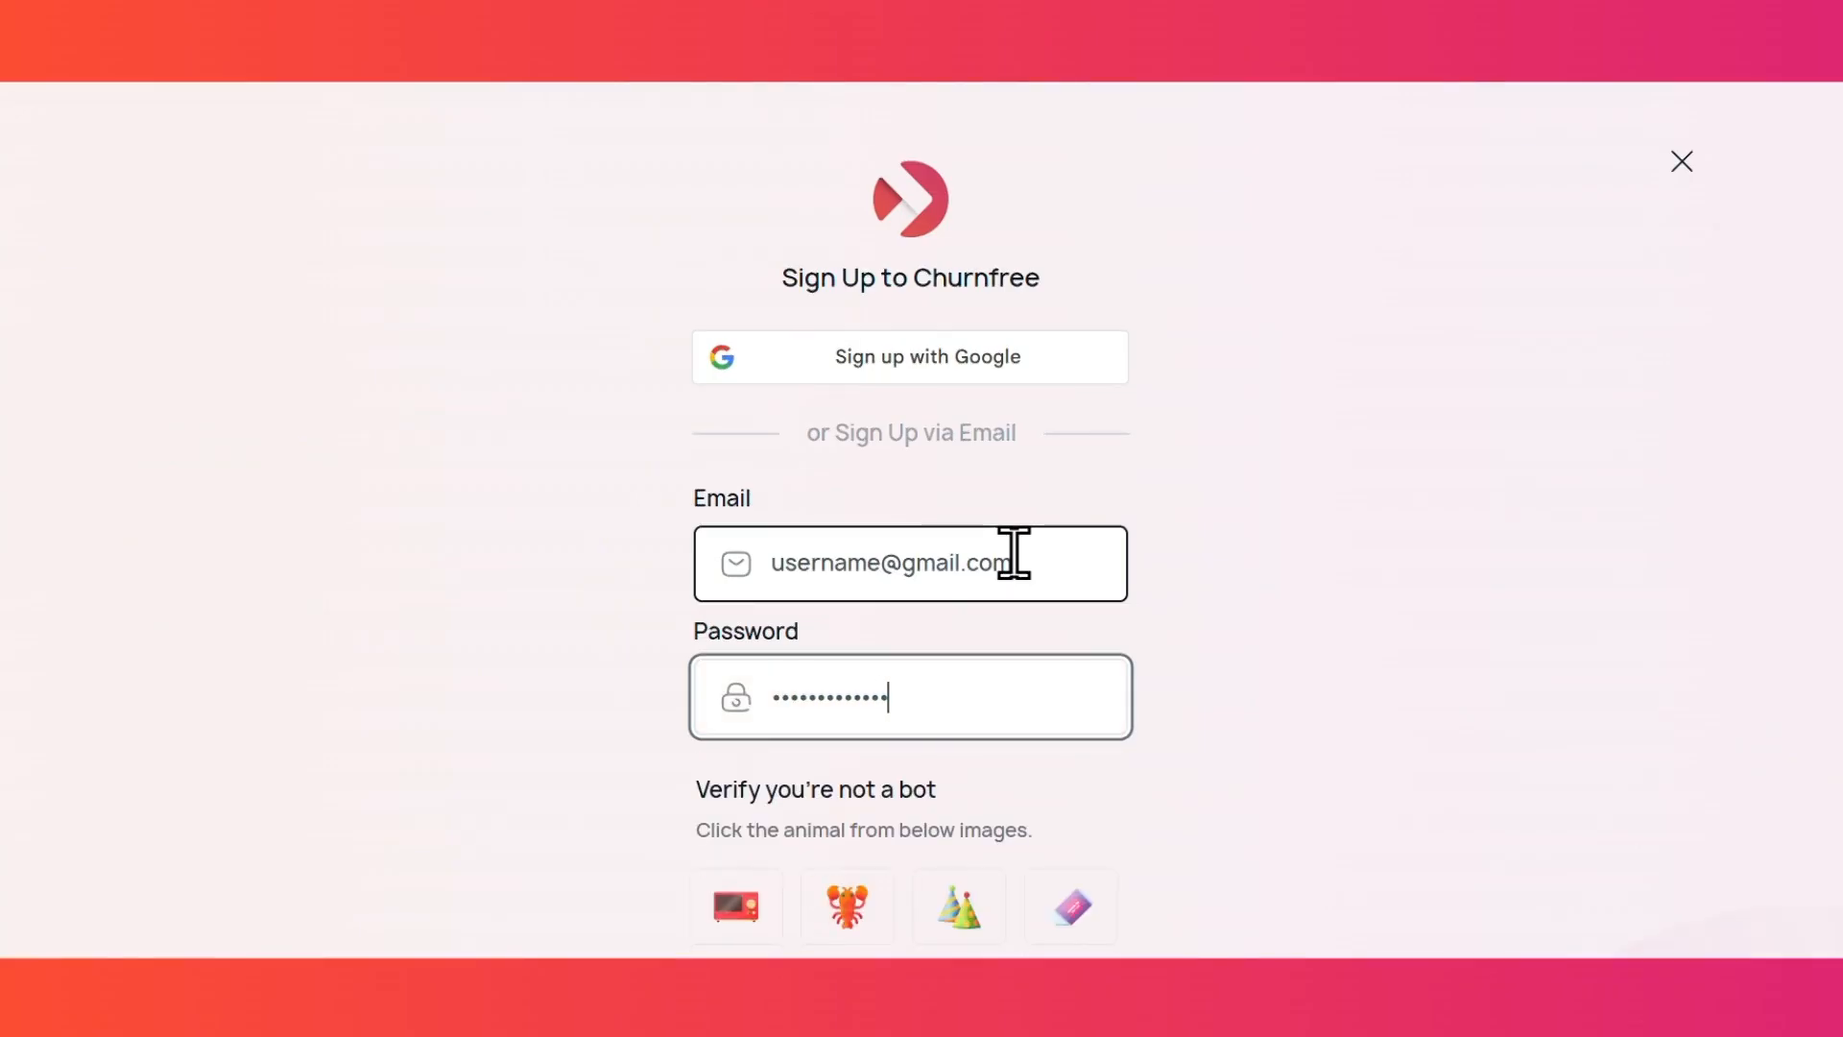
pyautogui.click(847, 906)
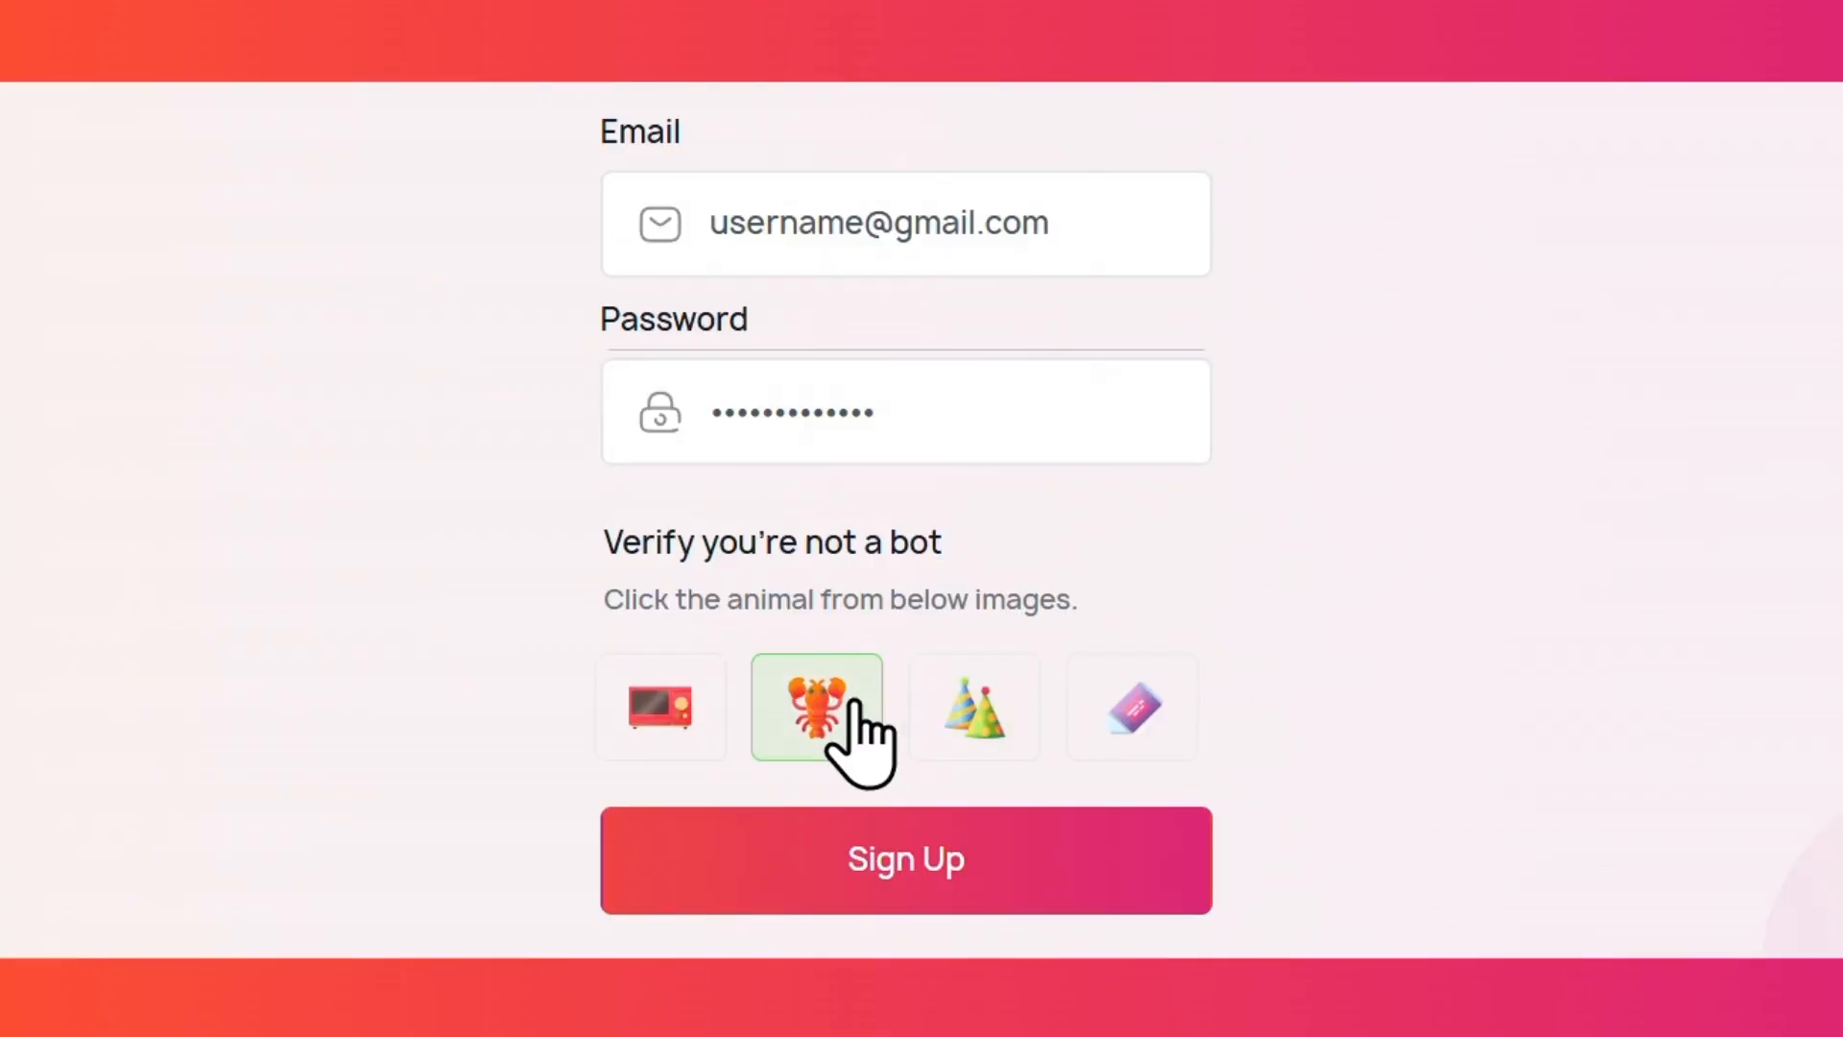
pyautogui.click(797, 897)
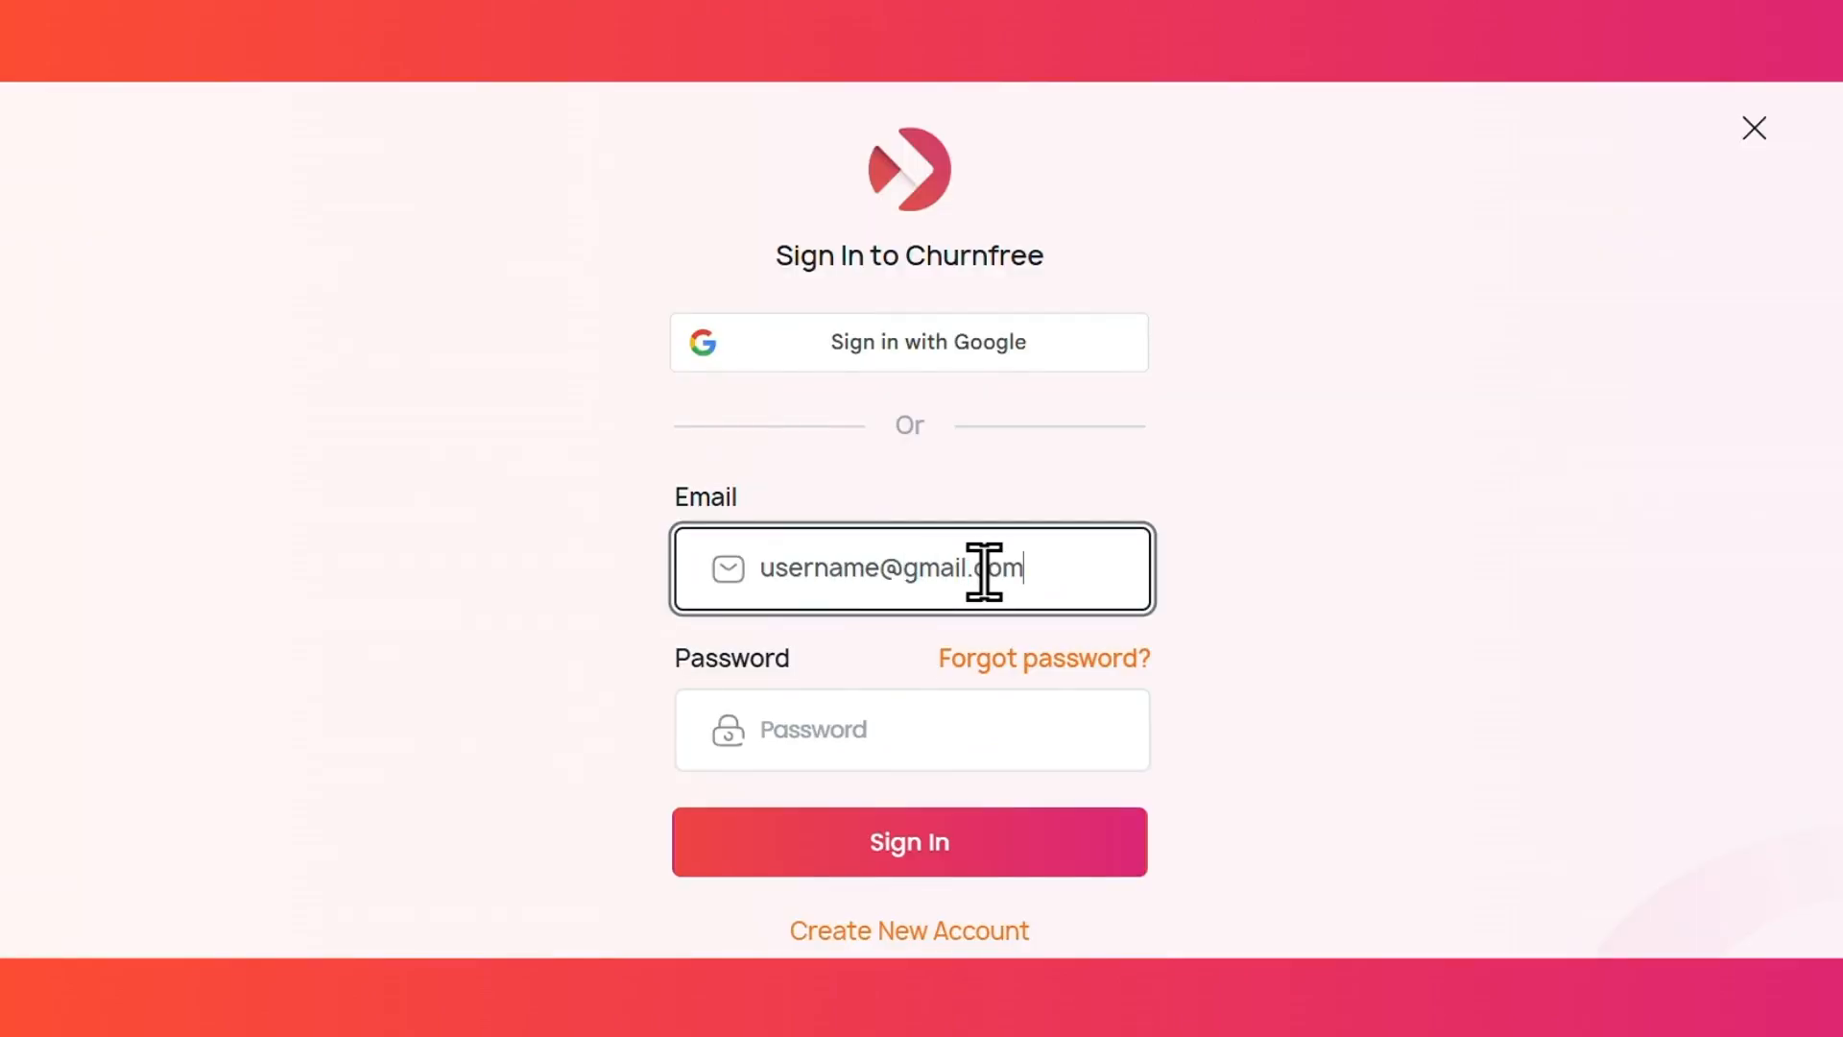
# - Sign in to the new account with its email and password
pyautogui.press('Tab')
pyautogui.write('pas')
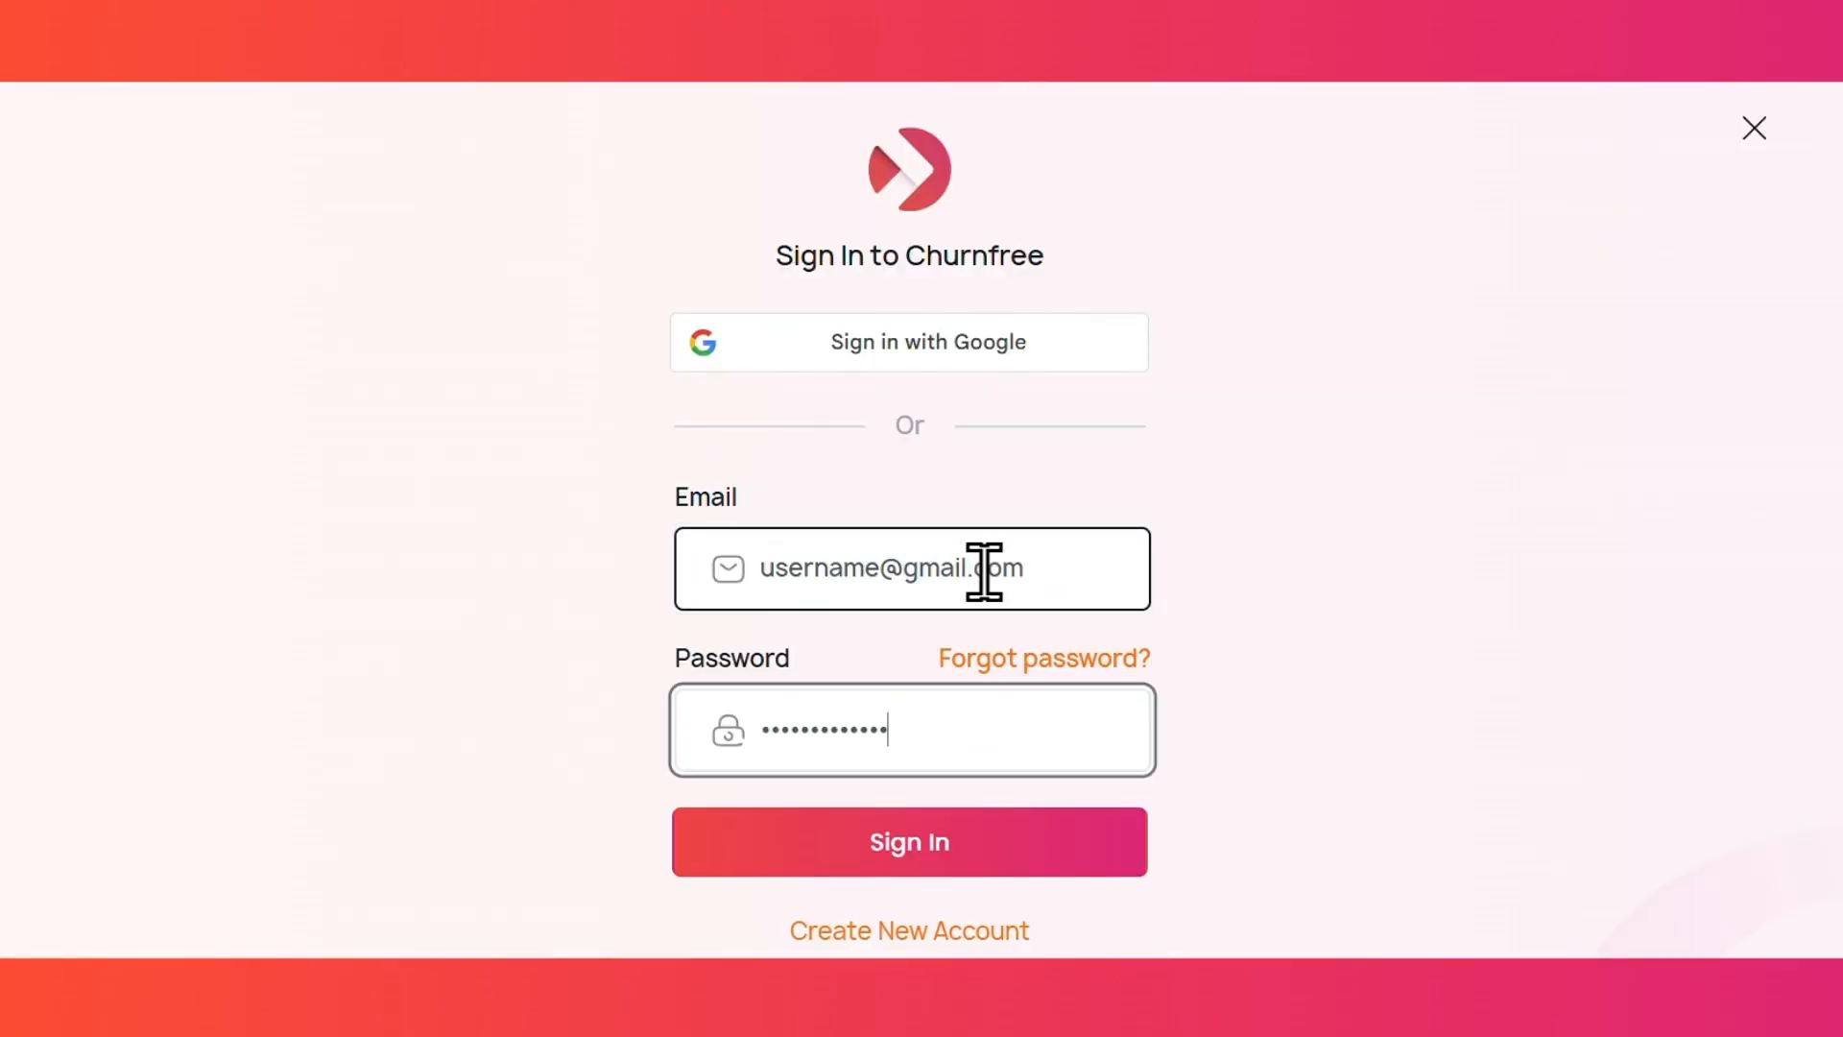
pyautogui.click(980, 871)
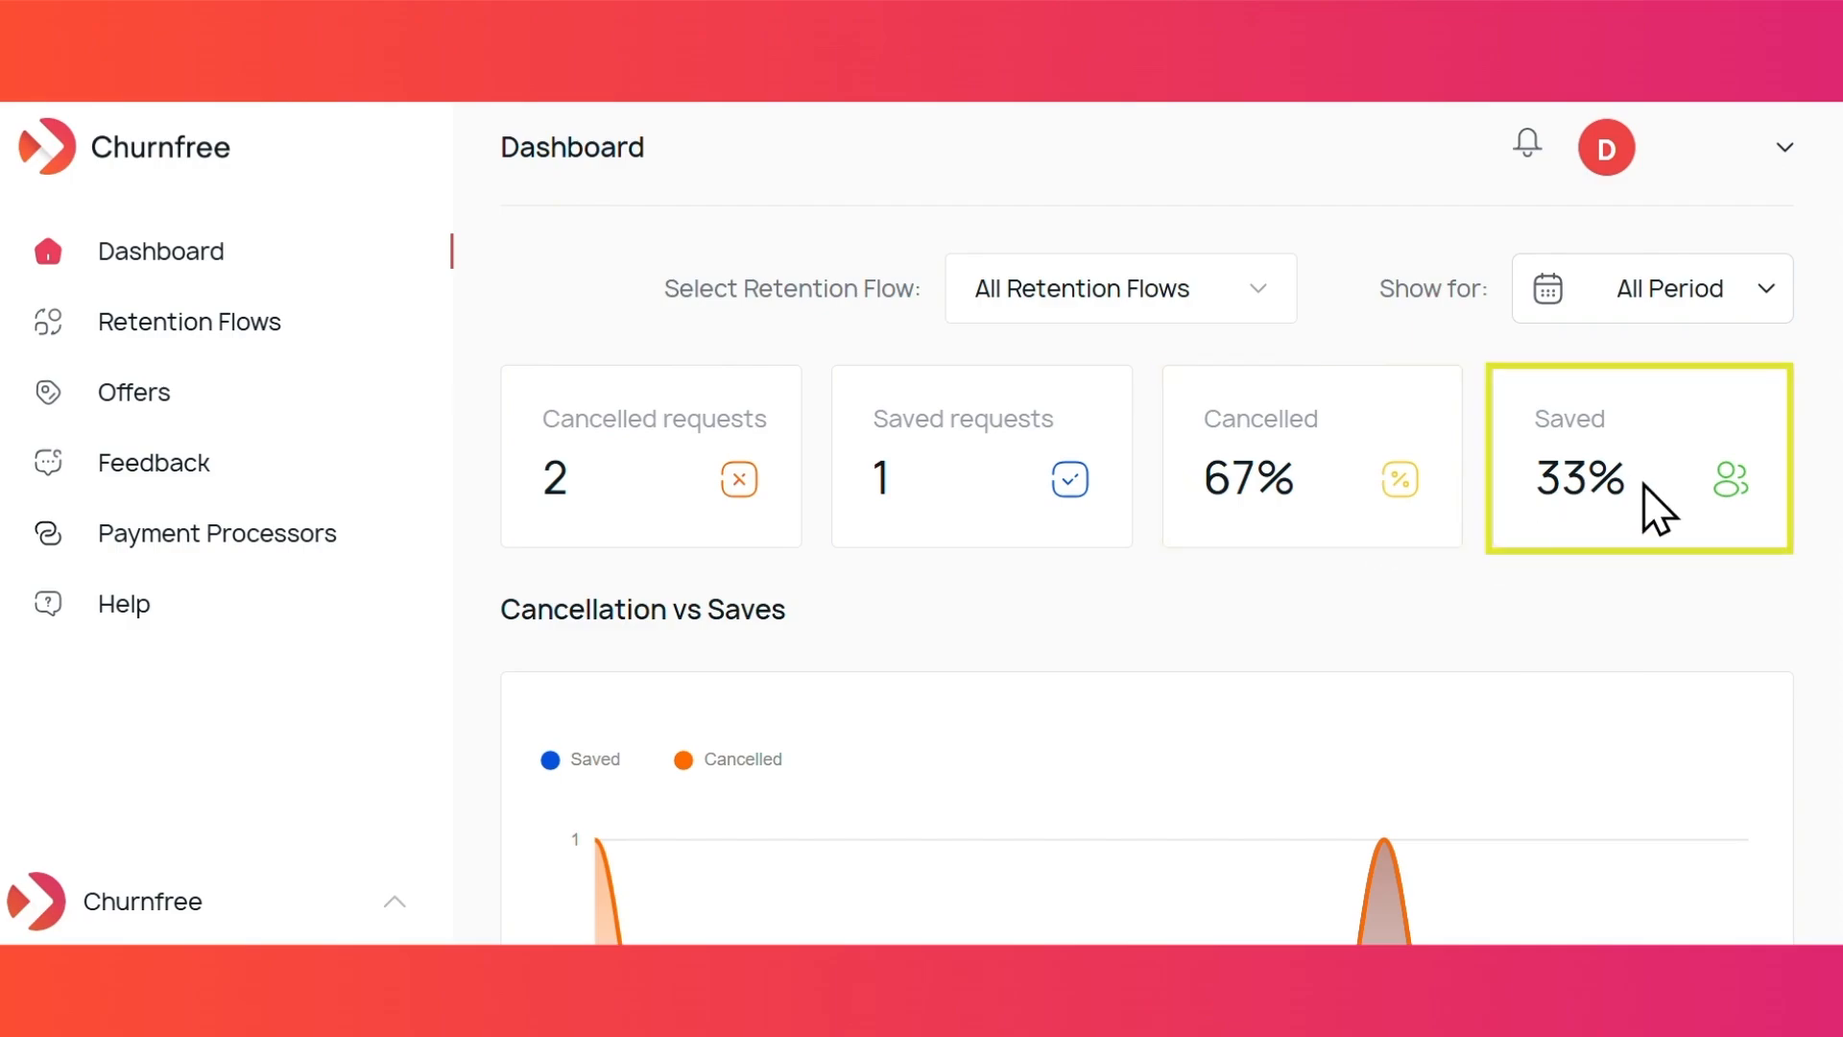
pyautogui.scroll(-4, 1659, 509)
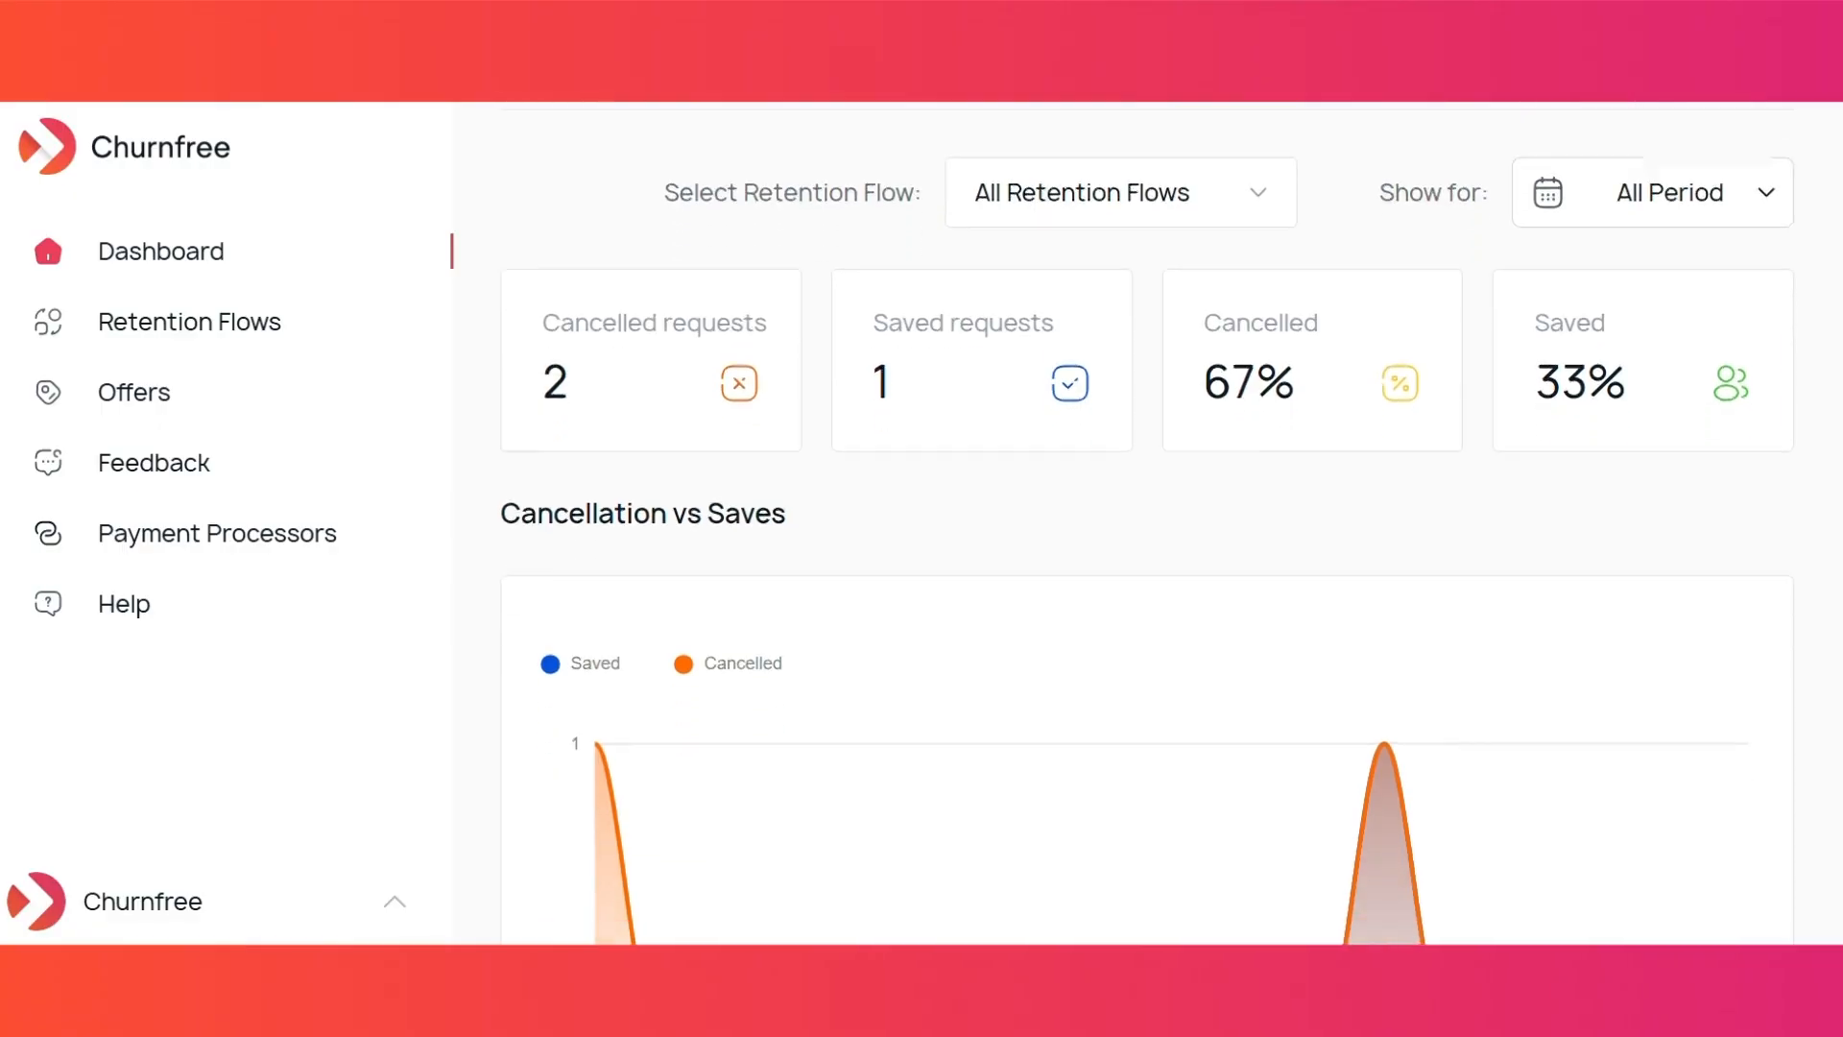
pyautogui.scroll(-2, 1501, 516)
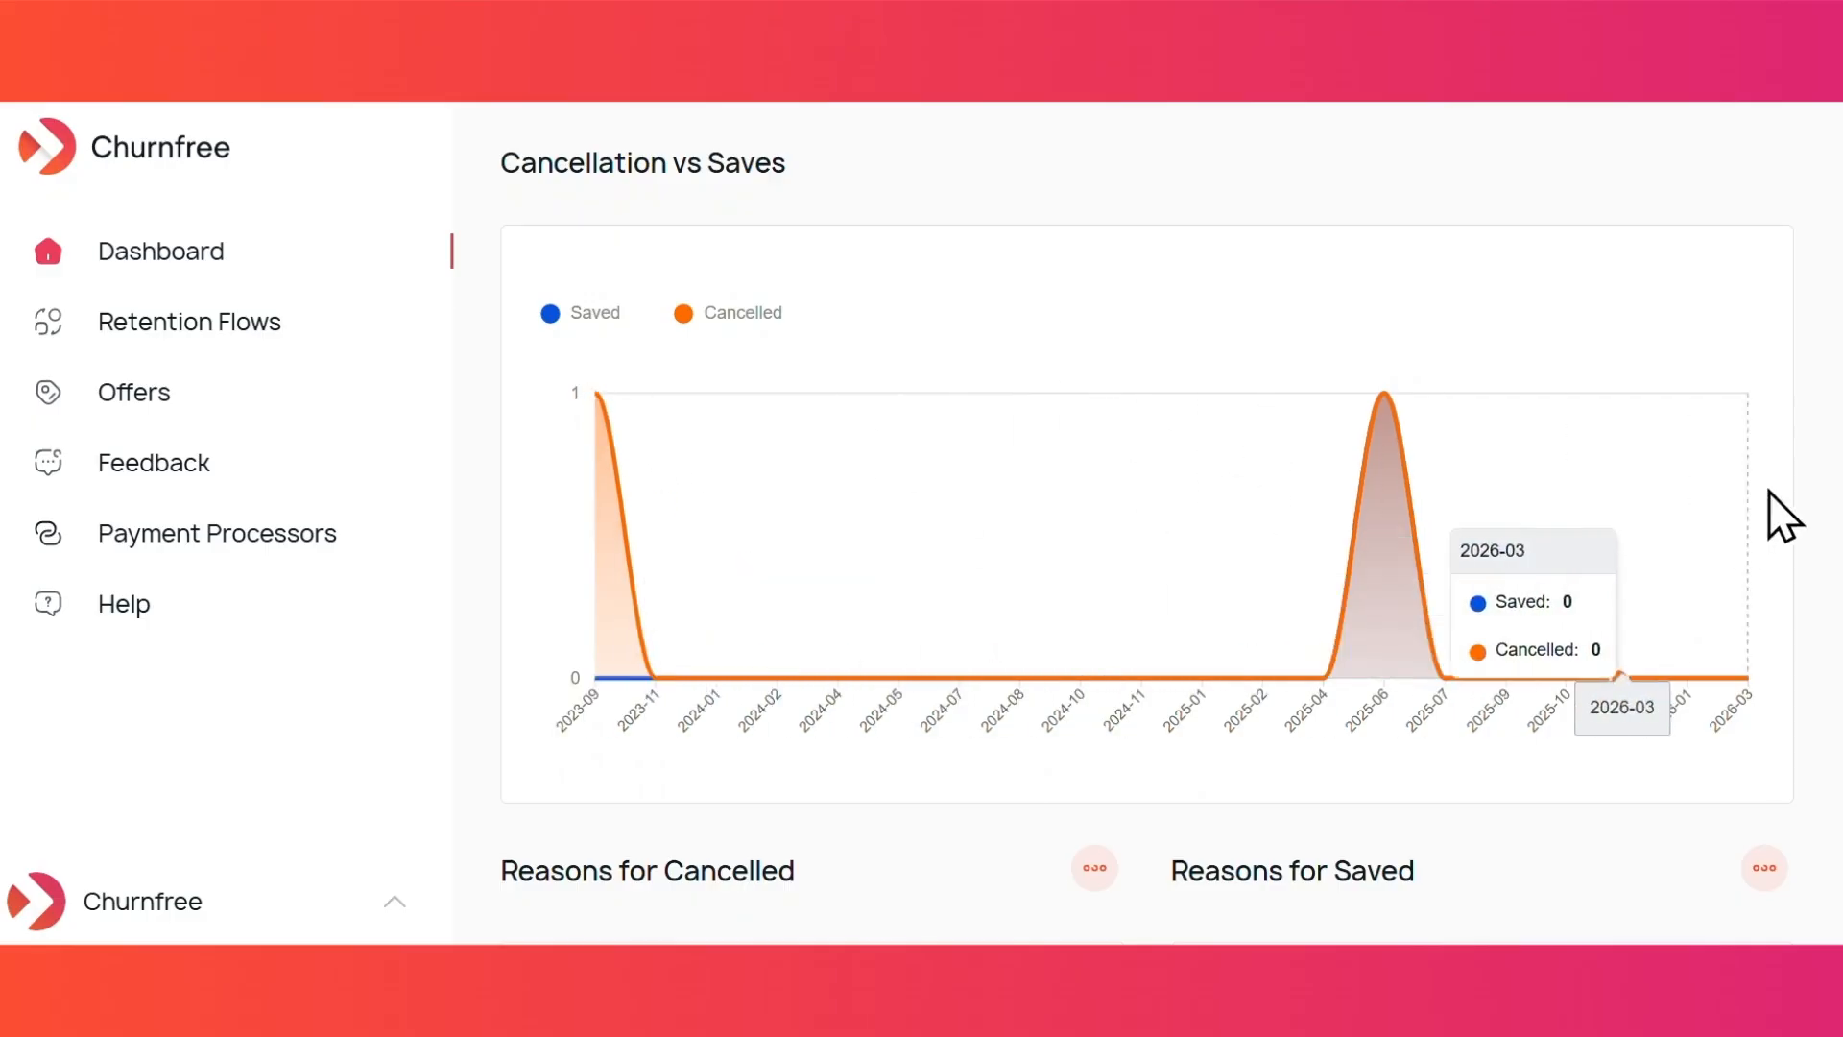
pyautogui.scroll(-5, 1146, 523)
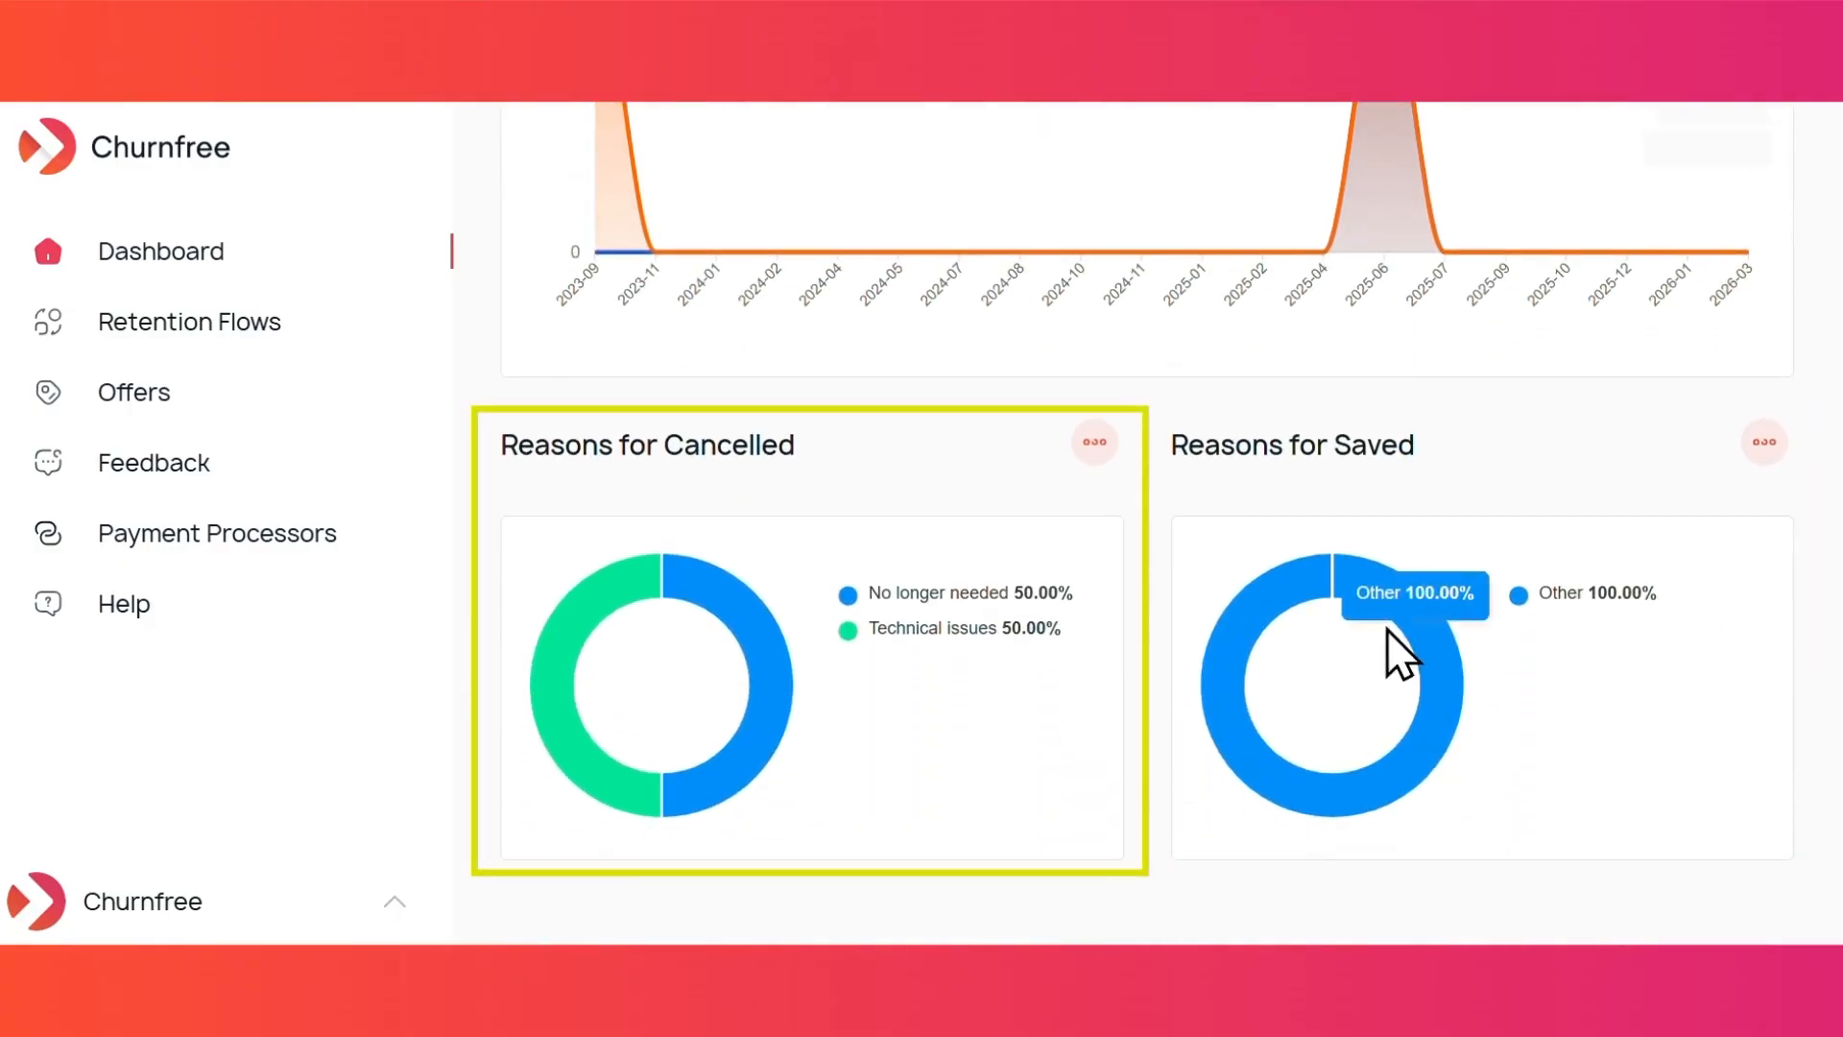
pyautogui.click(1096, 436)
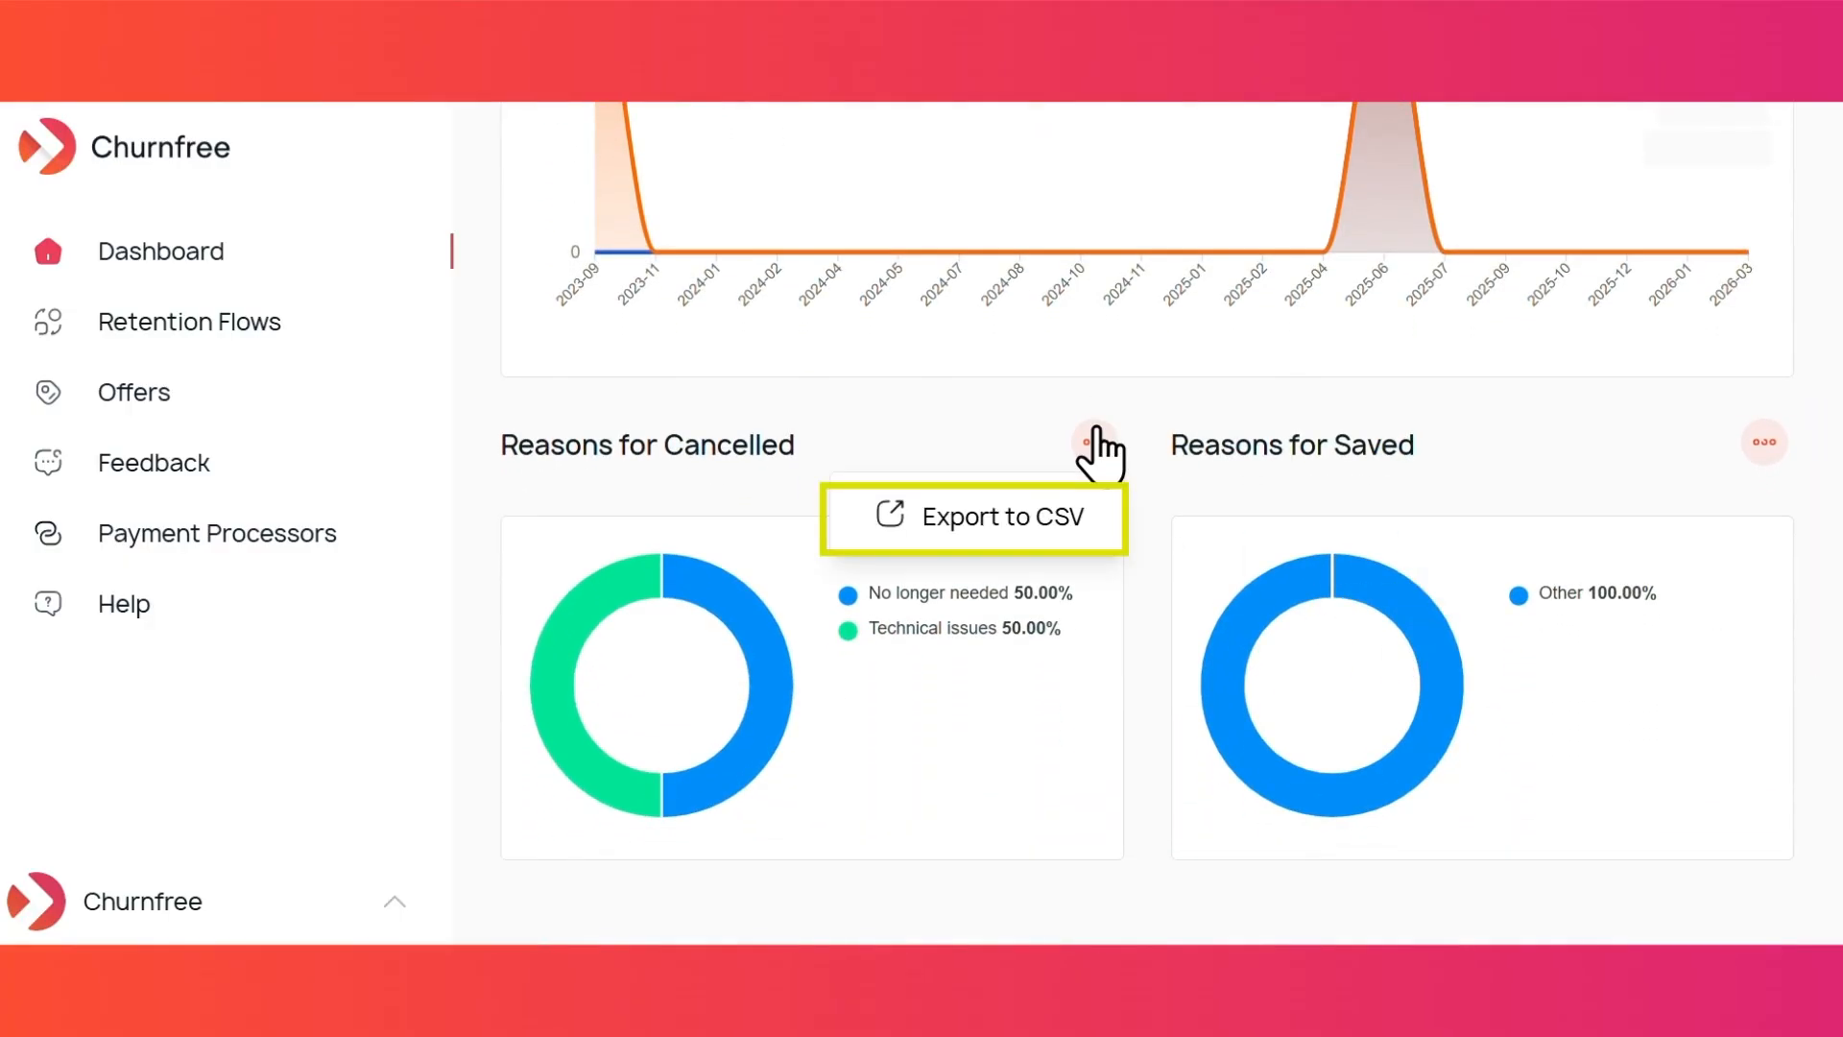
pyautogui.click(1096, 432)
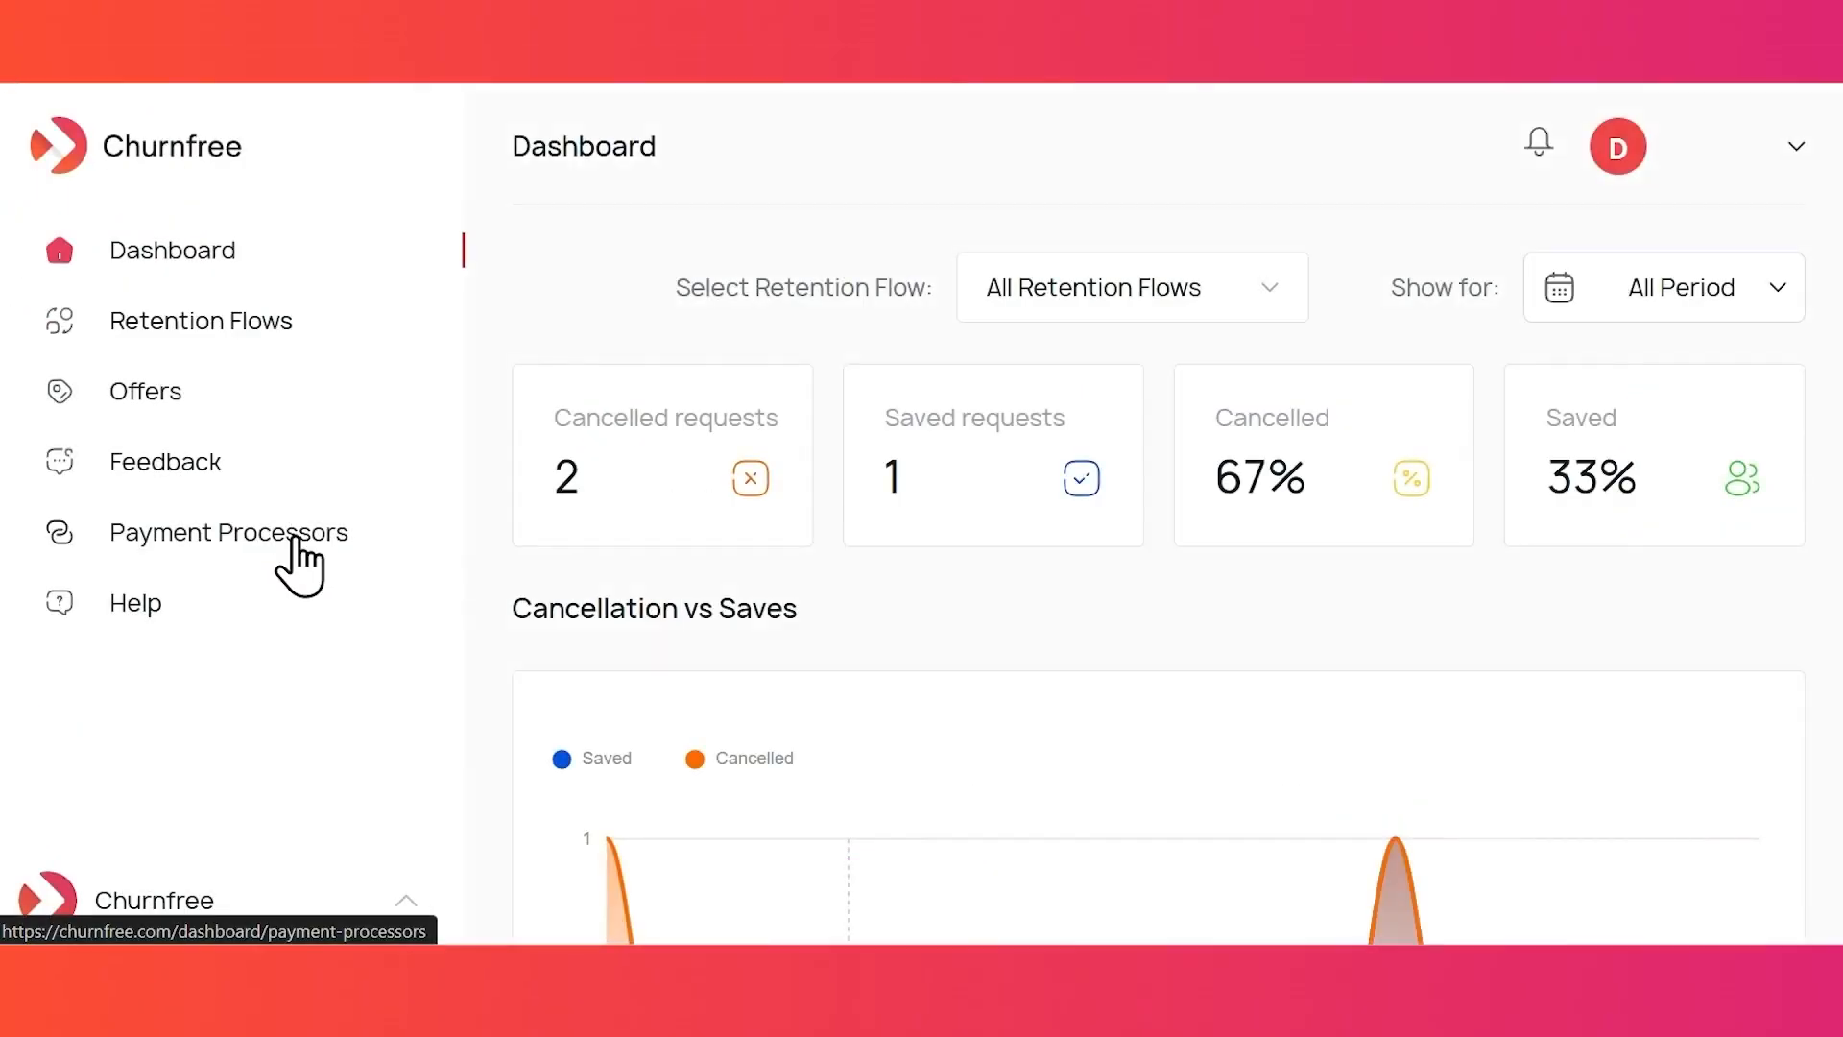
# - Connect the live Stripe account as the payment processor under Payment Processors
pyautogui.click(295, 540)
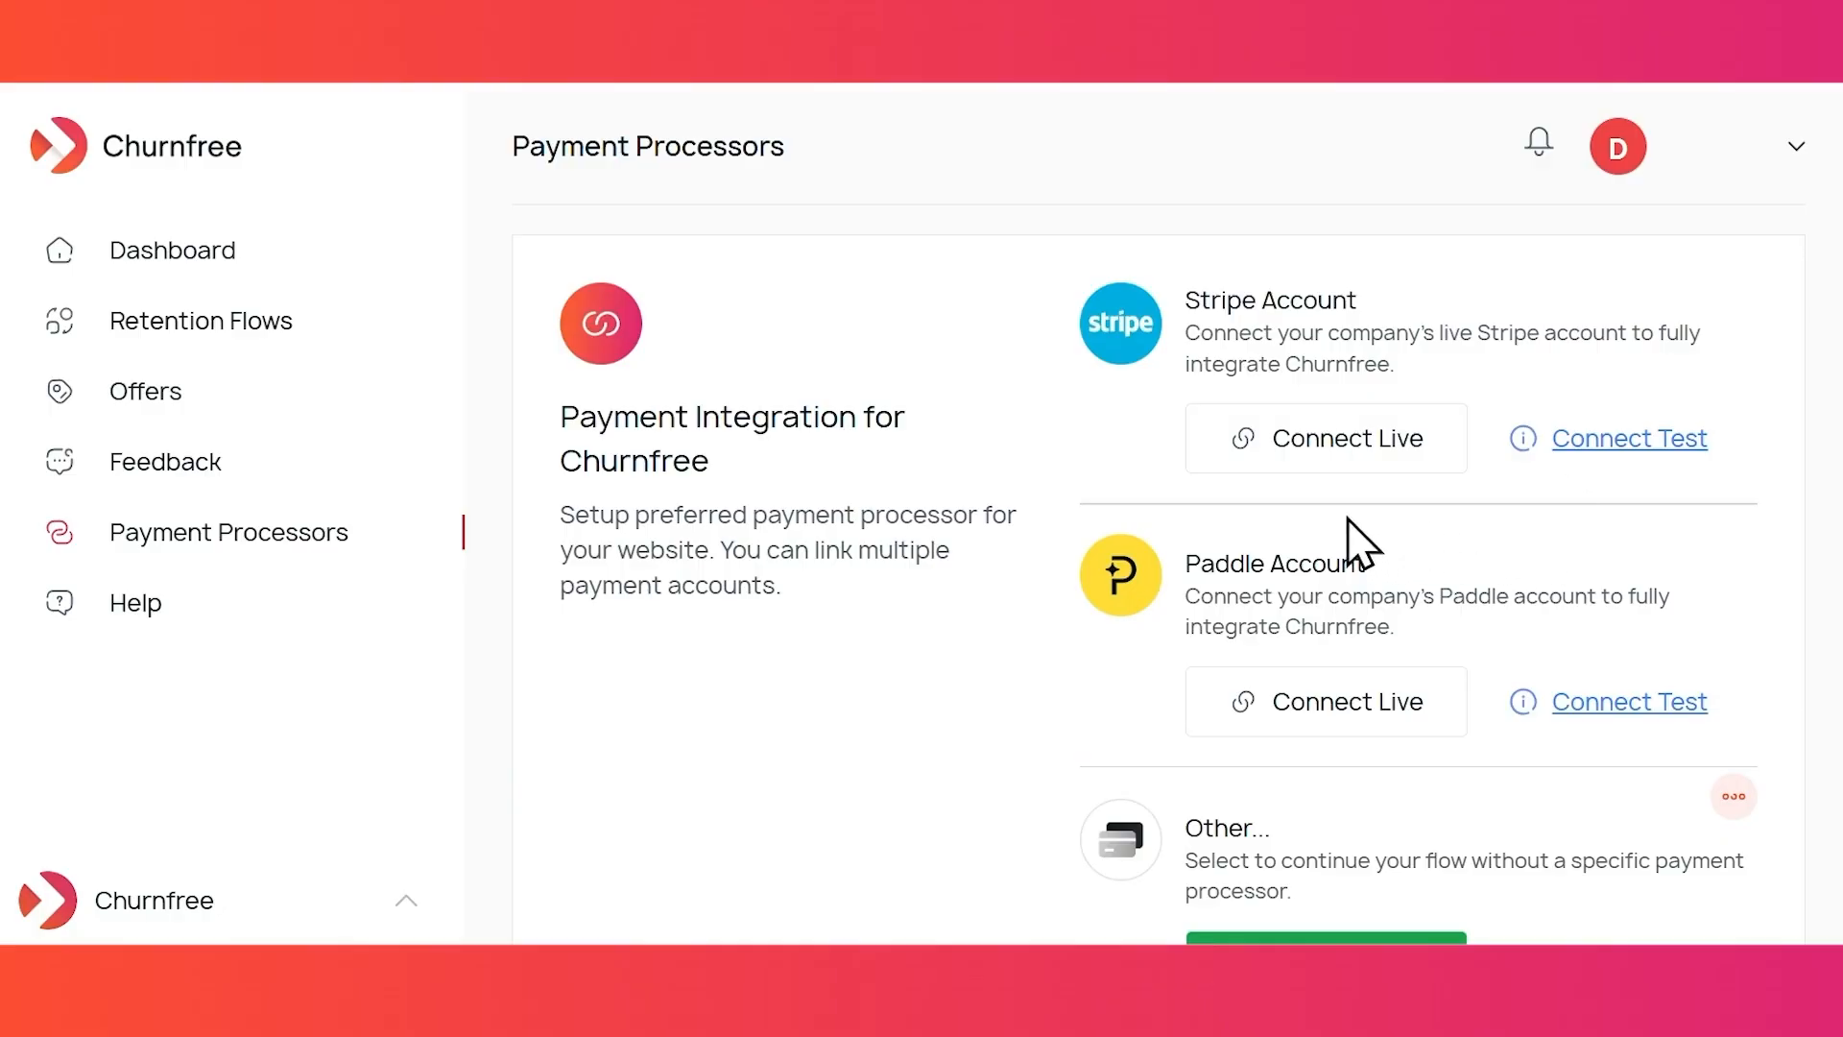
pyautogui.click(1313, 466)
pyautogui.scroll(-3, 1159, 519)
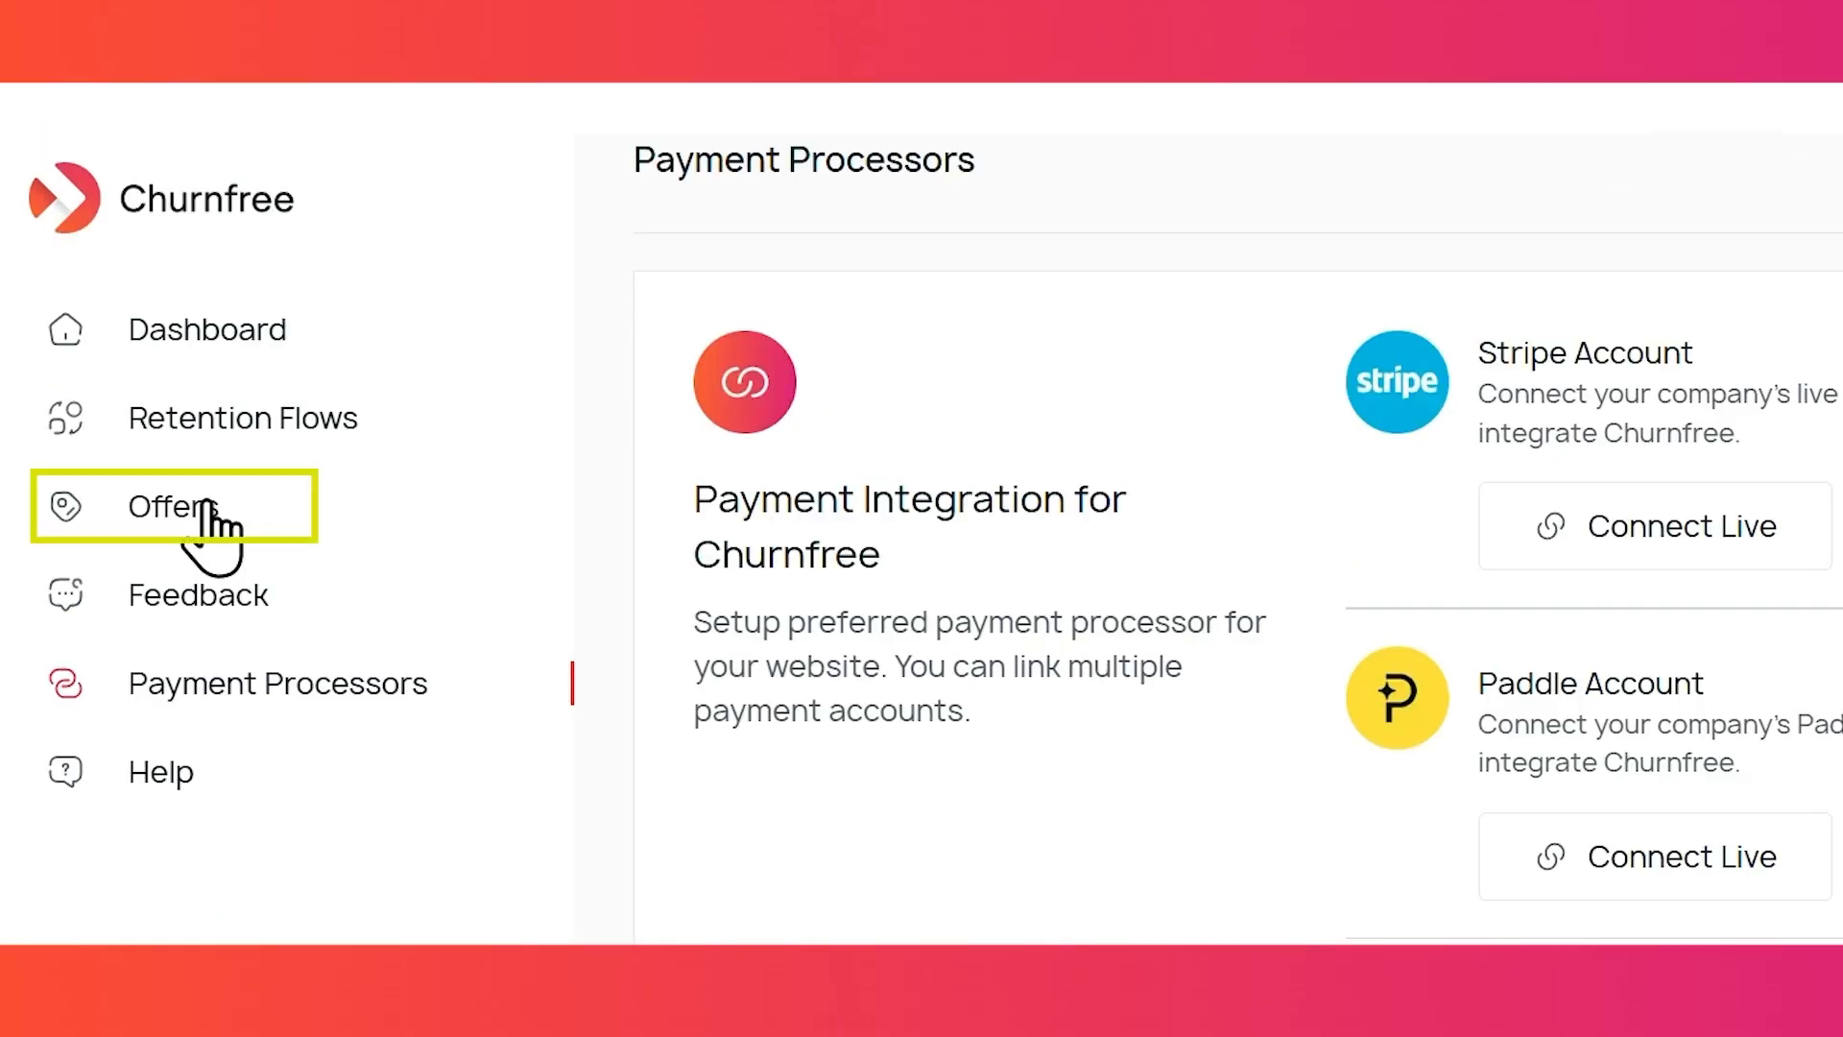
pyautogui.click(427, 526)
pyautogui.scroll(-2, 1382, 787)
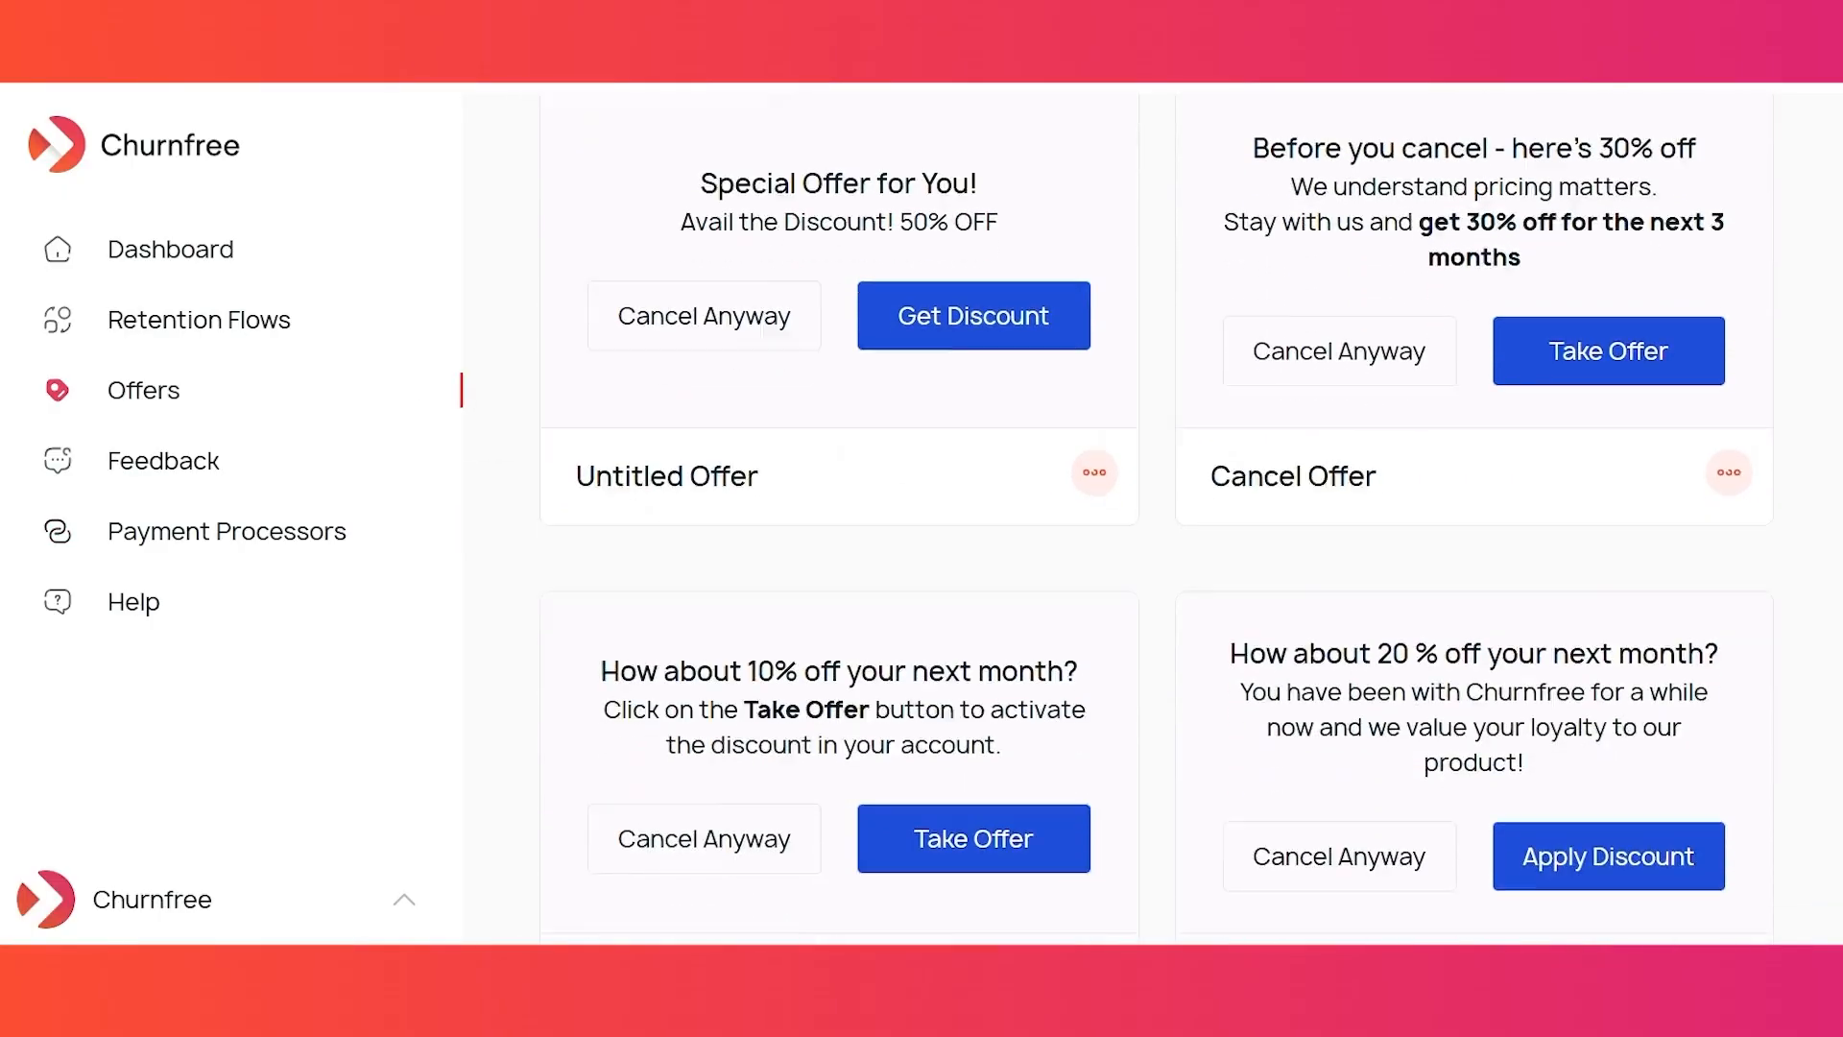
pyautogui.scroll(-6, 1159, 518)
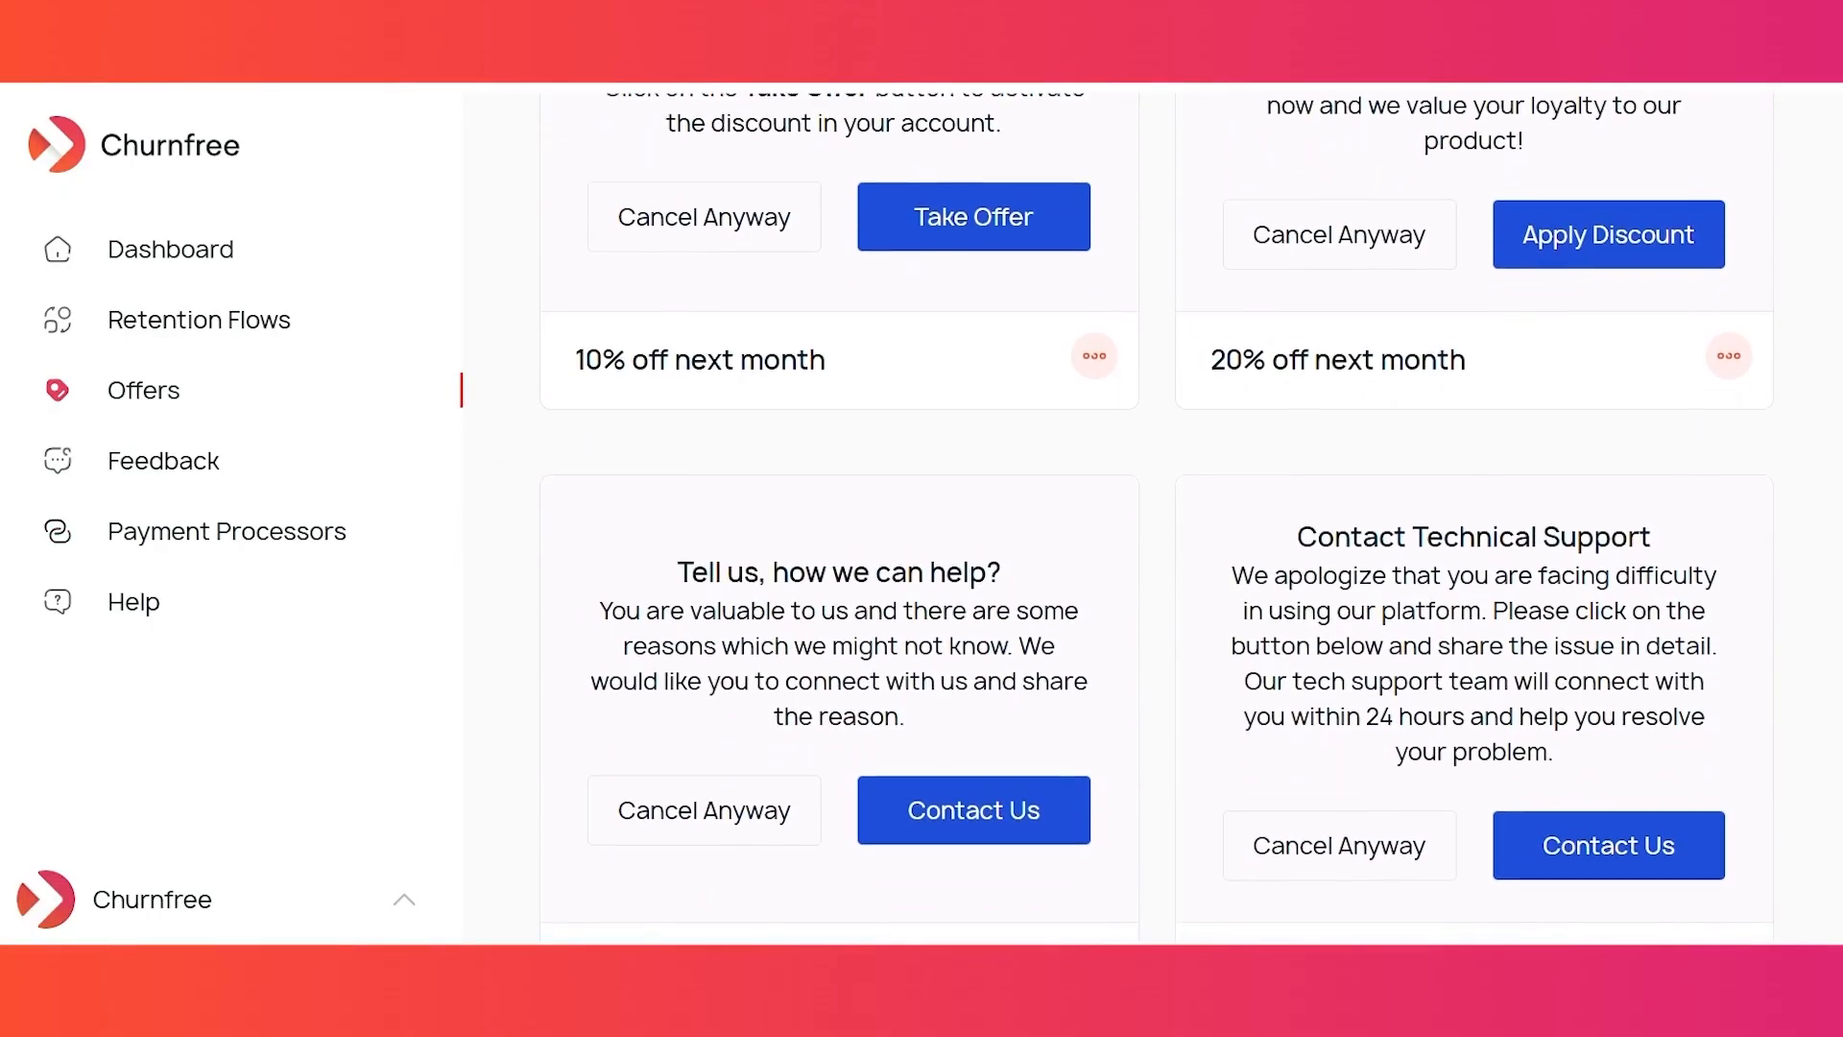
pyautogui.scroll(8, 1834, 362)
pyautogui.scroll(1, 1828, 250)
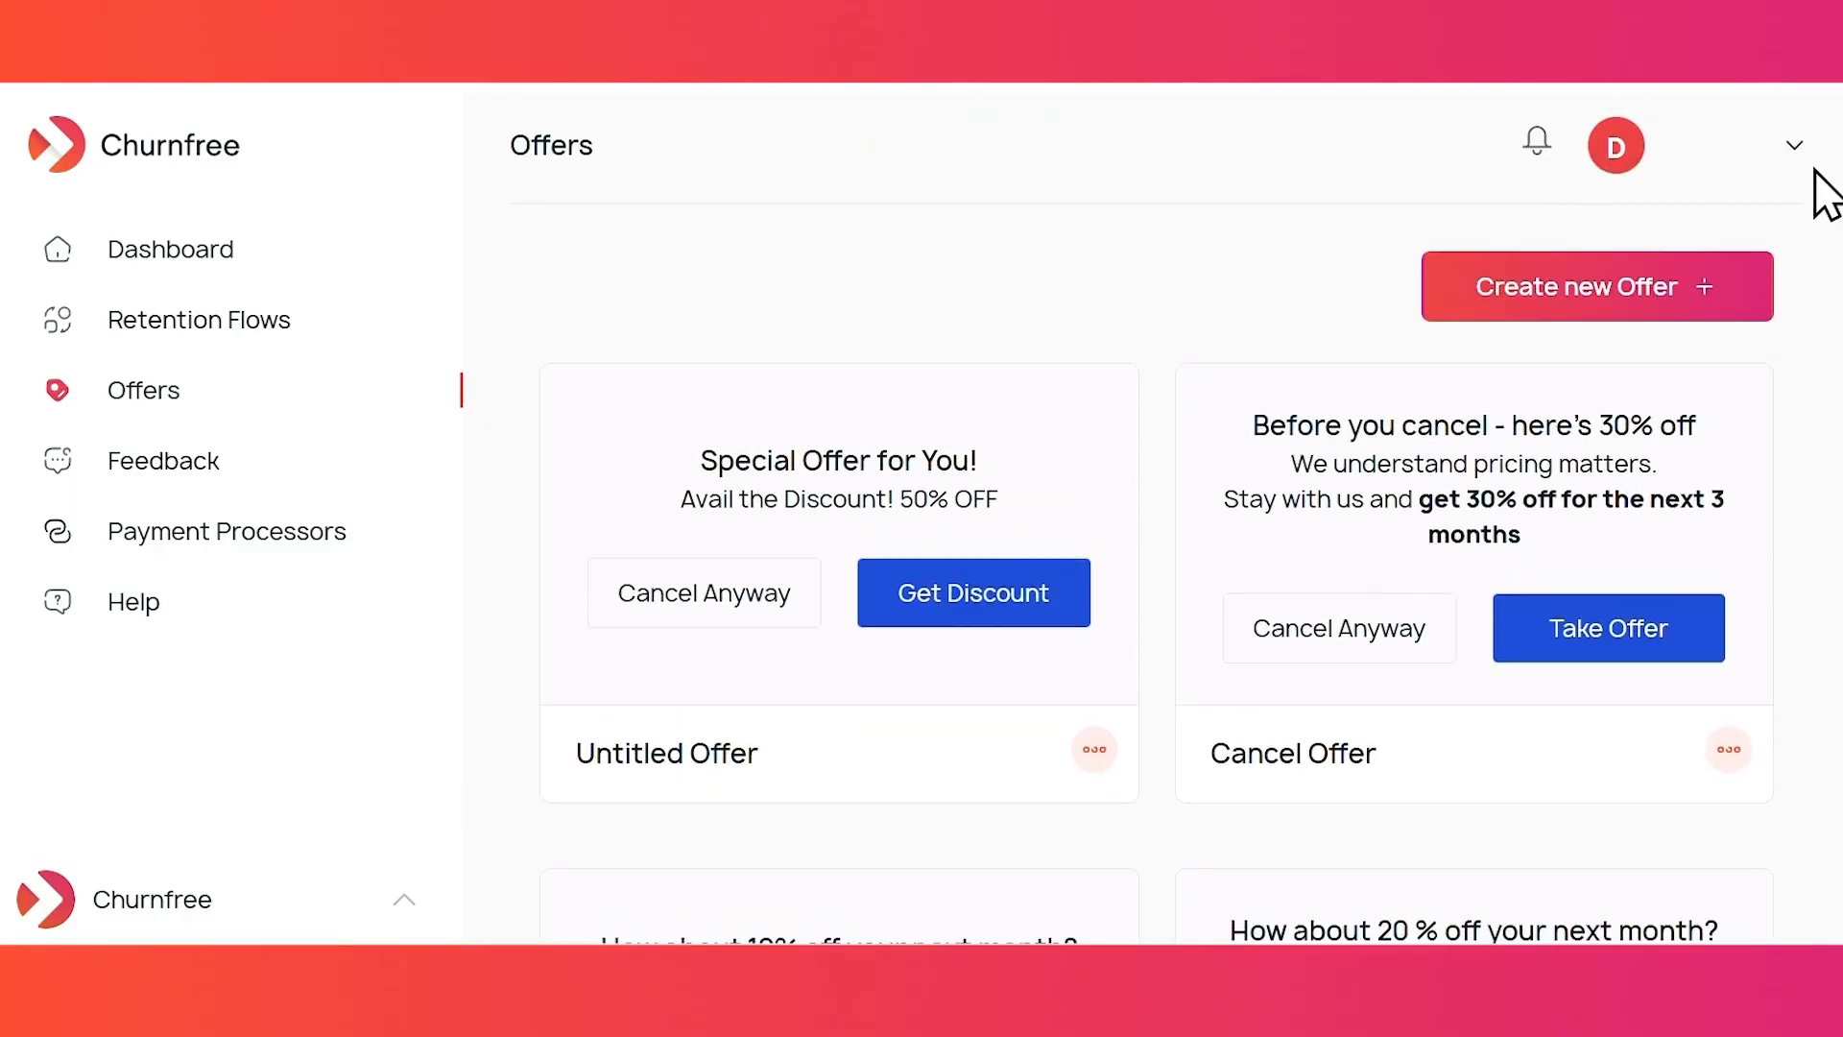
pyautogui.click(1584, 303)
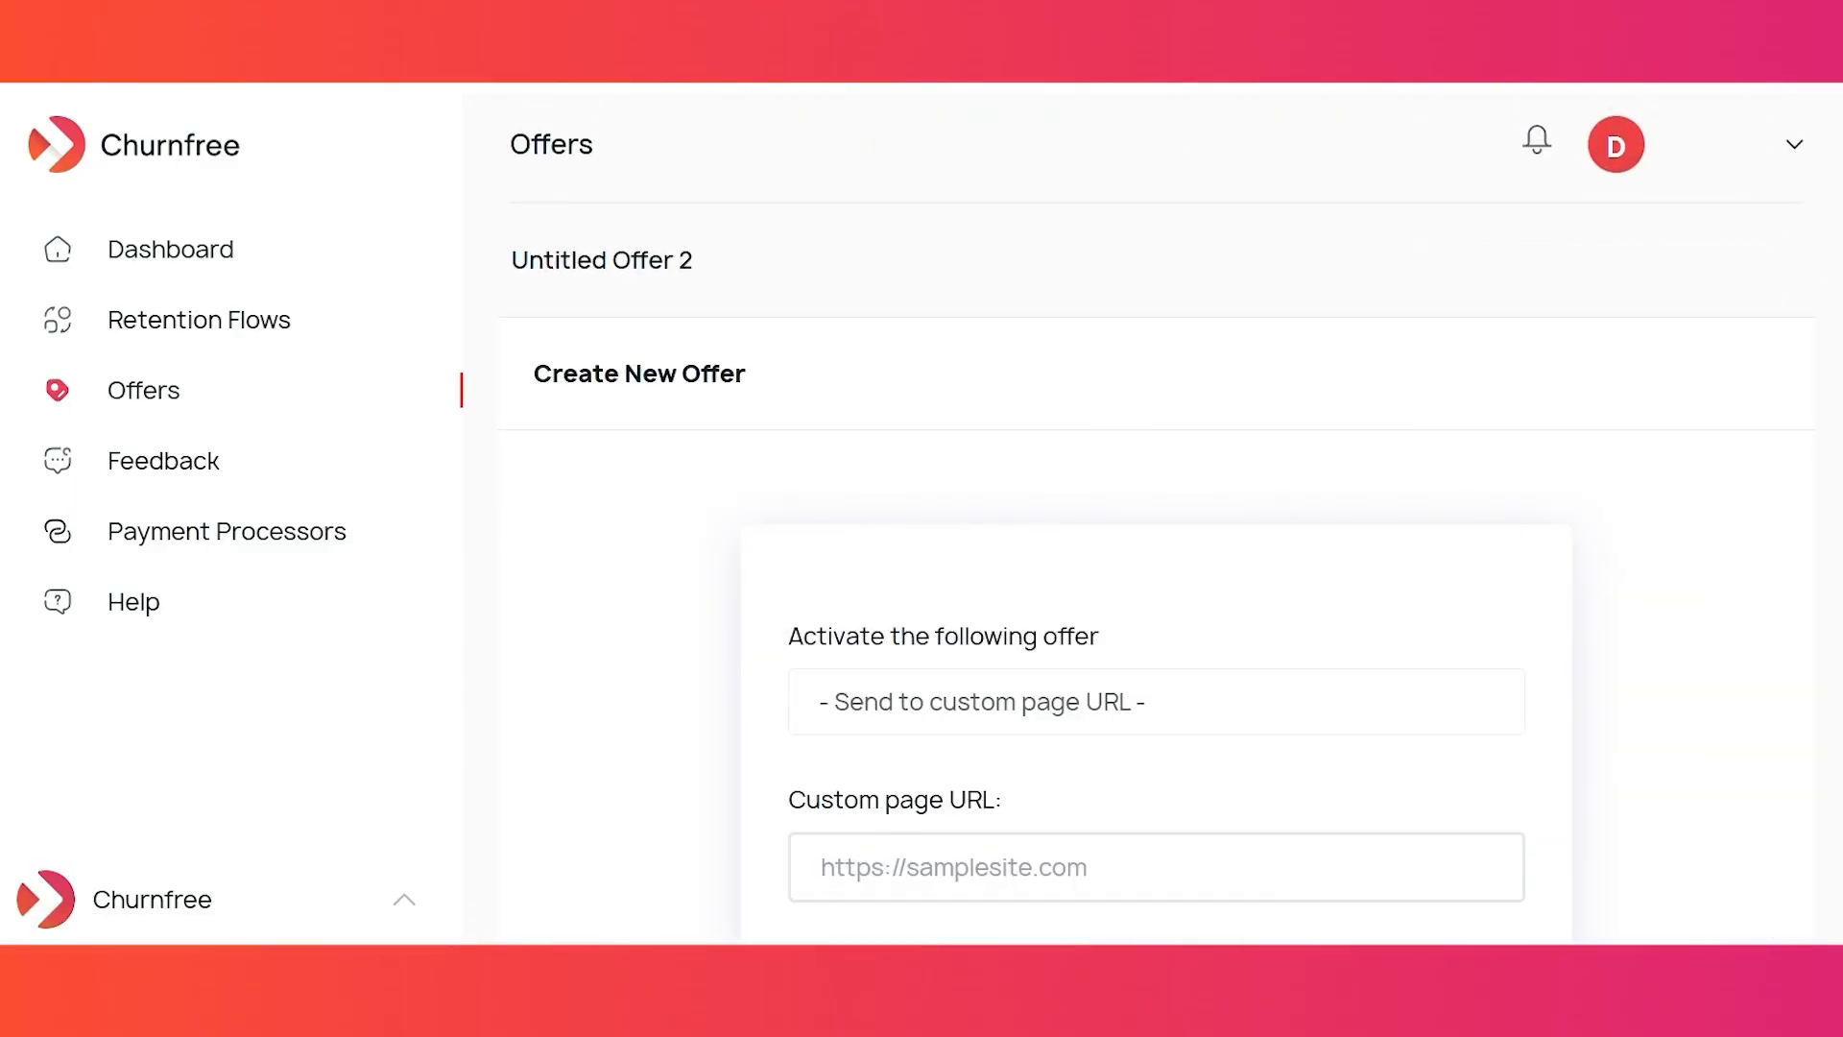
pyautogui.scroll(-3, 1157, 576)
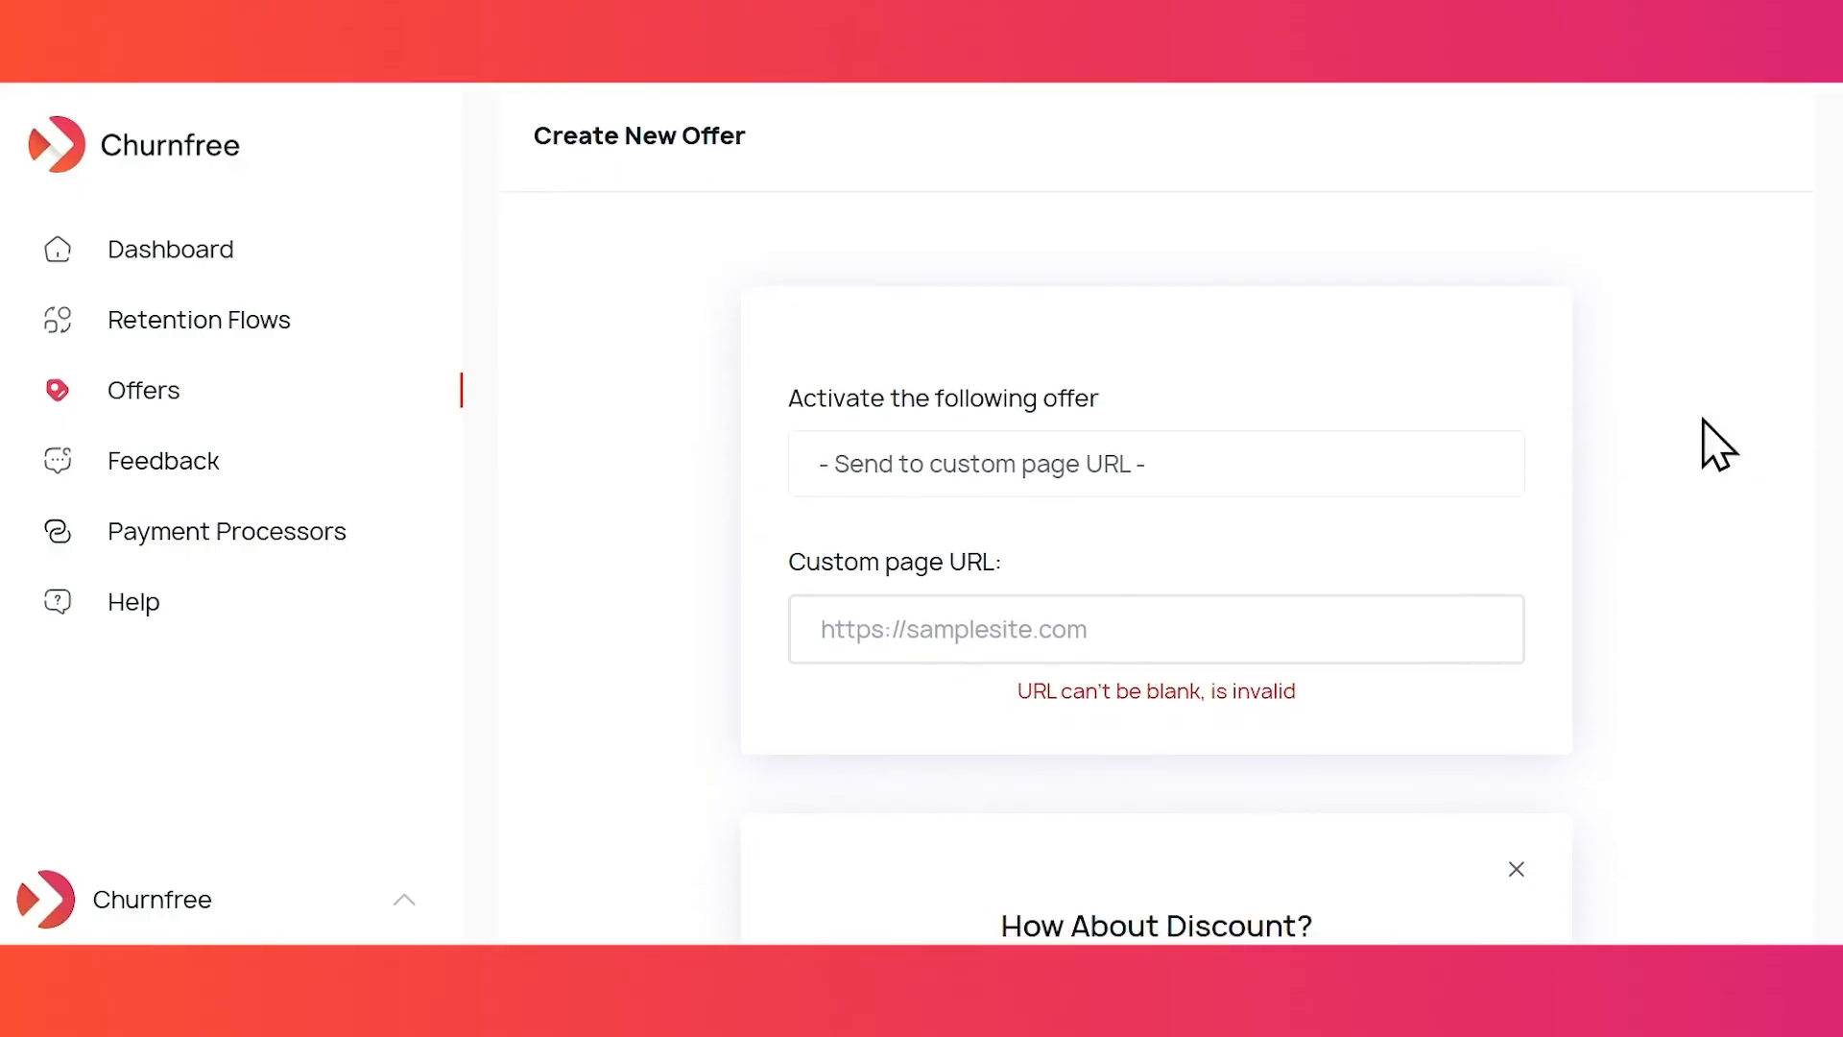
pyautogui.click(1260, 601)
pyautogui.write('htt')
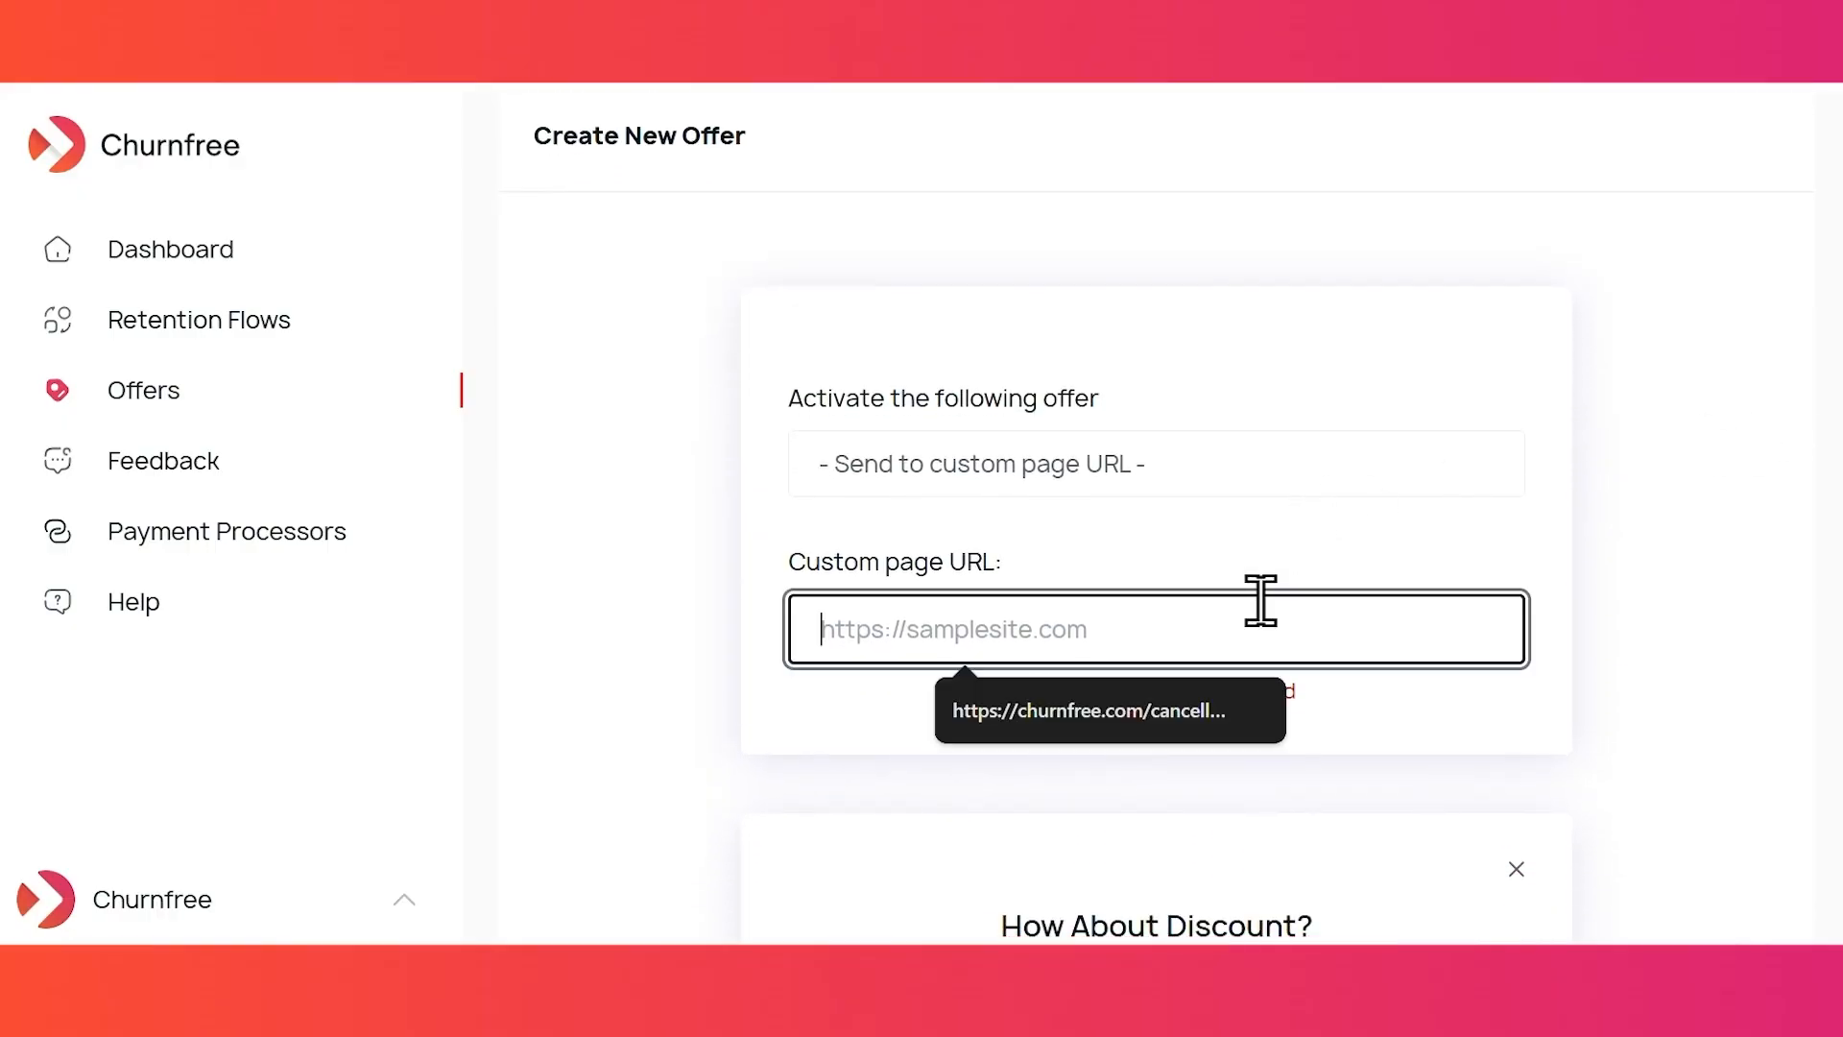
pyautogui.write('ps://mysite.com/ca')
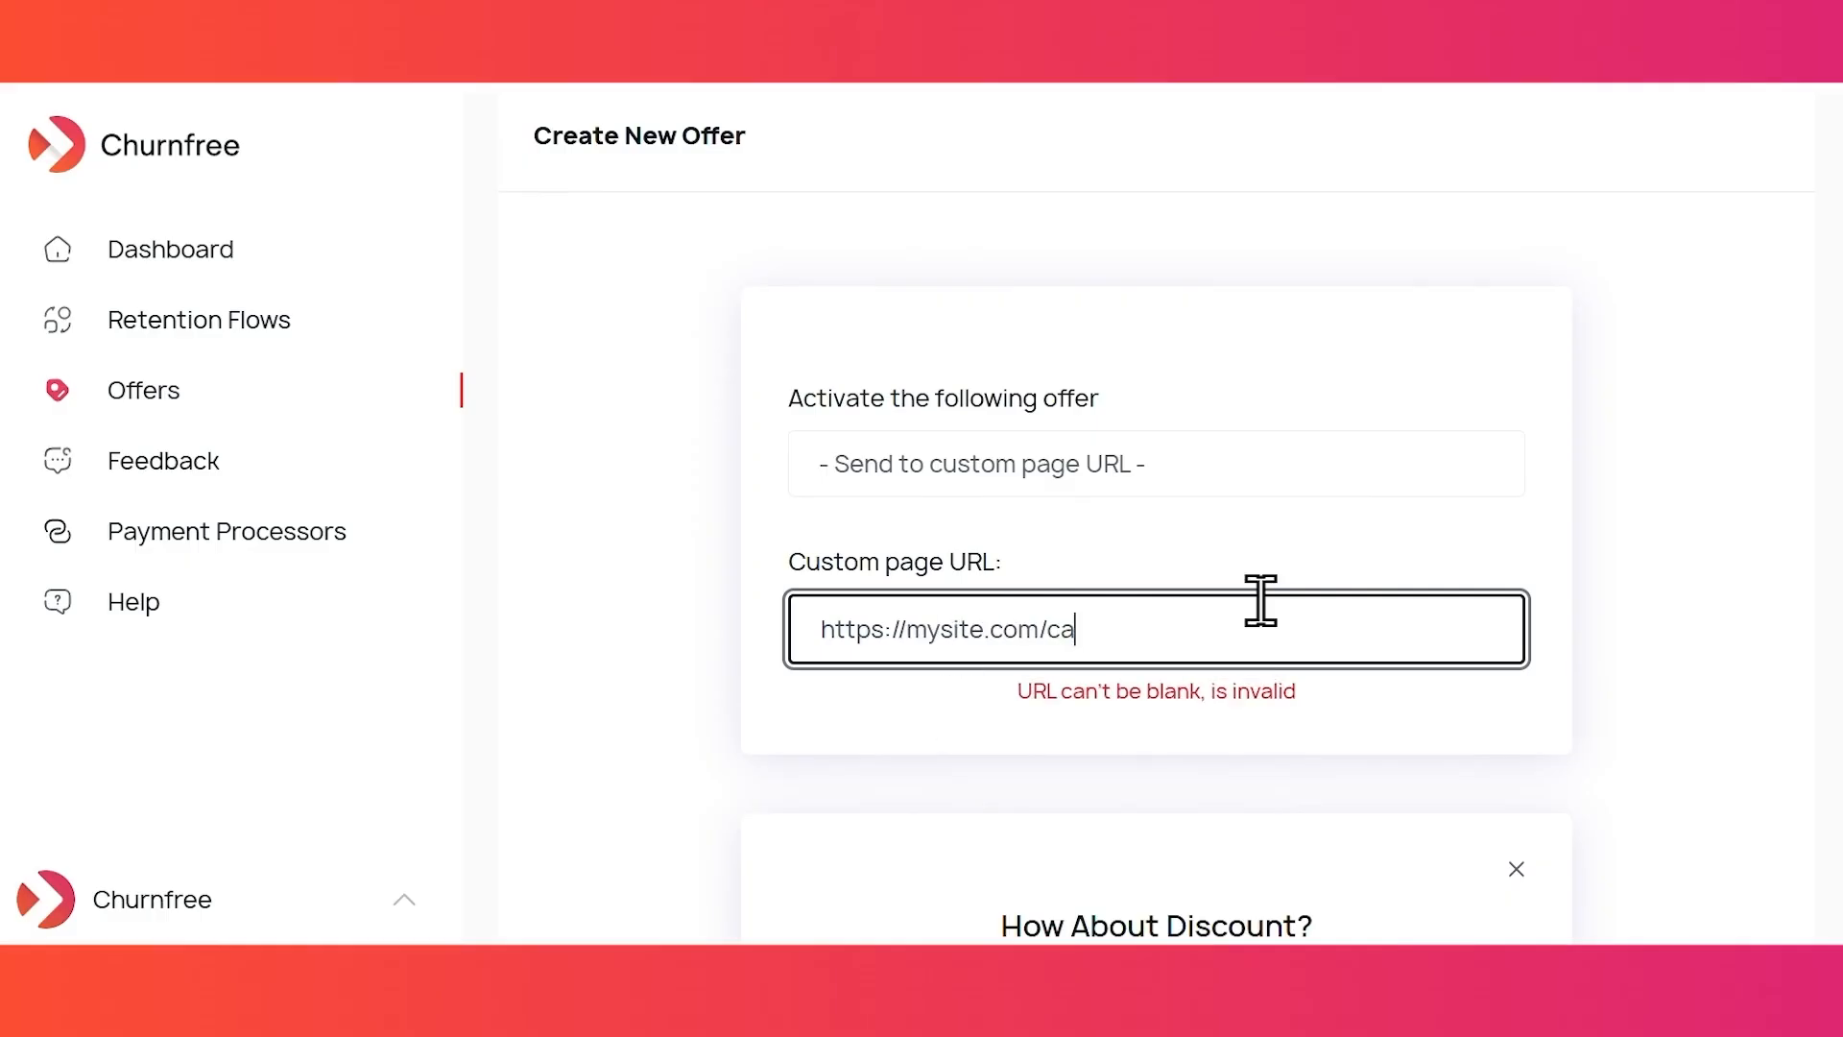
pyautogui.click(1255, 555)
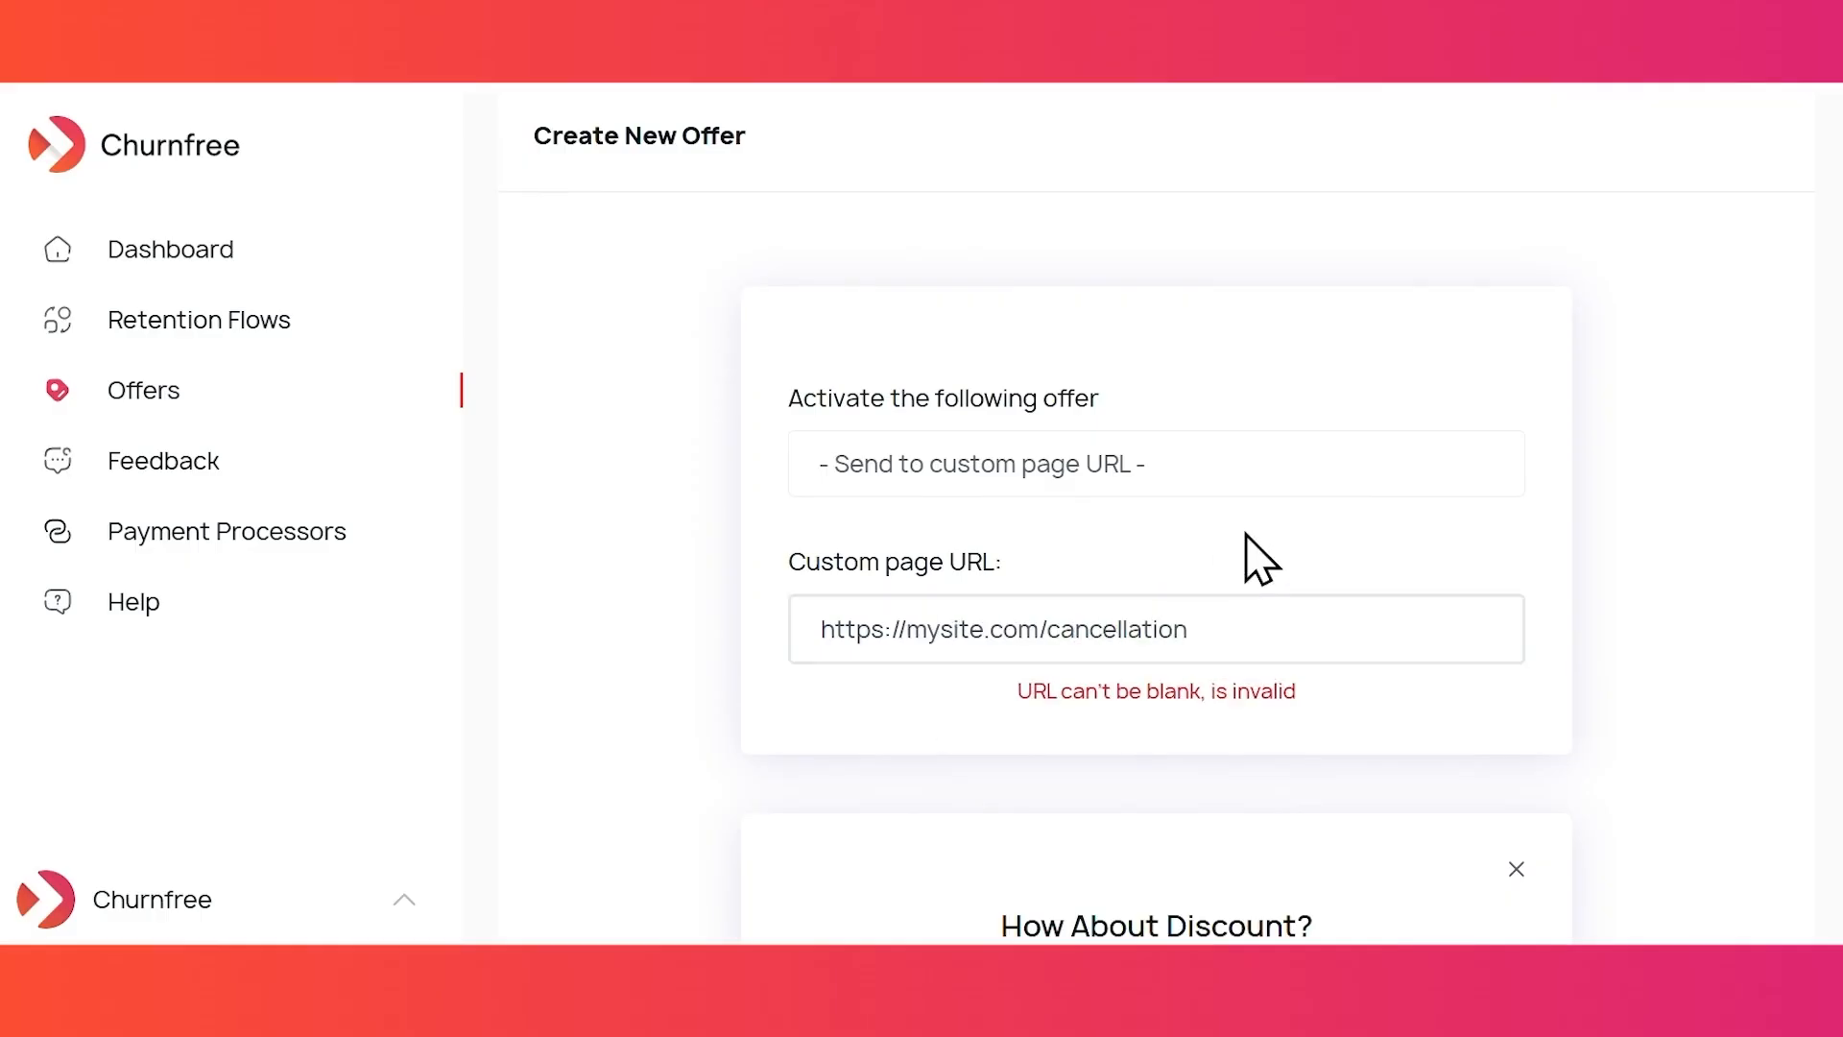
pyautogui.scroll(-5, 1255, 555)
# - Change the offer heading to 'Get 50% OFF!' and the body to 'Special Discount for You!'
pyautogui.click(1121, 419)
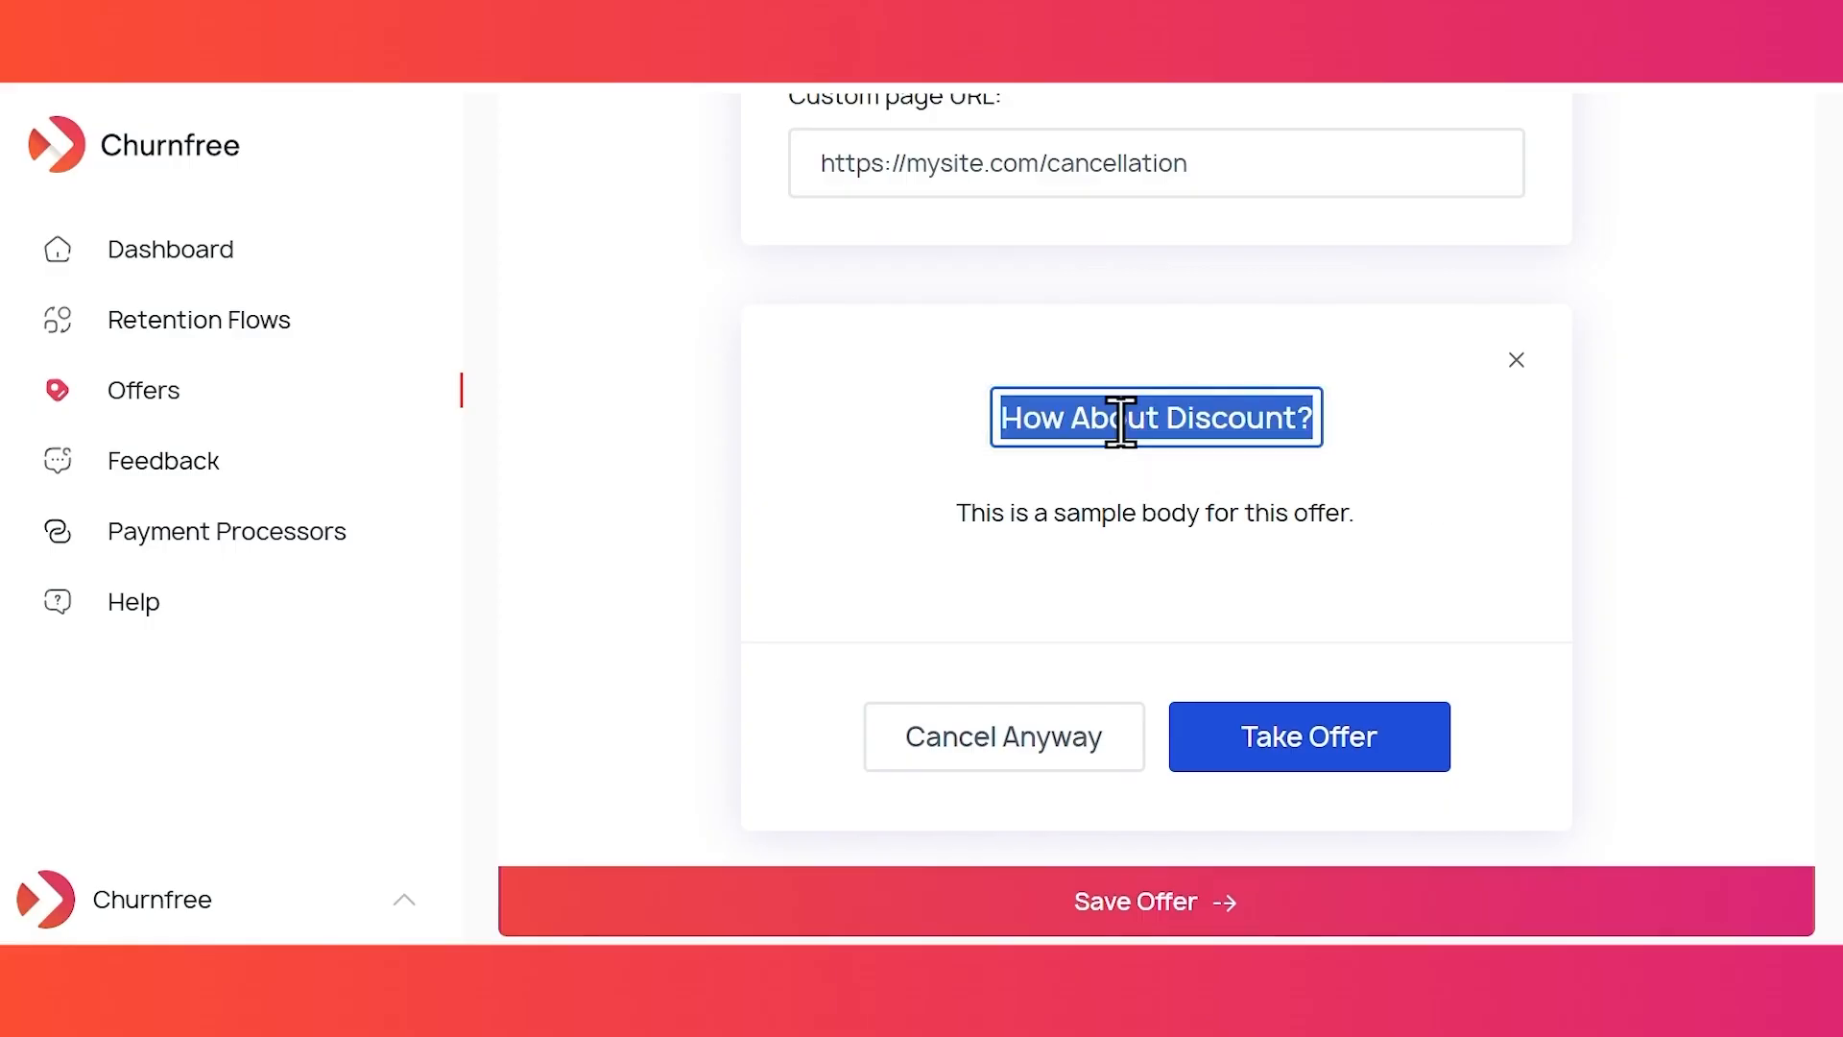
pyautogui.write('Get 50% OFF!')
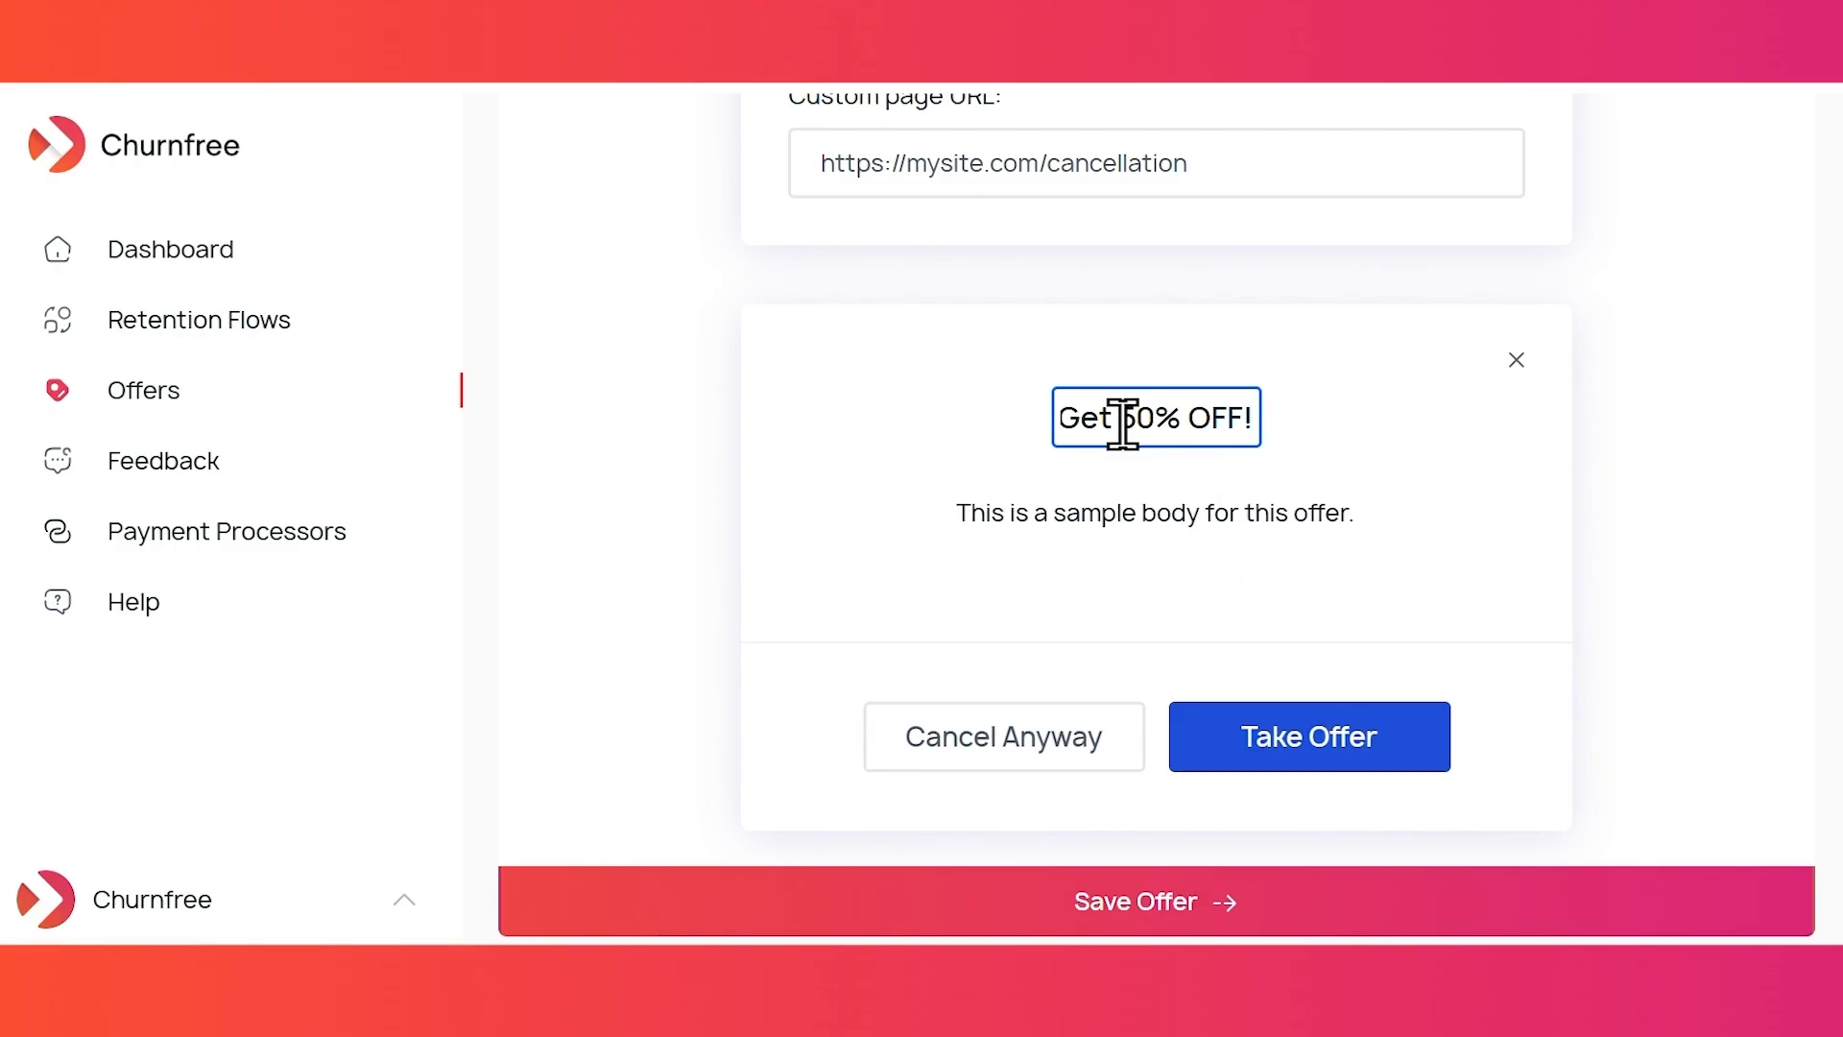
pyautogui.click(1168, 510)
pyautogui.doubleClick(1168, 510)
pyautogui.tripleClick(1169, 510)
pyautogui.write('Special Dis')
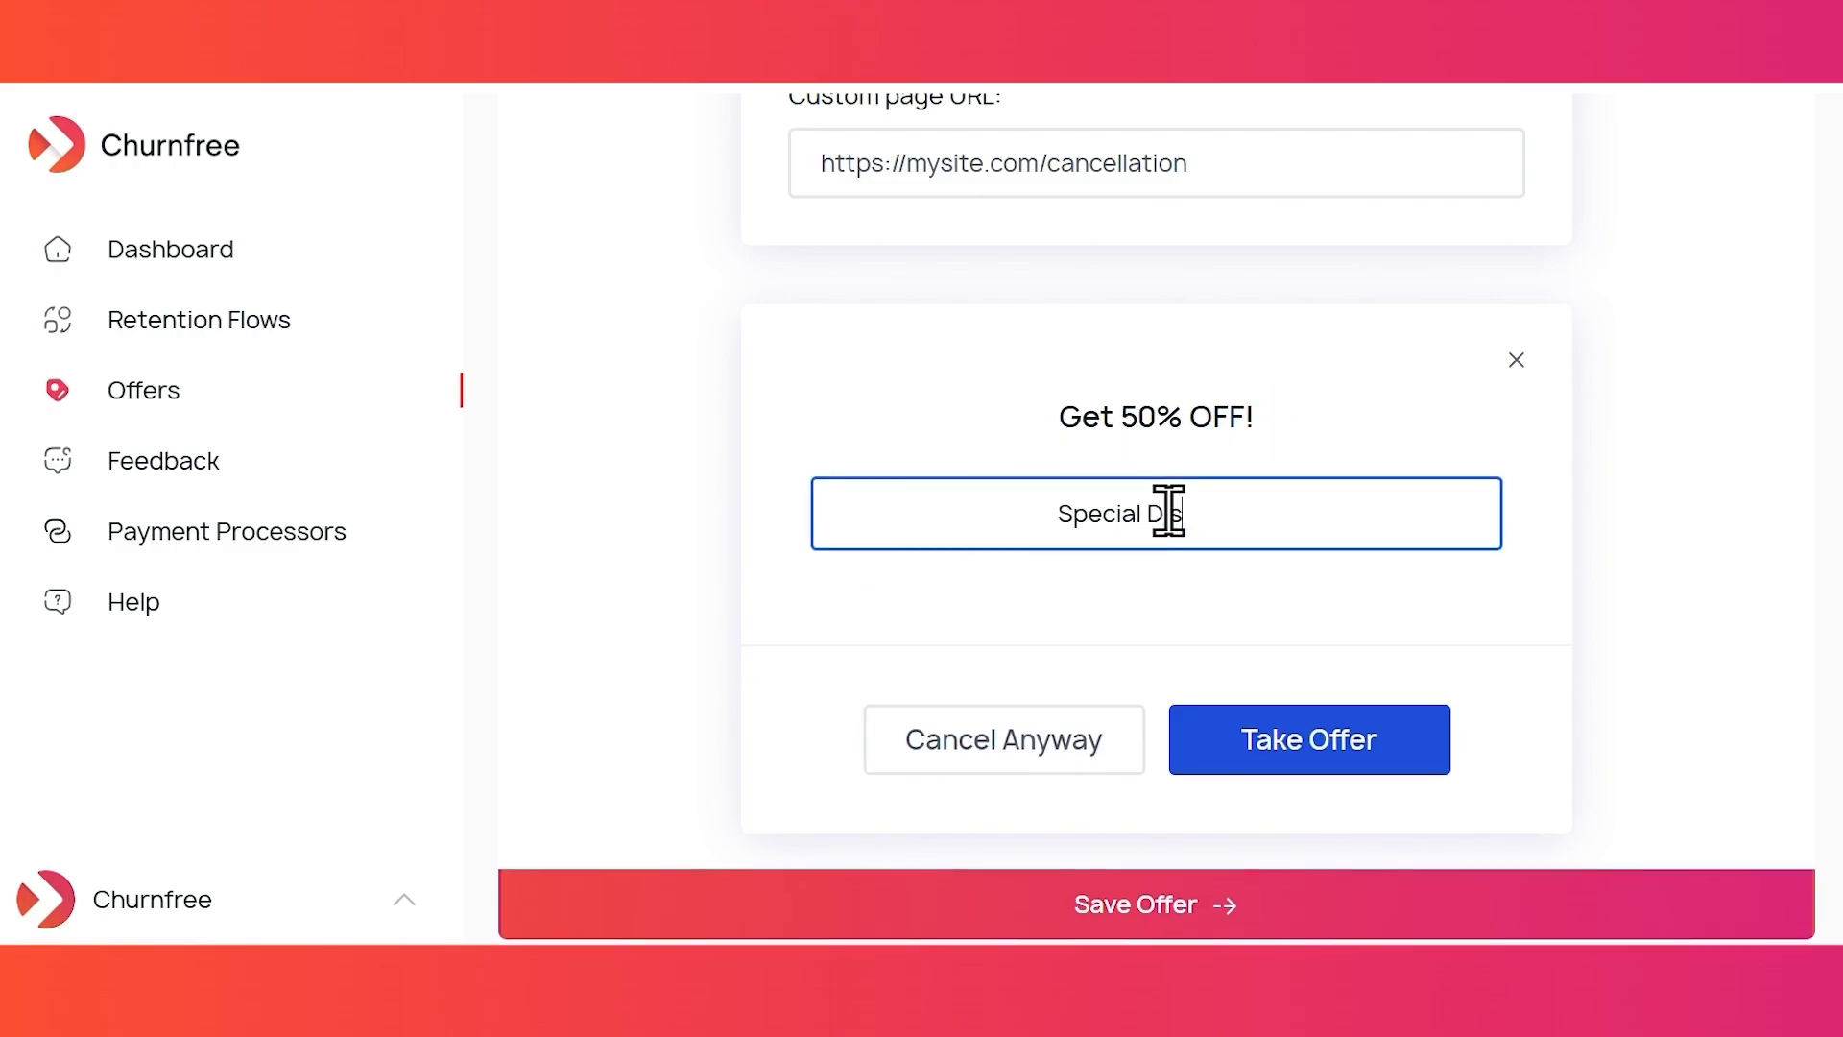
pyautogui.write('count for You!')
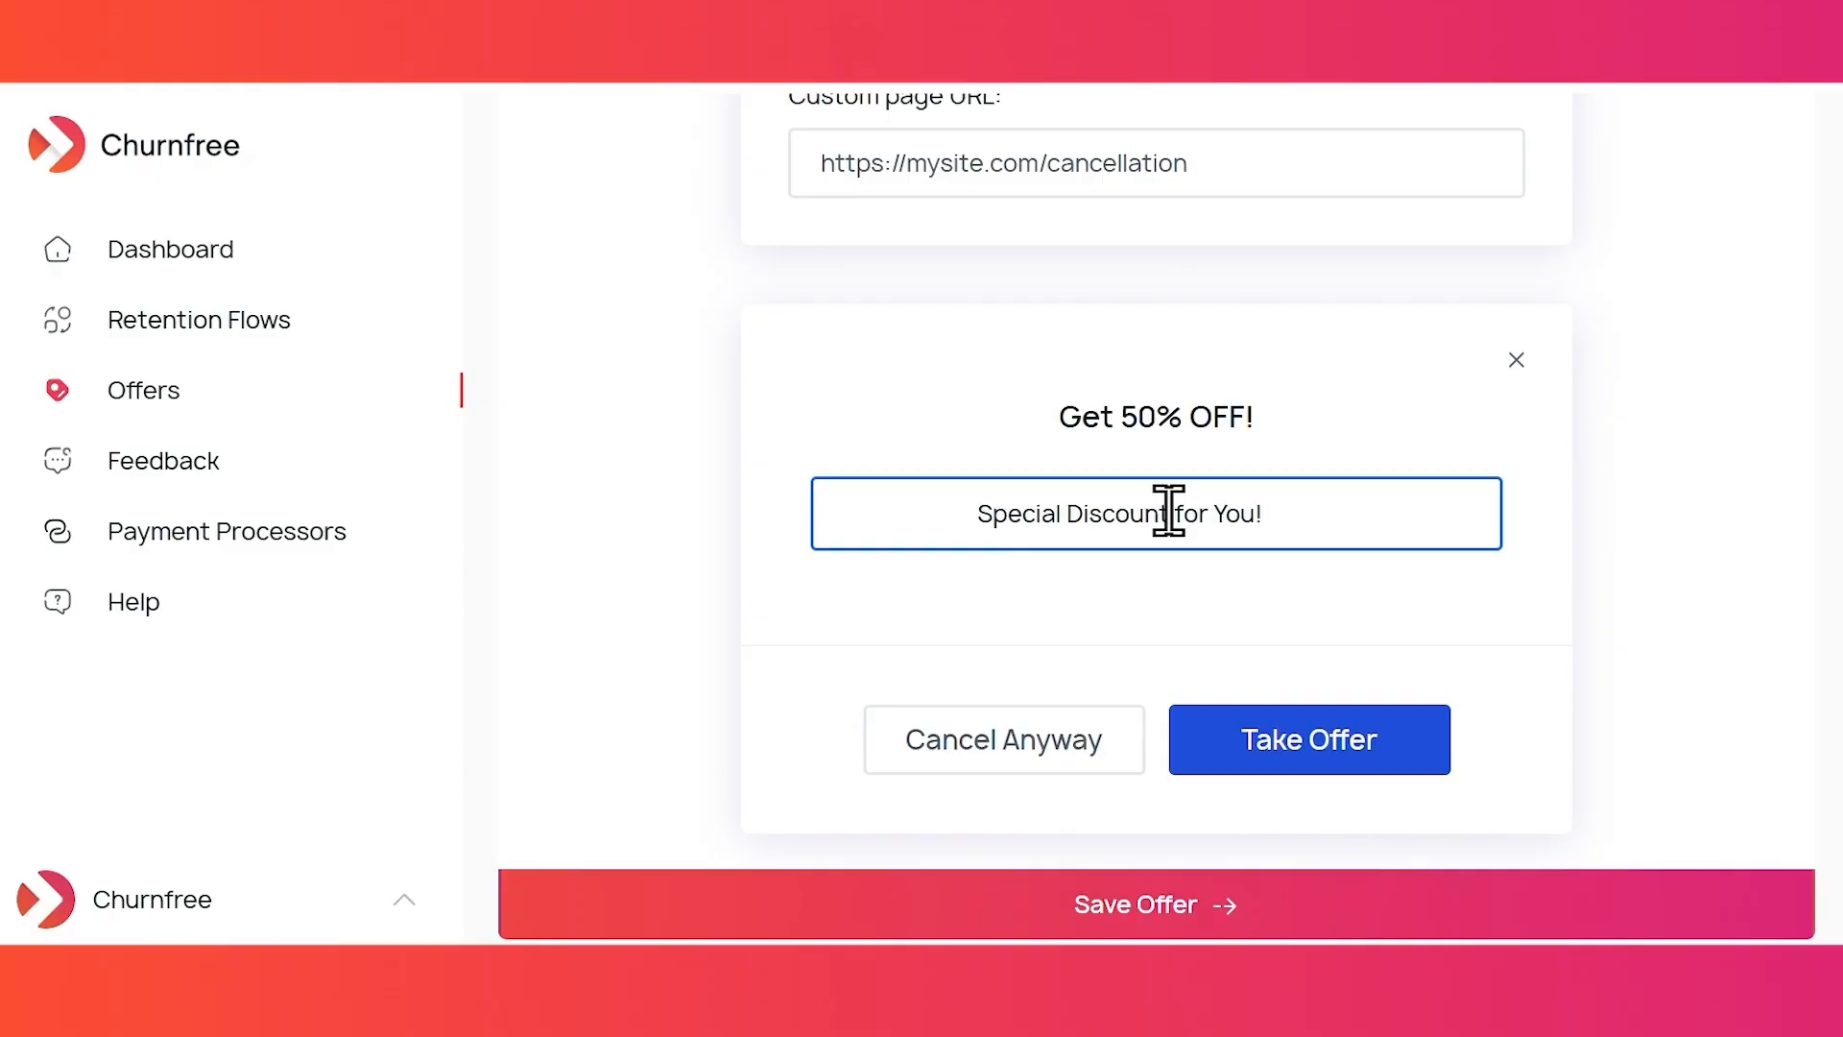
pyautogui.click(1816, 581)
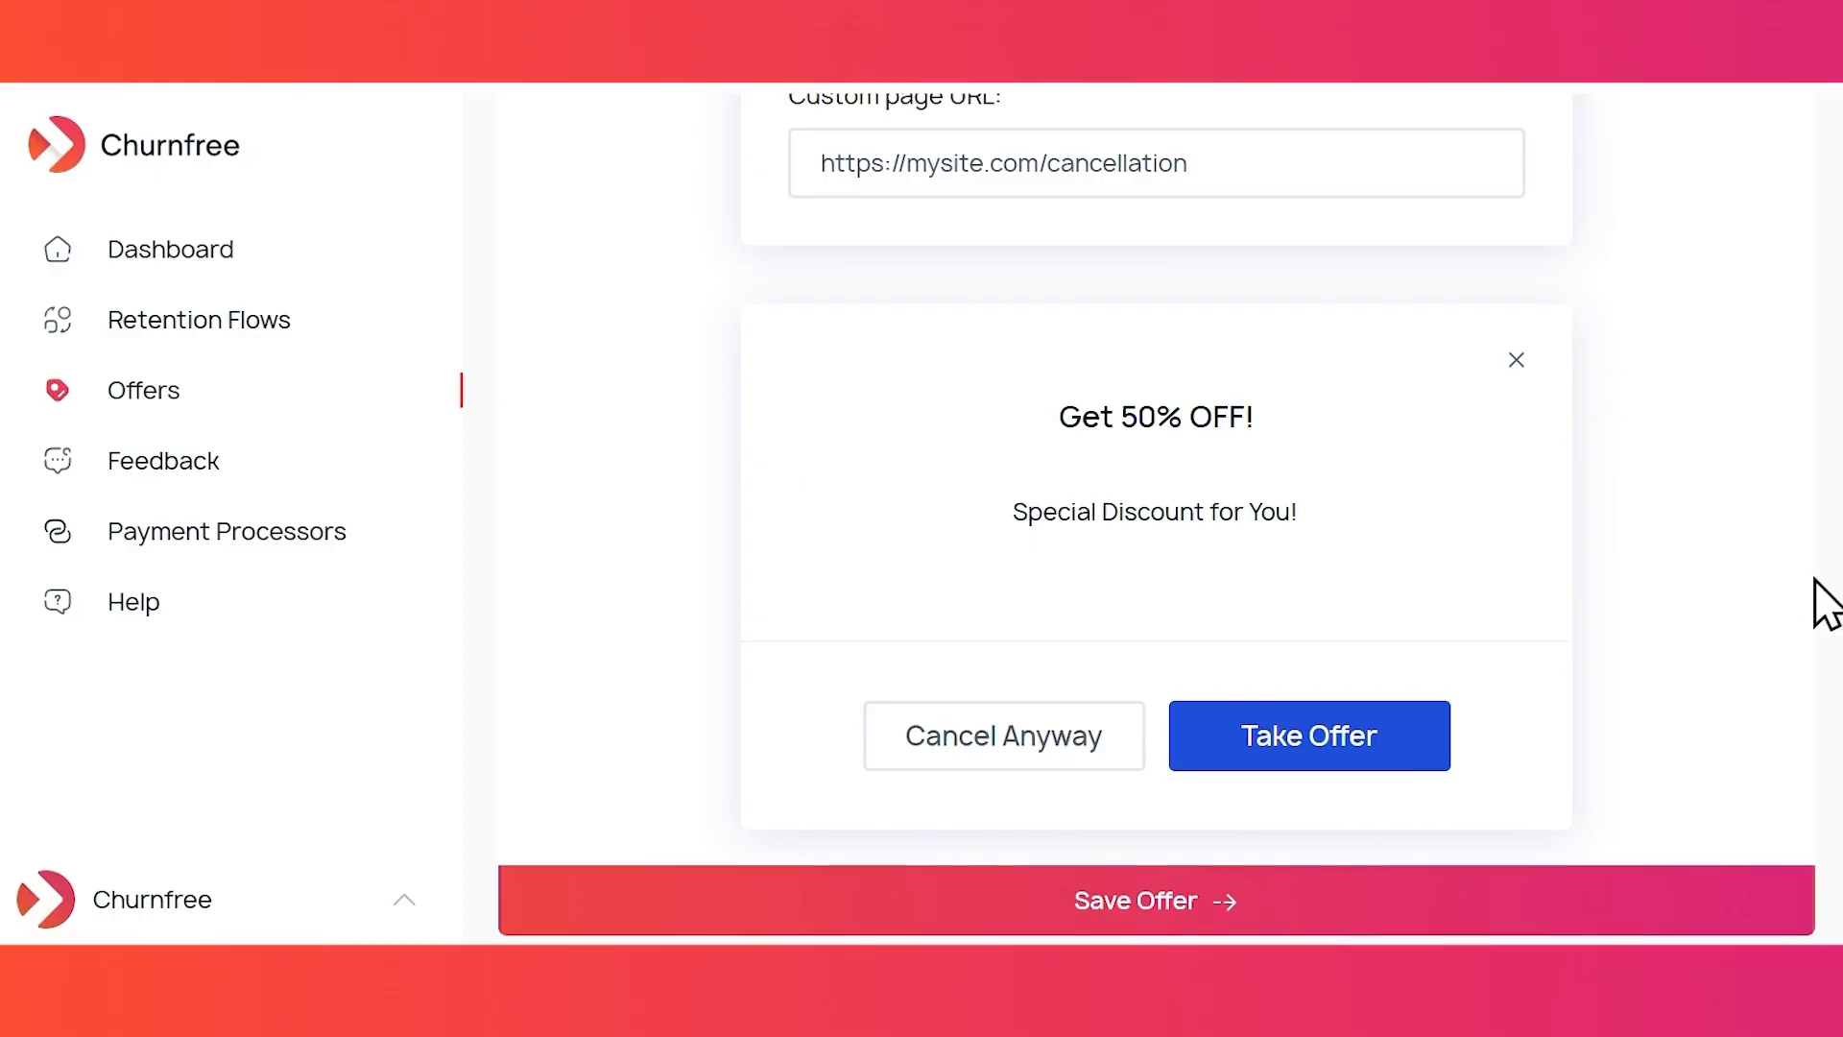
# - Relabel the Take Offer button to 'Get Discount'
pyautogui.click(1332, 746)
pyautogui.write('Get Discount')
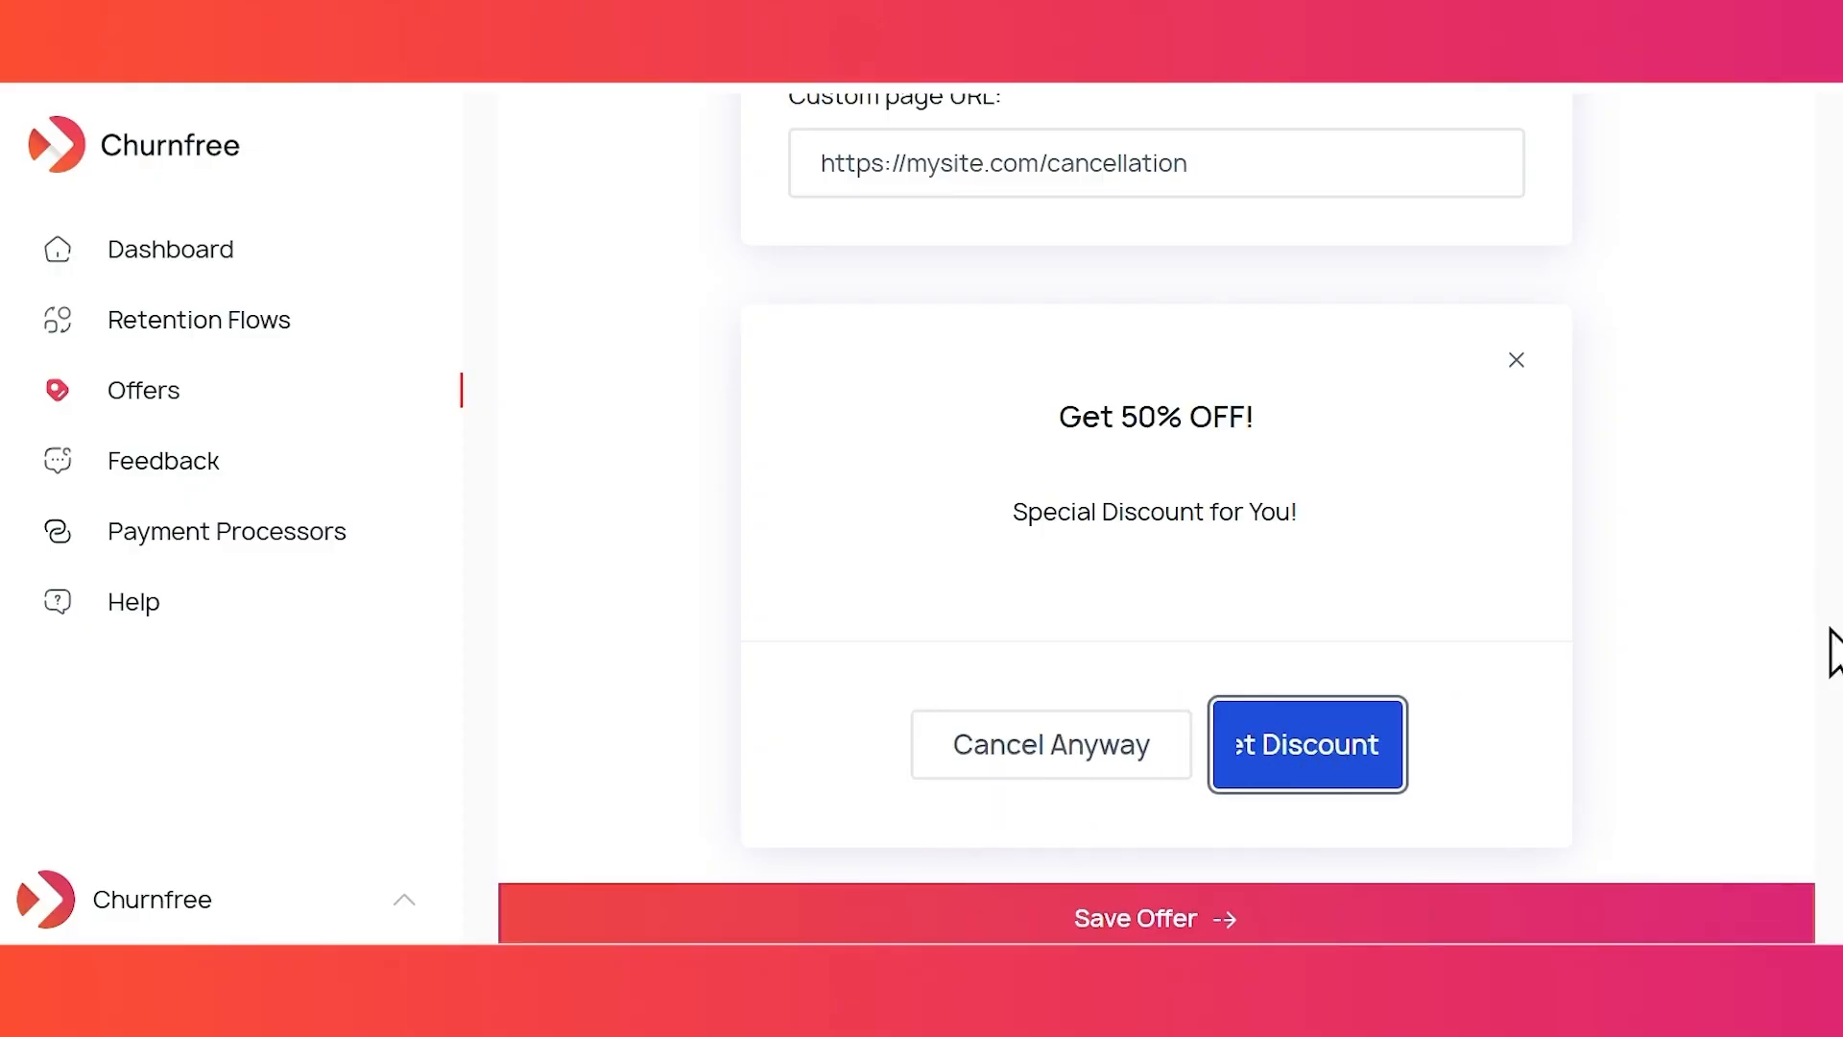
pyautogui.click(1696, 624)
pyautogui.scroll(1, 1695, 624)
pyautogui.scroll(-1, 1695, 624)
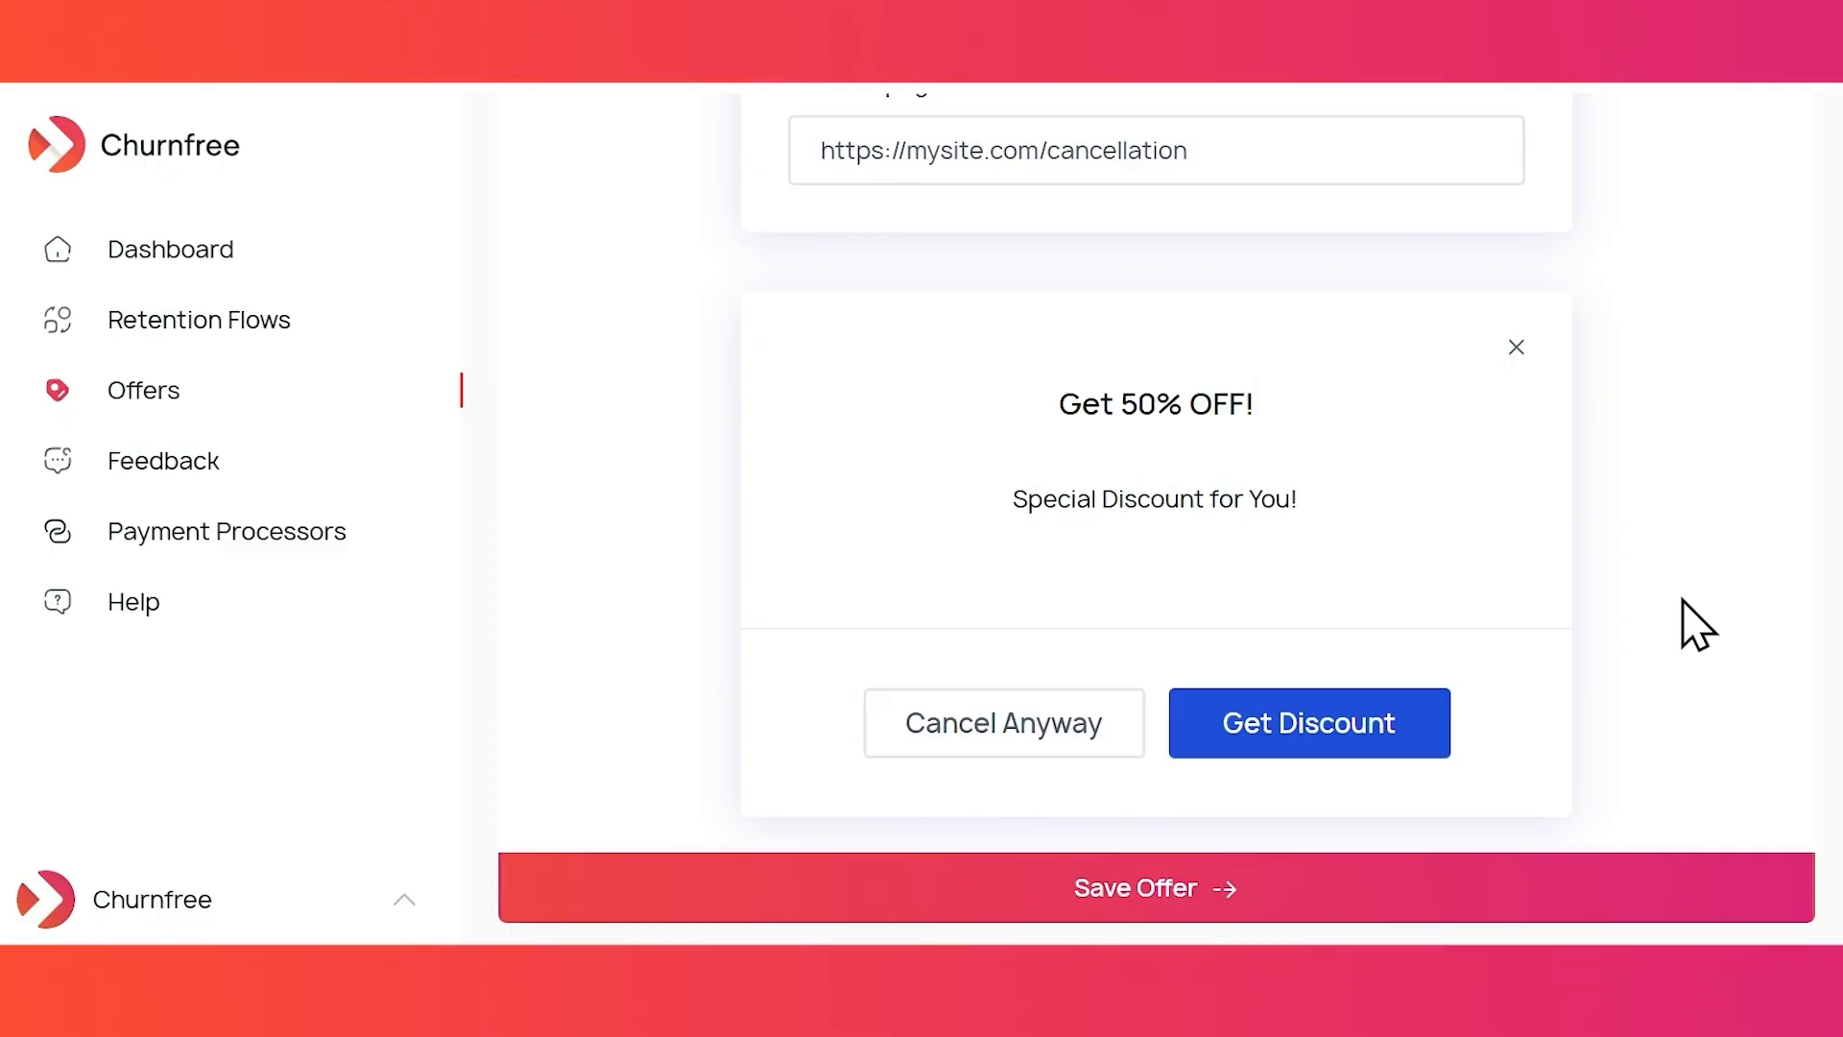
# - Save the offer, rename Untitled Offer 2 to 'Discount Offer', and reopen it via Edit
pyautogui.click(1140, 922)
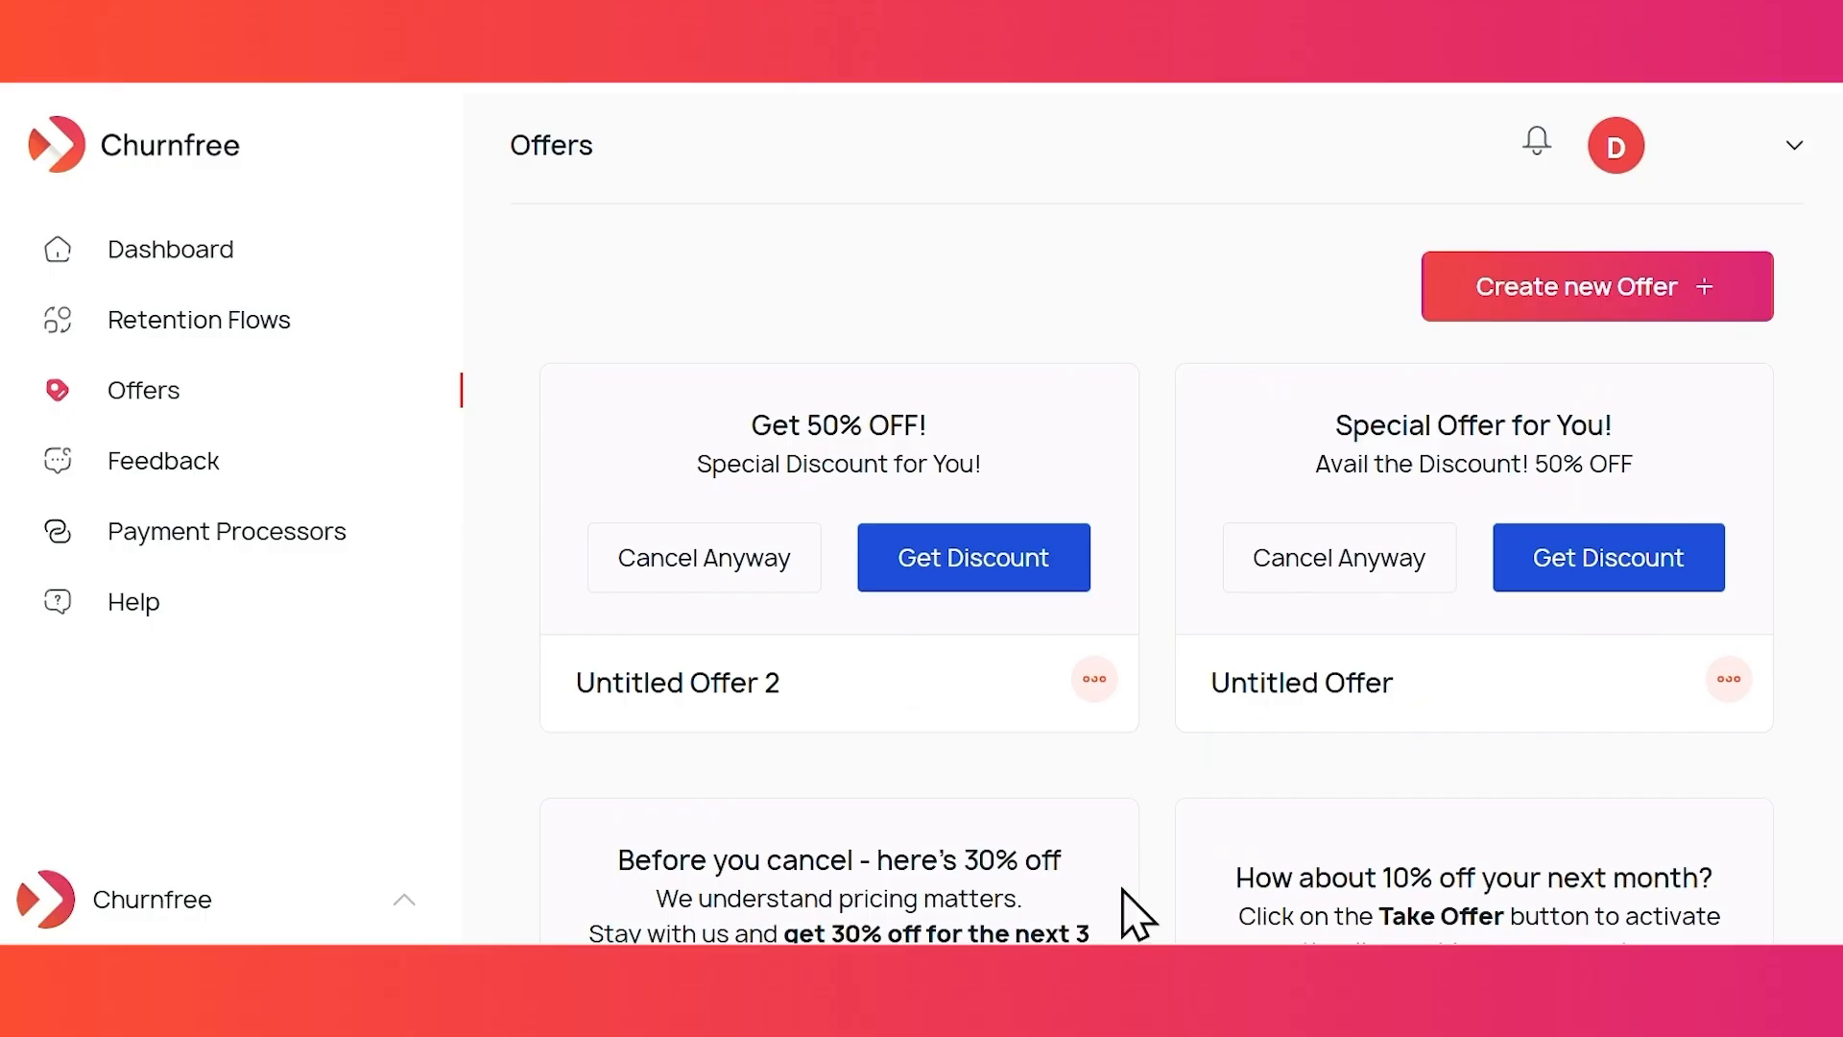
pyautogui.click(756, 683)
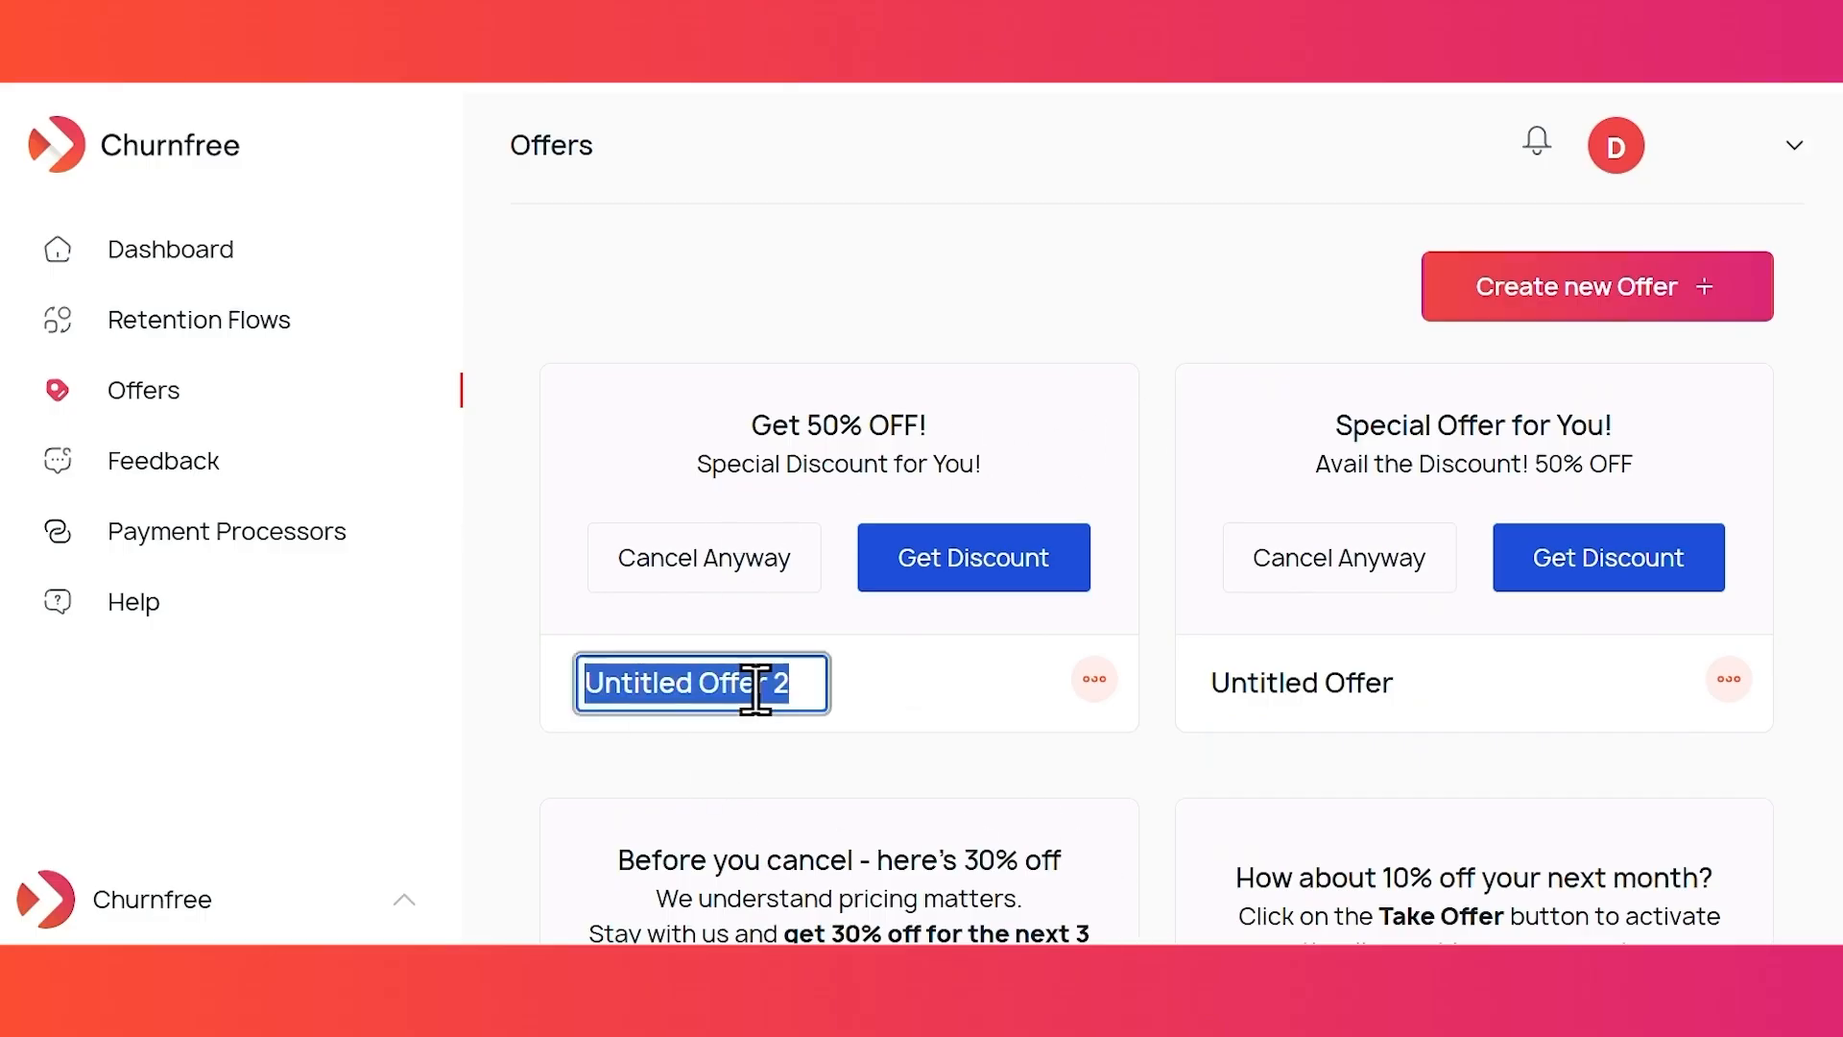
pyautogui.write('Discount Offer')
pyautogui.press('Return')
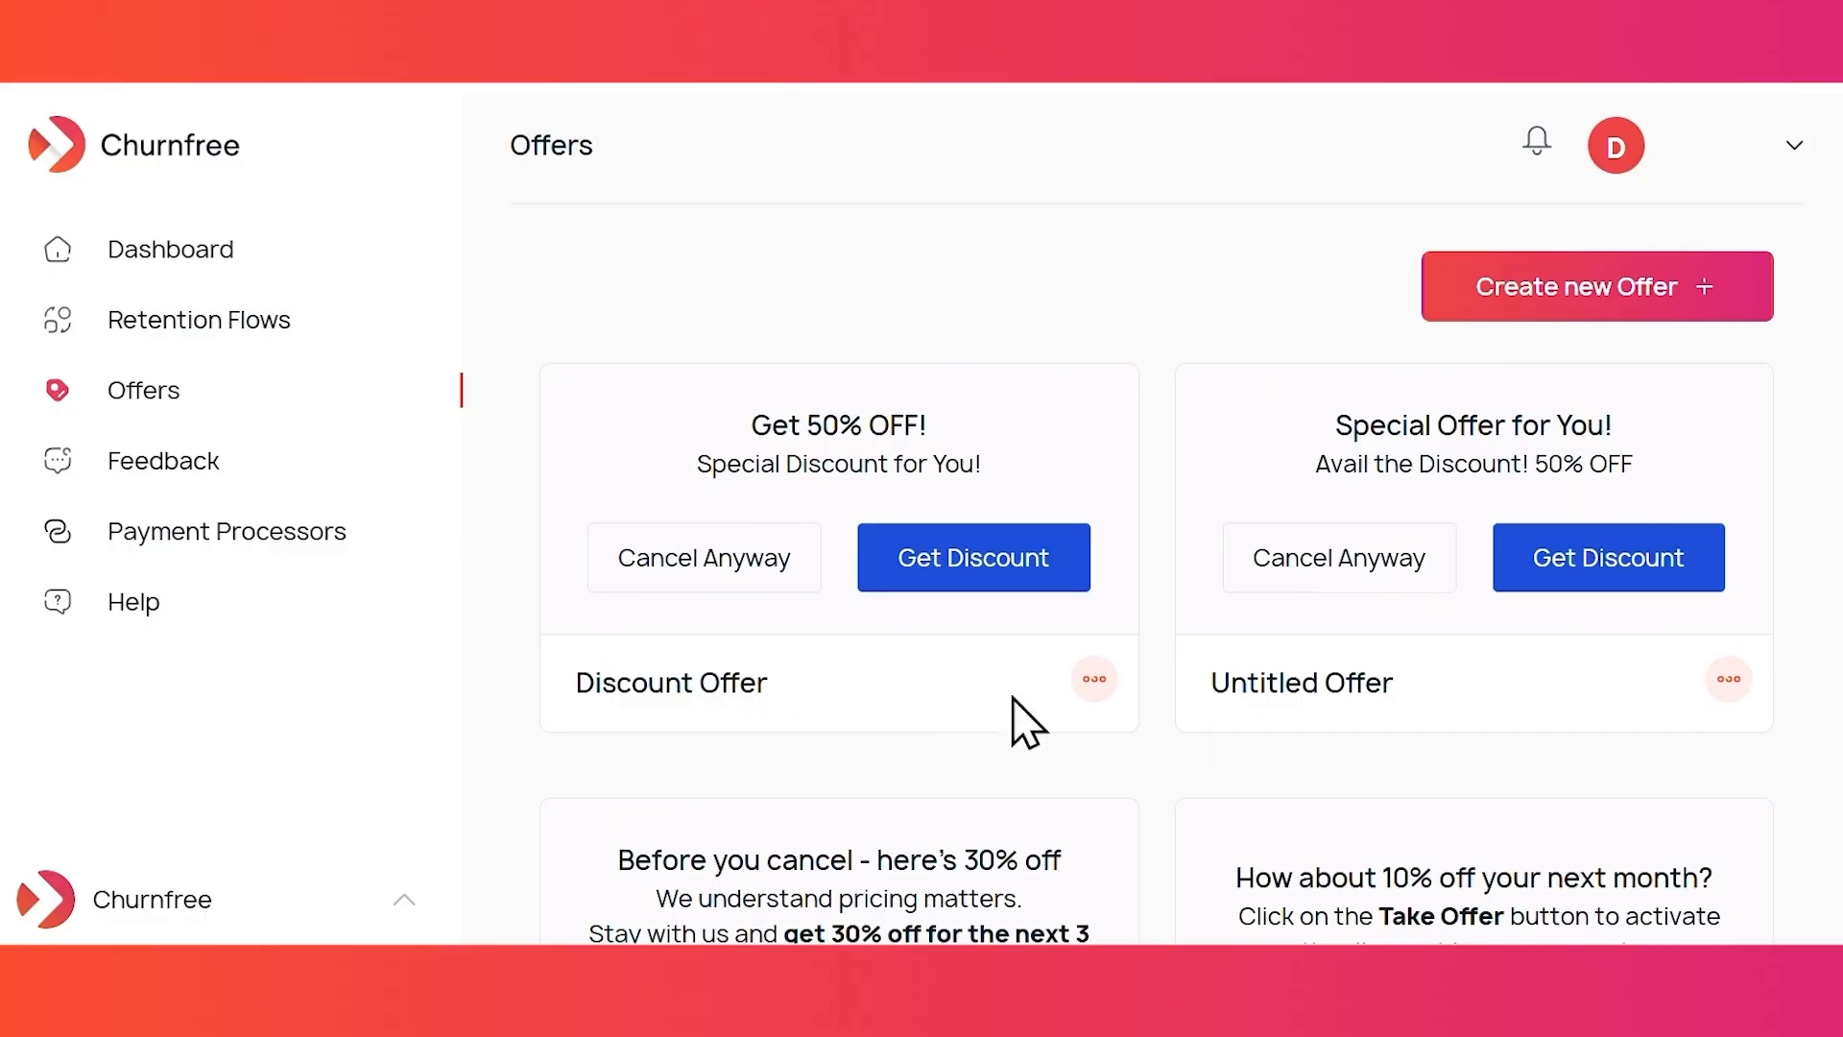
pyautogui.click(1094, 679)
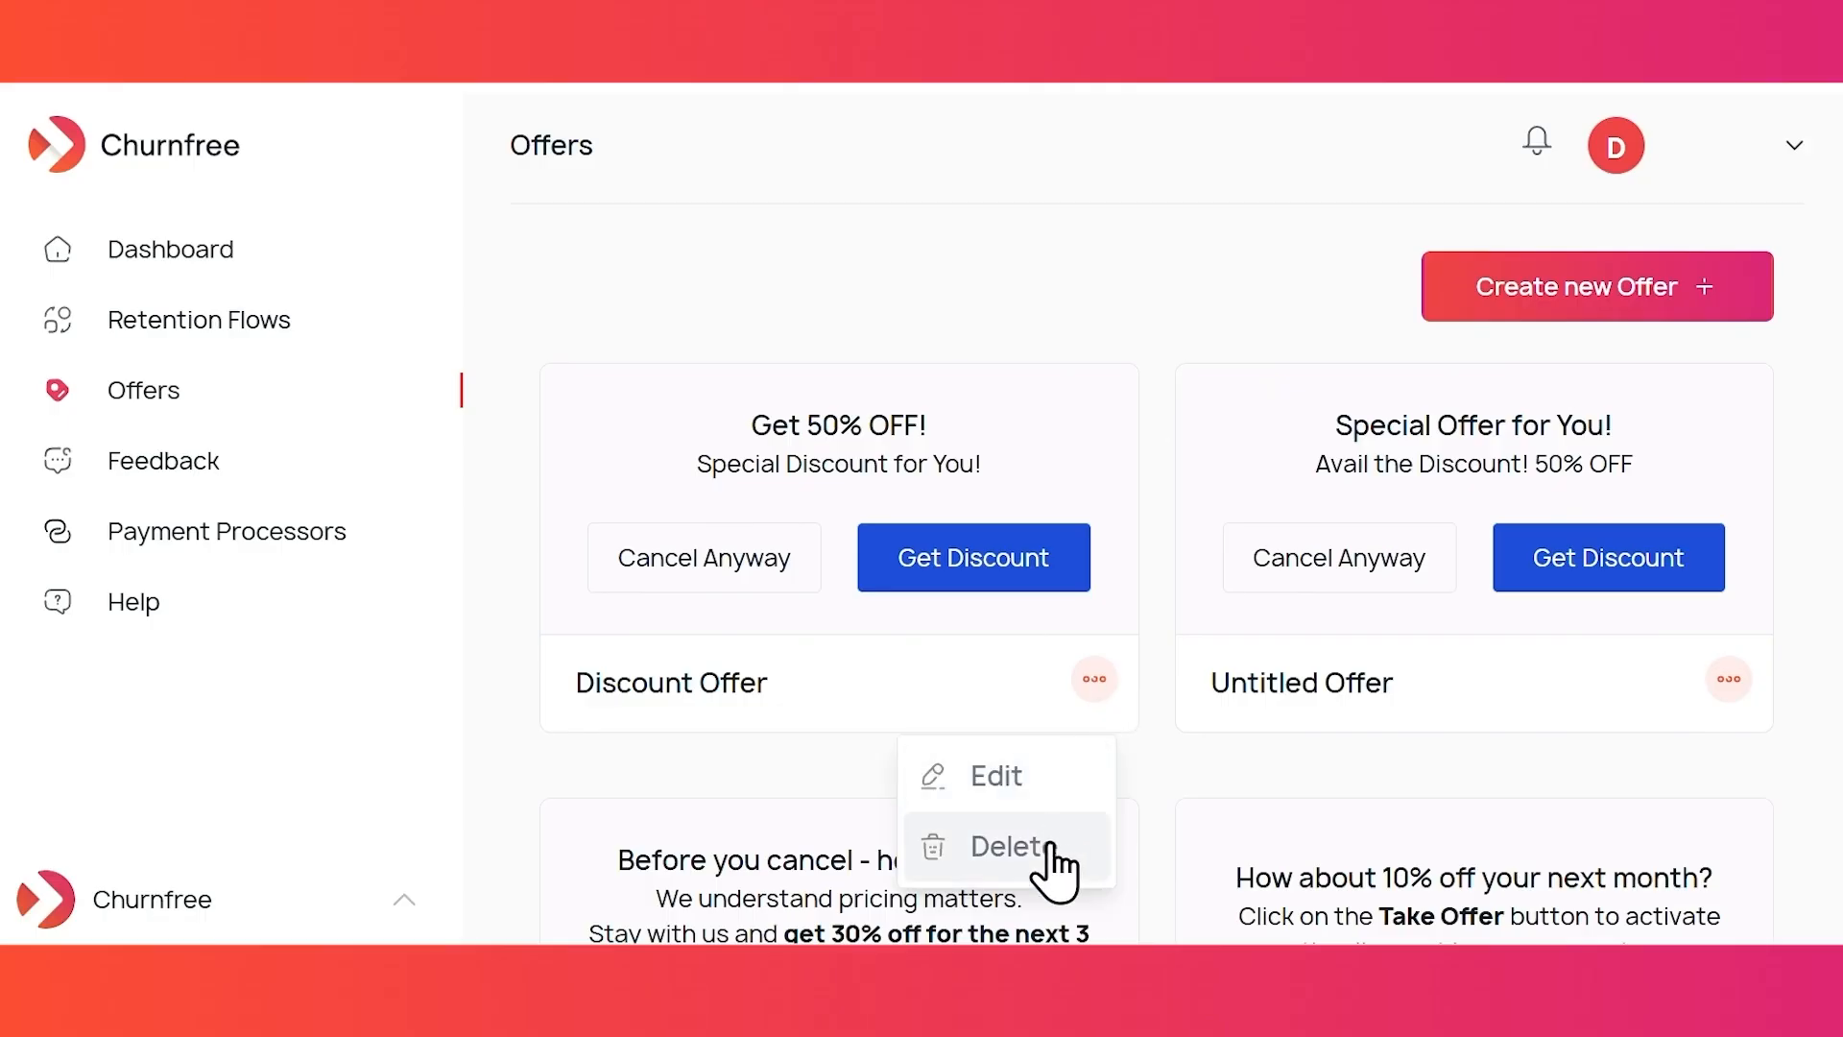
pyautogui.click(1020, 777)
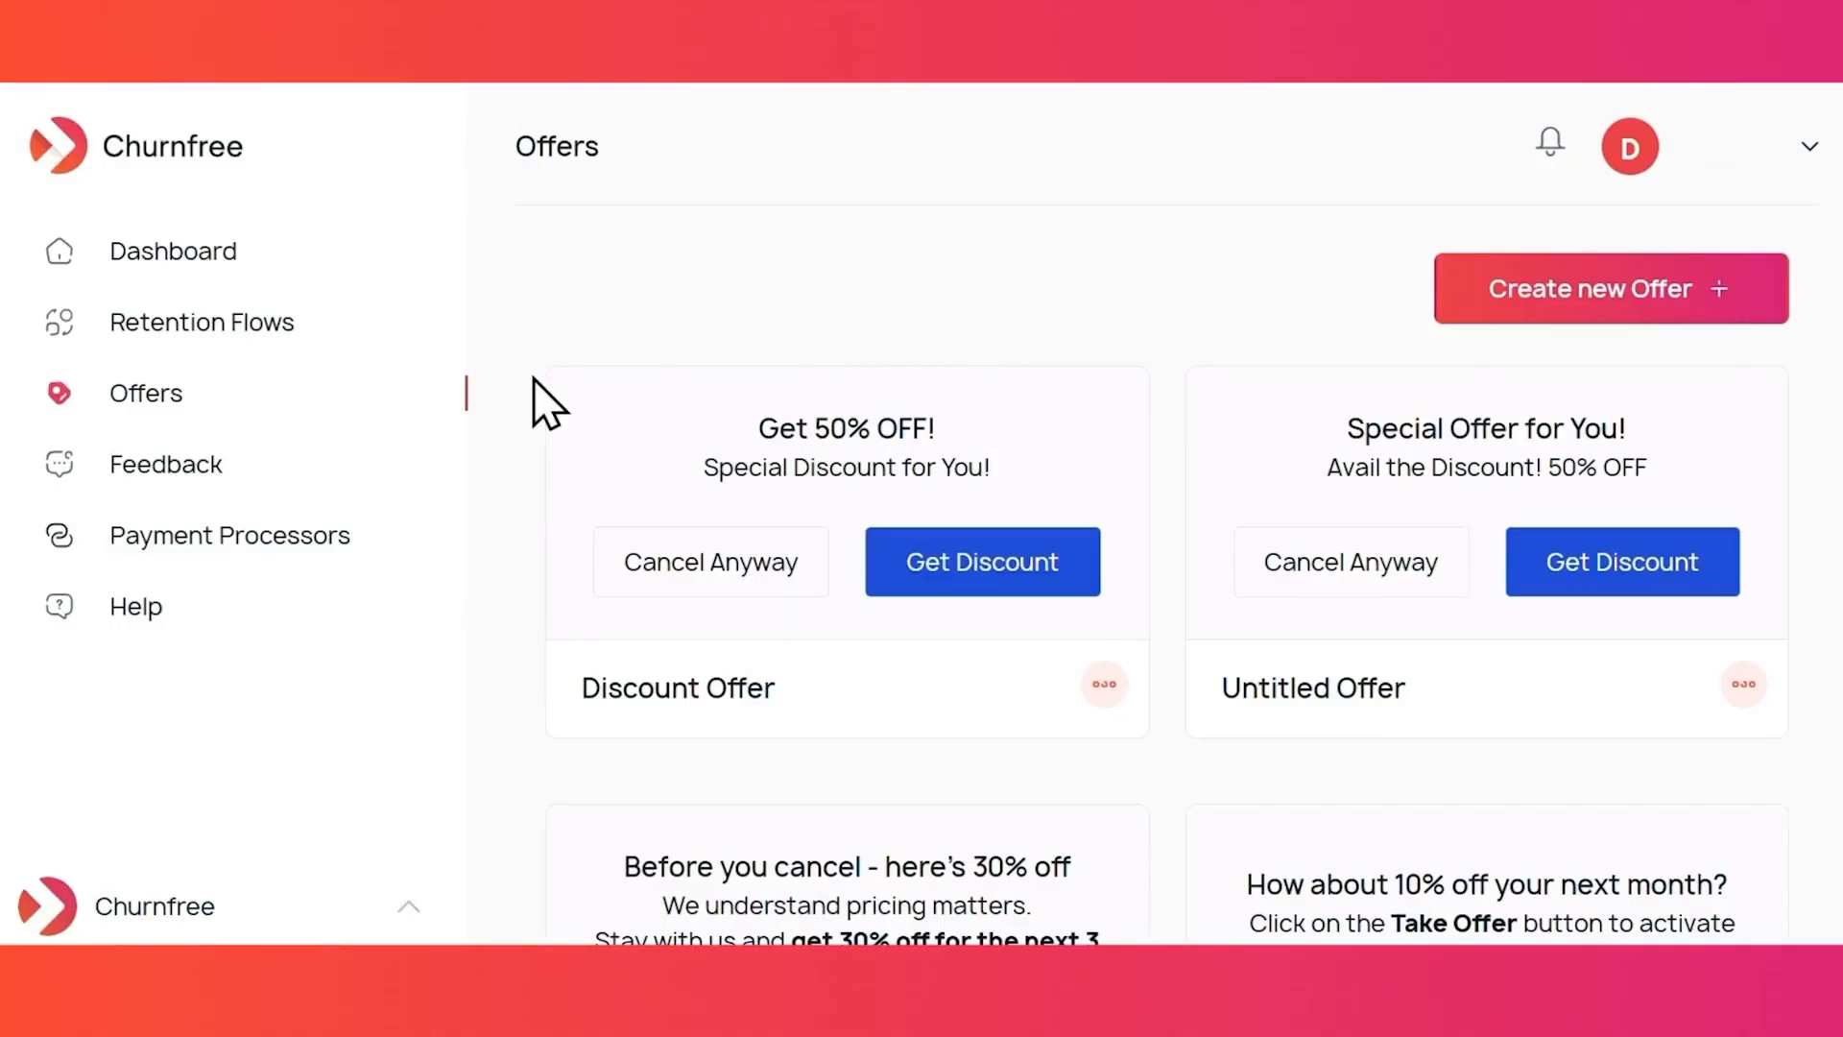
# - Go to the Retention Flows list from the sidebar
pyautogui.click(226, 333)
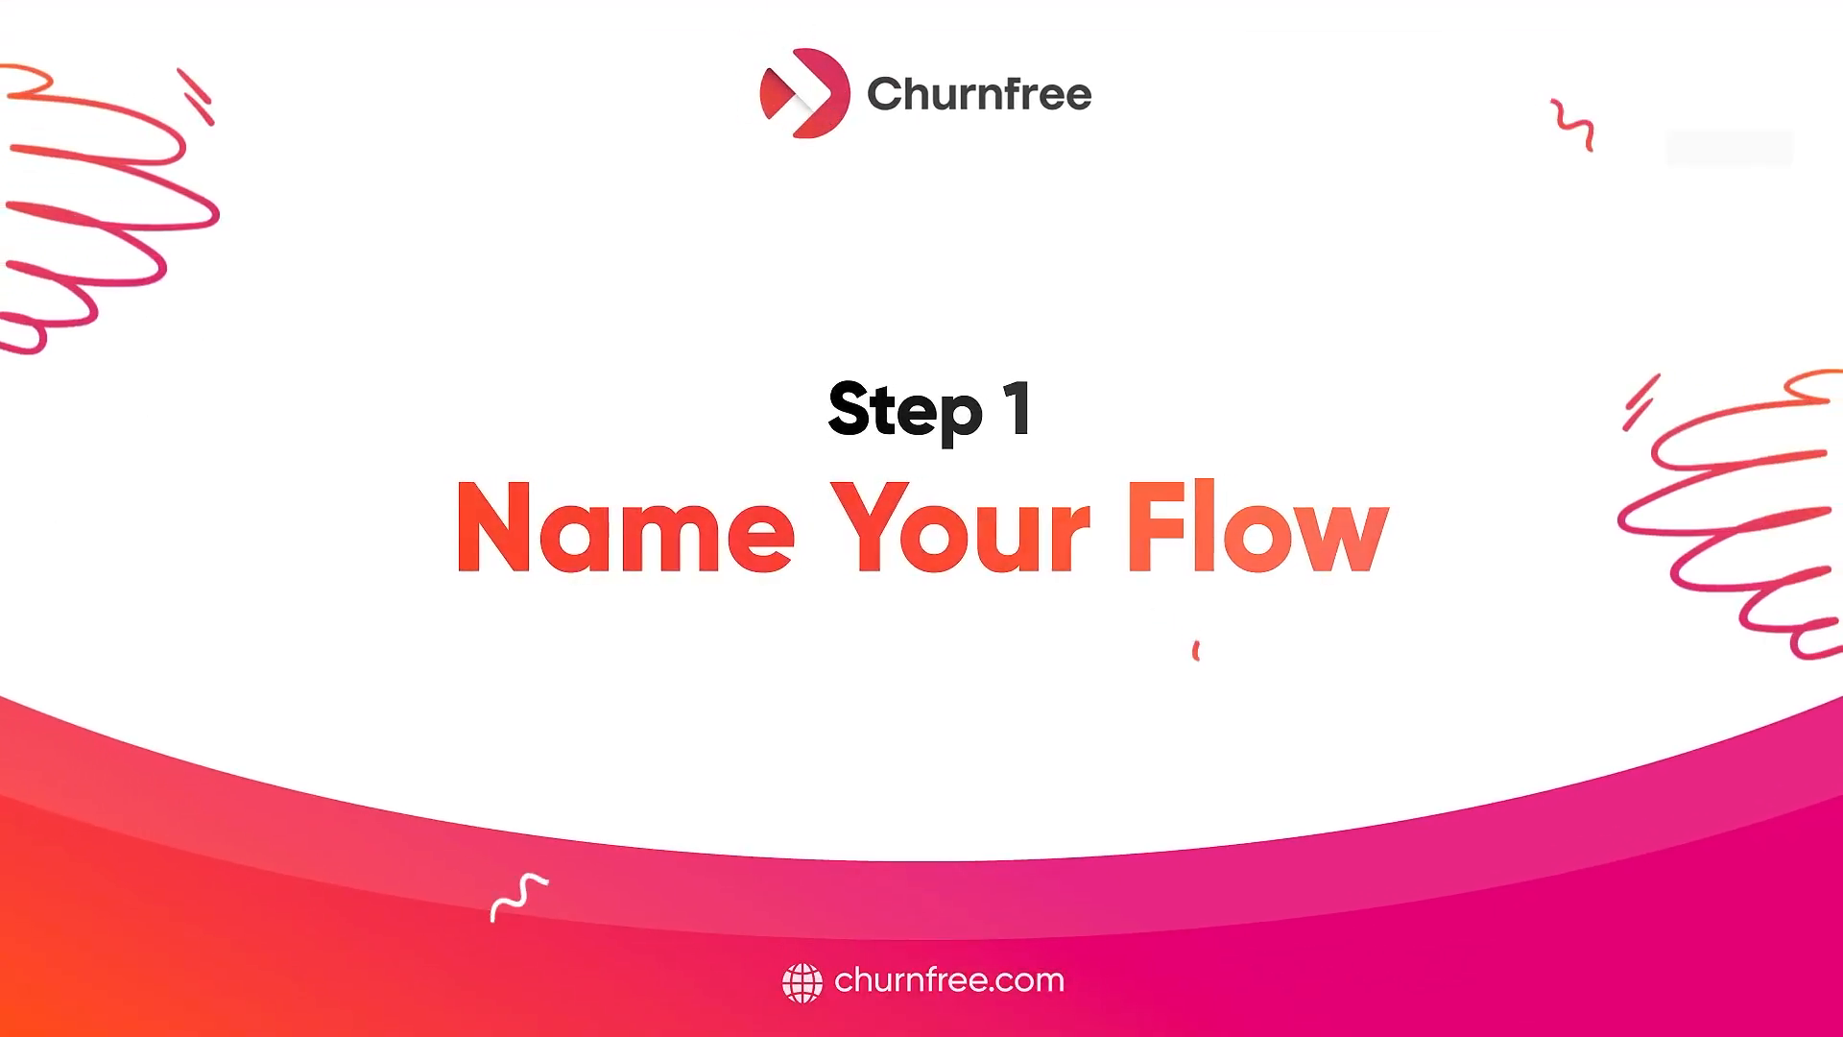
# - Name the new flow 'Discount Retention Flow' and keep the cancellation survey activated
pyautogui.click(774, 268)
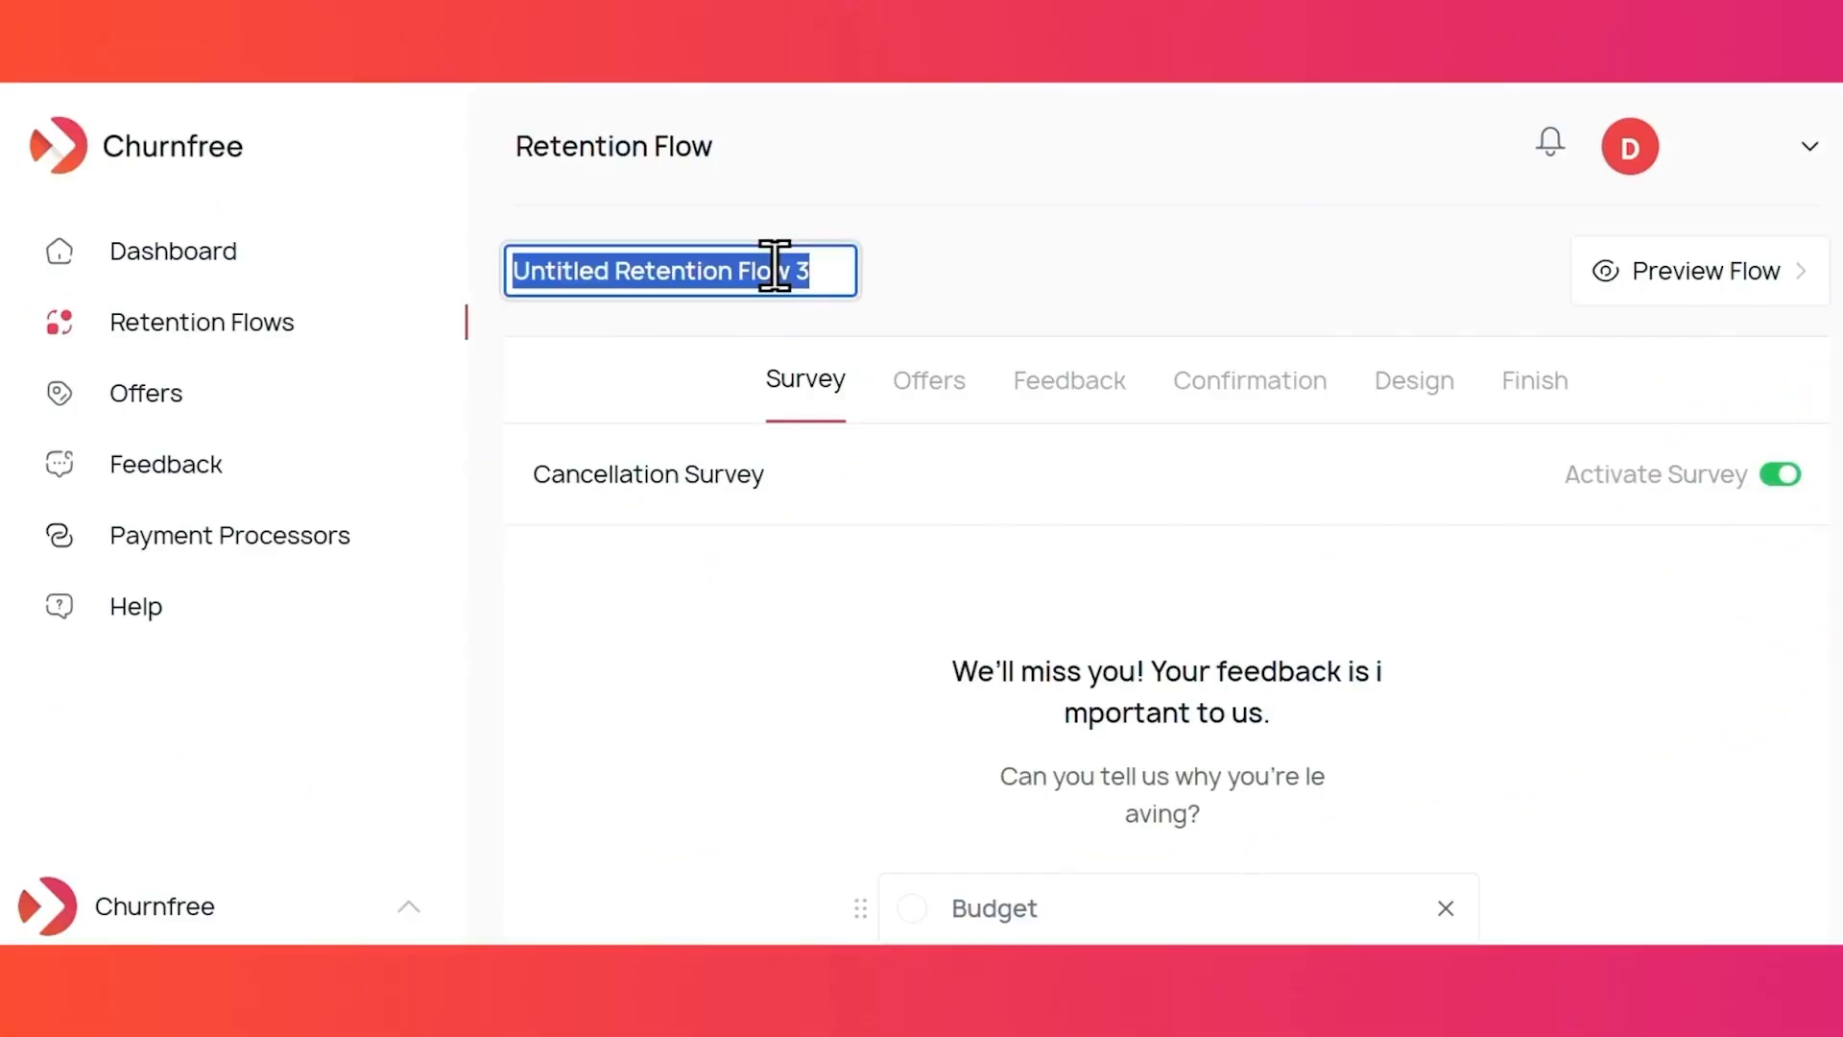
pyautogui.write('Discoun')
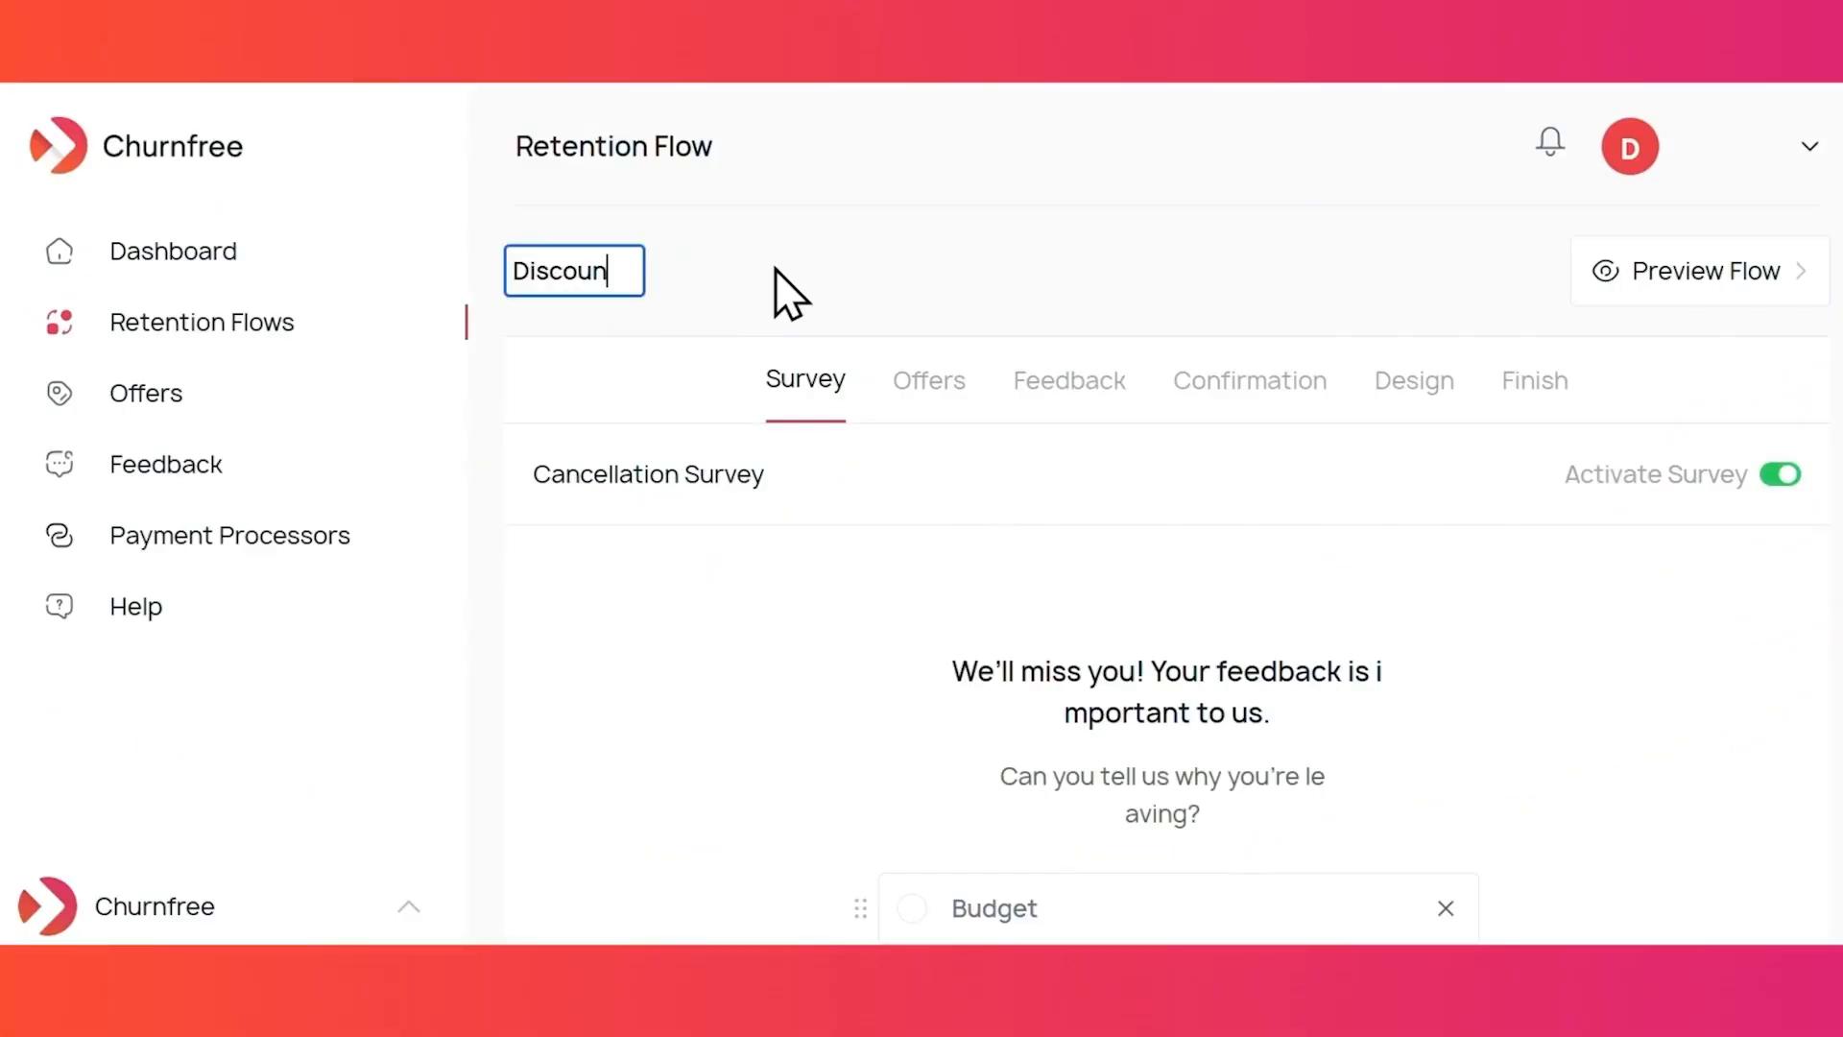
pyautogui.write('t Re')
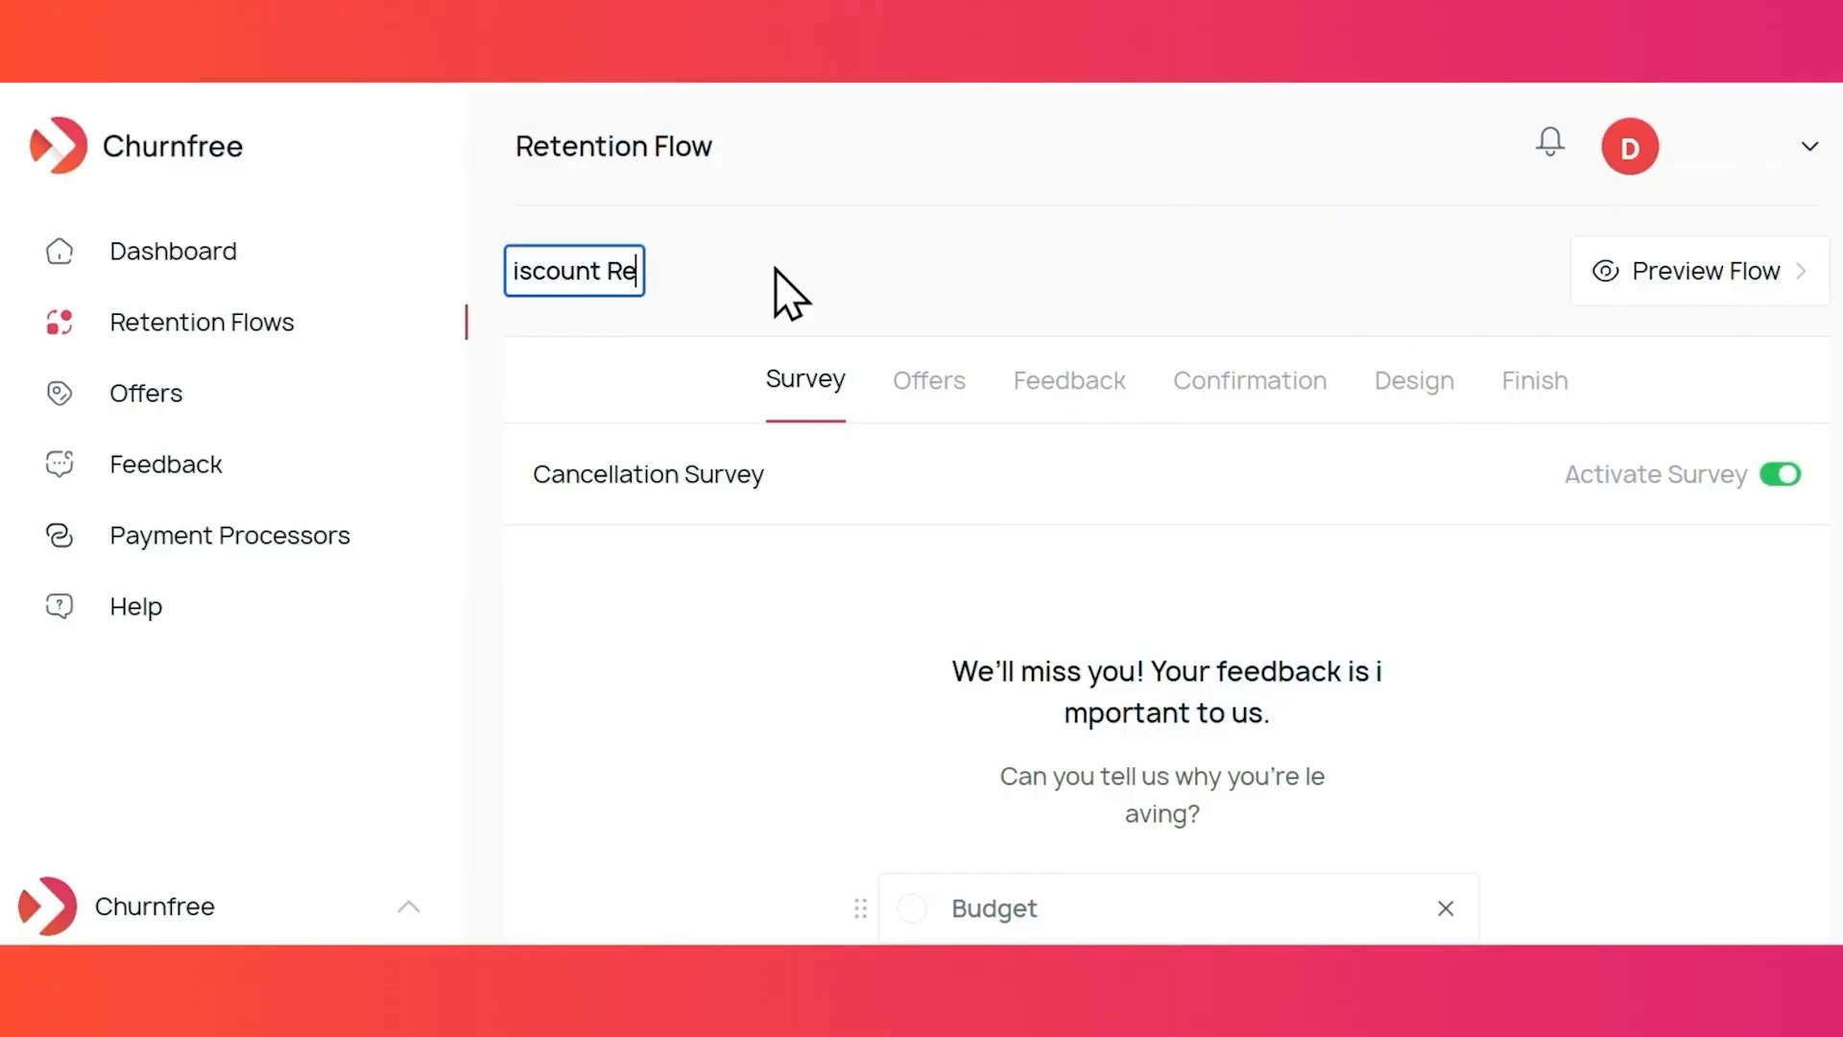
pyautogui.write('tention Flow')
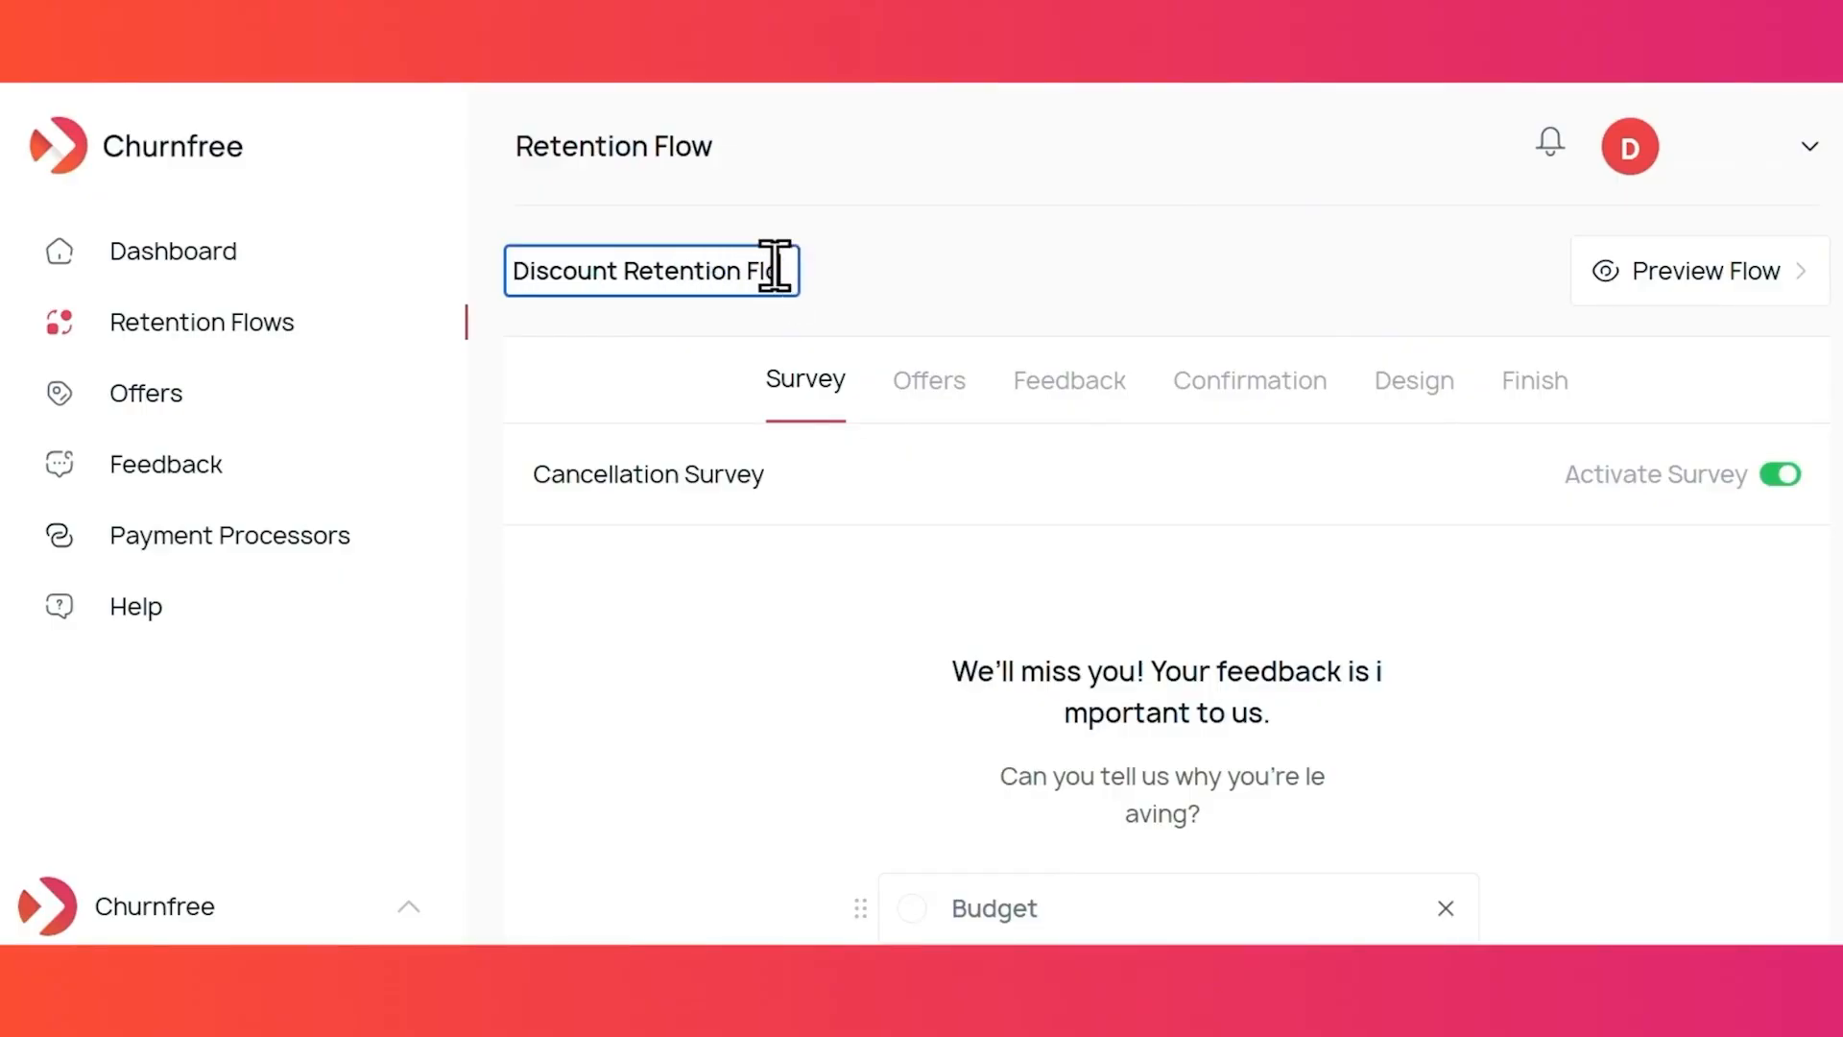
pyautogui.press('Return')
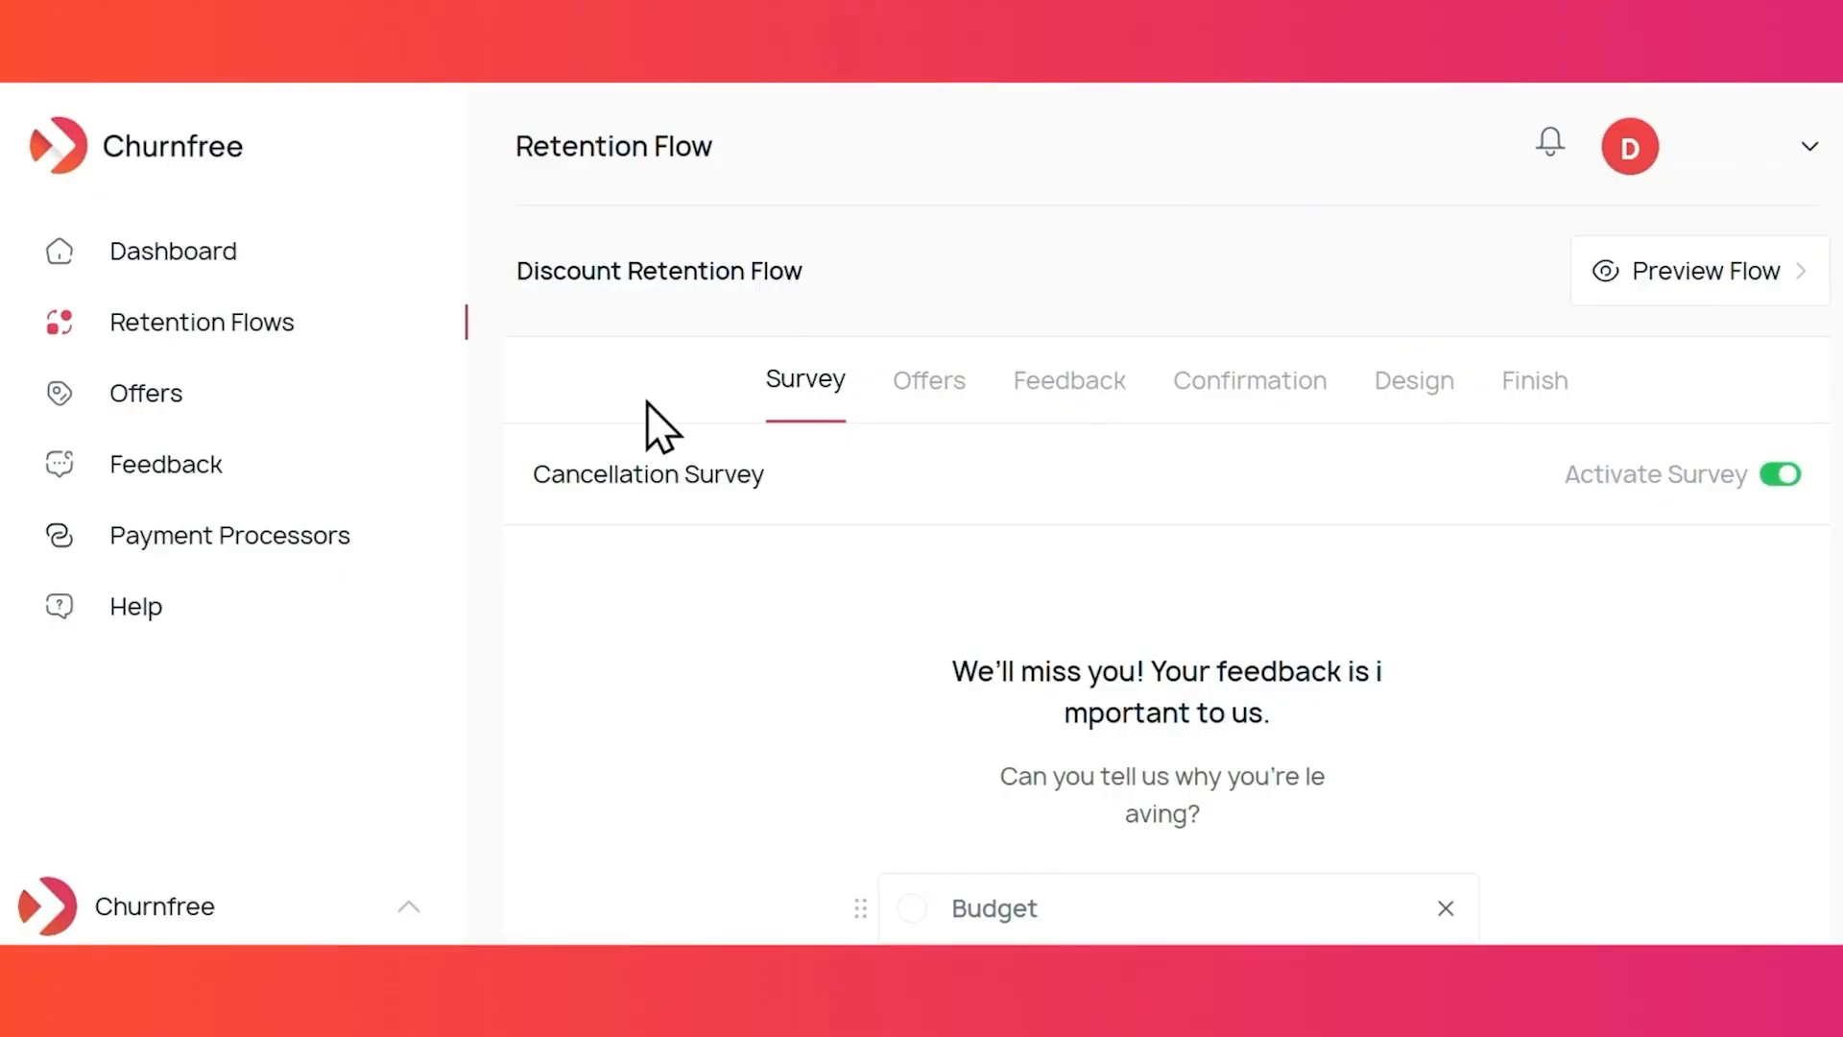
pyautogui.scroll(-3, 1108, 275)
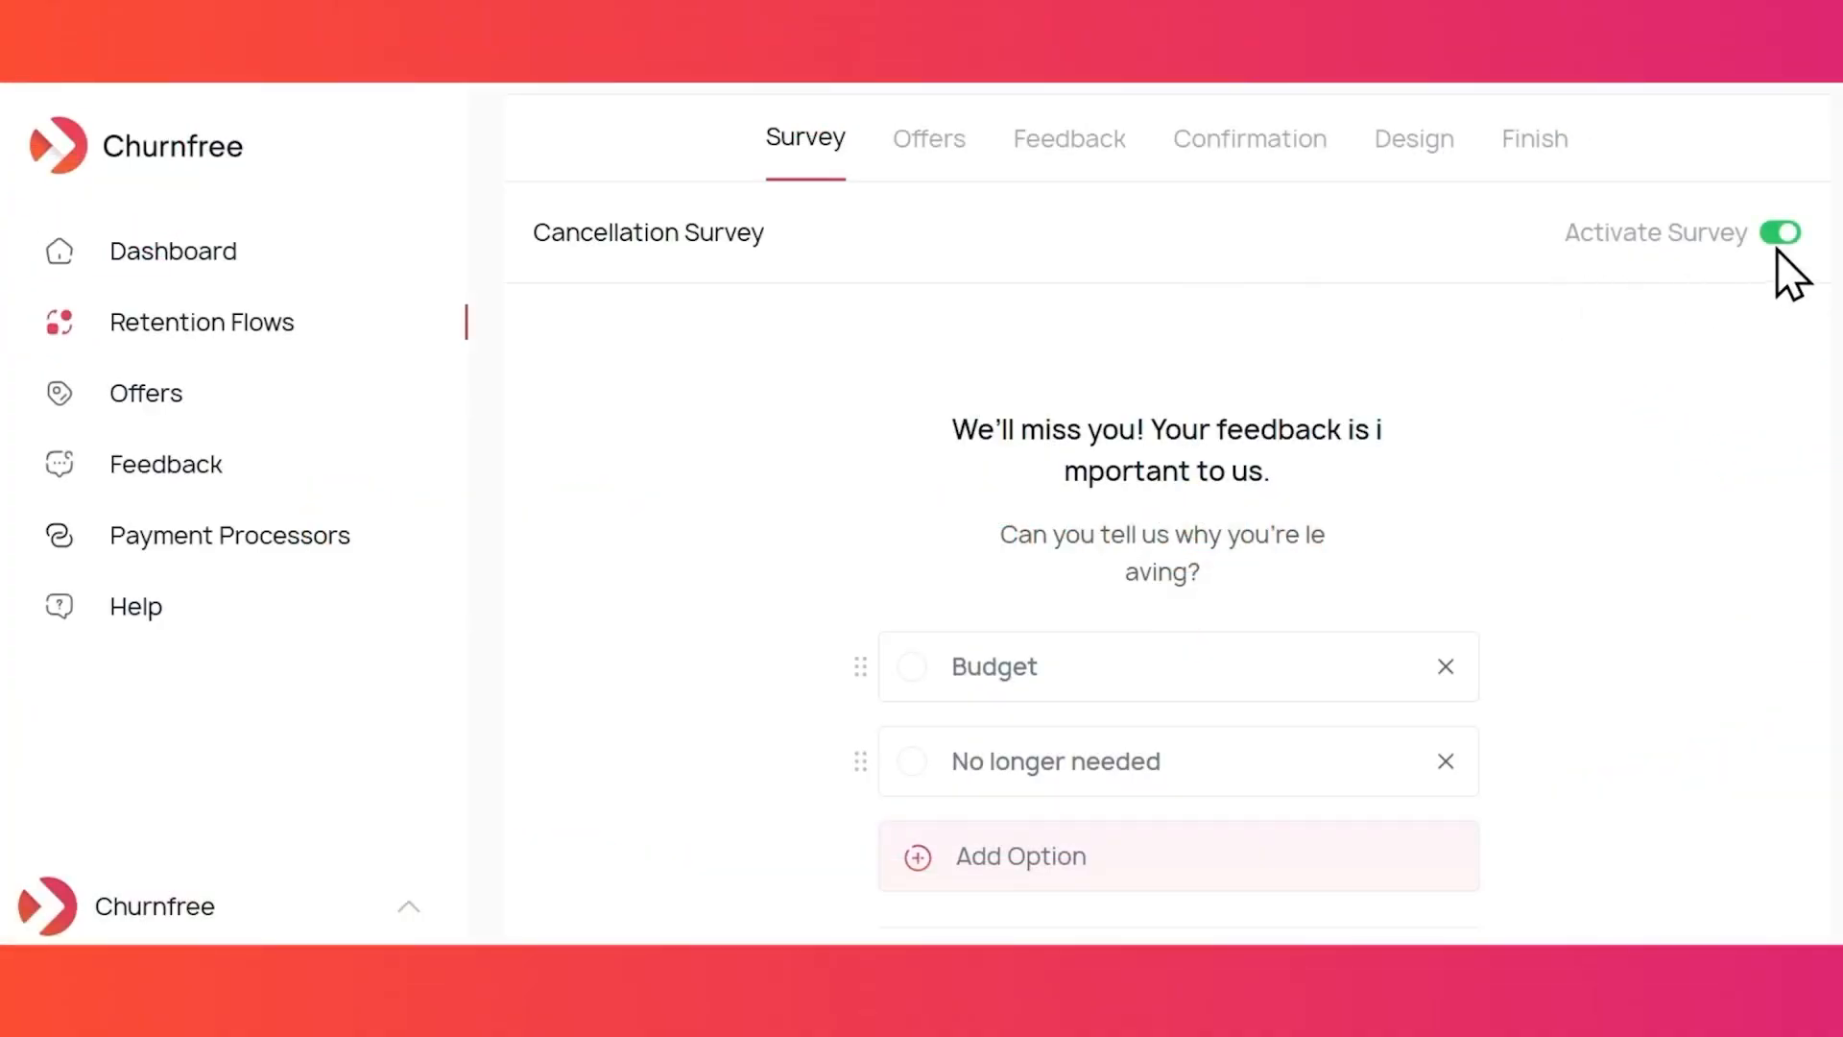
pyautogui.click(1778, 235)
pyautogui.click(1778, 237)
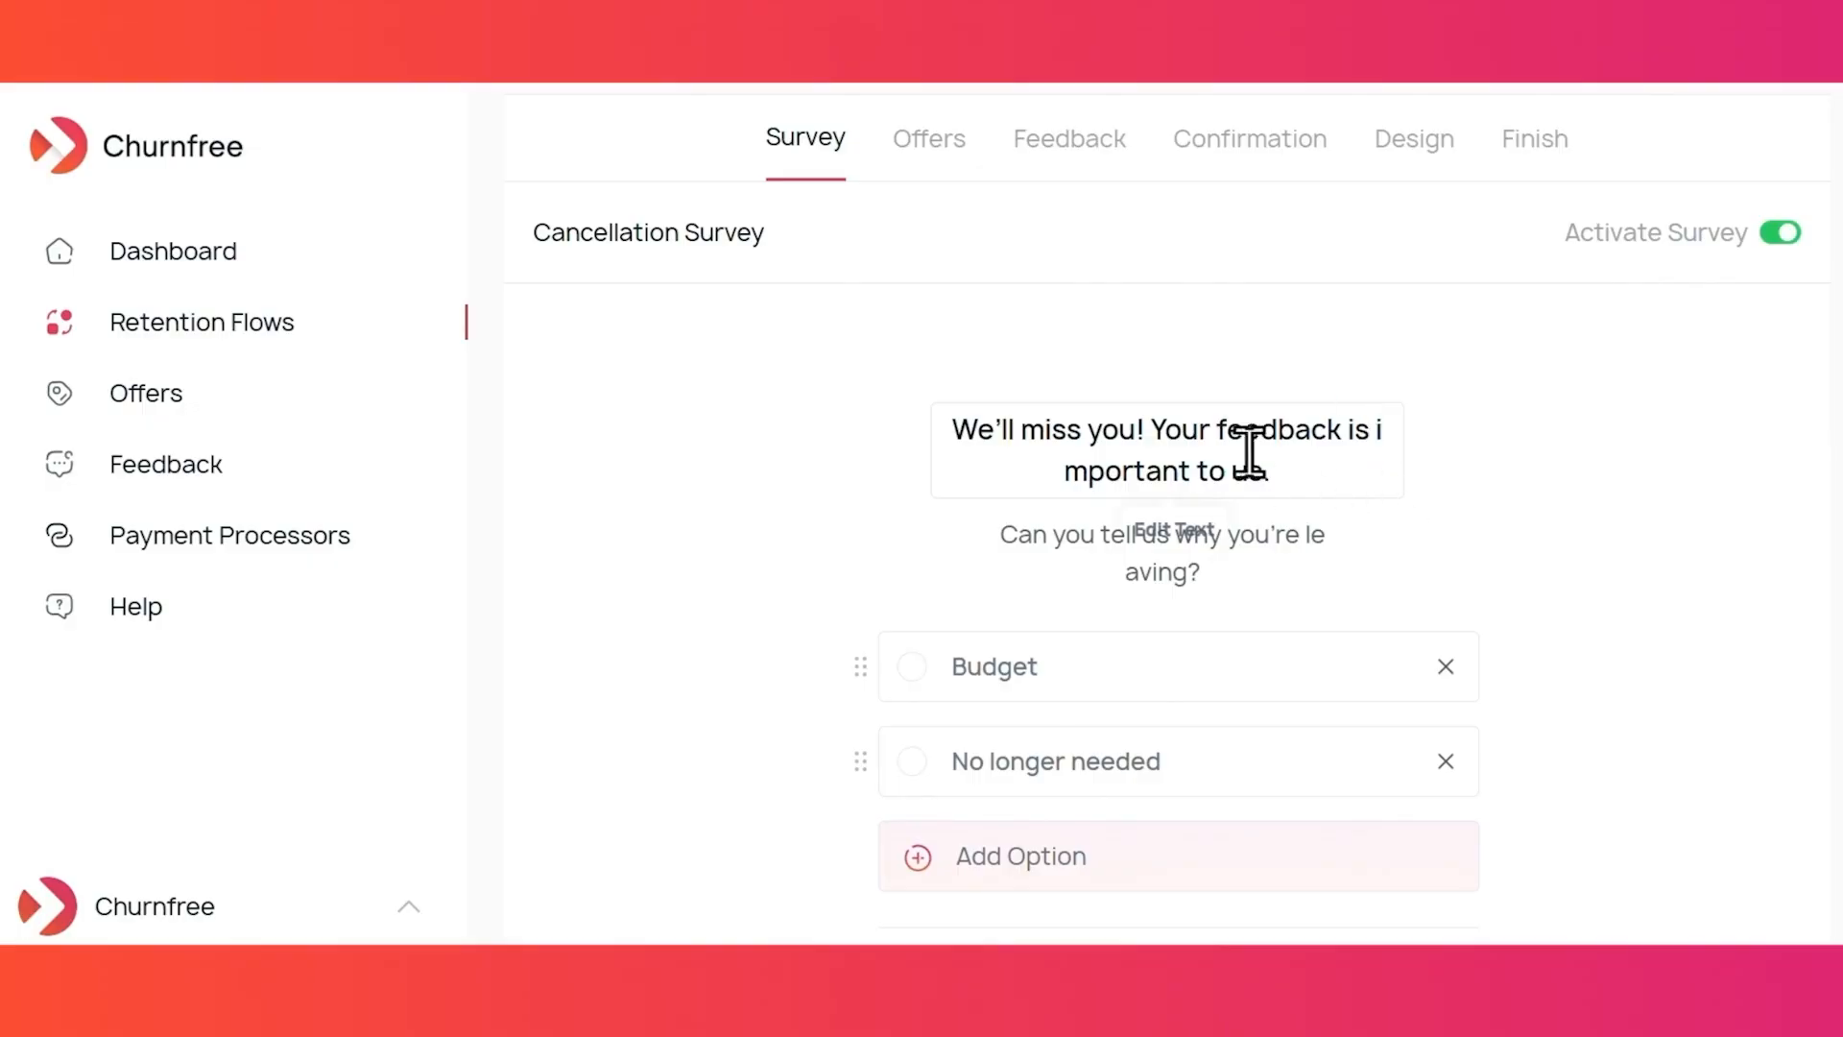
# - Change the survey heading to 'We're sorry to see you go' and italicize the subtitle
pyautogui.click(1216, 434)
pyautogui.write('W')
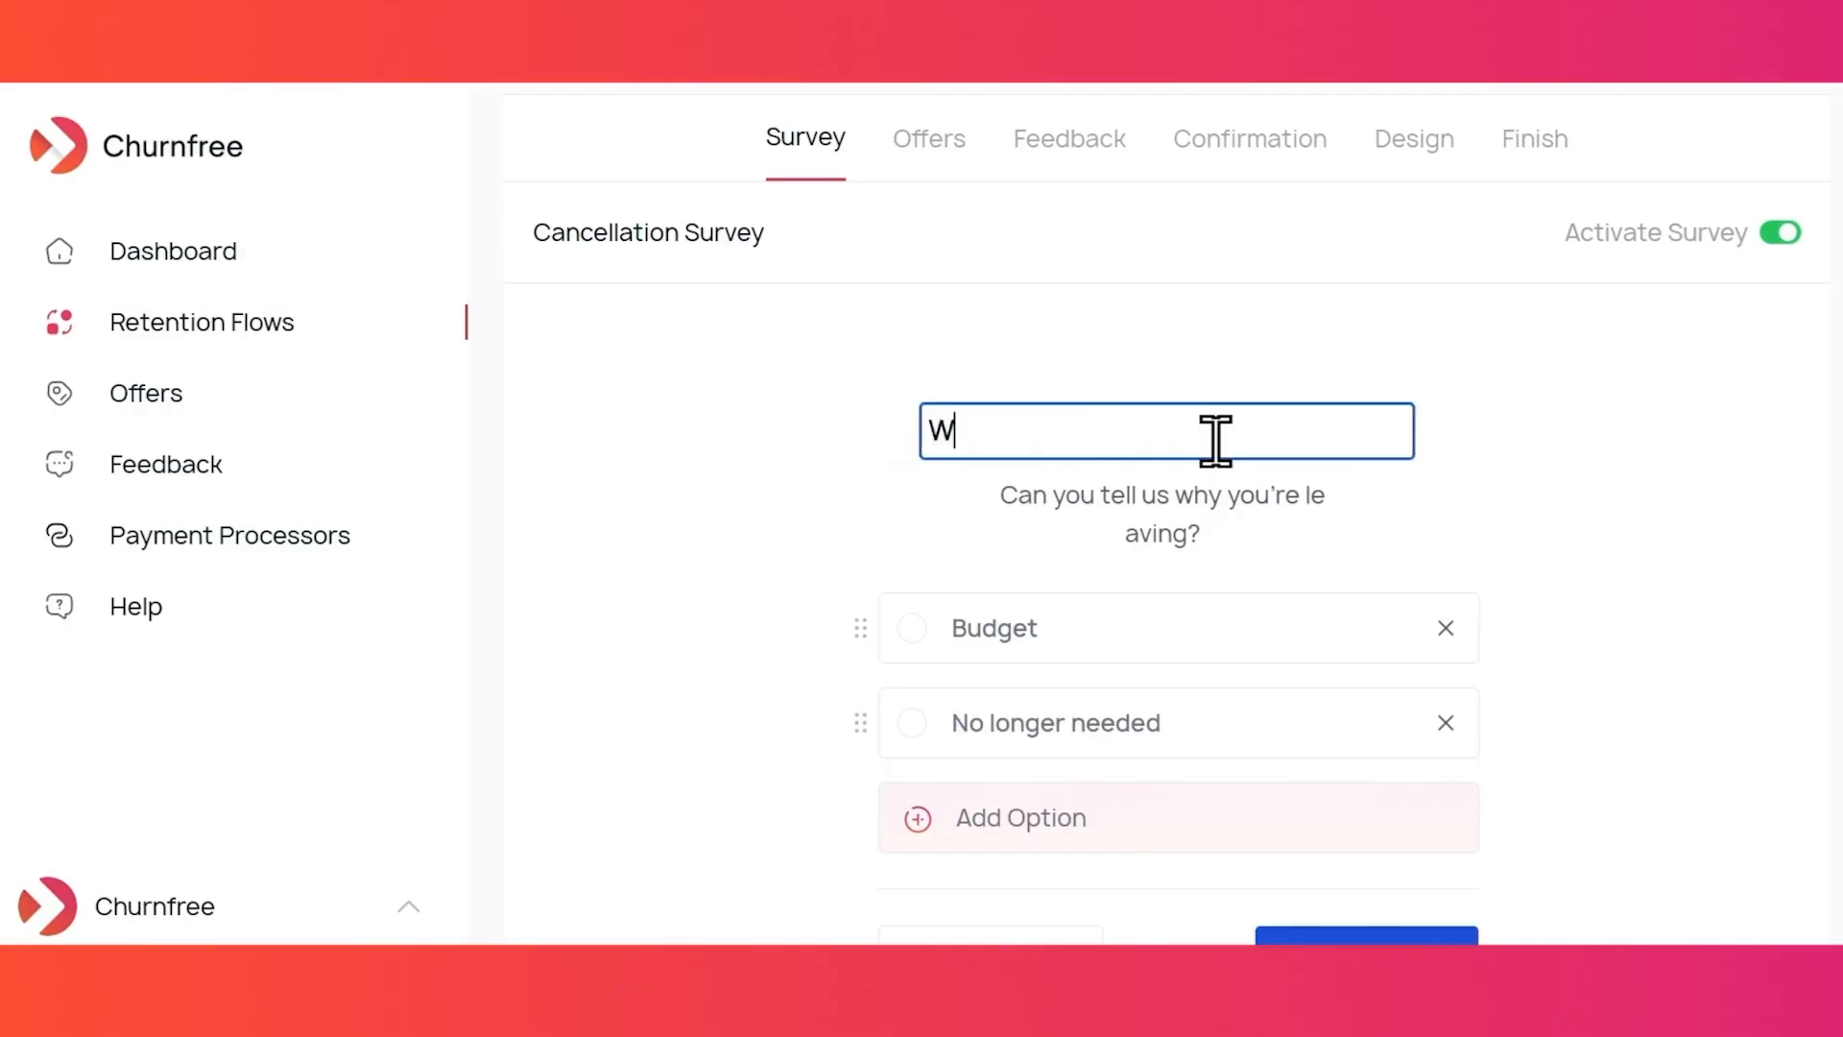
pyautogui.write("e're sorry to see you ")
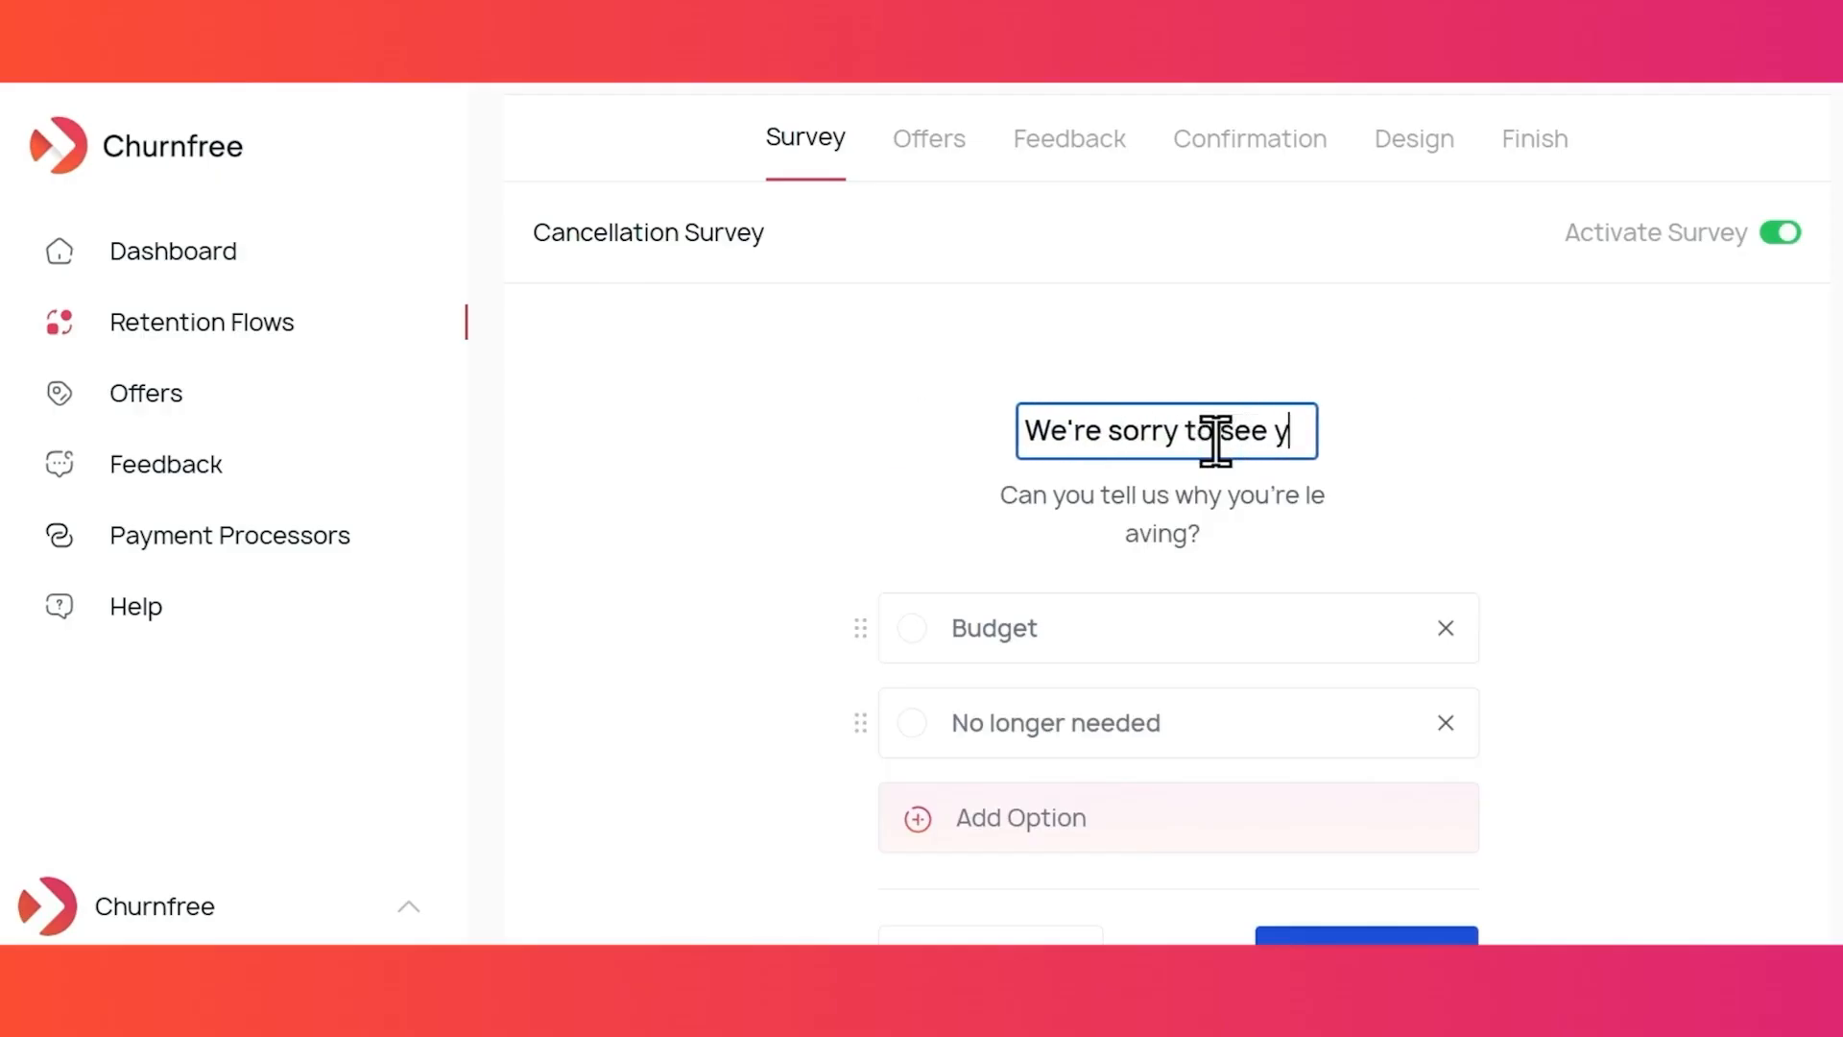
pyautogui.write('go')
pyautogui.click(1187, 502)
pyautogui.doubleClick(1194, 499)
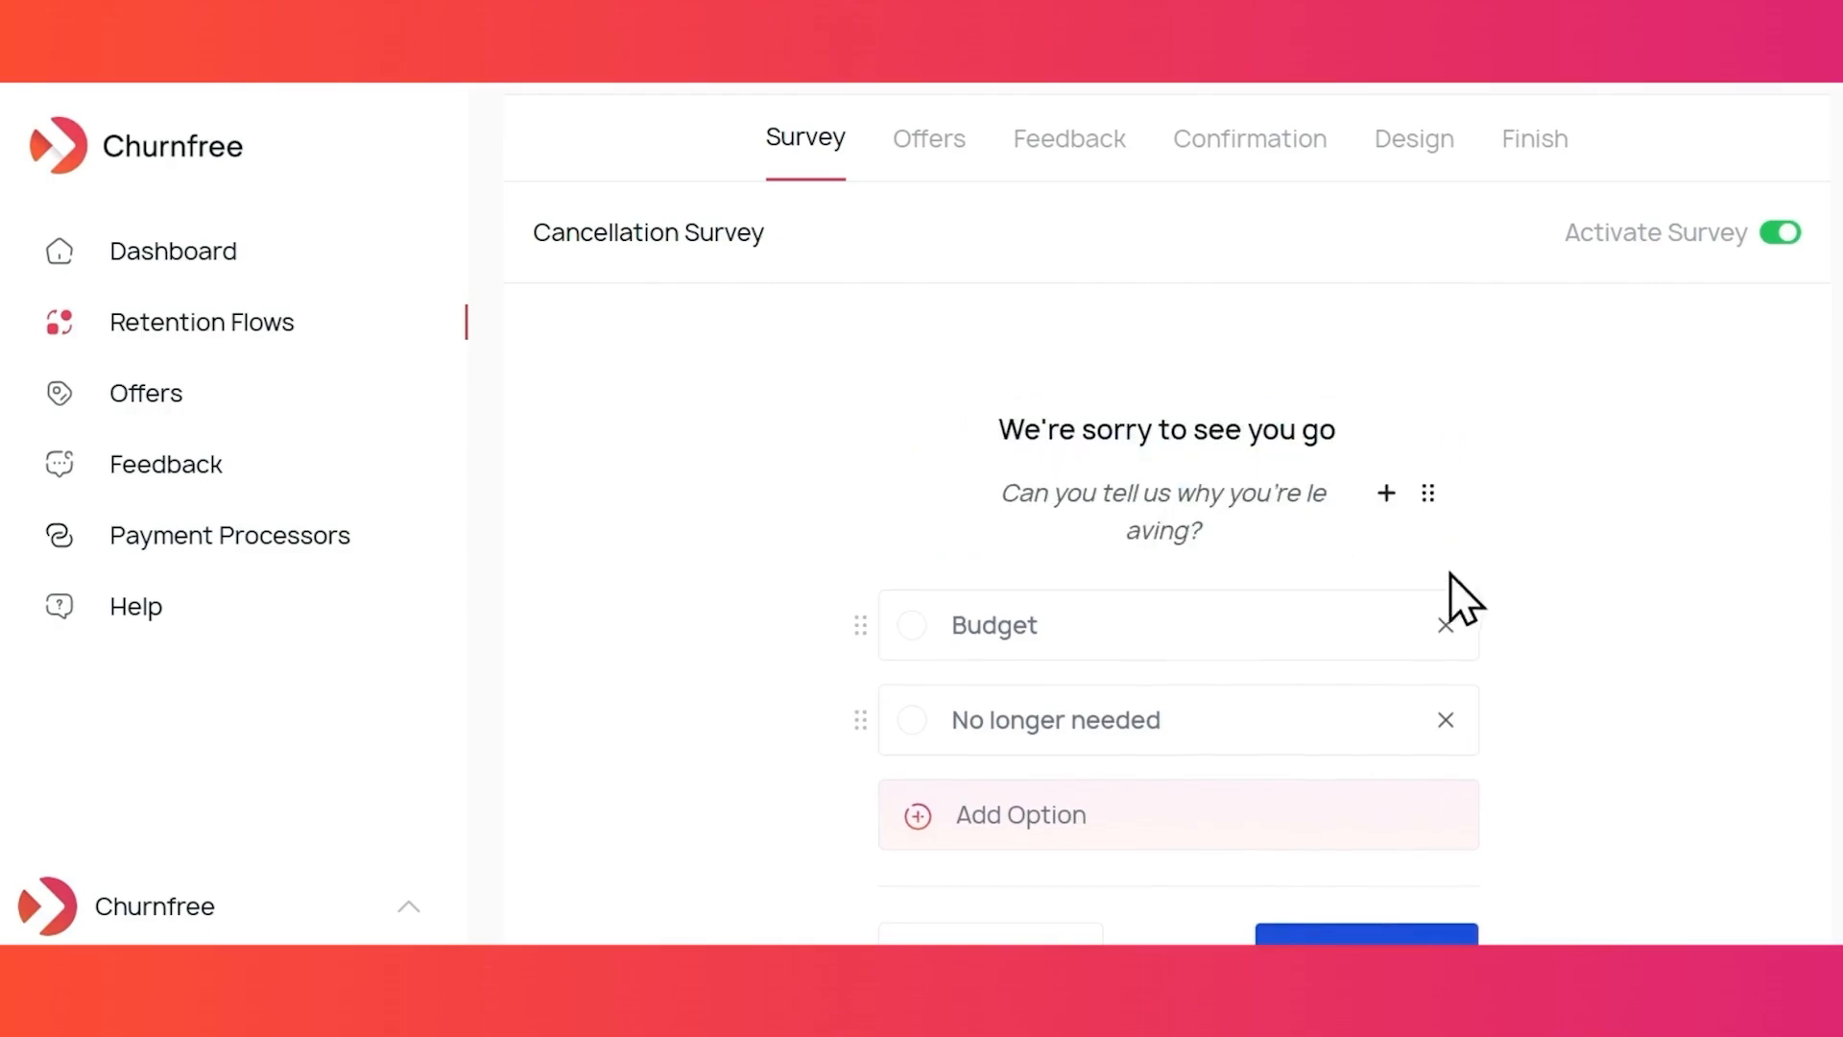
pyautogui.scroll(-1, 1449, 574)
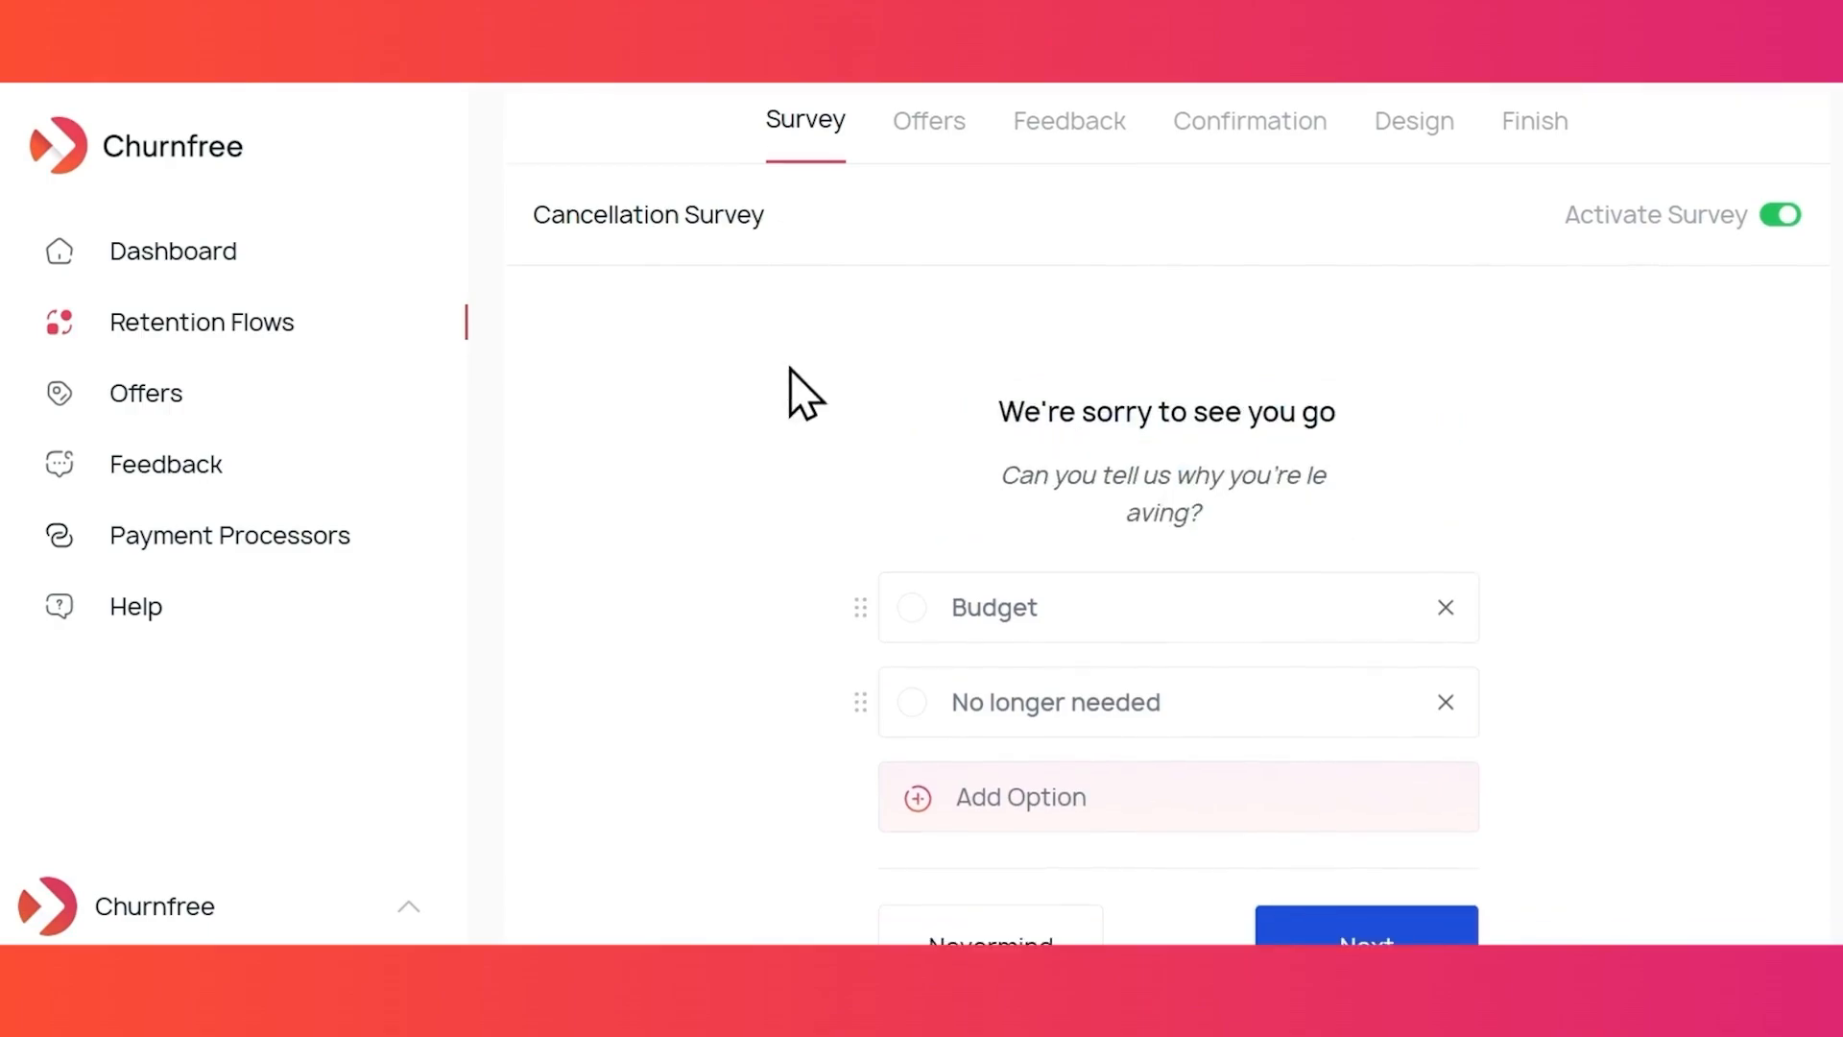
pyautogui.scroll(-2, 791, 368)
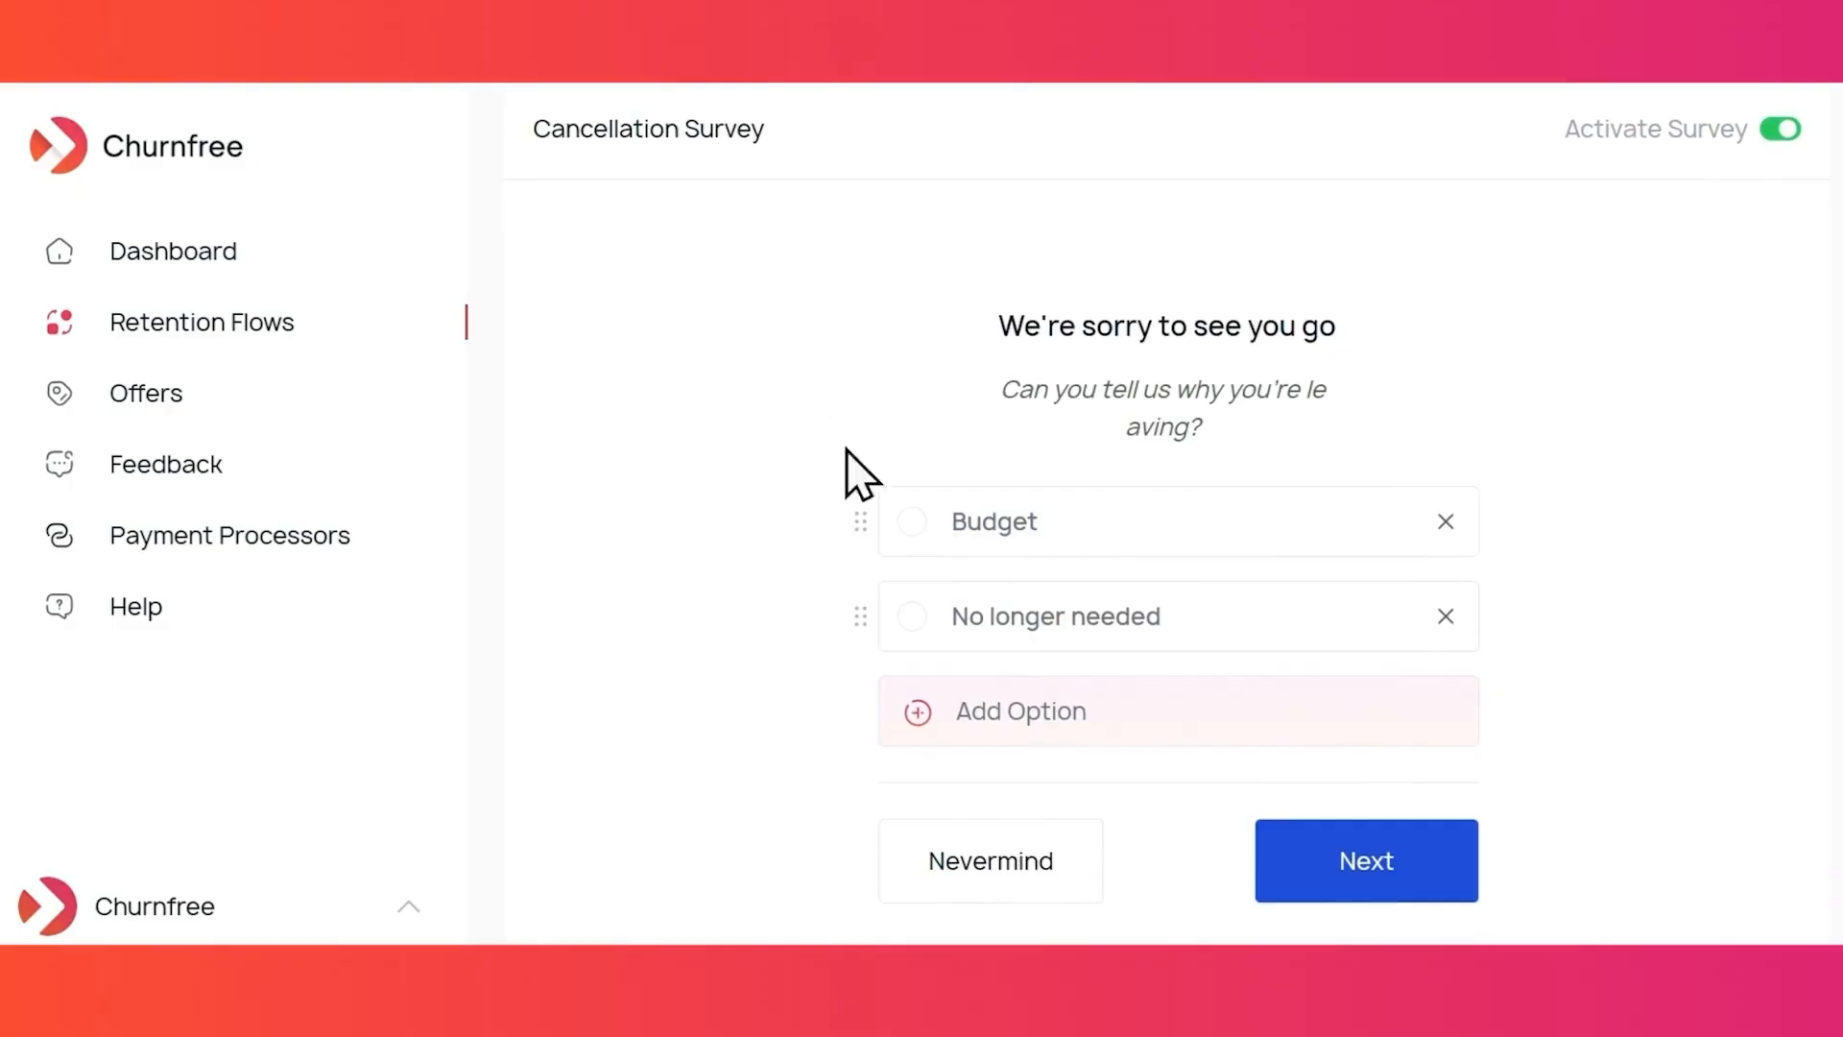
# - Add the survey reasons 'Too Expensive' and 'Lack of features'
pyautogui.click(1013, 722)
pyautogui.doubleClick(1035, 712)
pyautogui.write('Too Expensive')
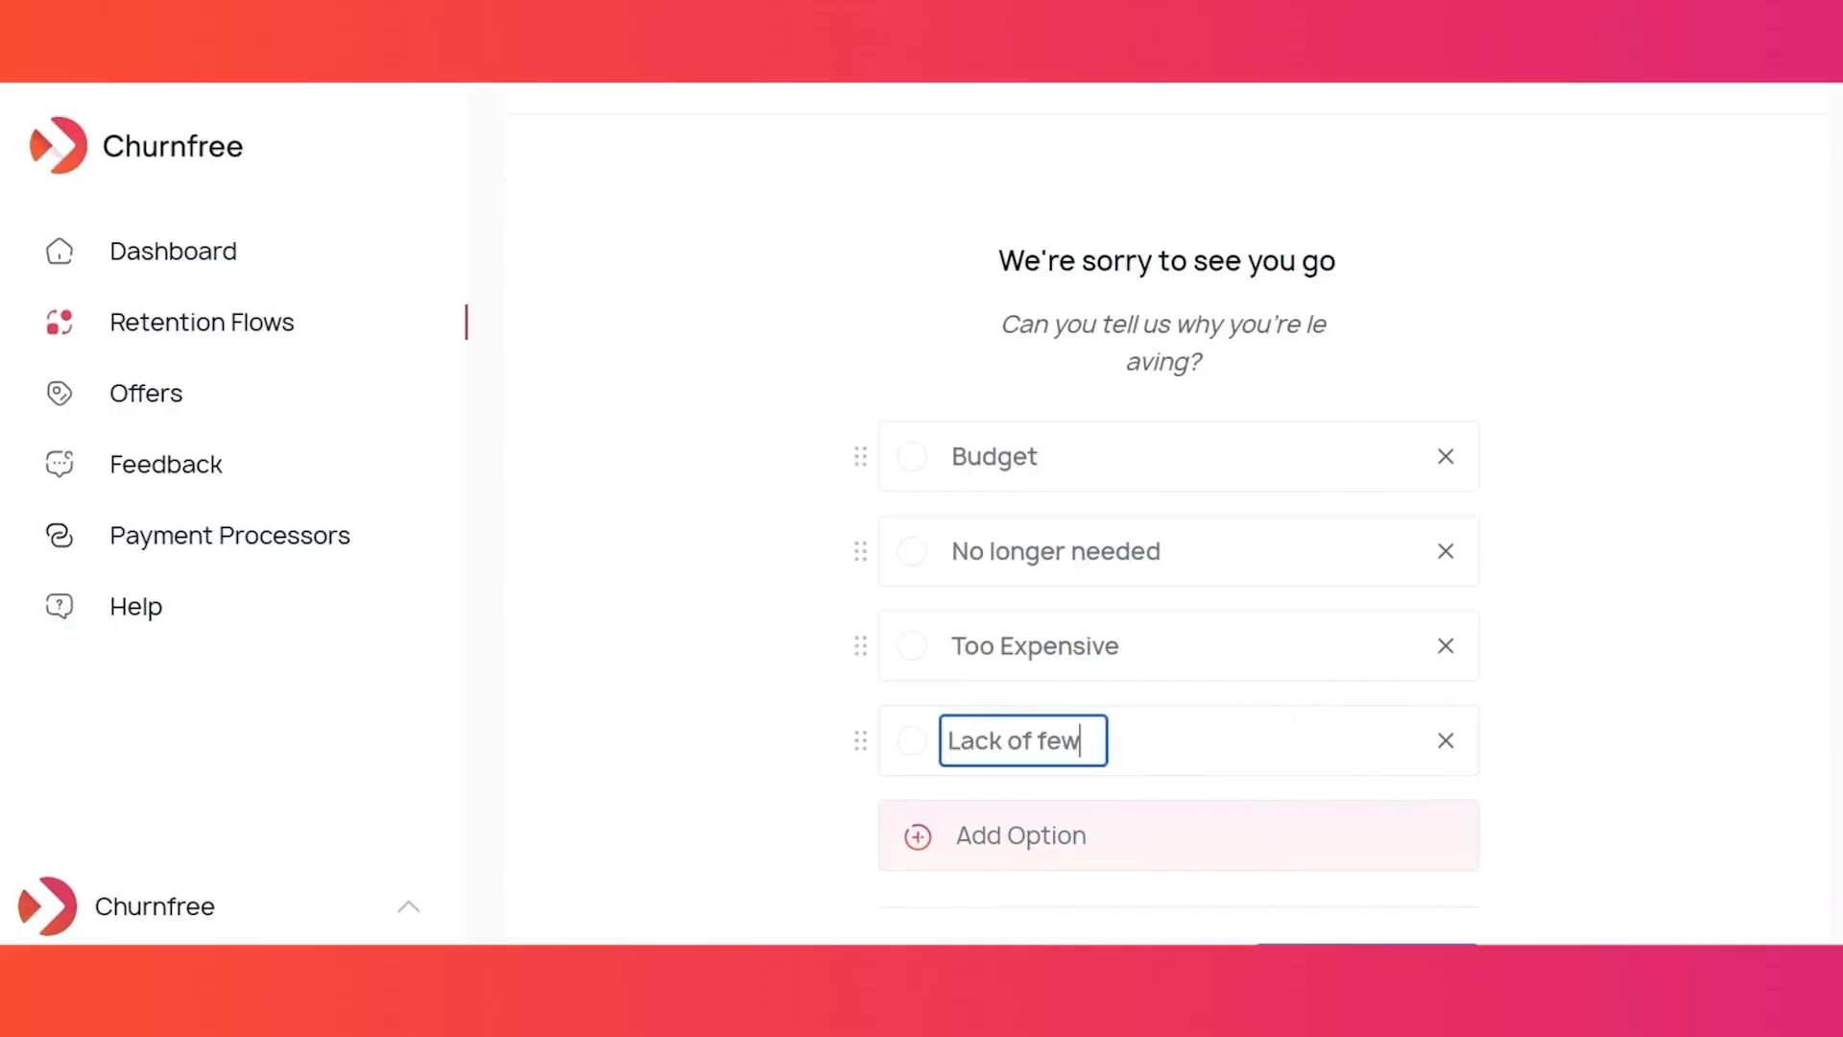
pyautogui.press('BackSpace')
pyautogui.write('atures')
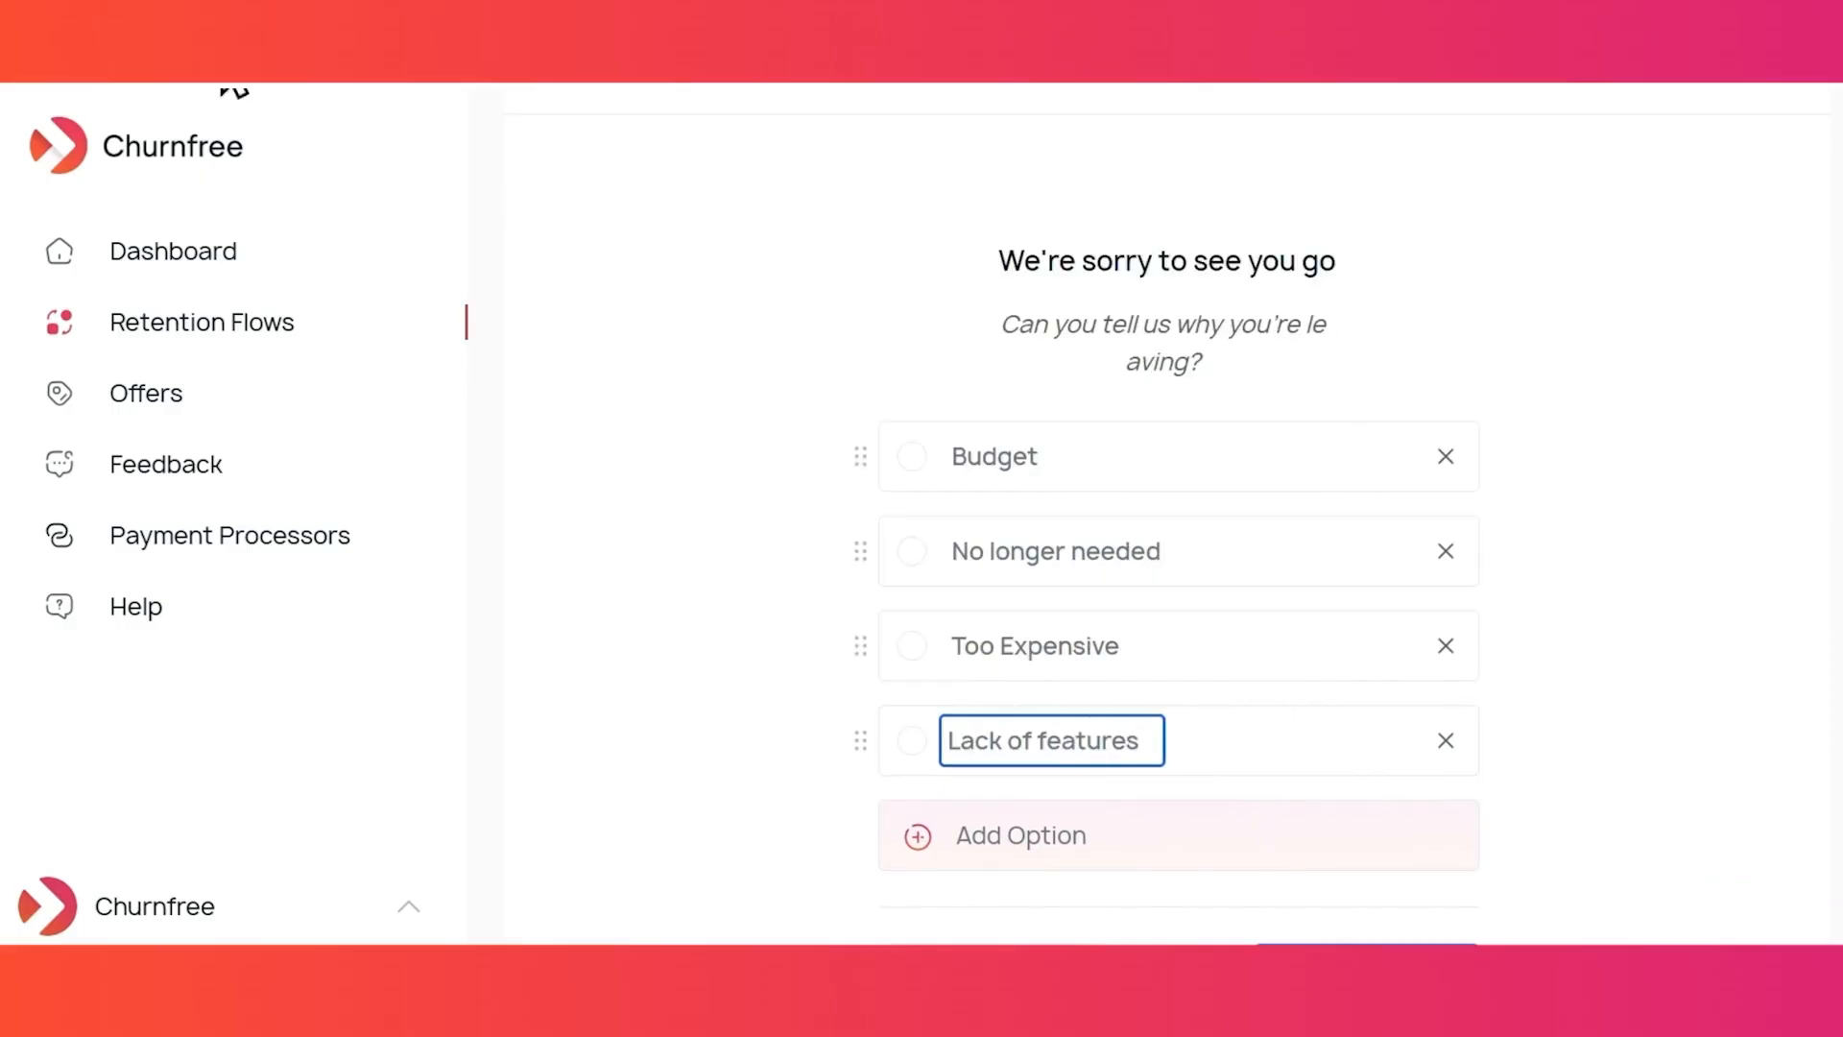
pyautogui.click(605, 494)
# - Move Too Expensive to the top of the reasons and delete the Budget reason
pyautogui.scroll(-2, 604, 495)
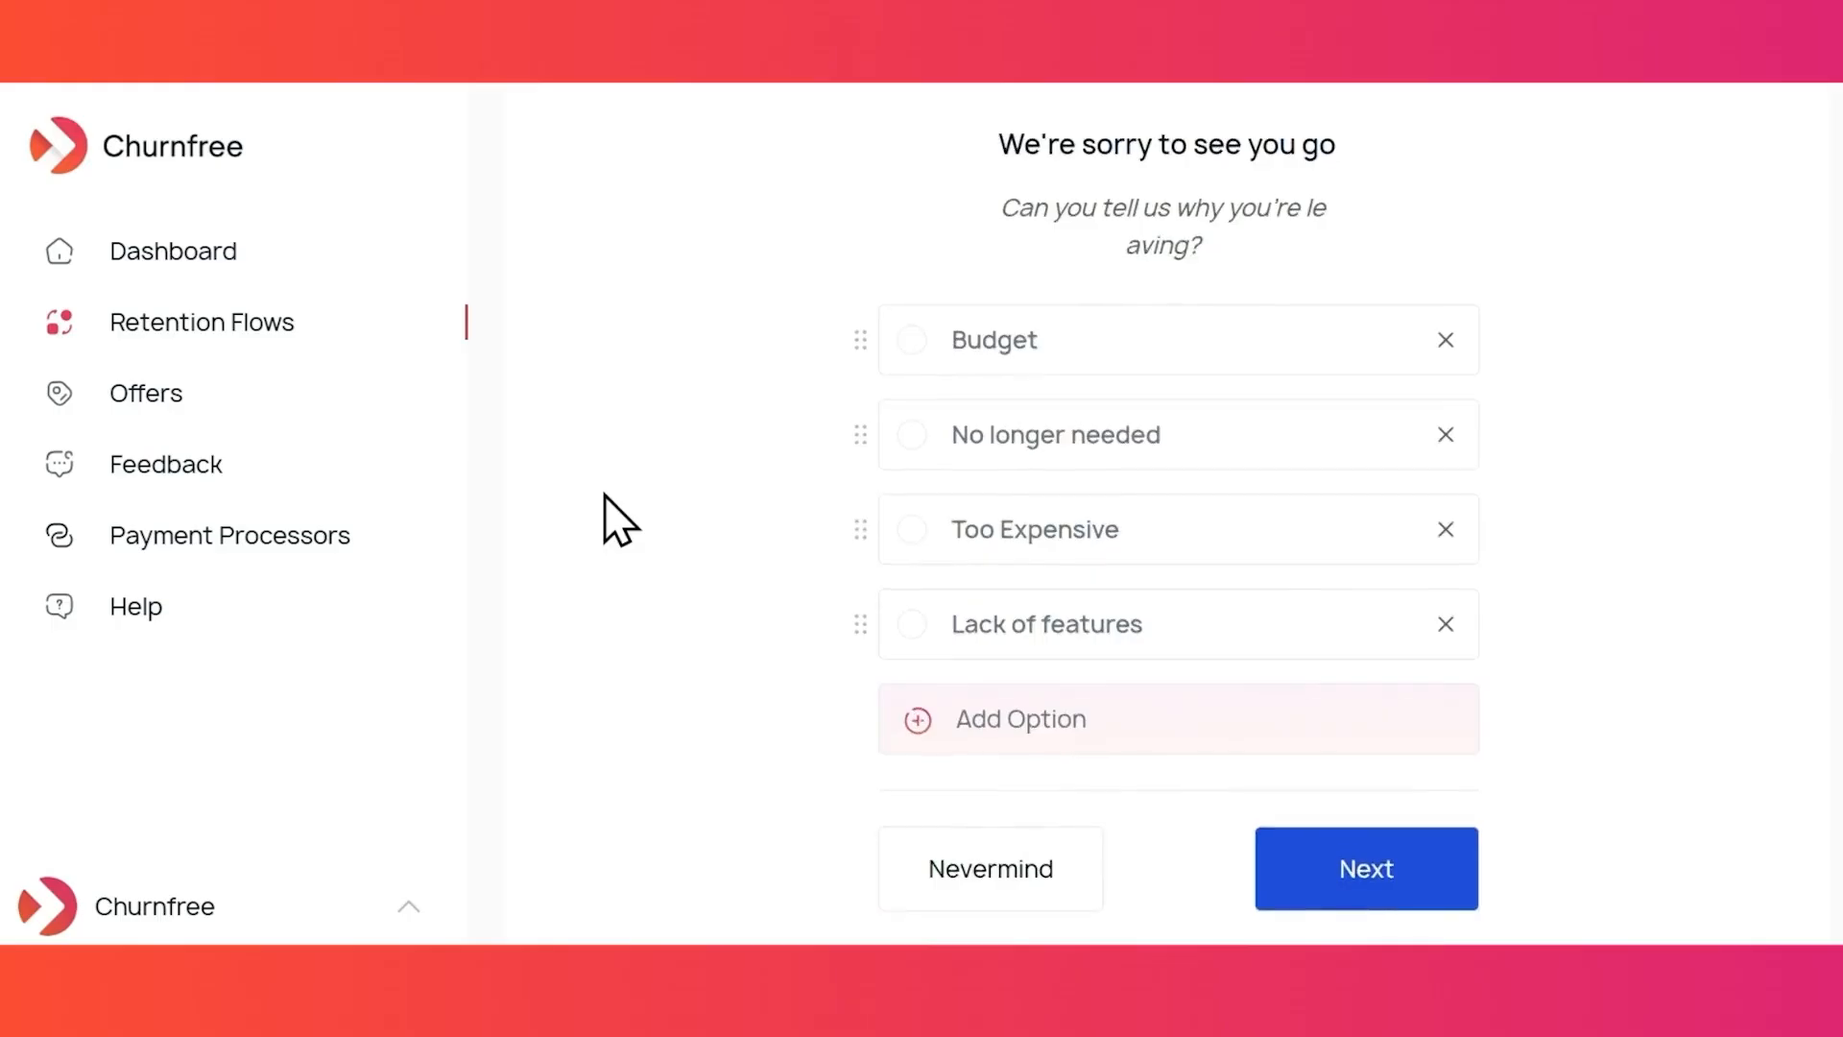
pyautogui.scroll(1, 605, 494)
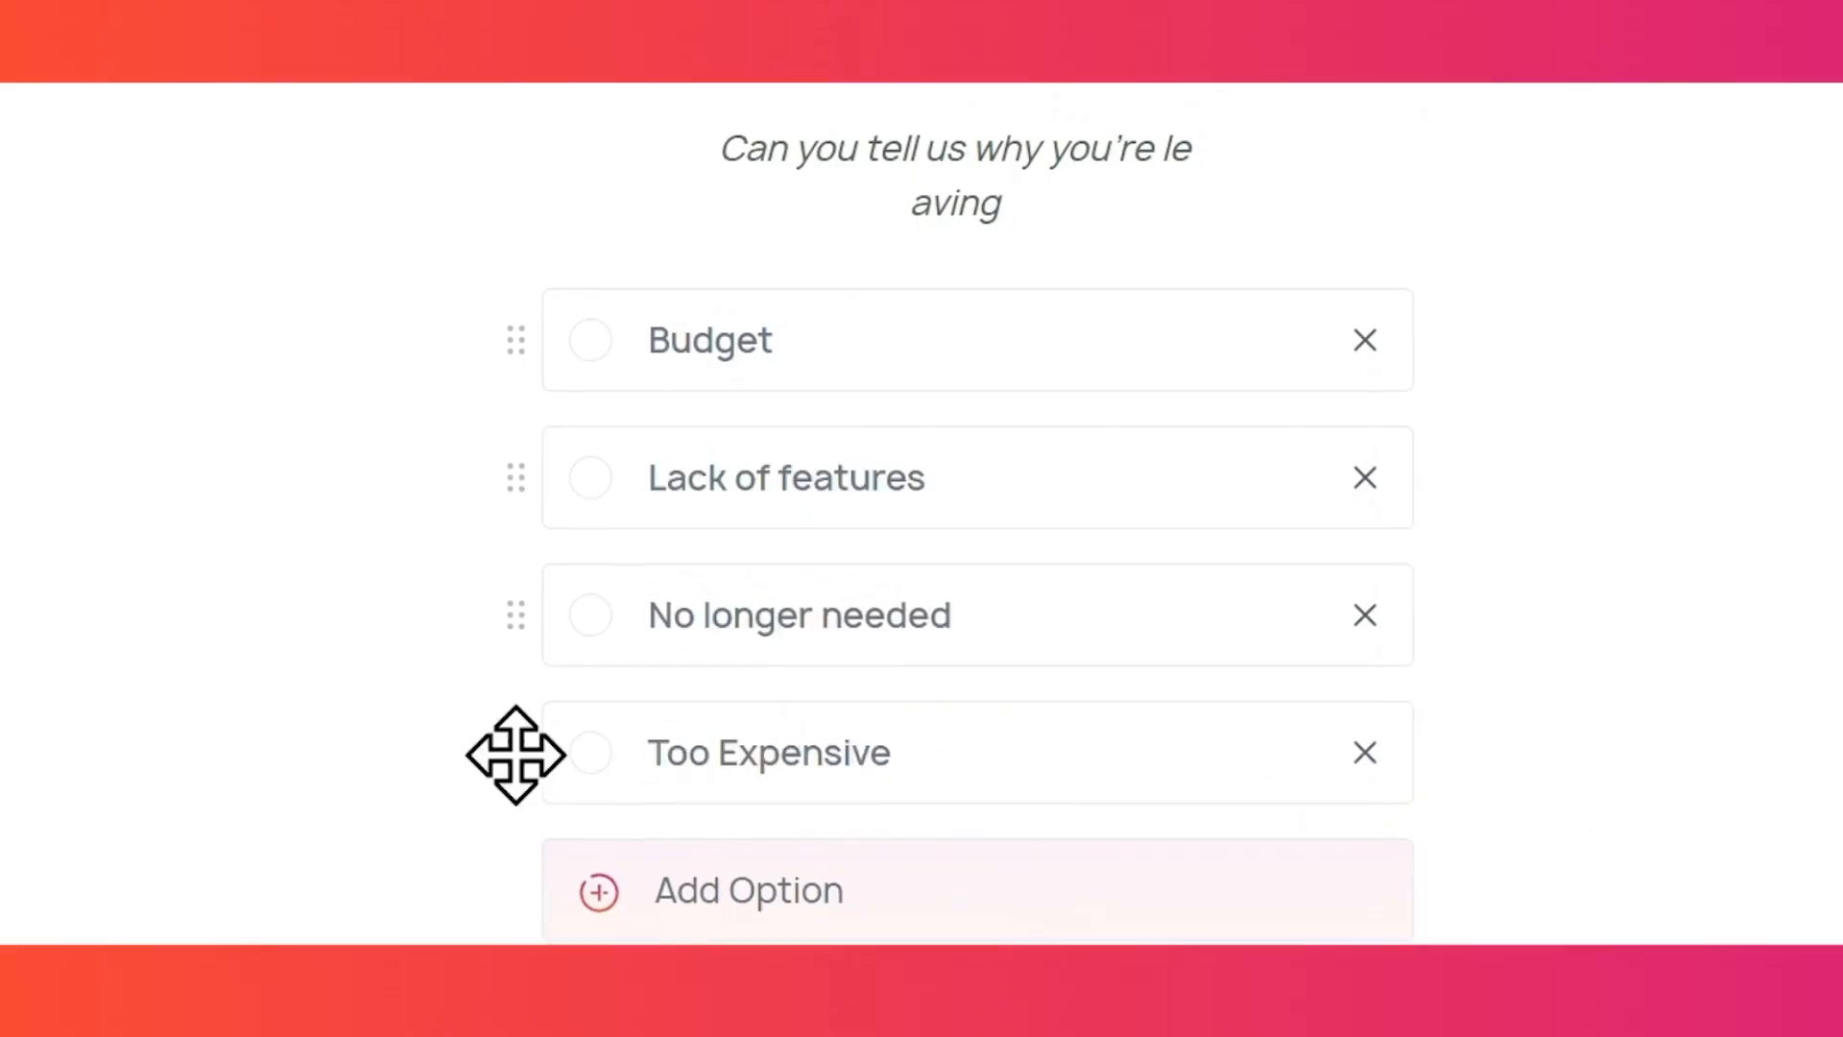
pyautogui.moveTo(856, 606); pyautogui.dragTo(867, 422)
pyautogui.moveTo(526, 490); pyautogui.dragTo(527, 393)
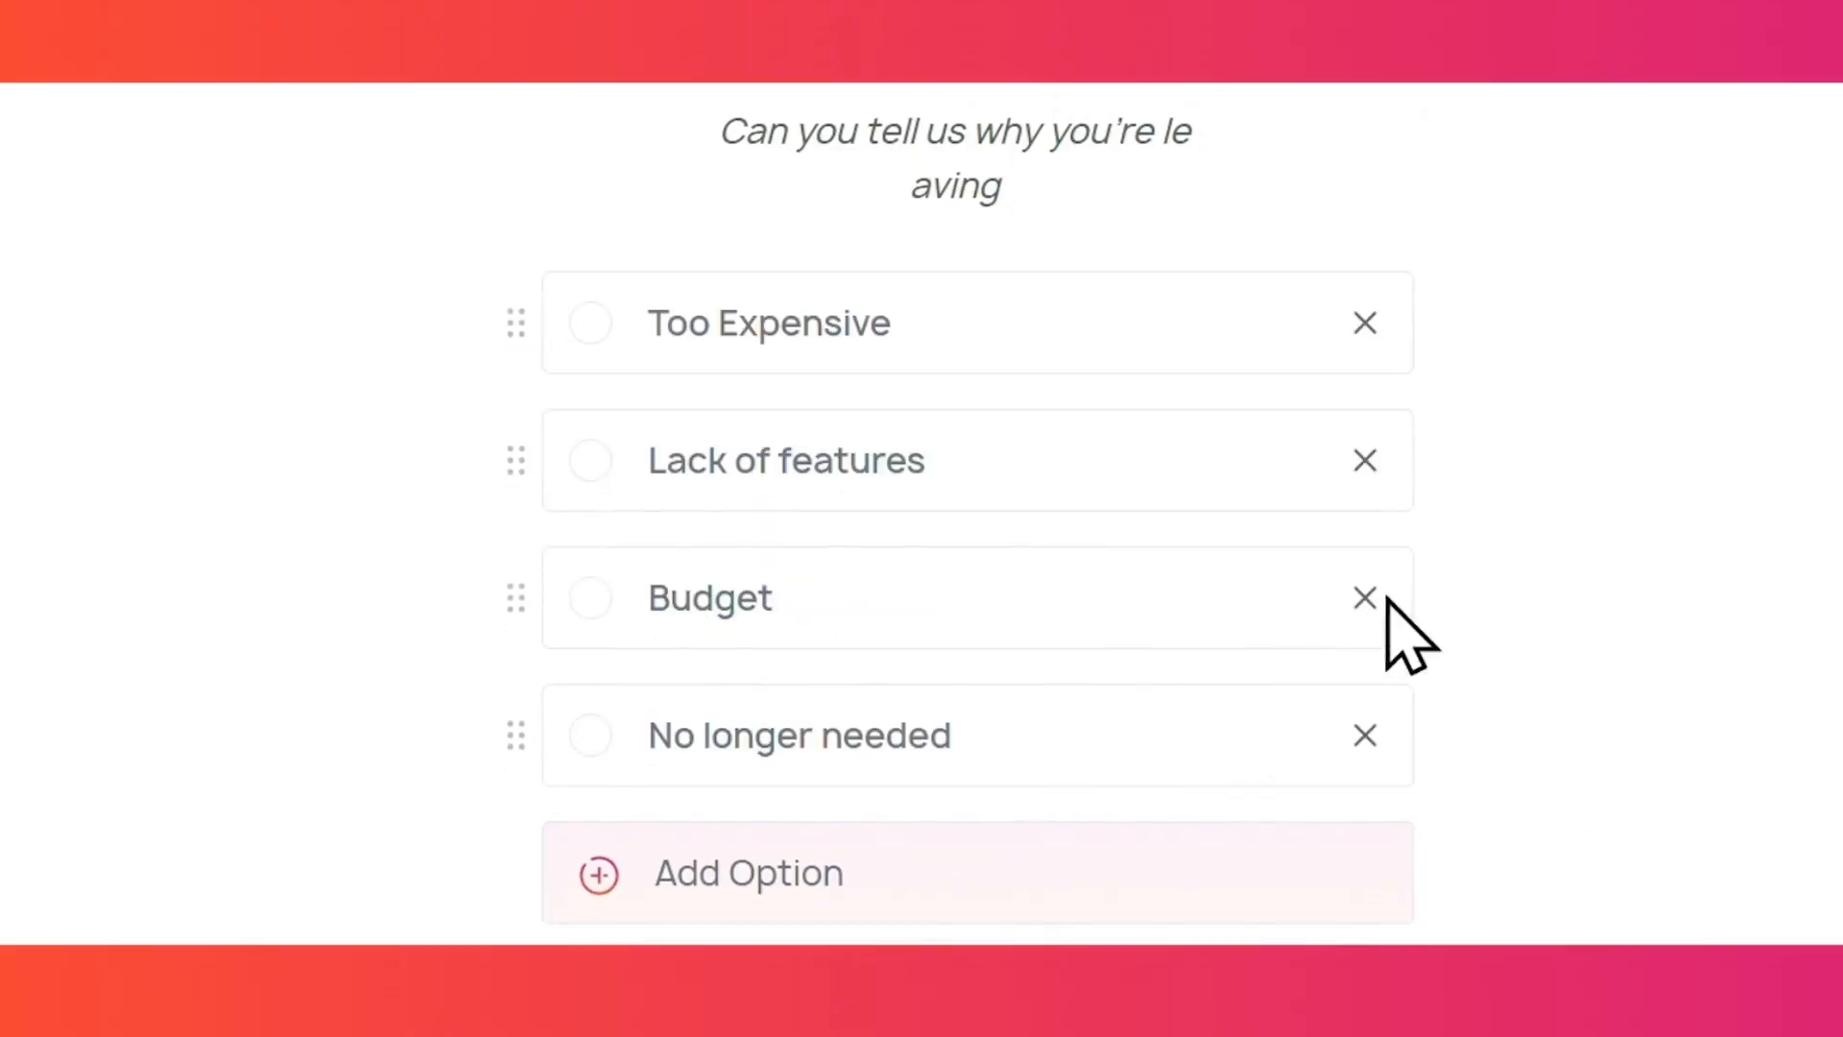
pyautogui.click(1366, 596)
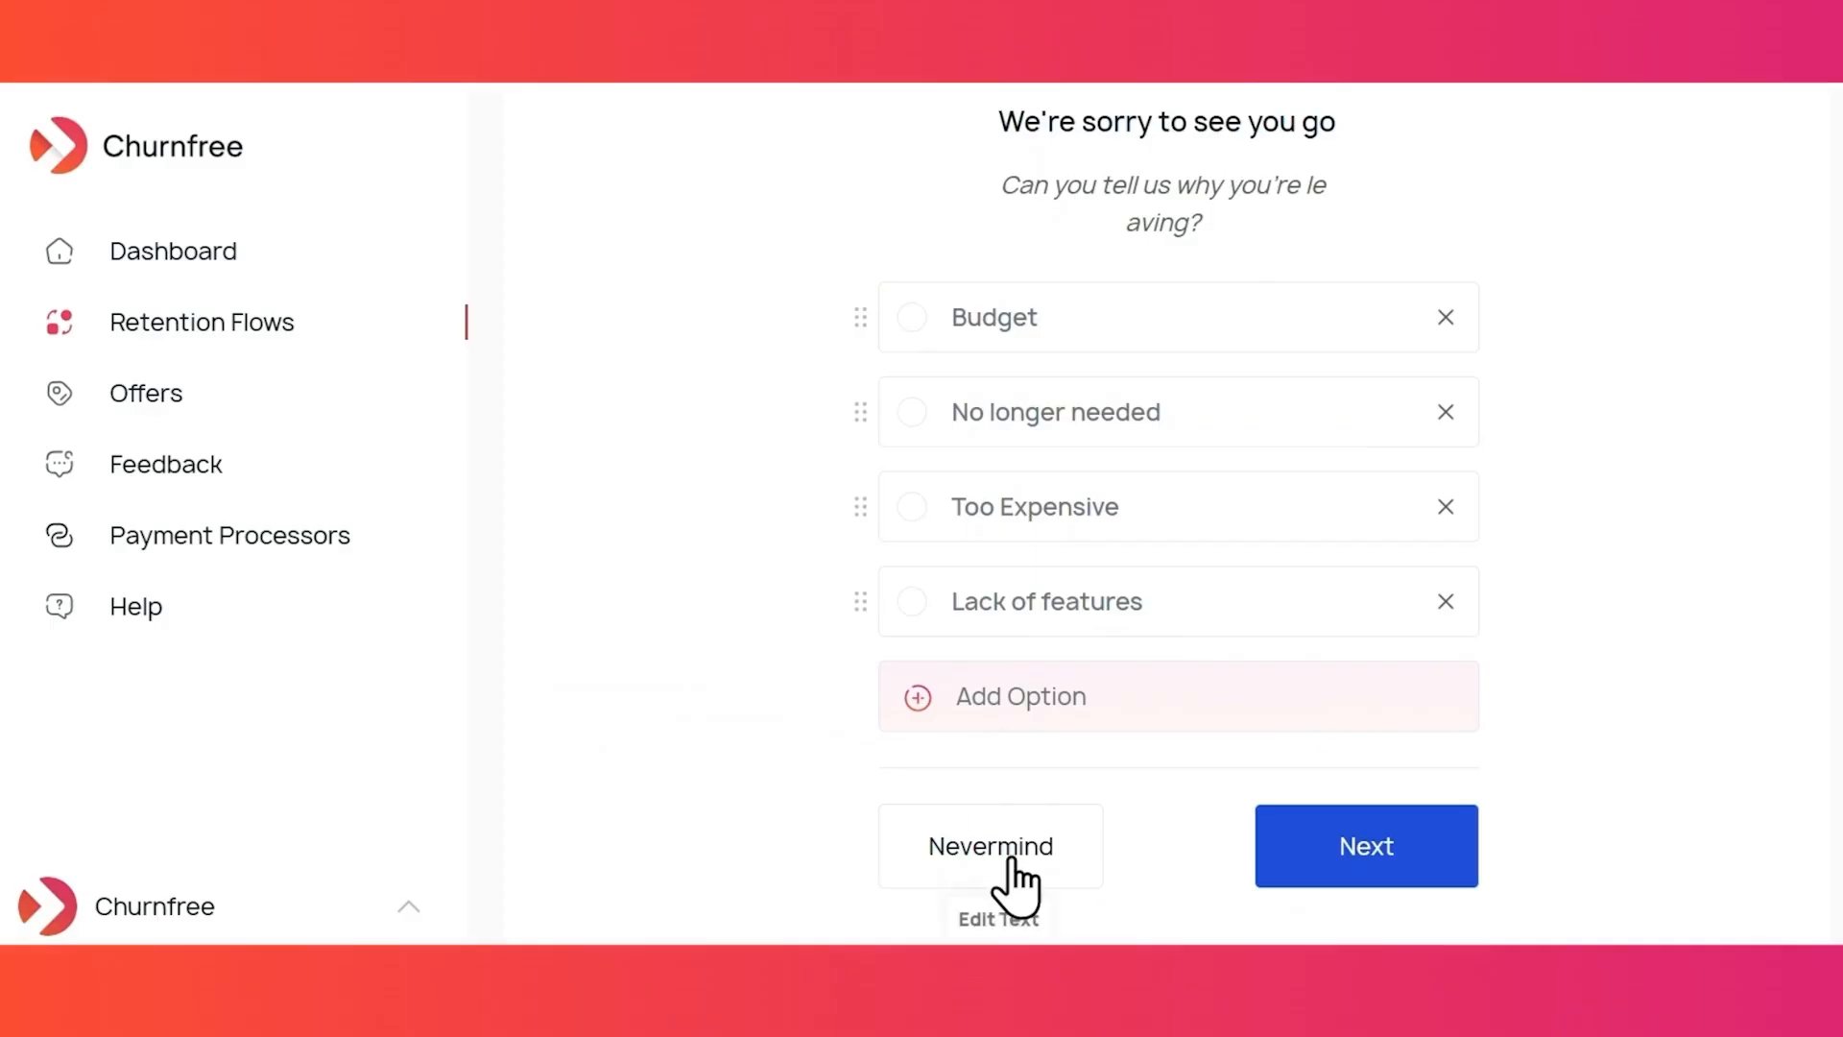
# - Relabel the survey buttons Nevermind to 'Go Back' and Next to 'Proceed'
pyautogui.doubleClick(1011, 855)
pyautogui.write('Go Back')
pyautogui.scroll(-2, 1008, 876)
pyautogui.doubleClick(1353, 655)
pyautogui.write('Proceed')
pyautogui.click(1592, 637)
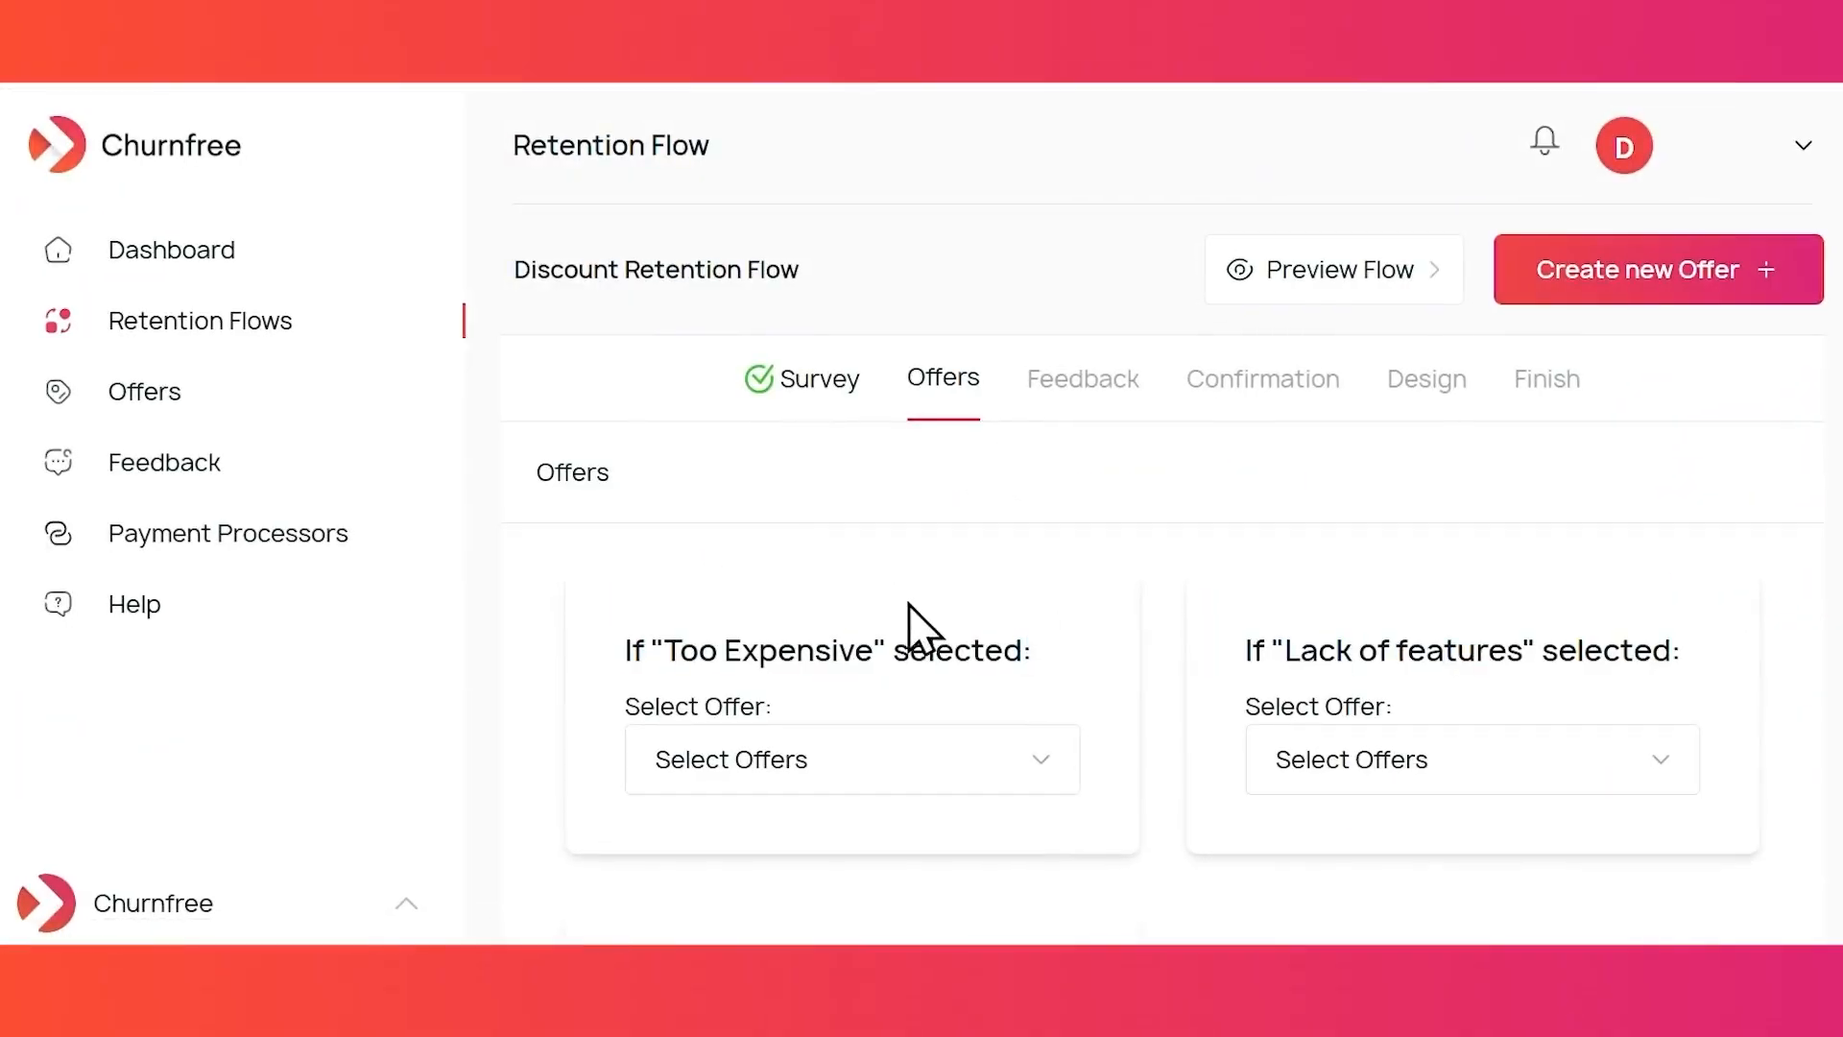
# - Assign Discount Offer to the Too Expensive reason
pyautogui.scroll(-1, 1136, 736)
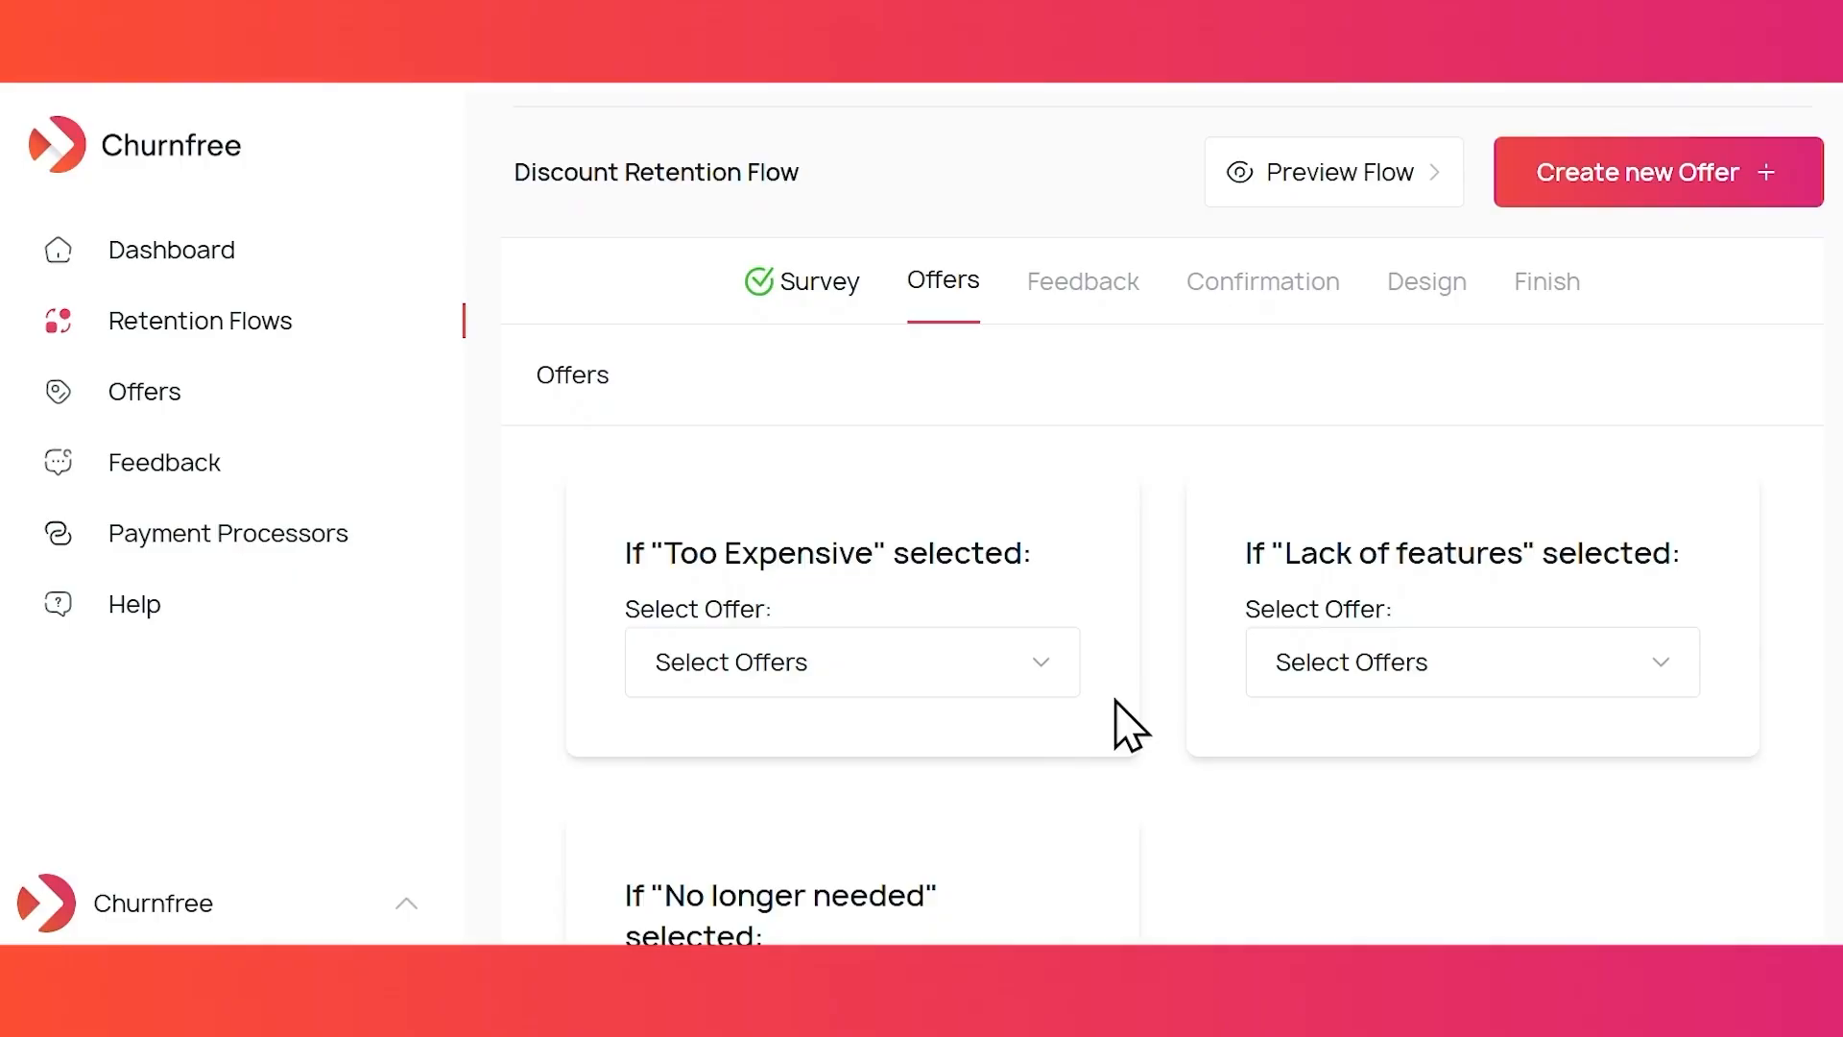
pyautogui.click(1036, 667)
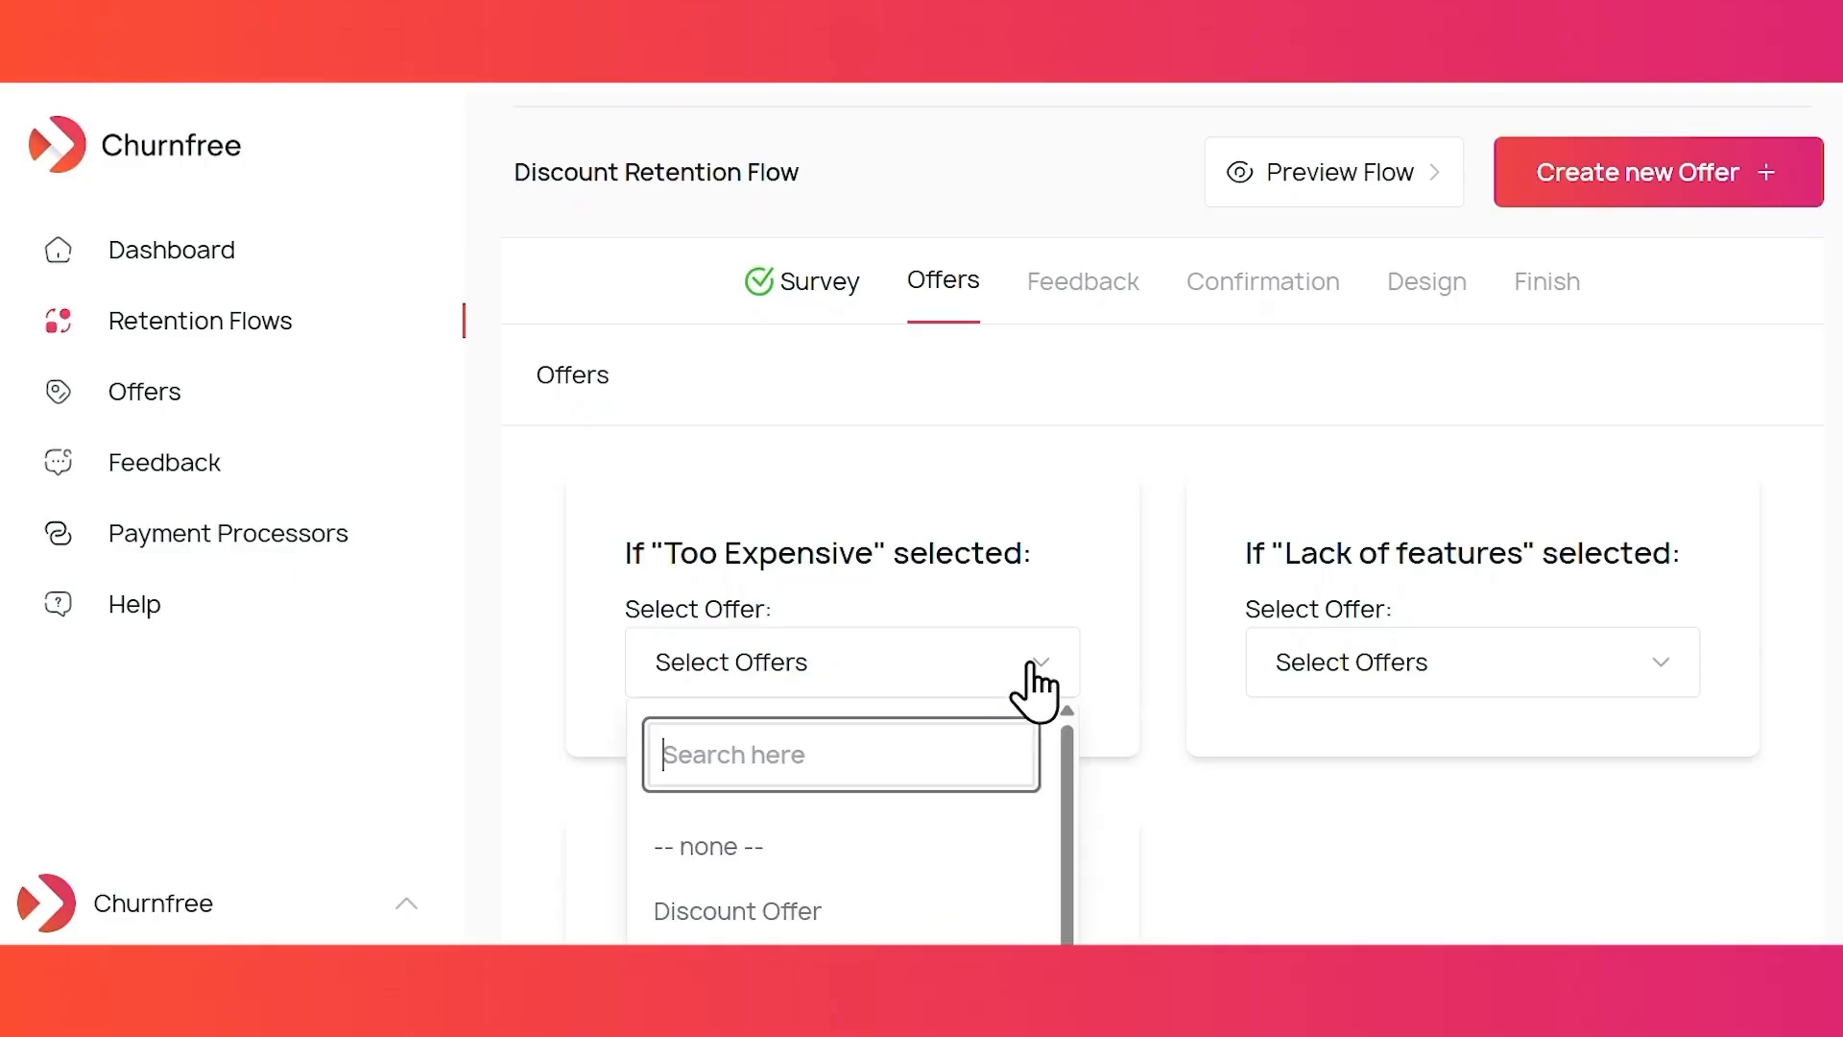
pyautogui.click(854, 917)
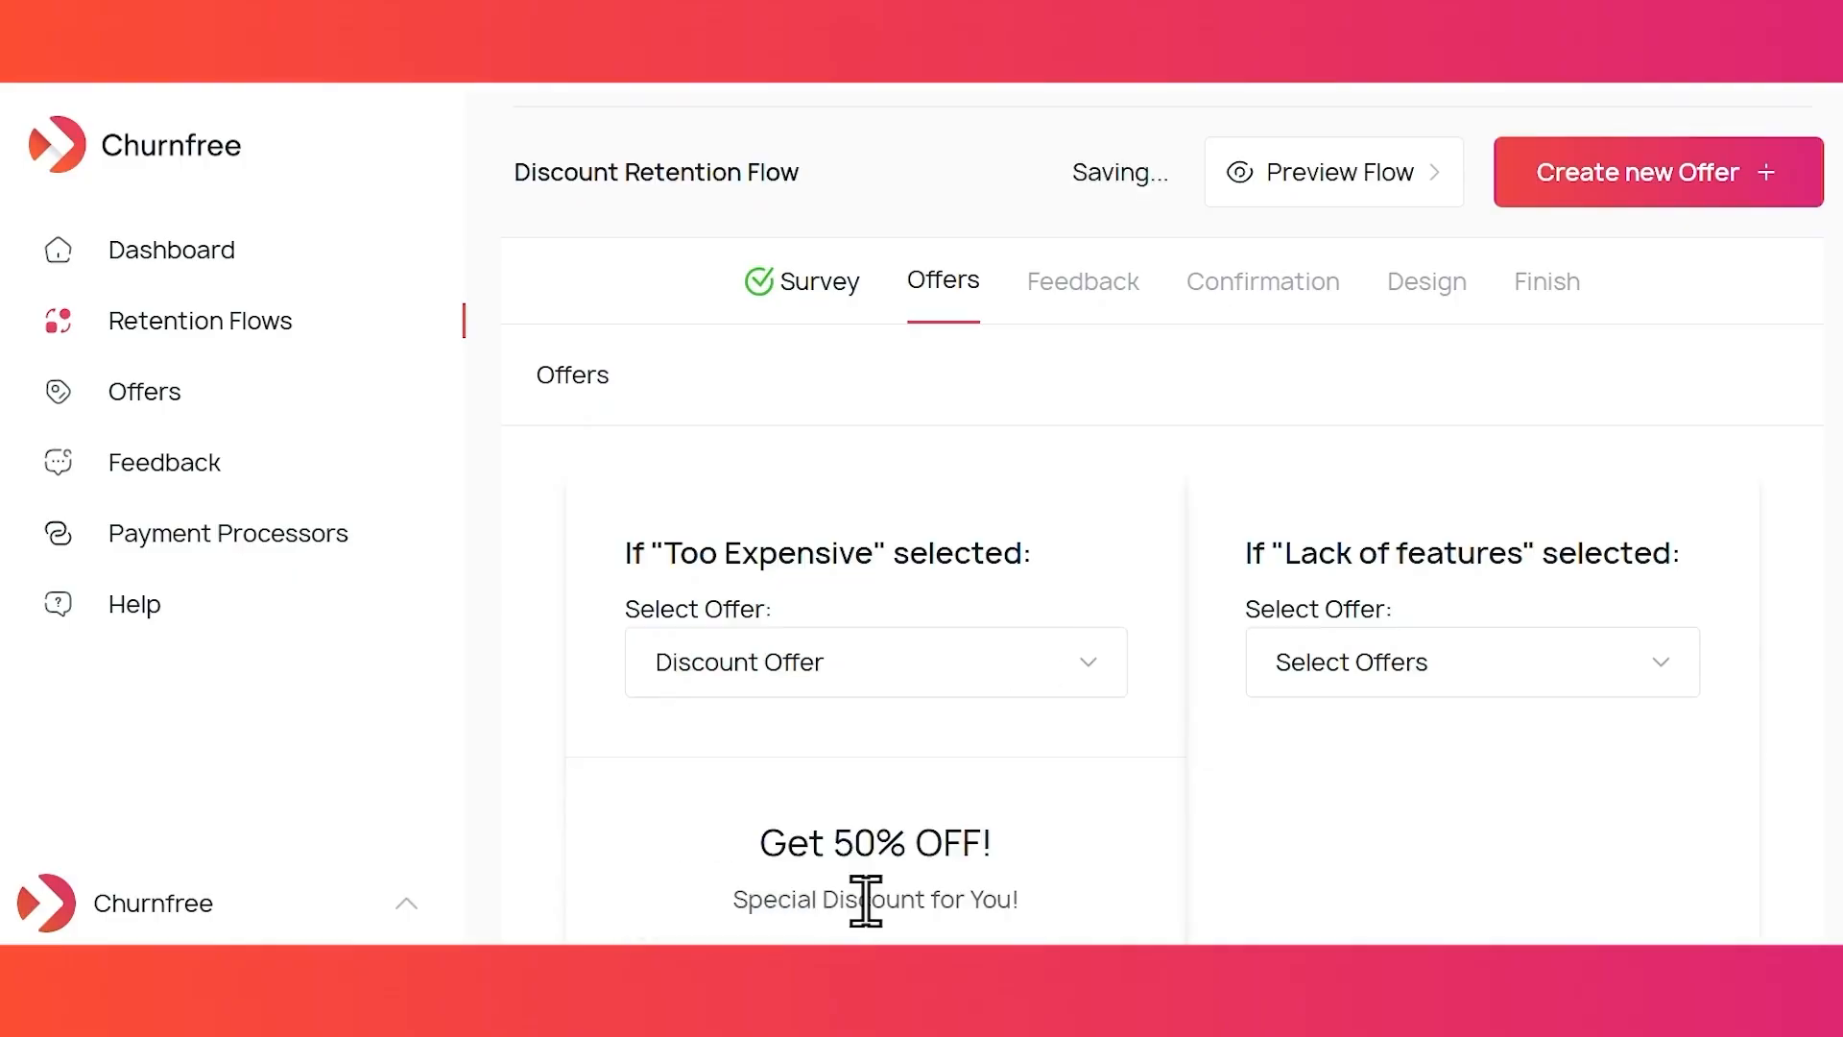
pyautogui.scroll(-3, 1161, 852)
pyautogui.scroll(-1, 1173, 852)
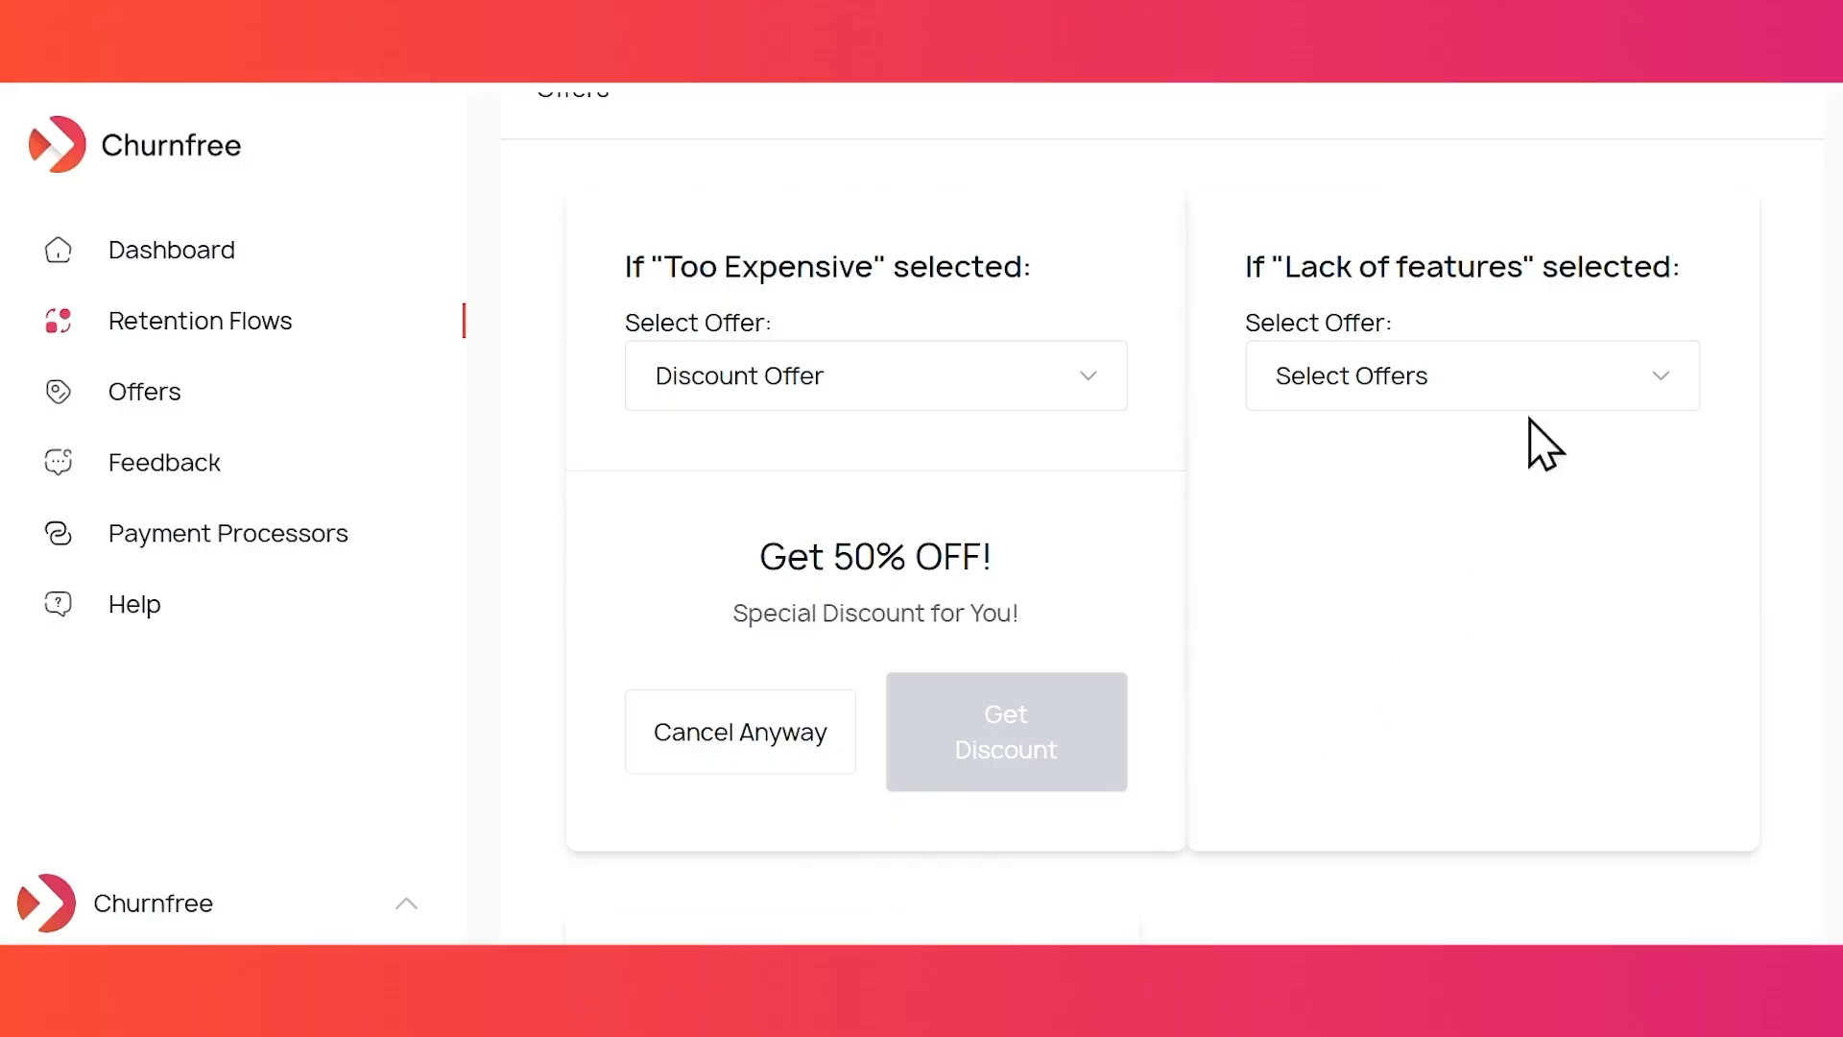
# - Assign Technical Support to Lack of features and continue to the Feedback step
pyautogui.click(1503, 380)
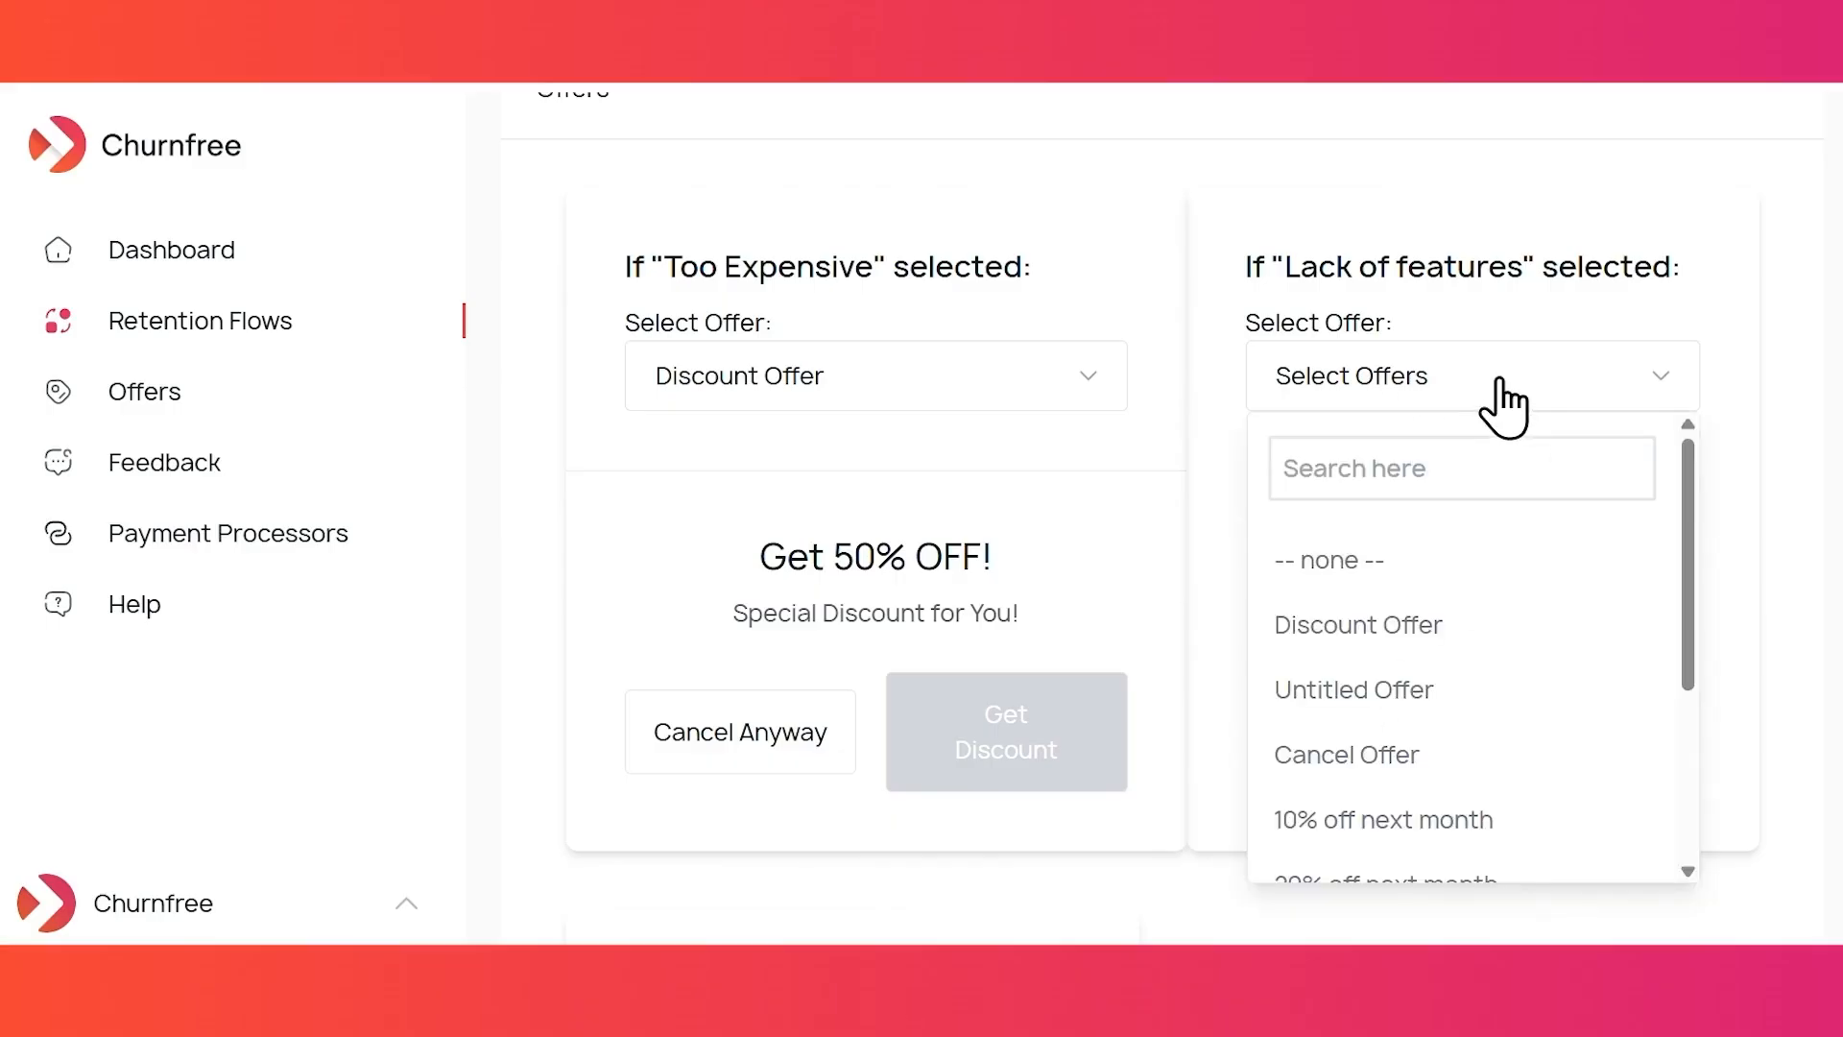
pyautogui.scroll(-3, 1459, 615)
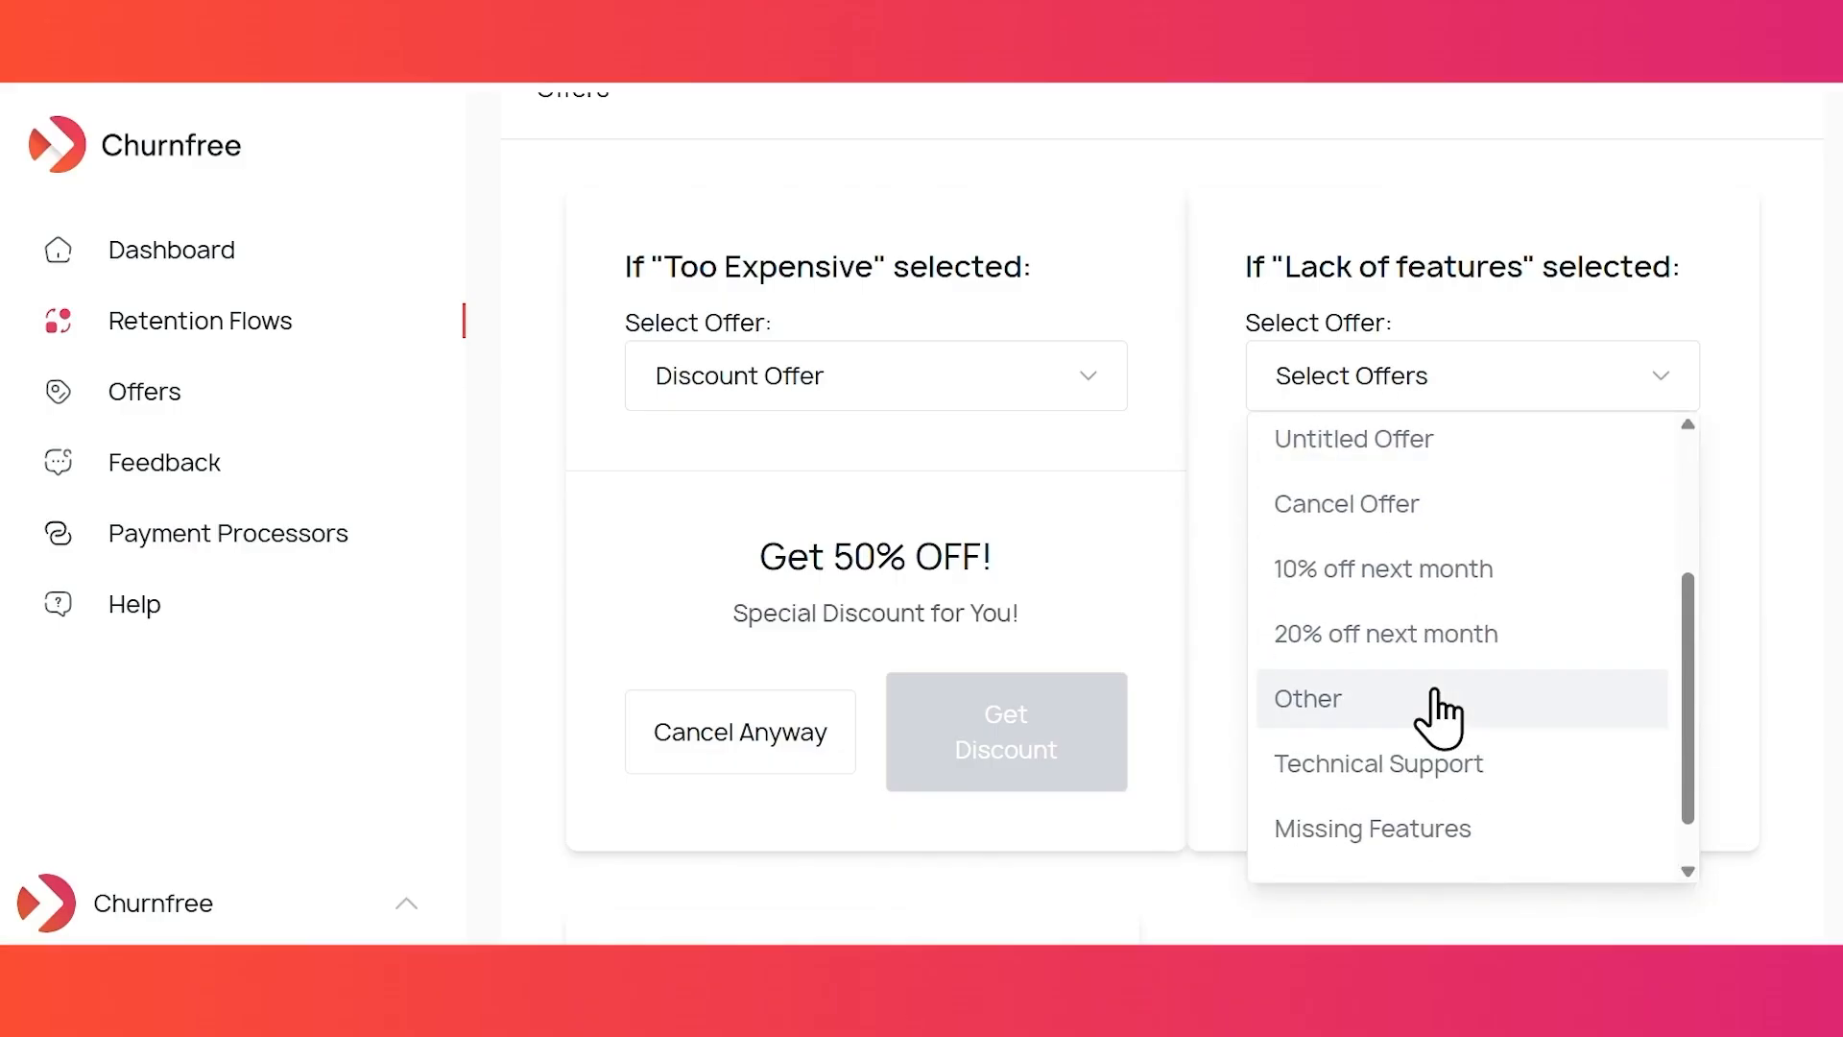
pyautogui.click(1443, 768)
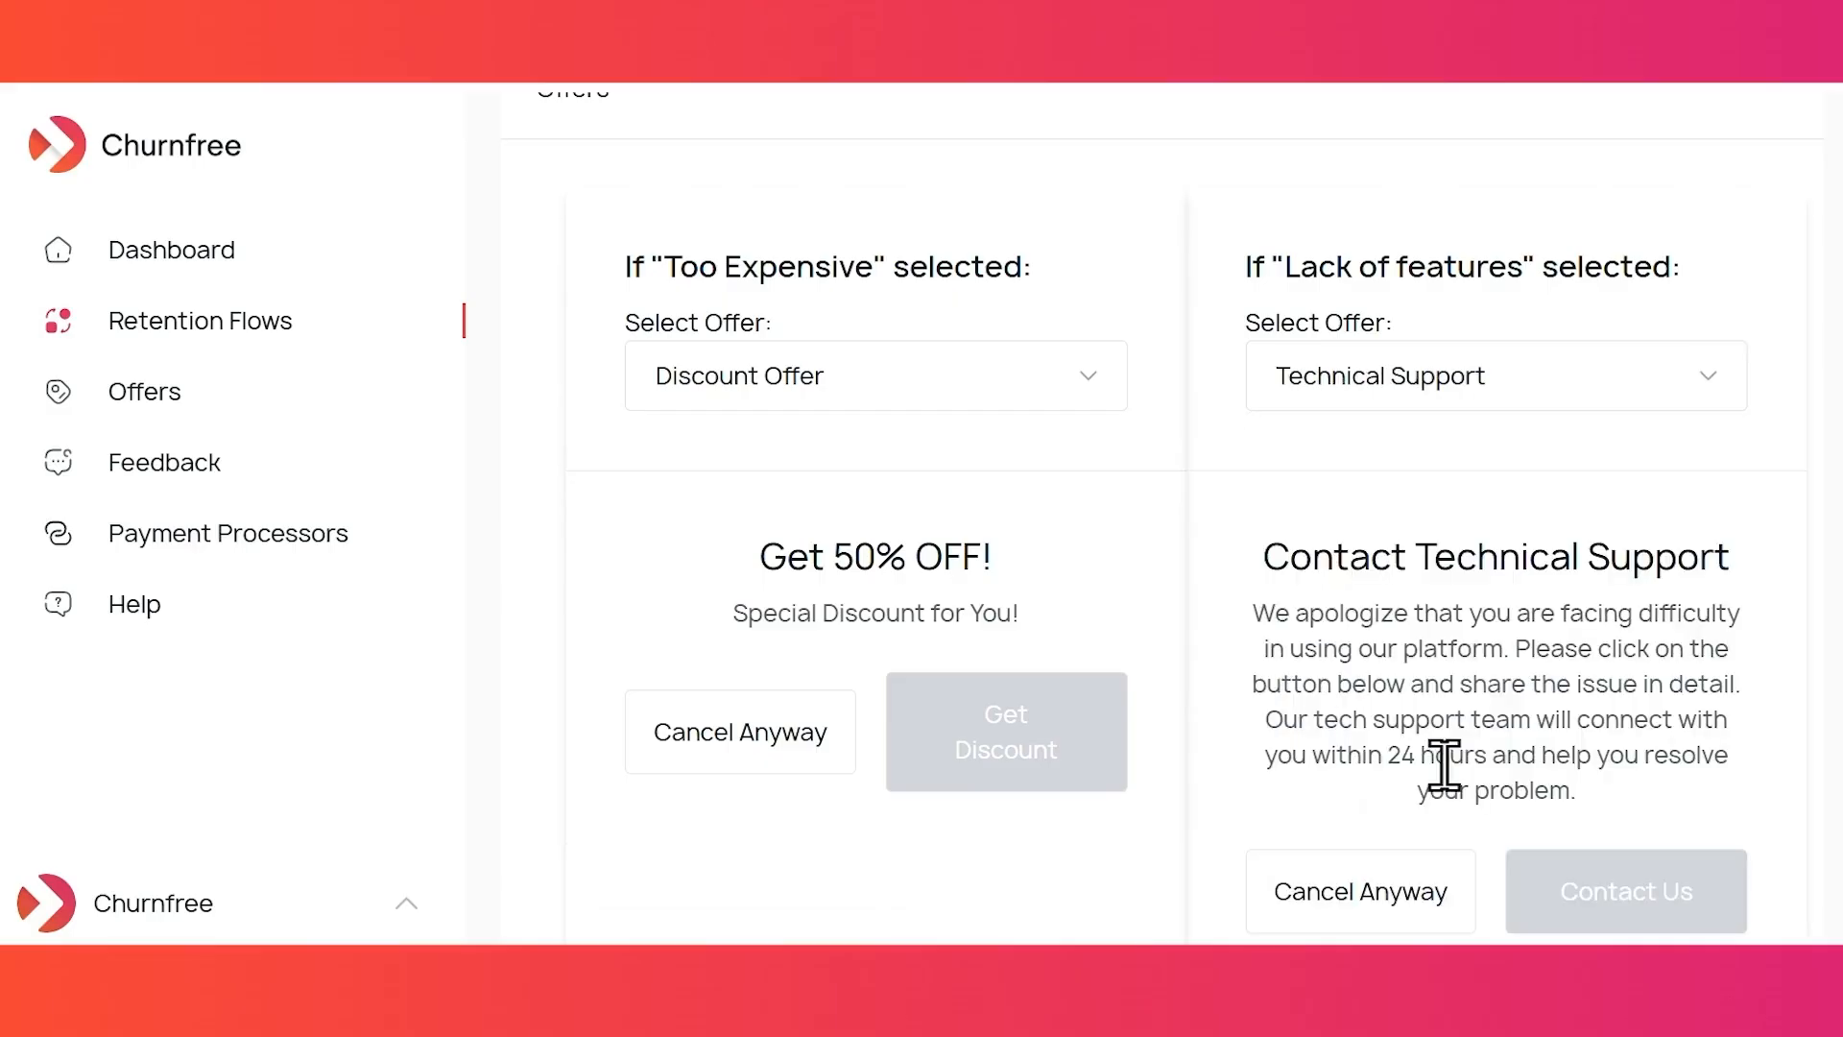
pyautogui.scroll(-2, 1364, 764)
pyautogui.scroll(-2, 1320, 797)
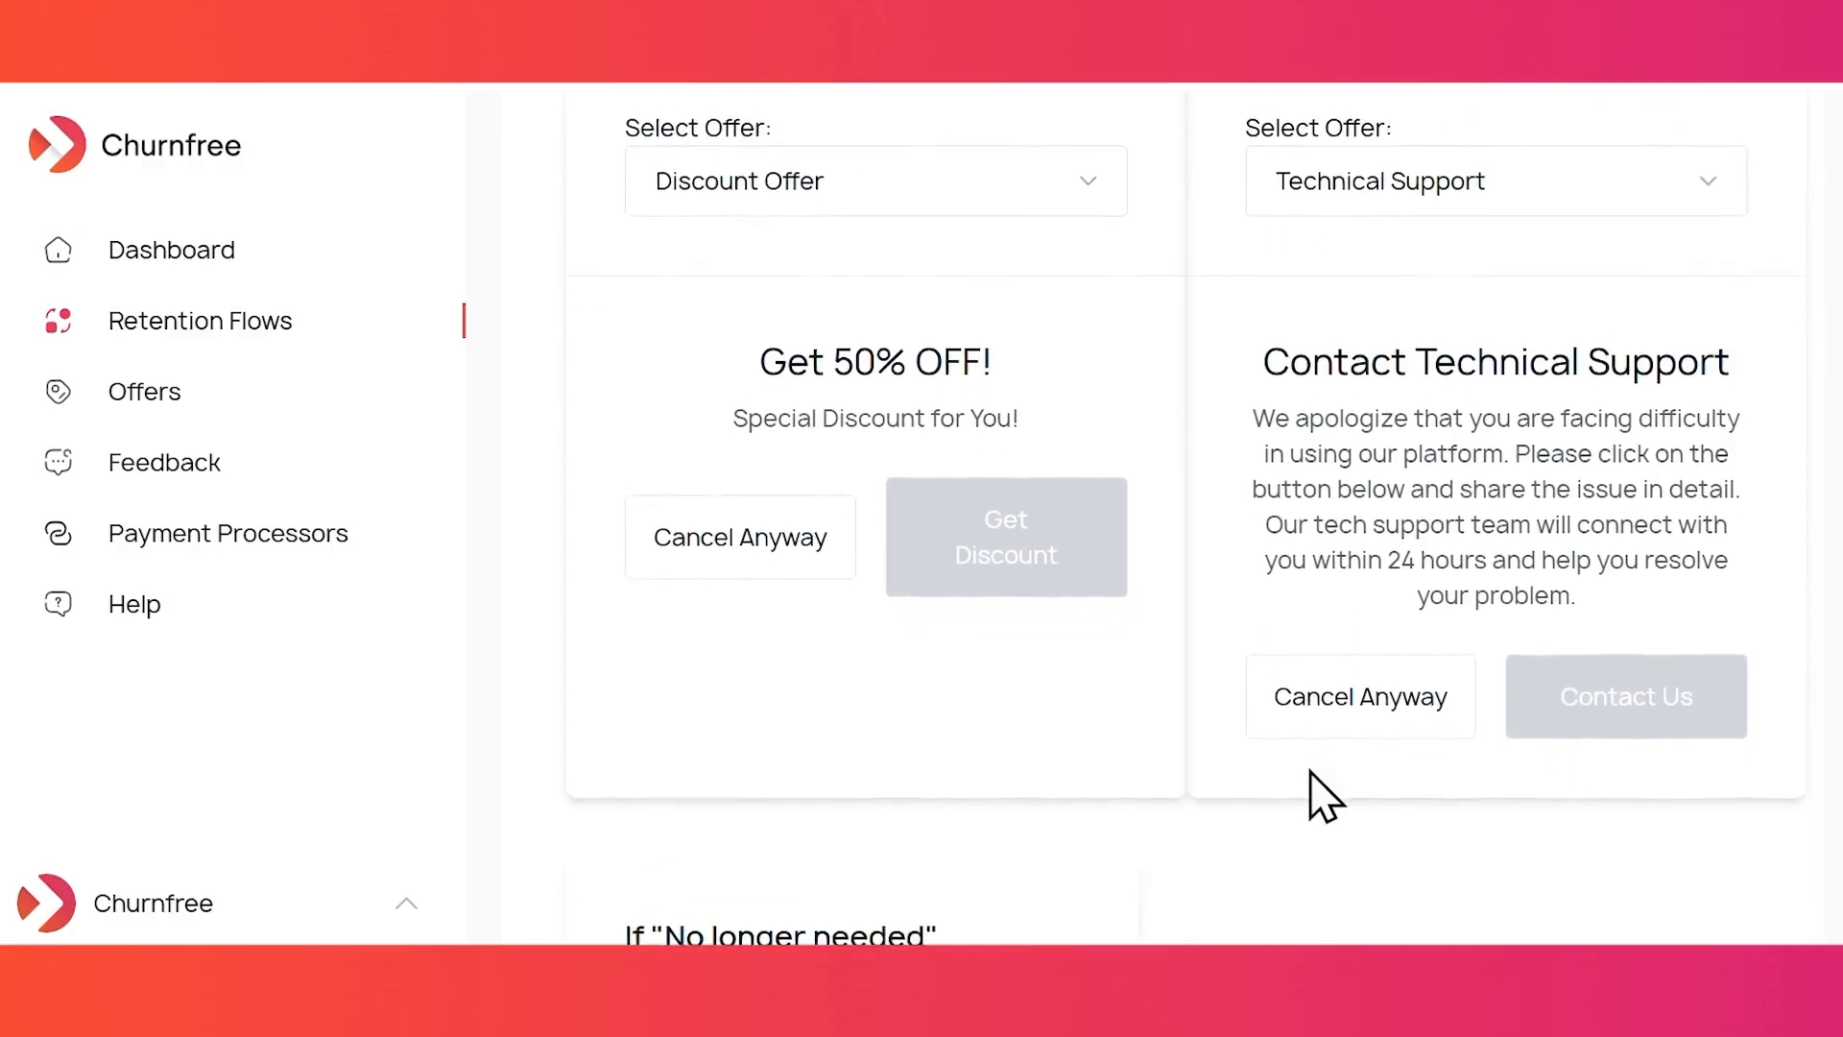
pyautogui.scroll(1, 1311, 792)
pyautogui.scroll(6, 1315, 797)
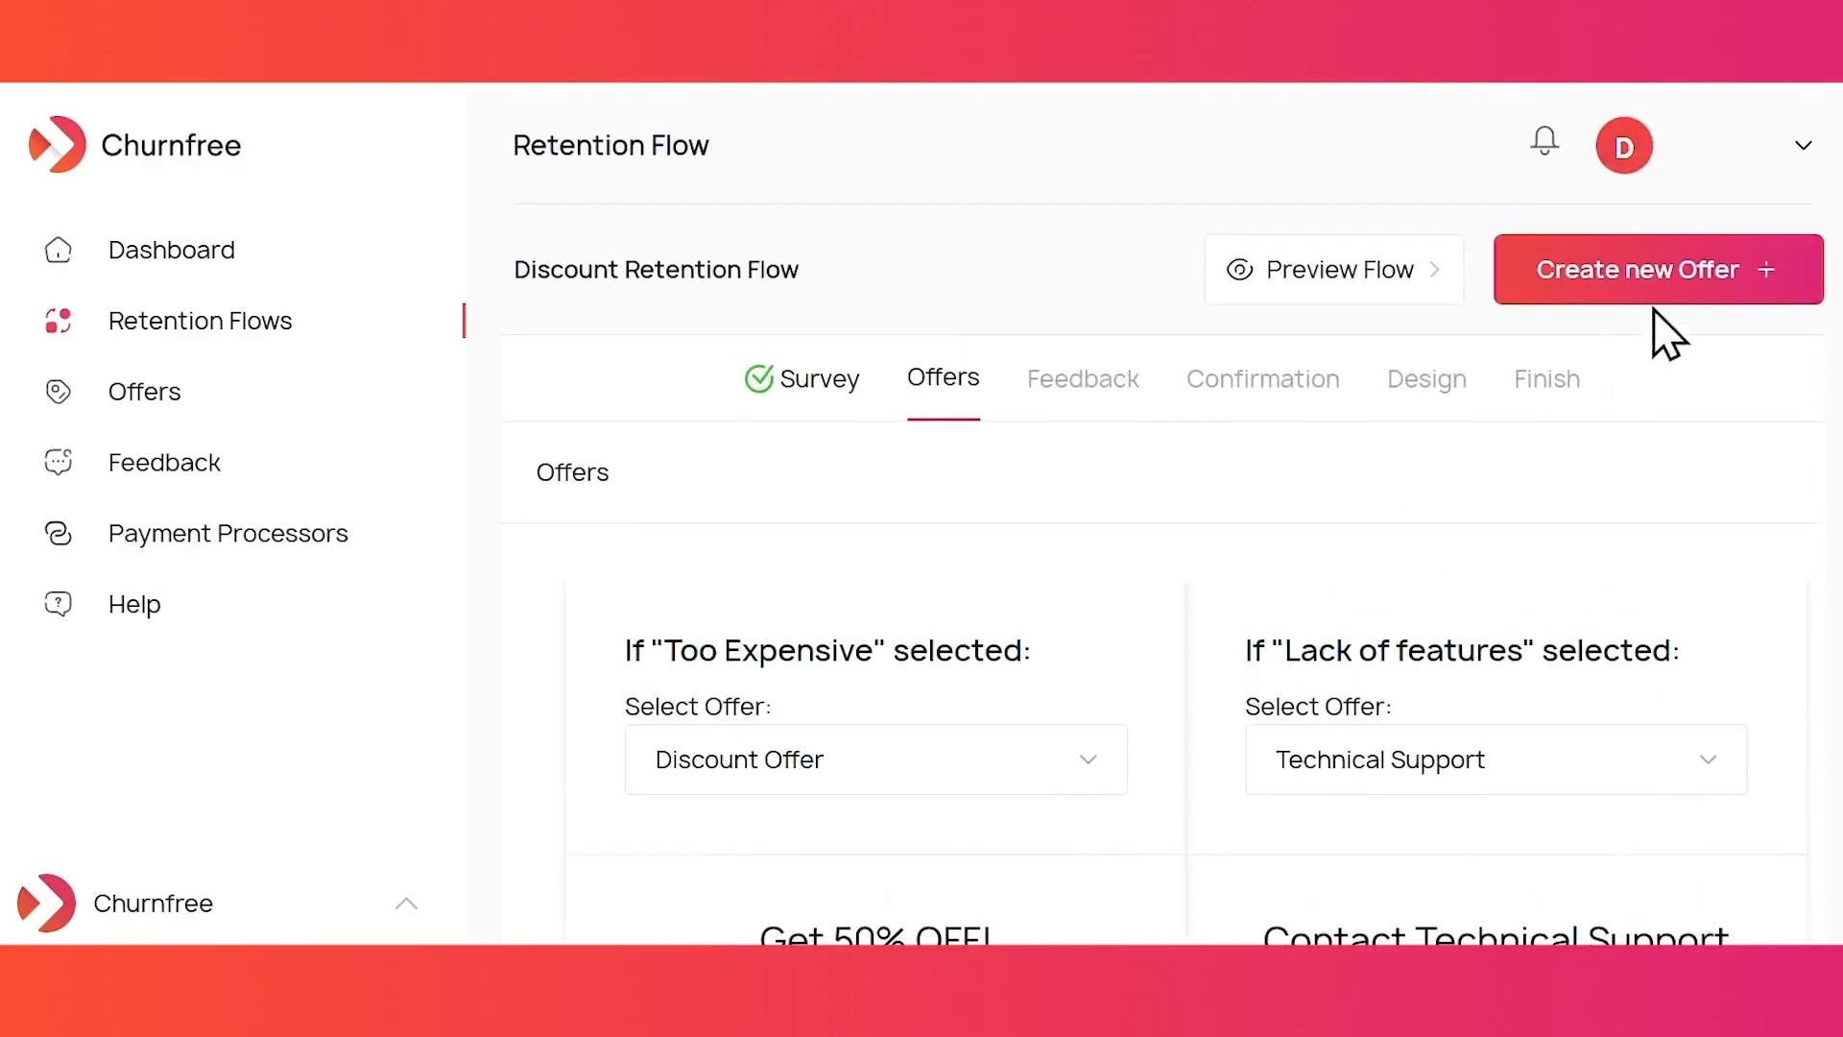
pyautogui.scroll(-4, 1671, 491)
pyautogui.scroll(-7, 1669, 472)
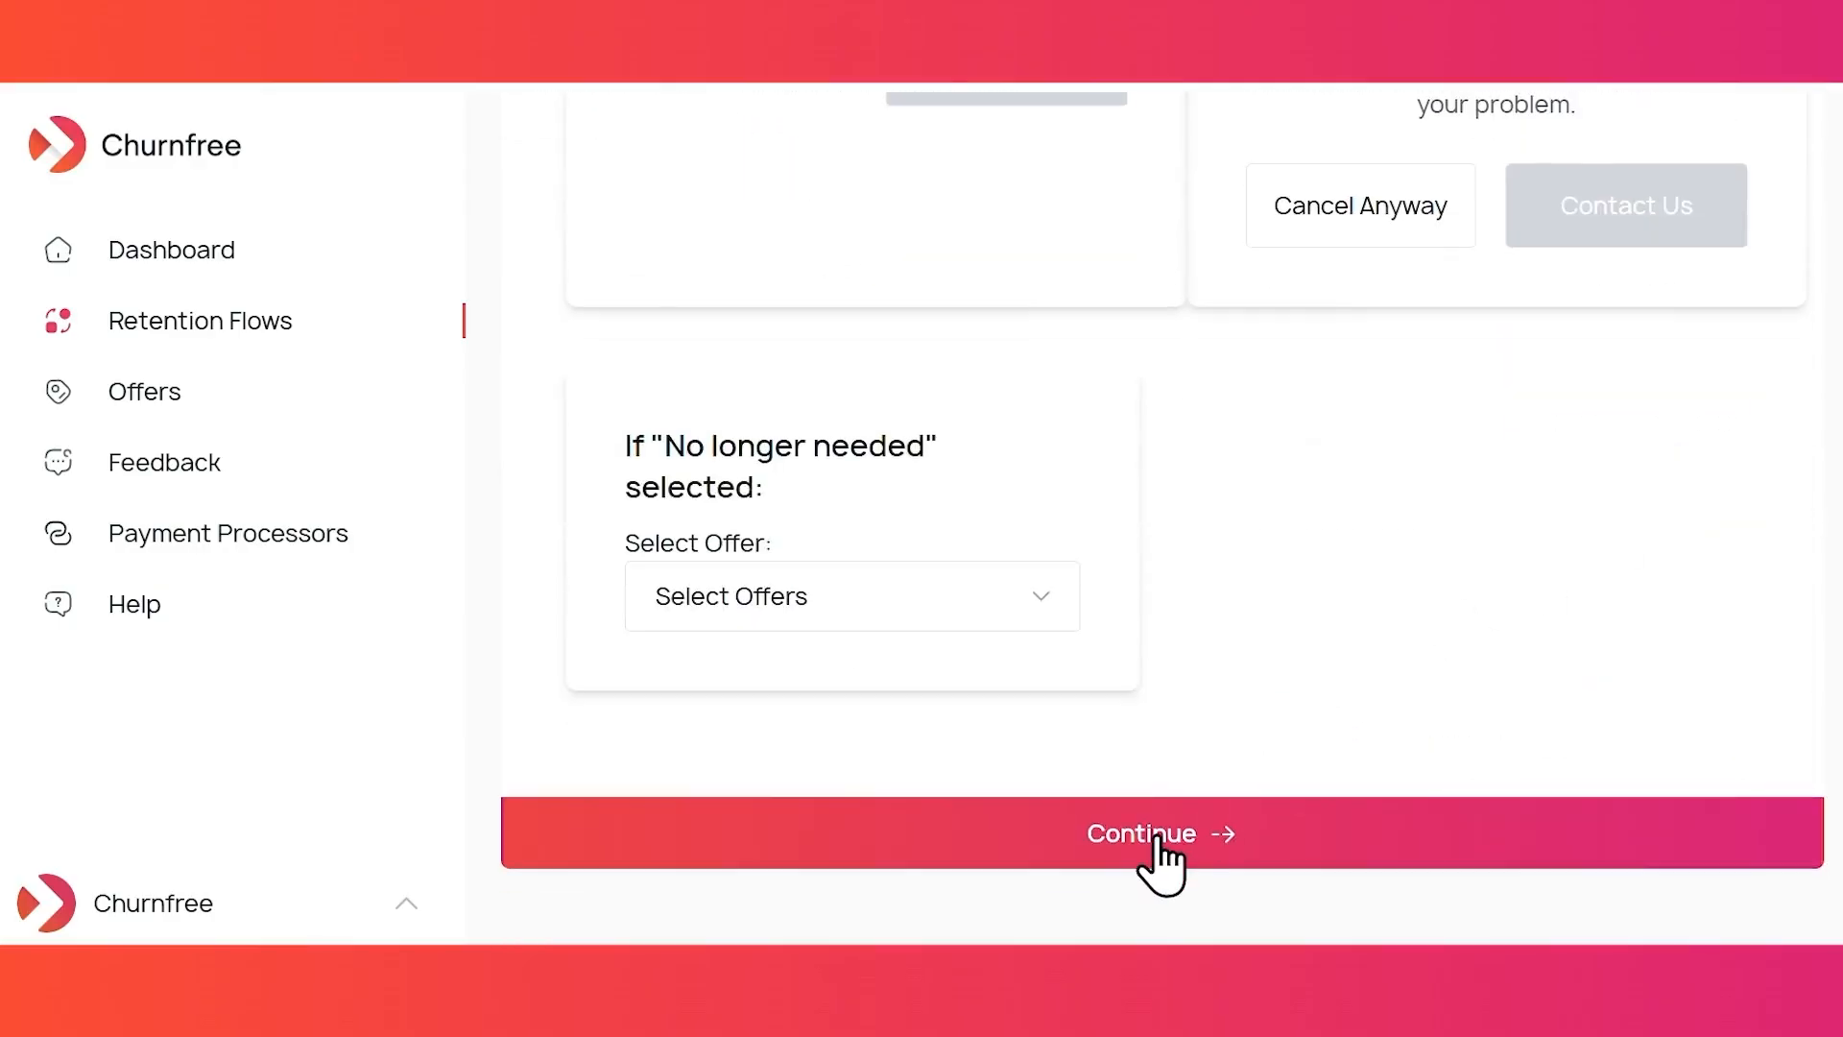
pyautogui.click(1156, 855)
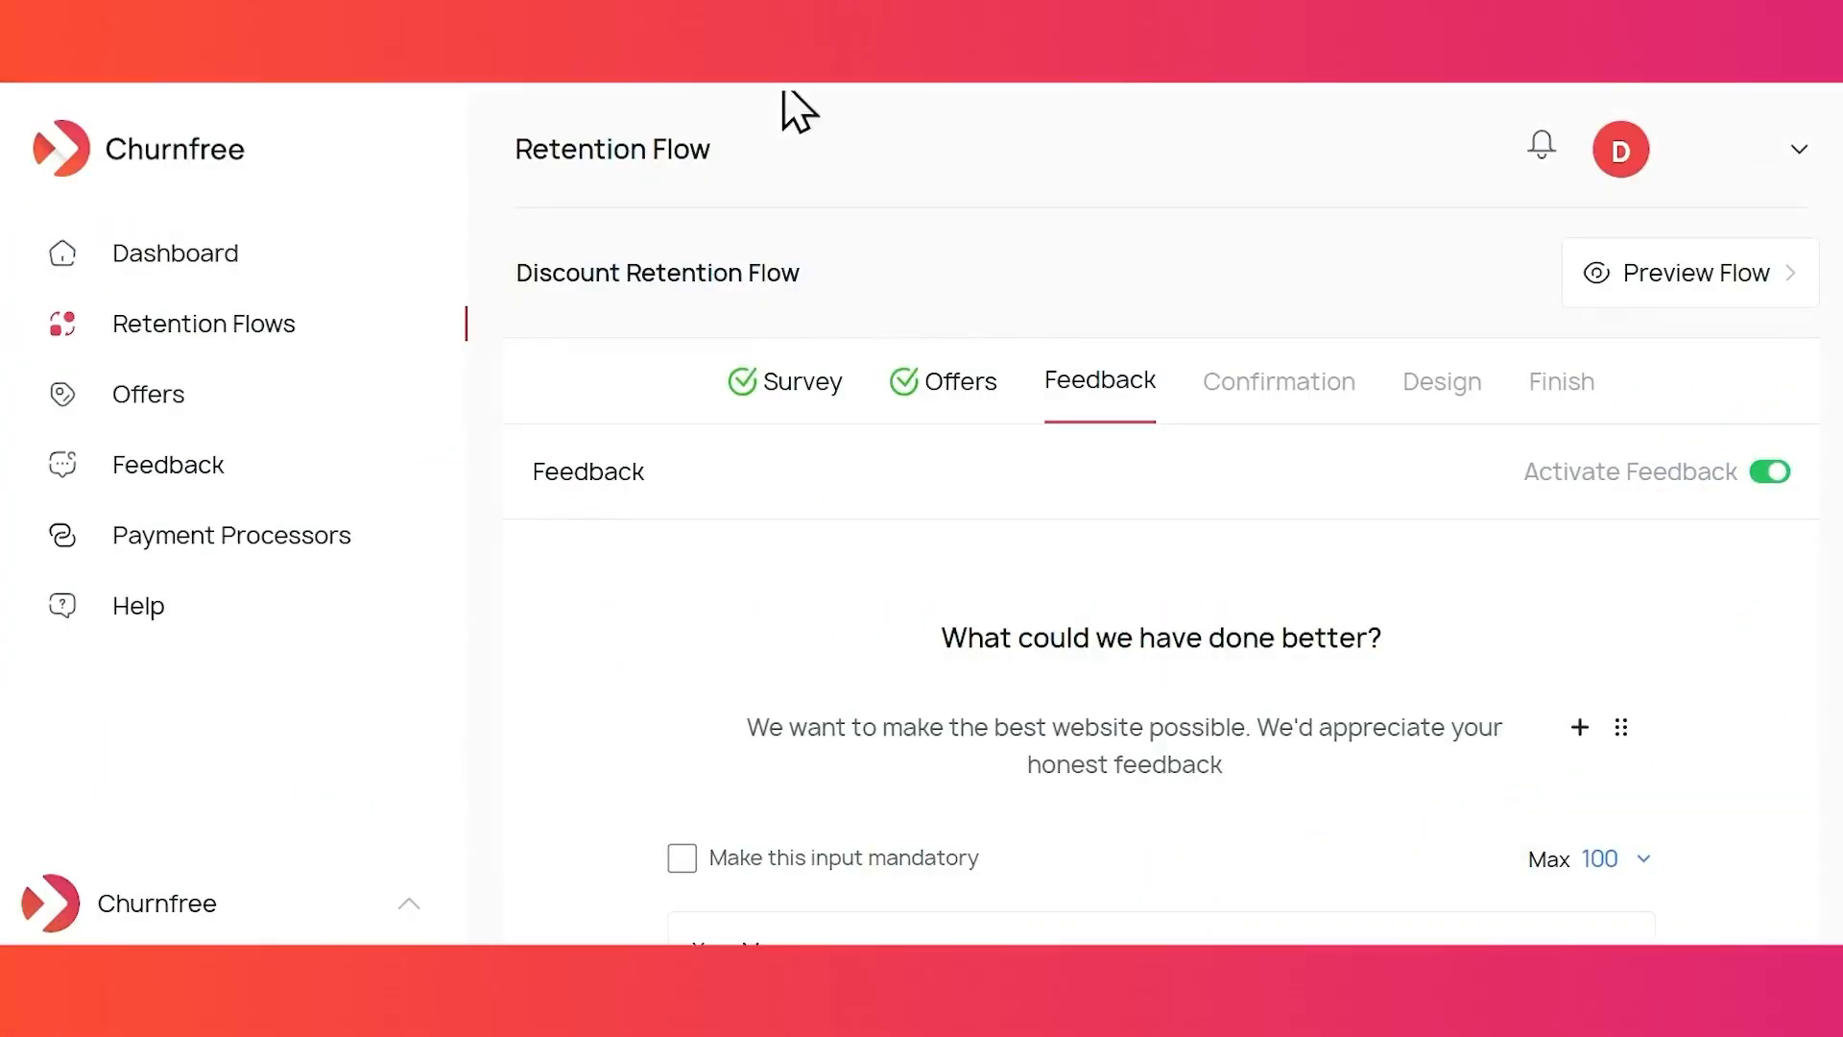
# - Make the feedback message mandatory with a minimum length of 50
pyautogui.click(1772, 473)
pyautogui.click(1774, 476)
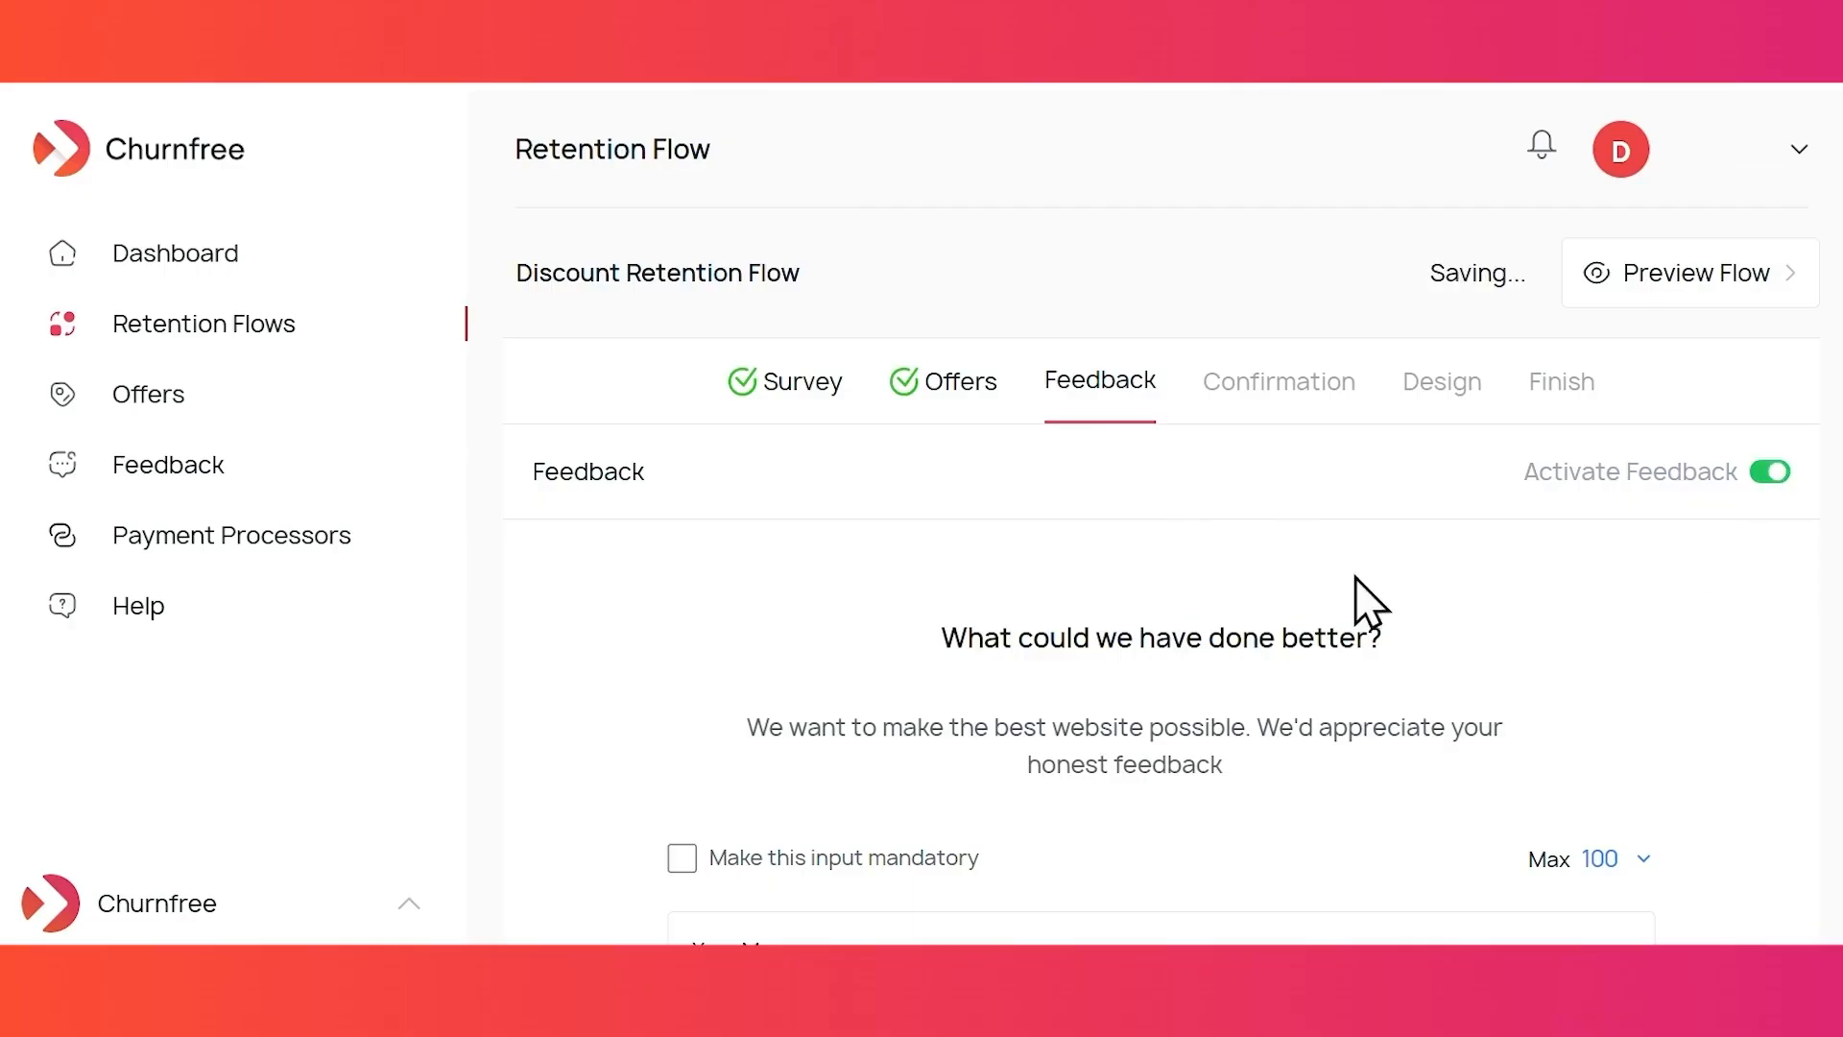
pyautogui.scroll(-4, 1303, 547)
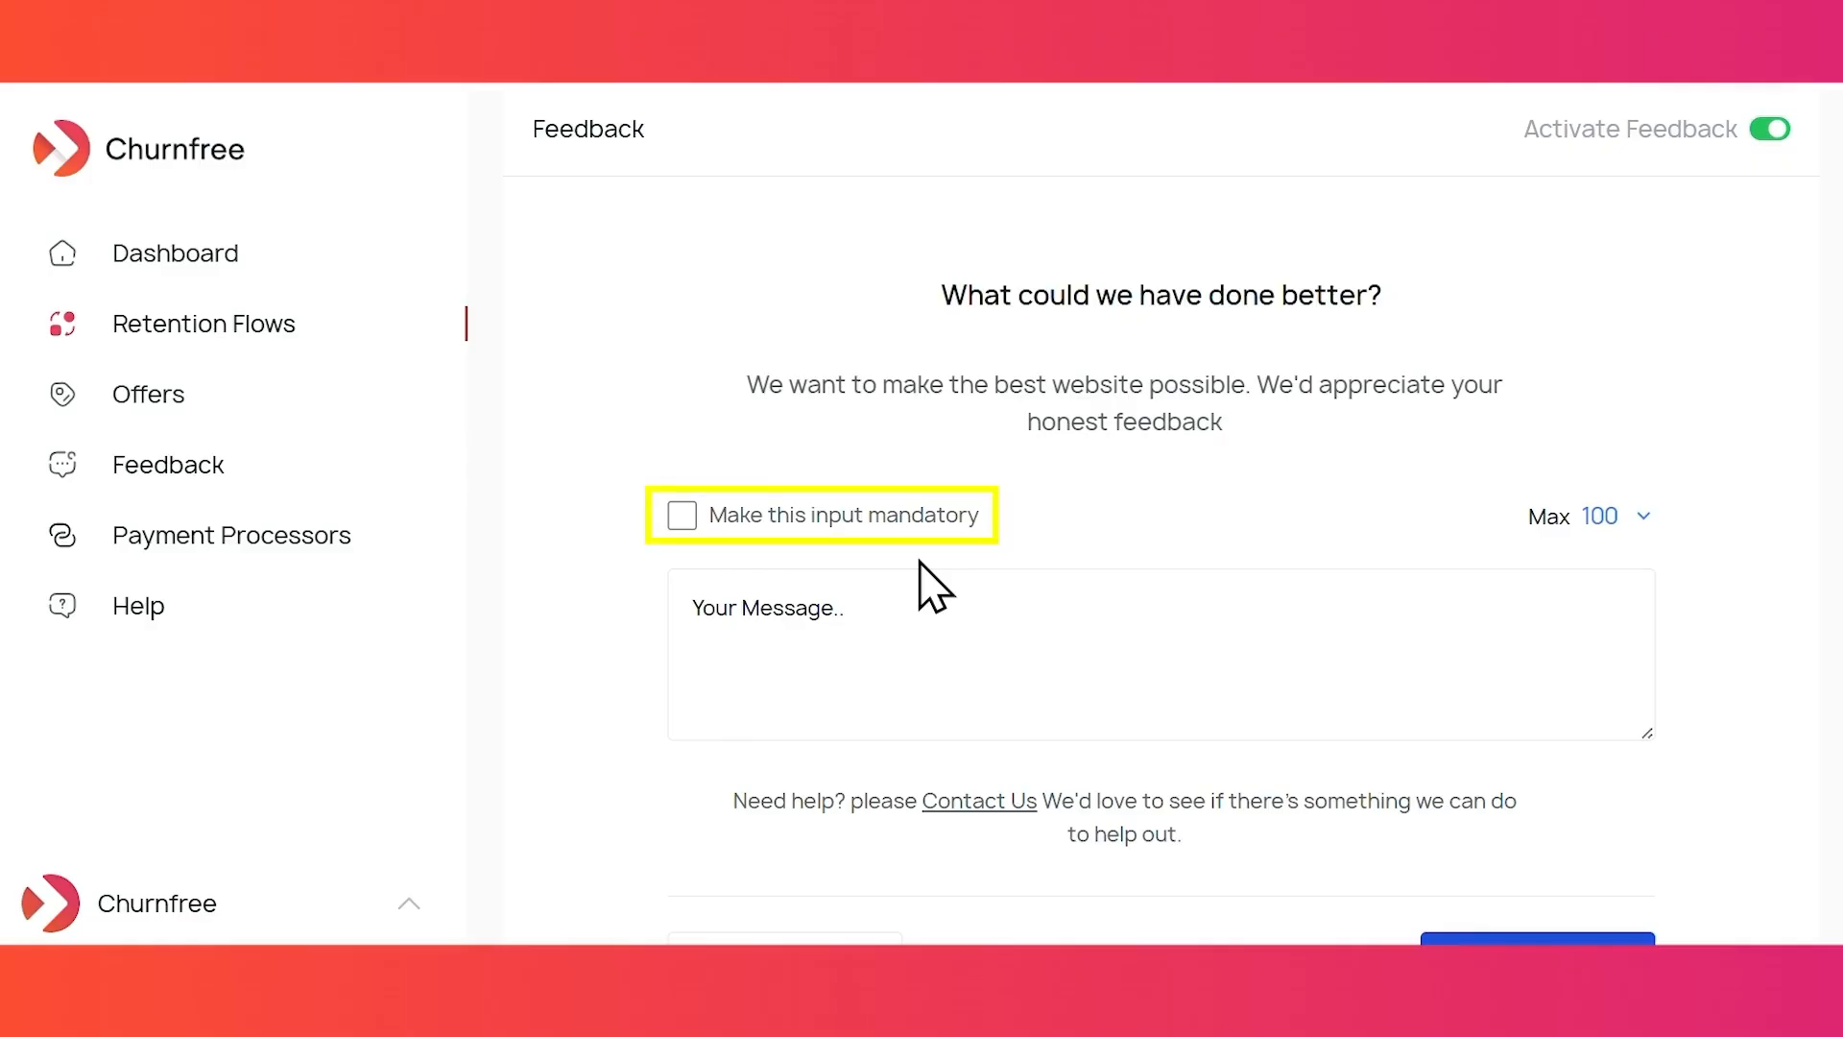
pyautogui.click(682, 515)
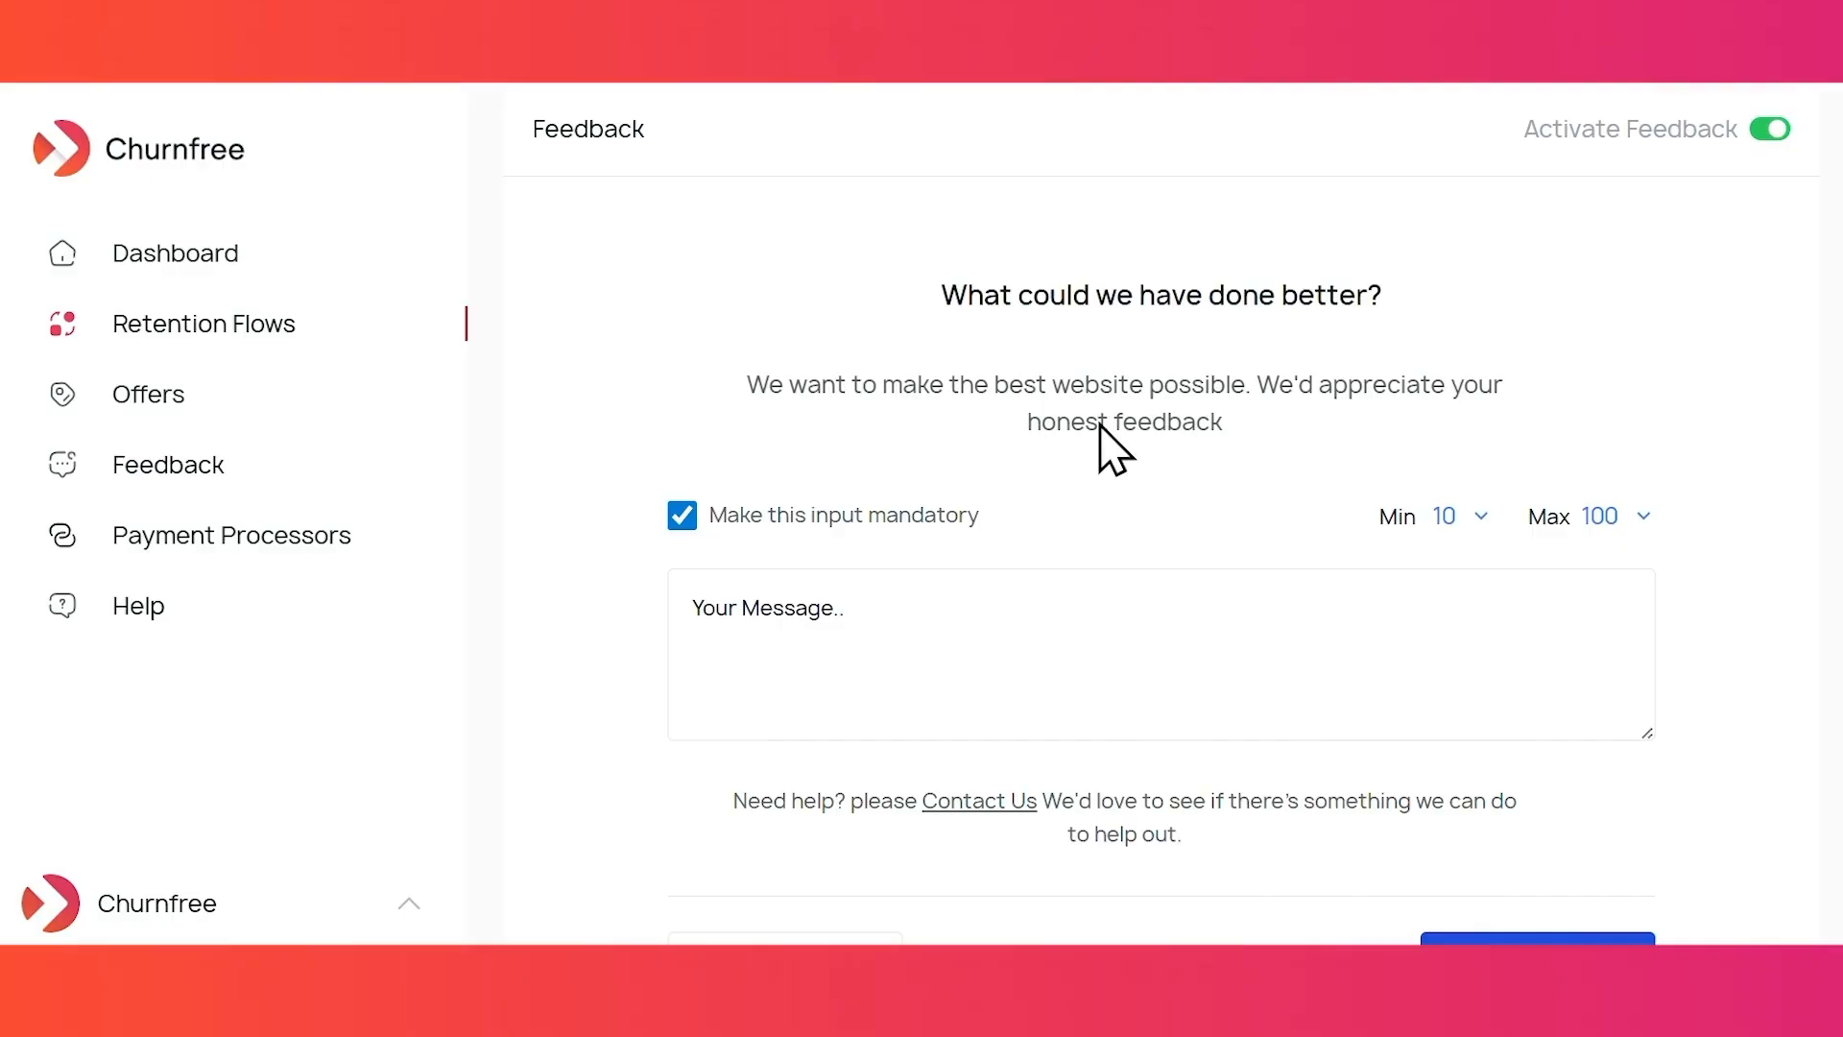
pyautogui.click(1454, 519)
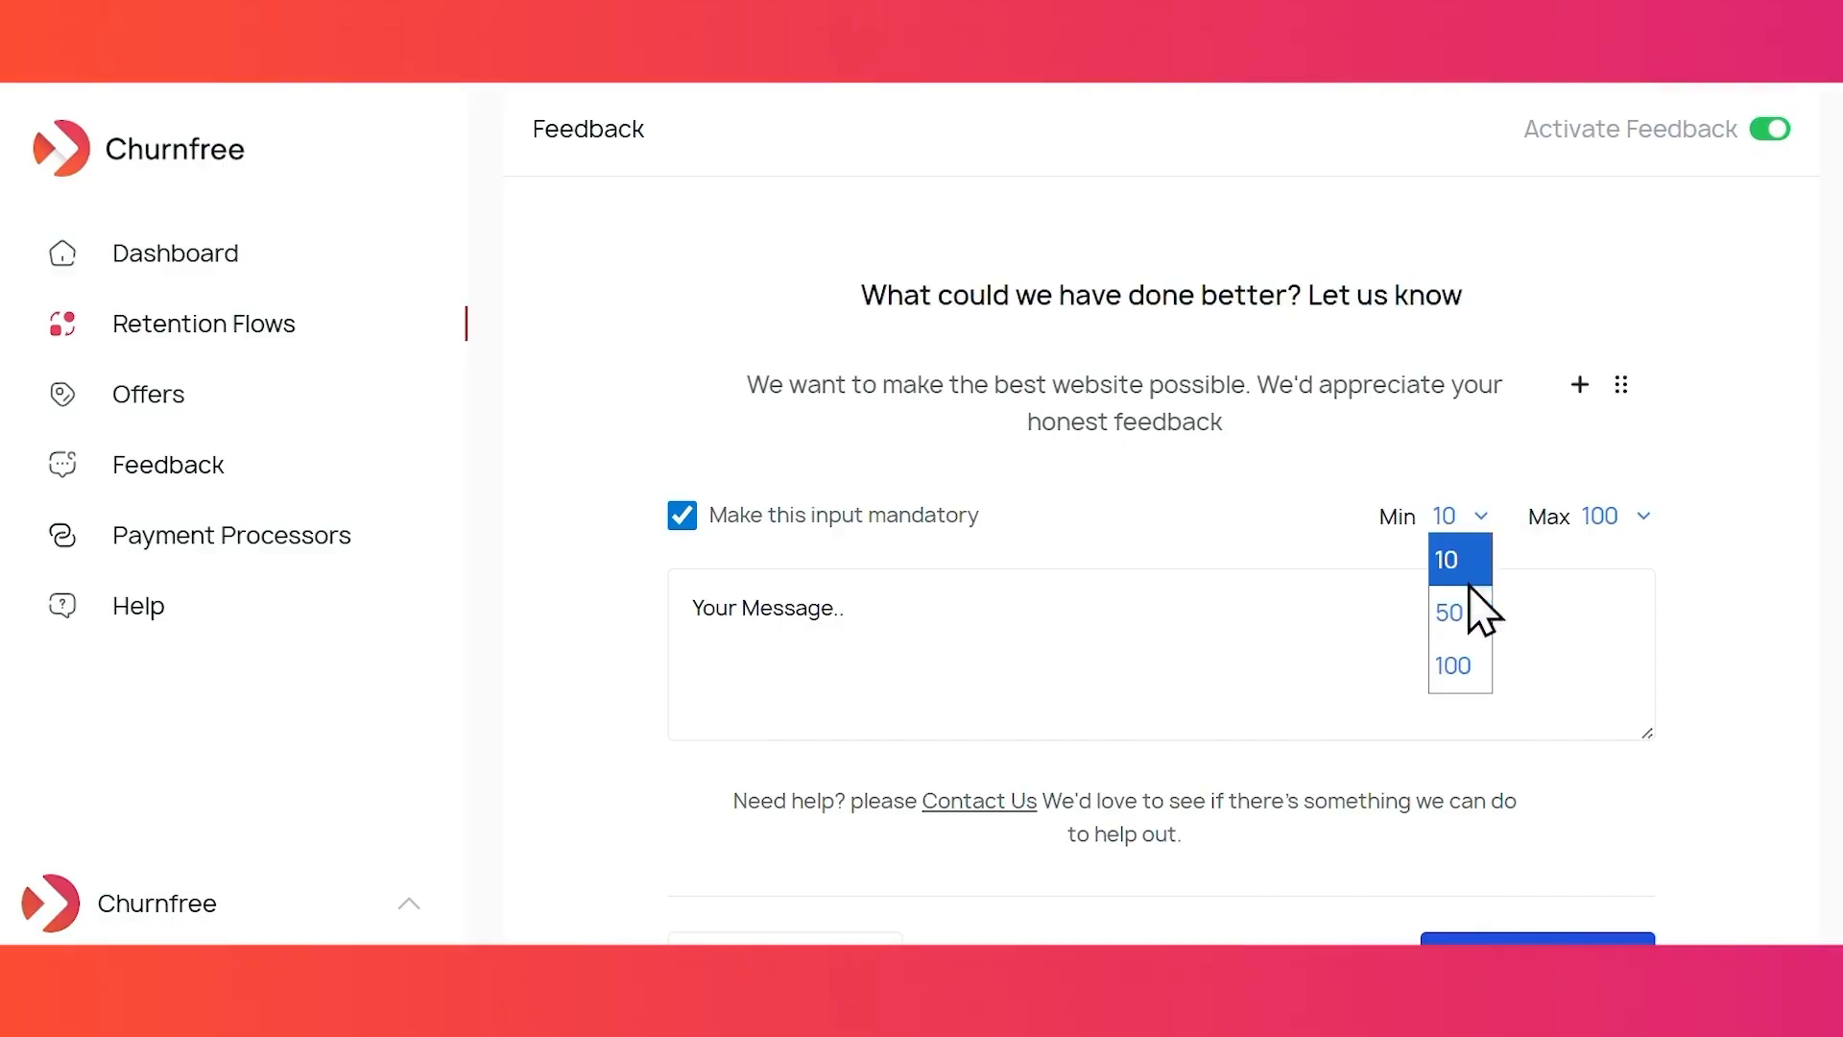
pyautogui.click(1464, 615)
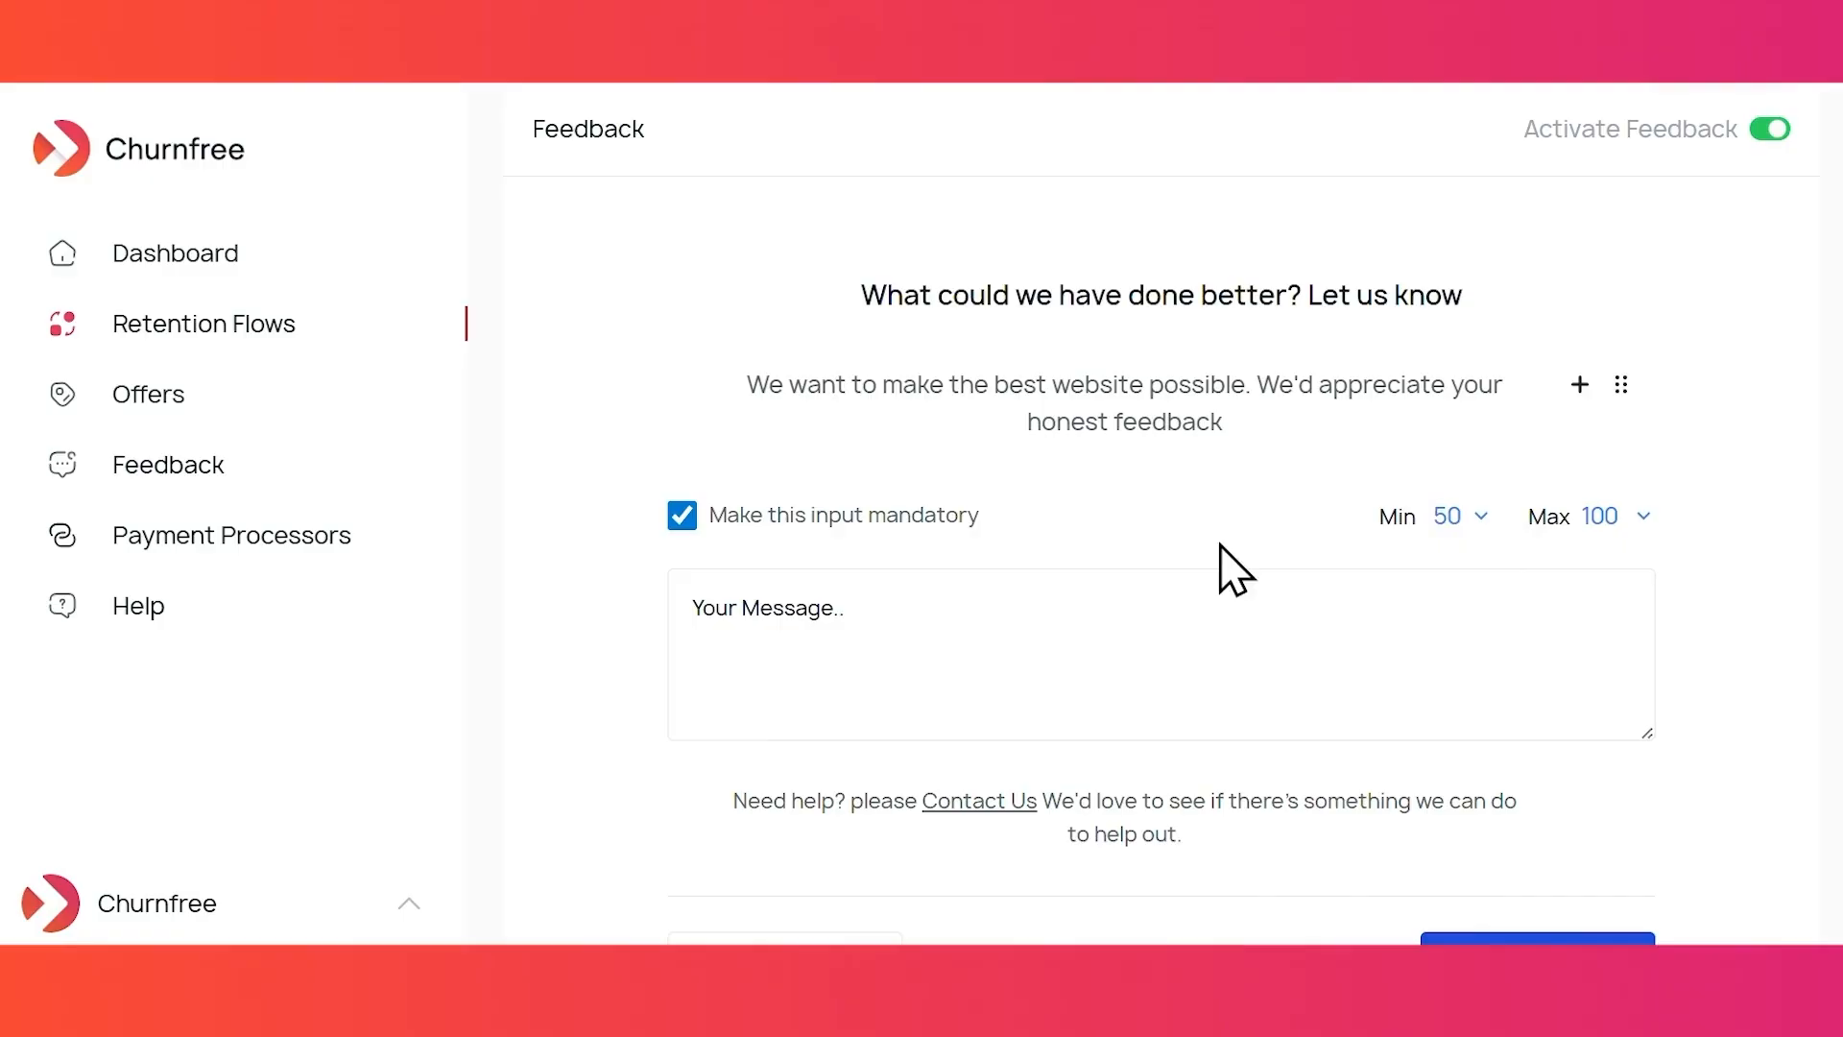
# - Edit the Contact Us link and the help text under the feedback heading
pyautogui.scroll(-1, 1234, 571)
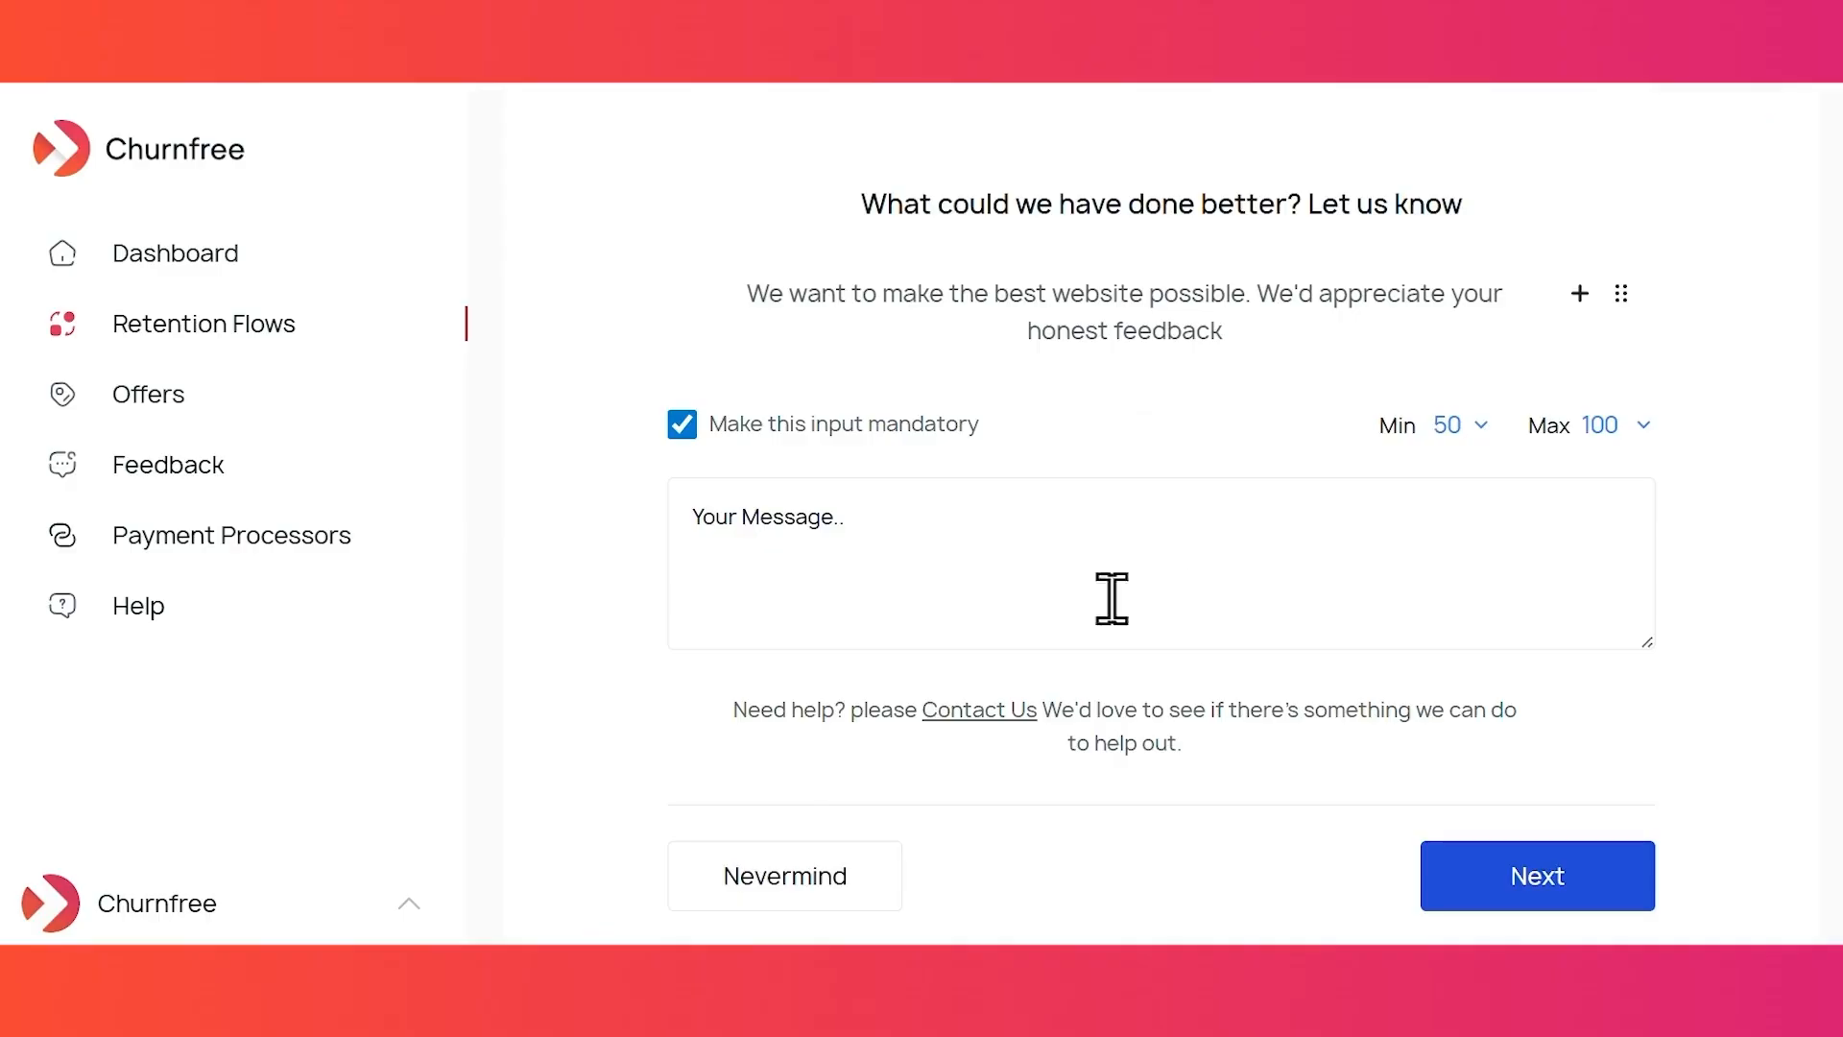
pyautogui.doubleClick(998, 715)
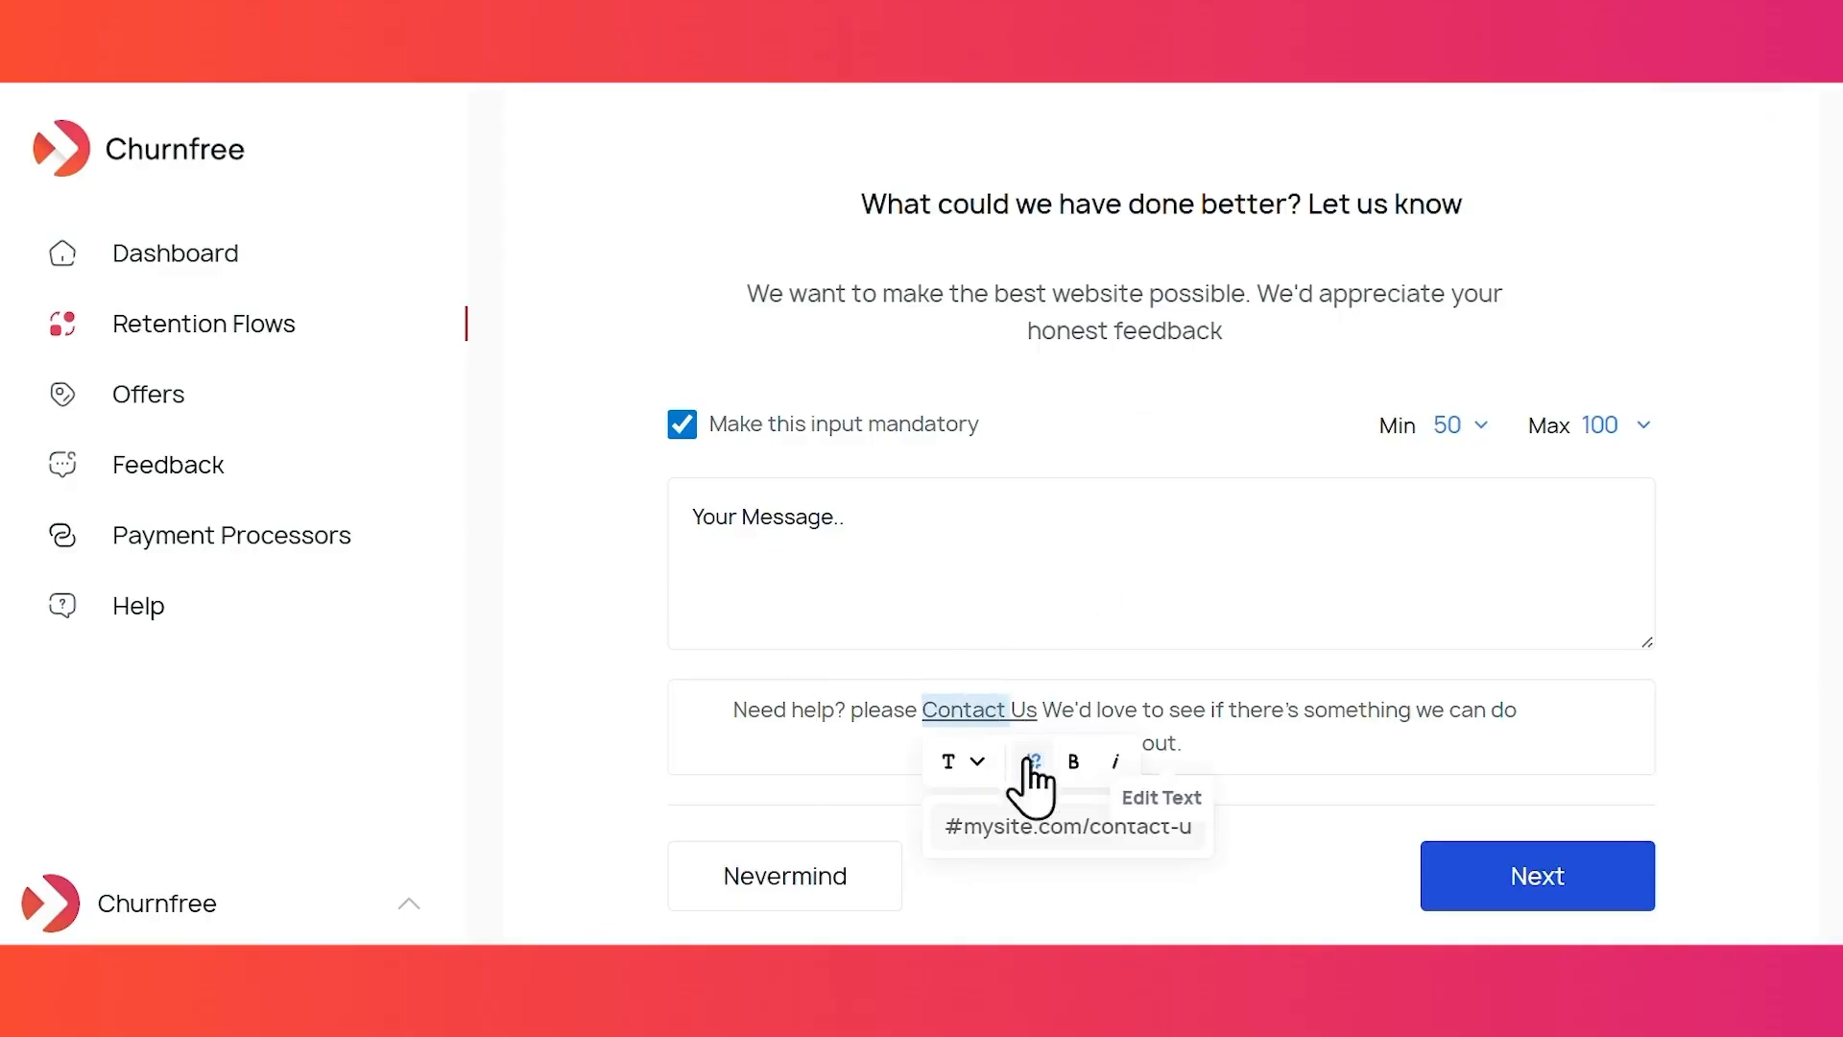
pyautogui.click(1066, 830)
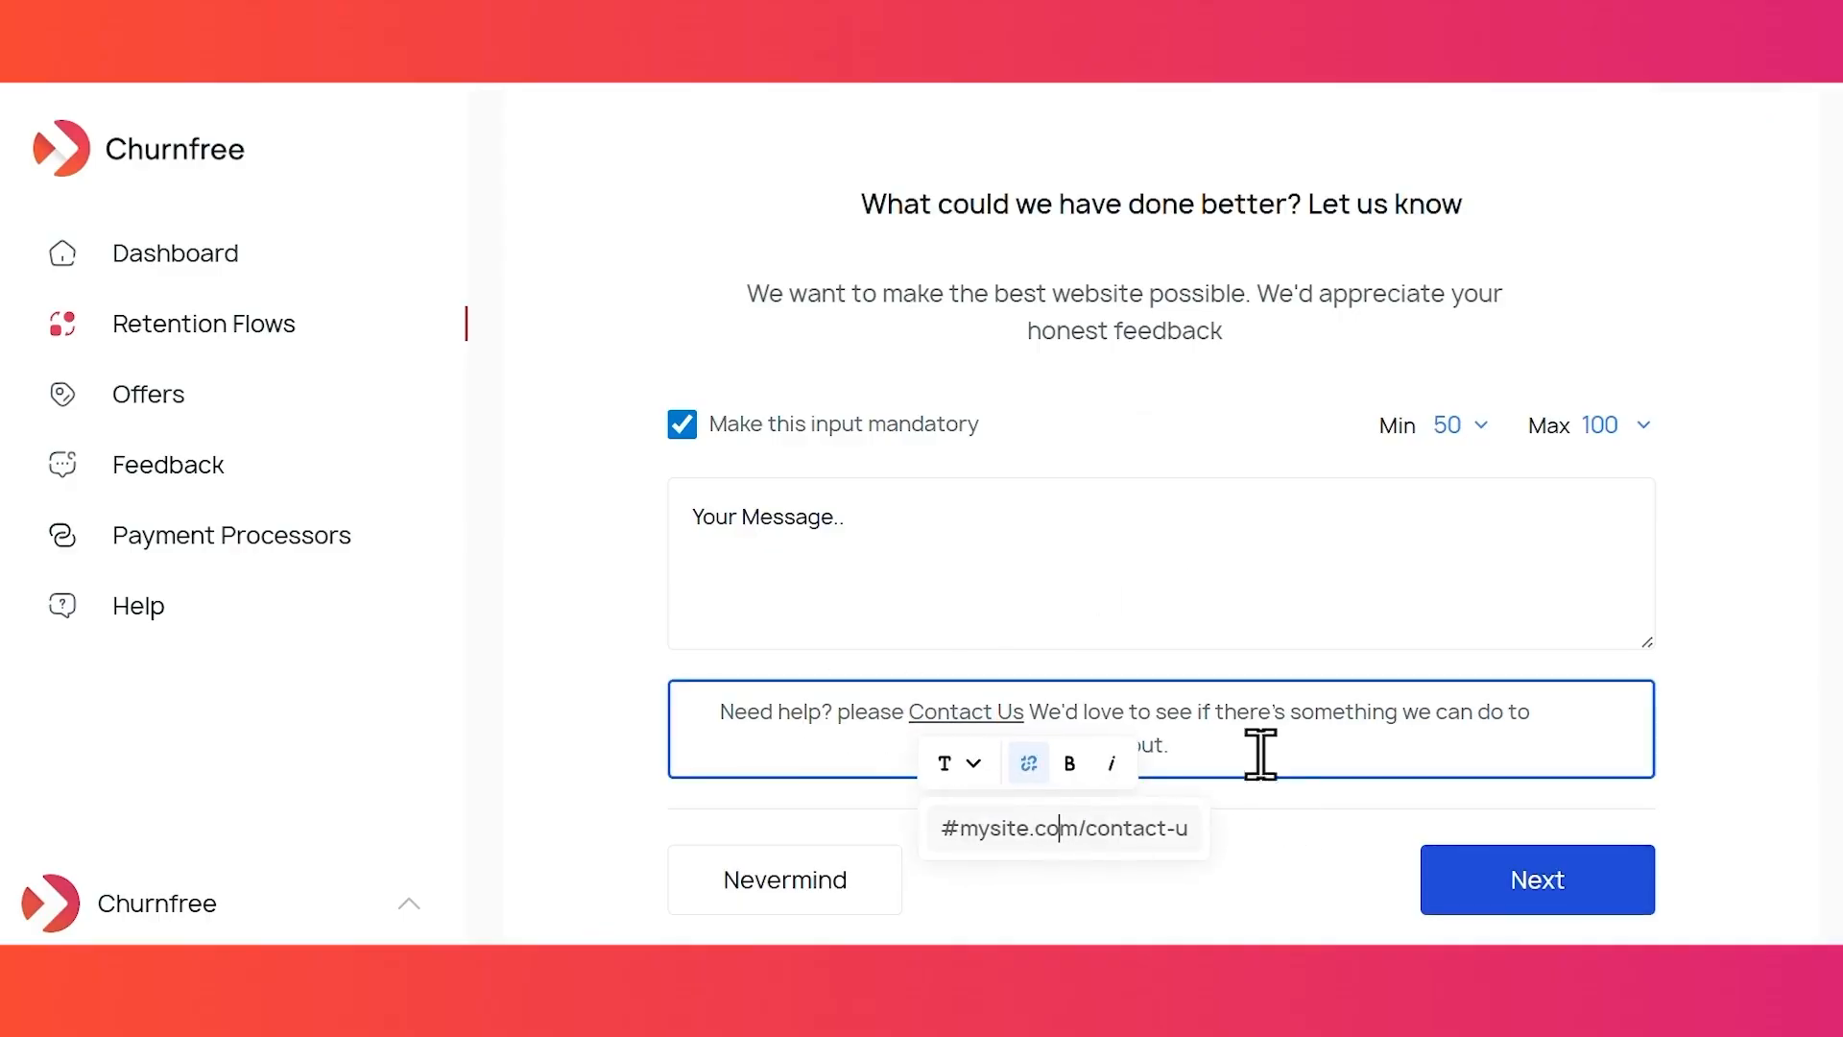
pyautogui.tripleClick(1251, 726)
pyautogui.click(1251, 726)
pyautogui.scroll(-3, 1341, 590)
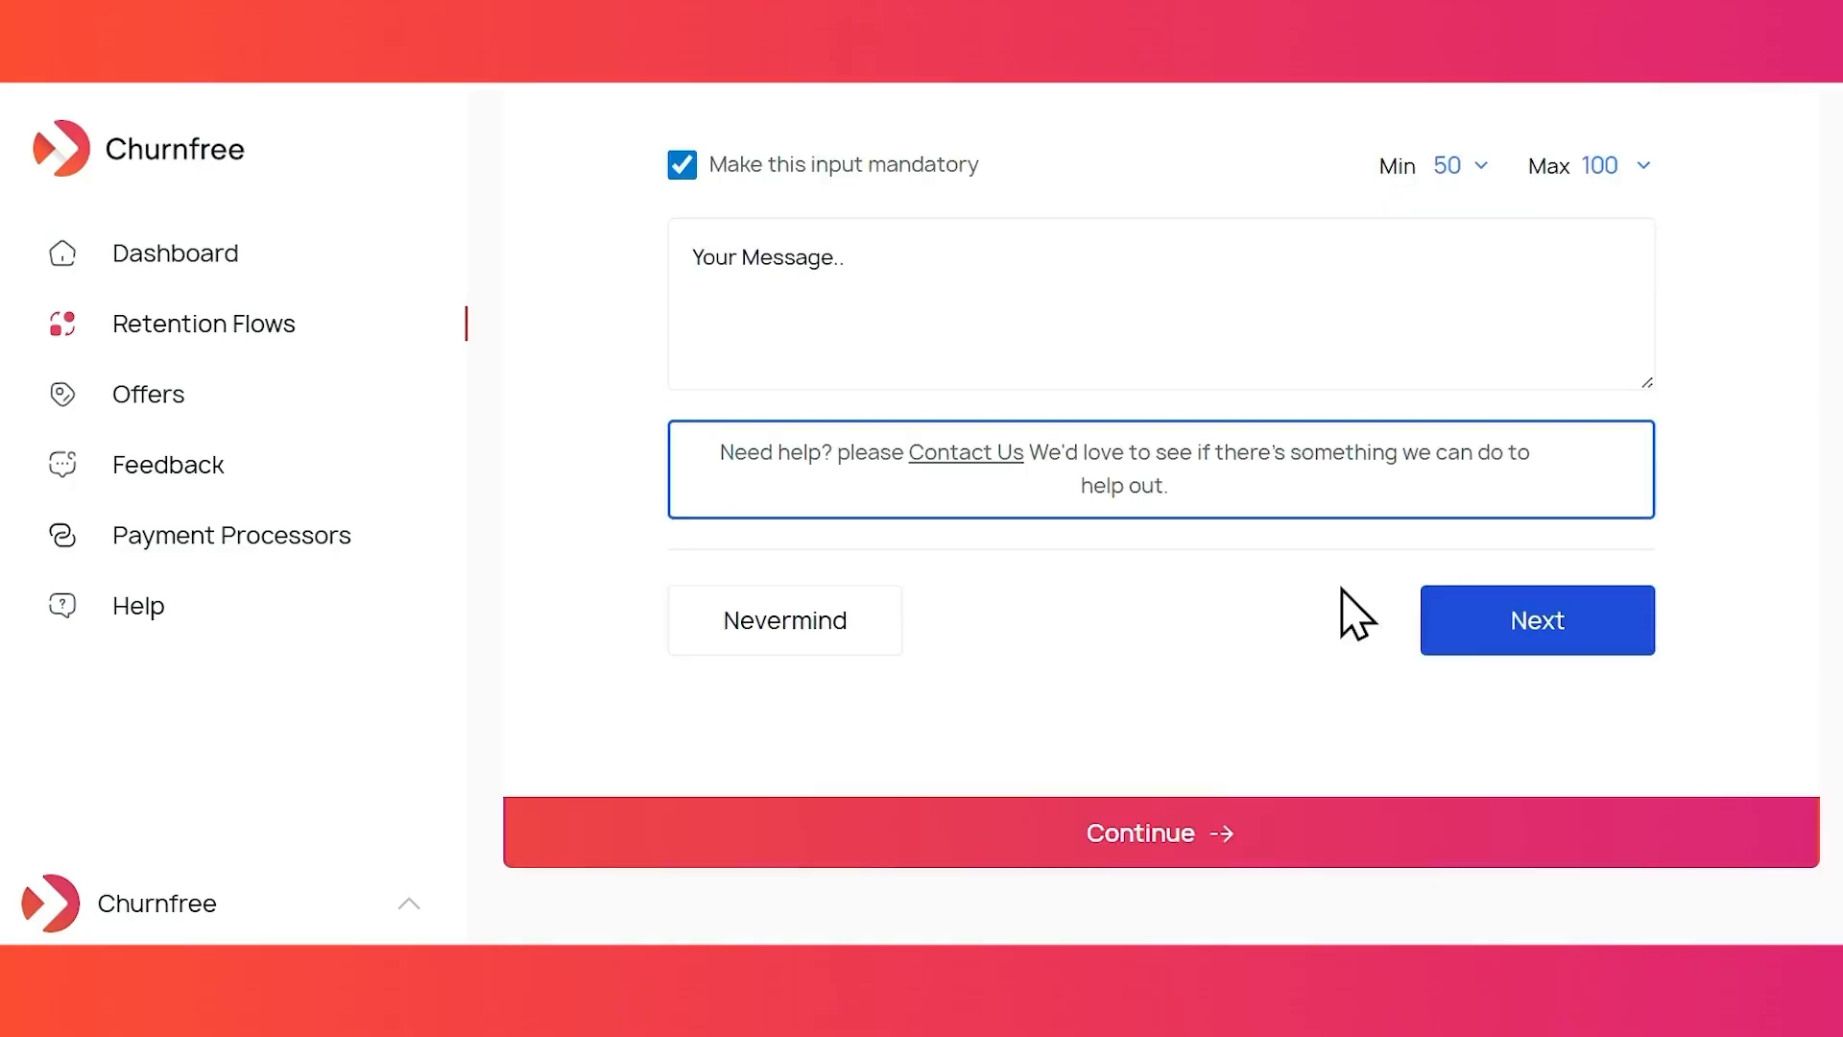
# - On the Confirmation step, retitle the heading 'Confirm your cancellation'
pyautogui.click(1187, 833)
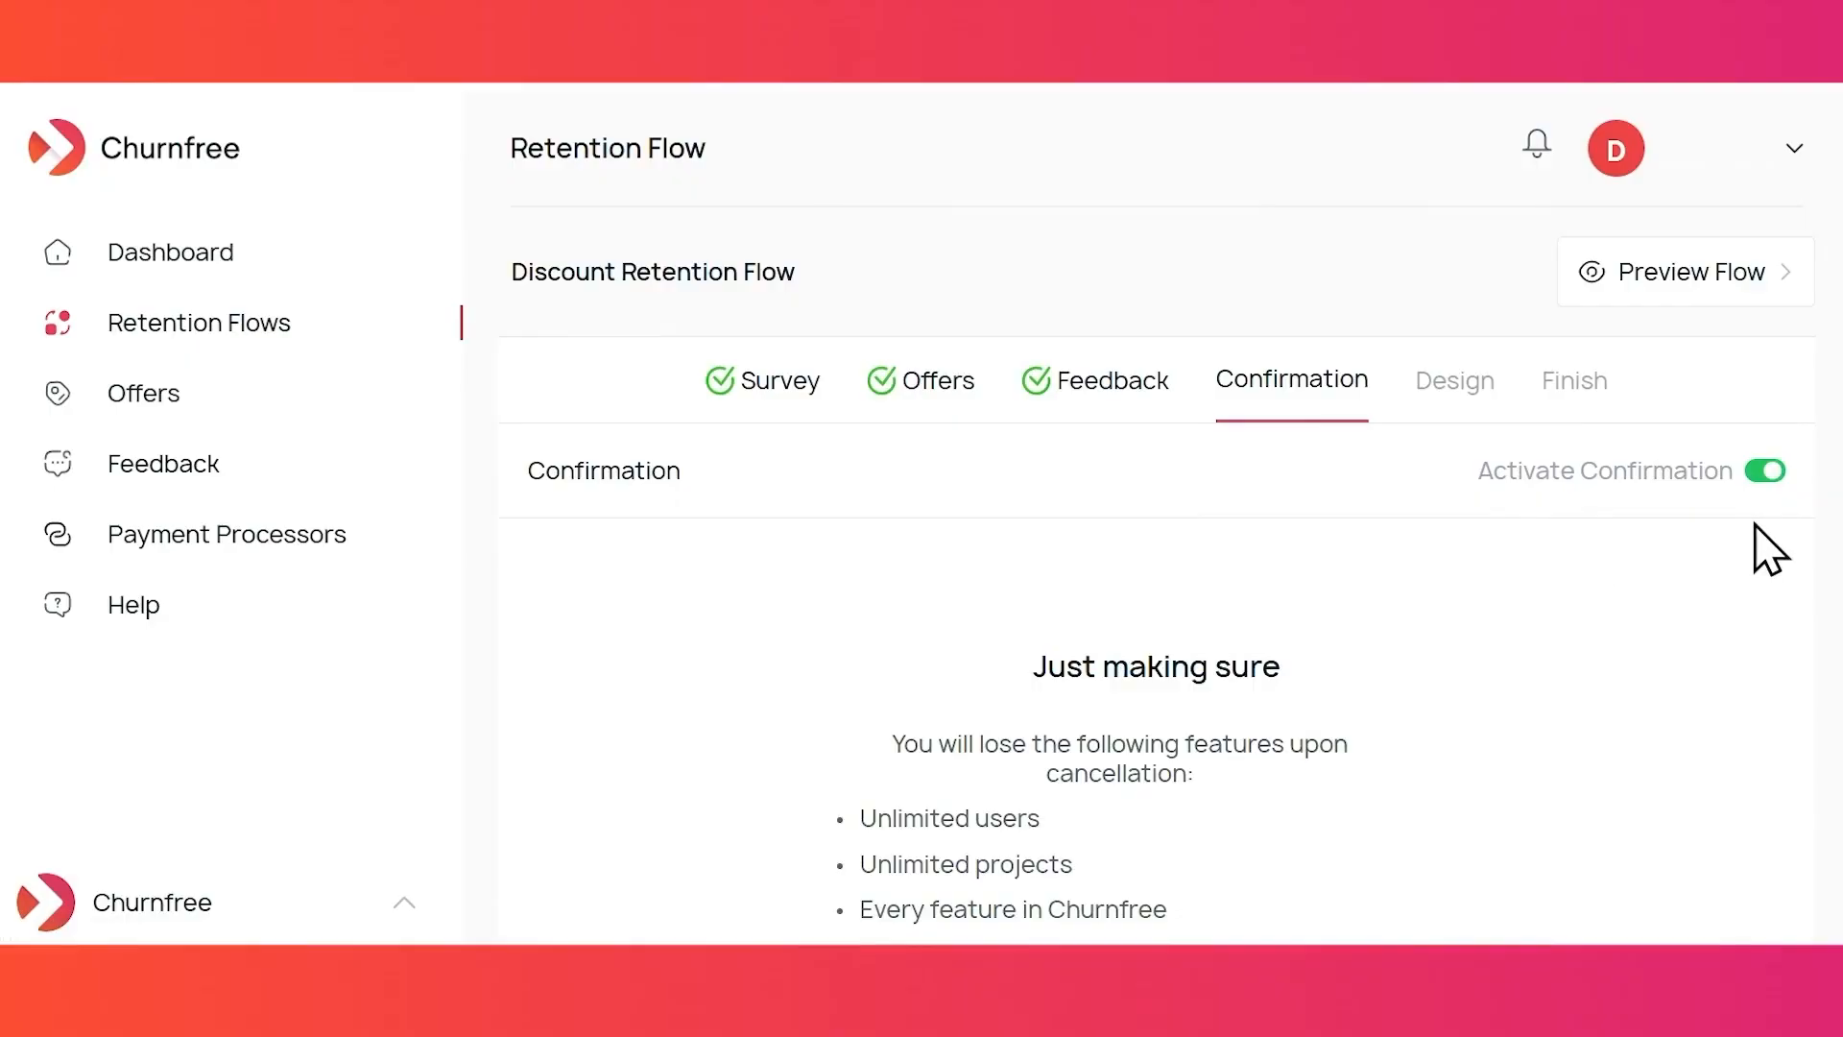
pyautogui.scroll(-2, 1623, 621)
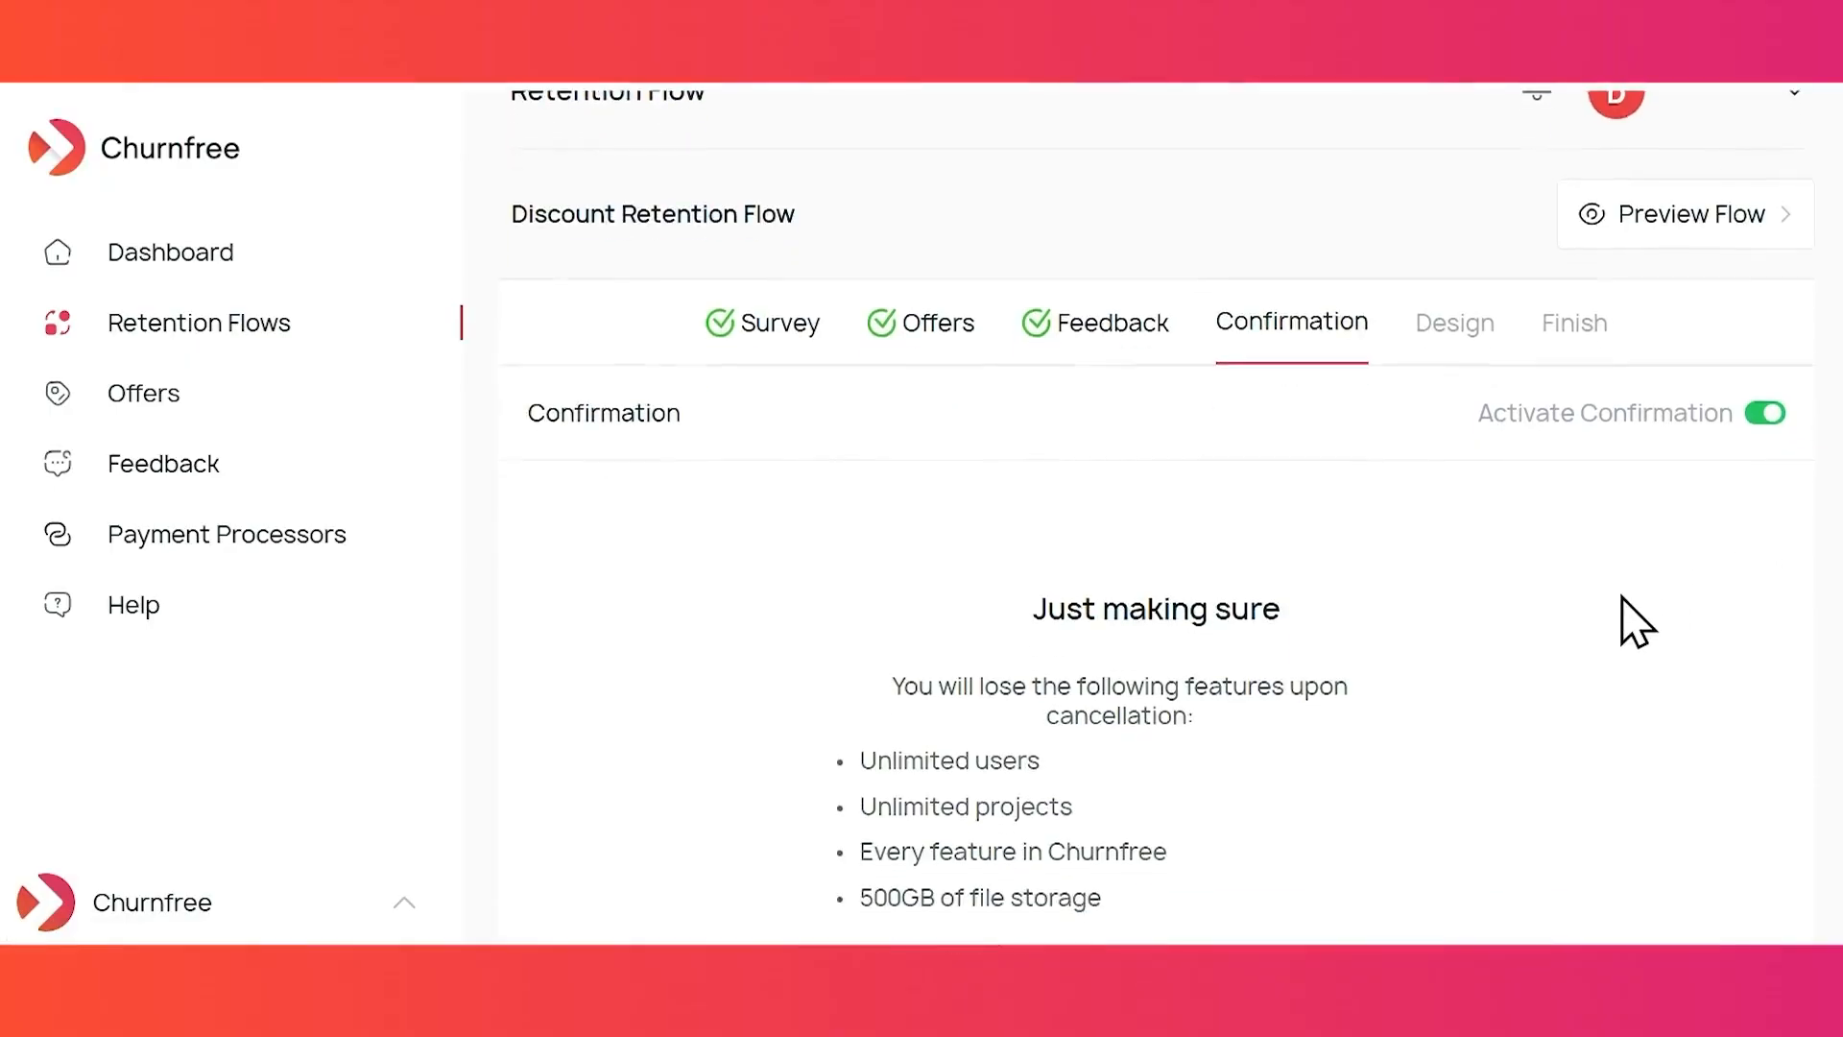
pyautogui.scroll(-1, 1632, 619)
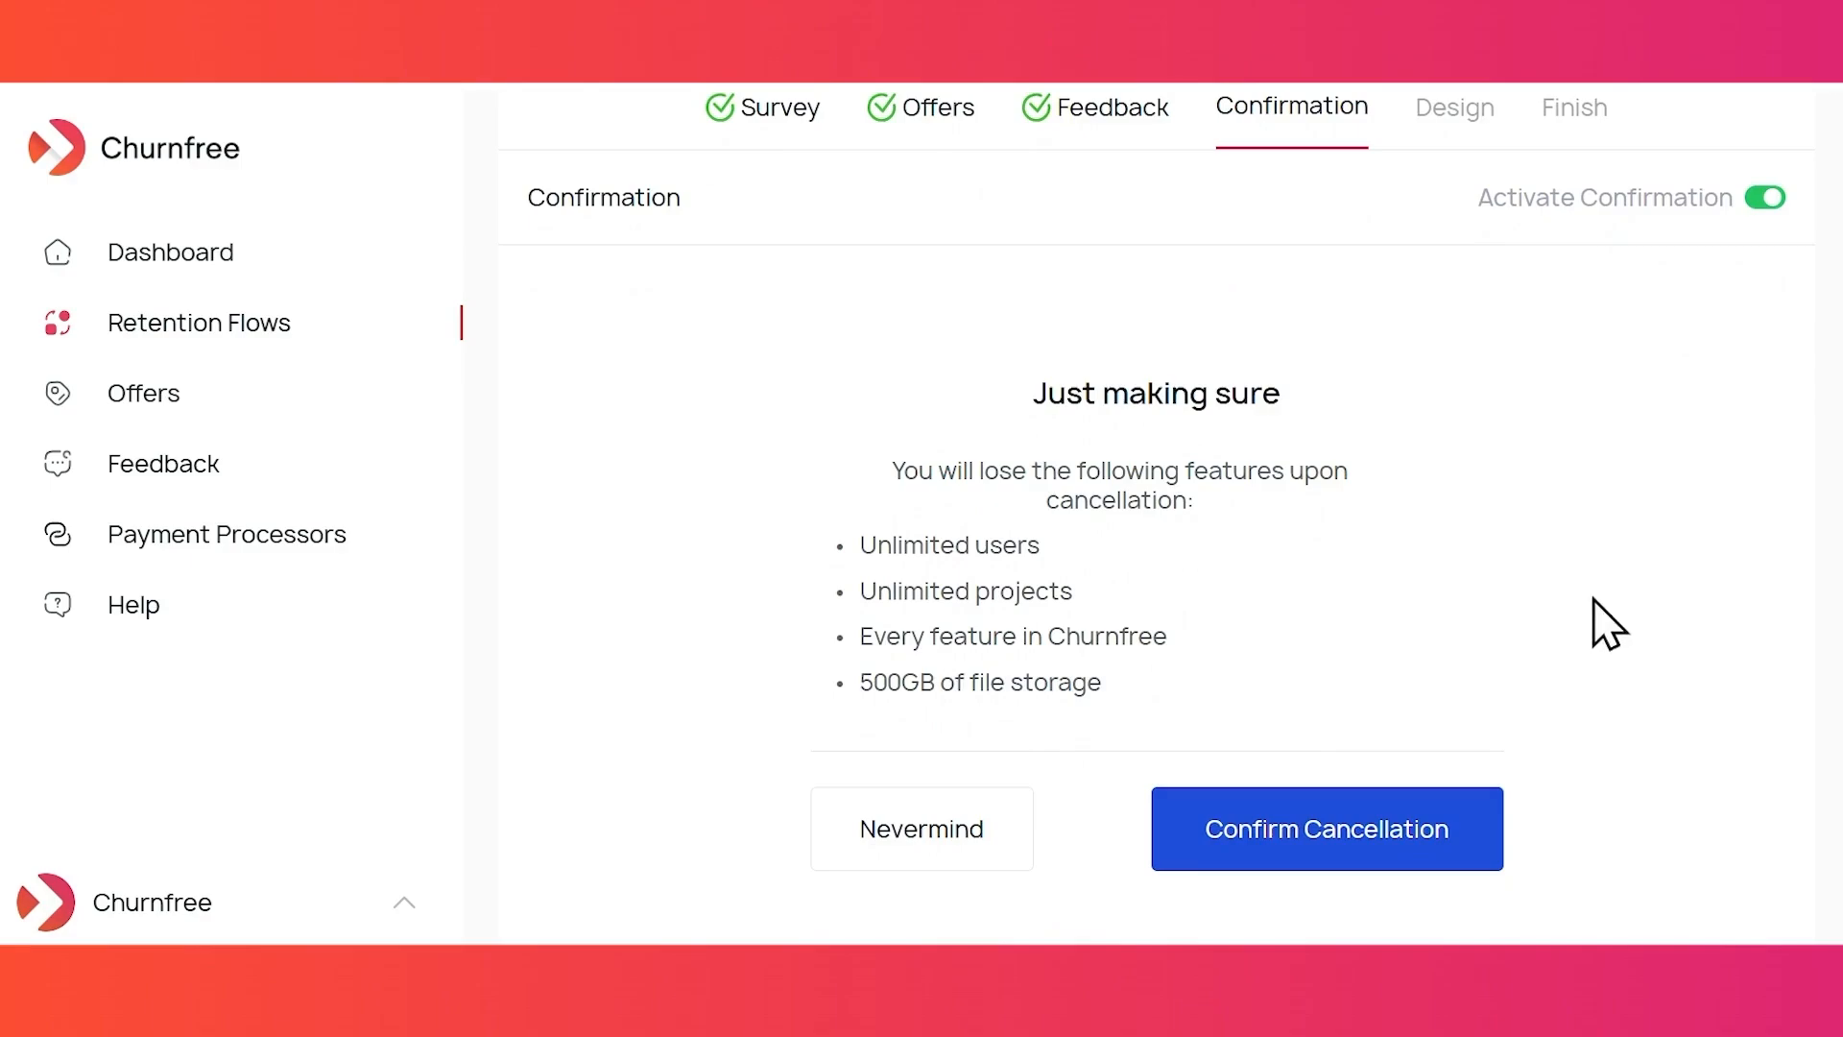
pyautogui.click(1217, 384)
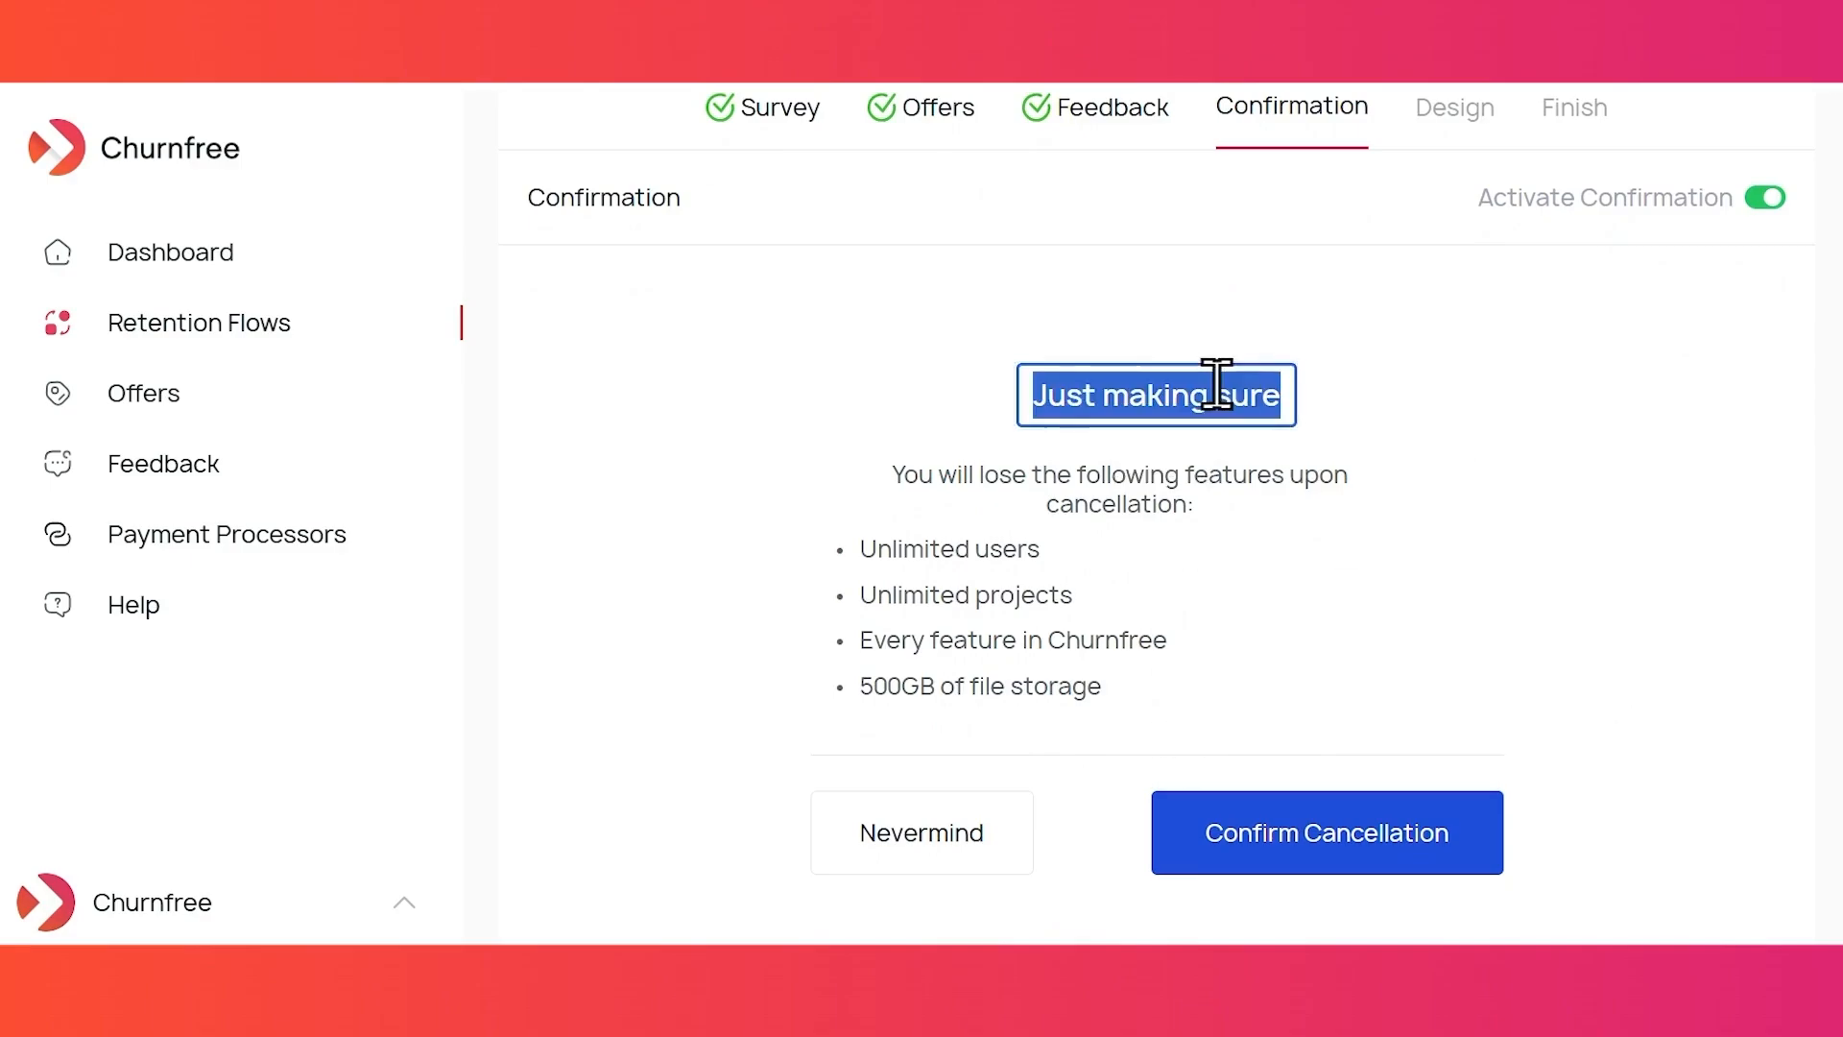
pyautogui.write('C')
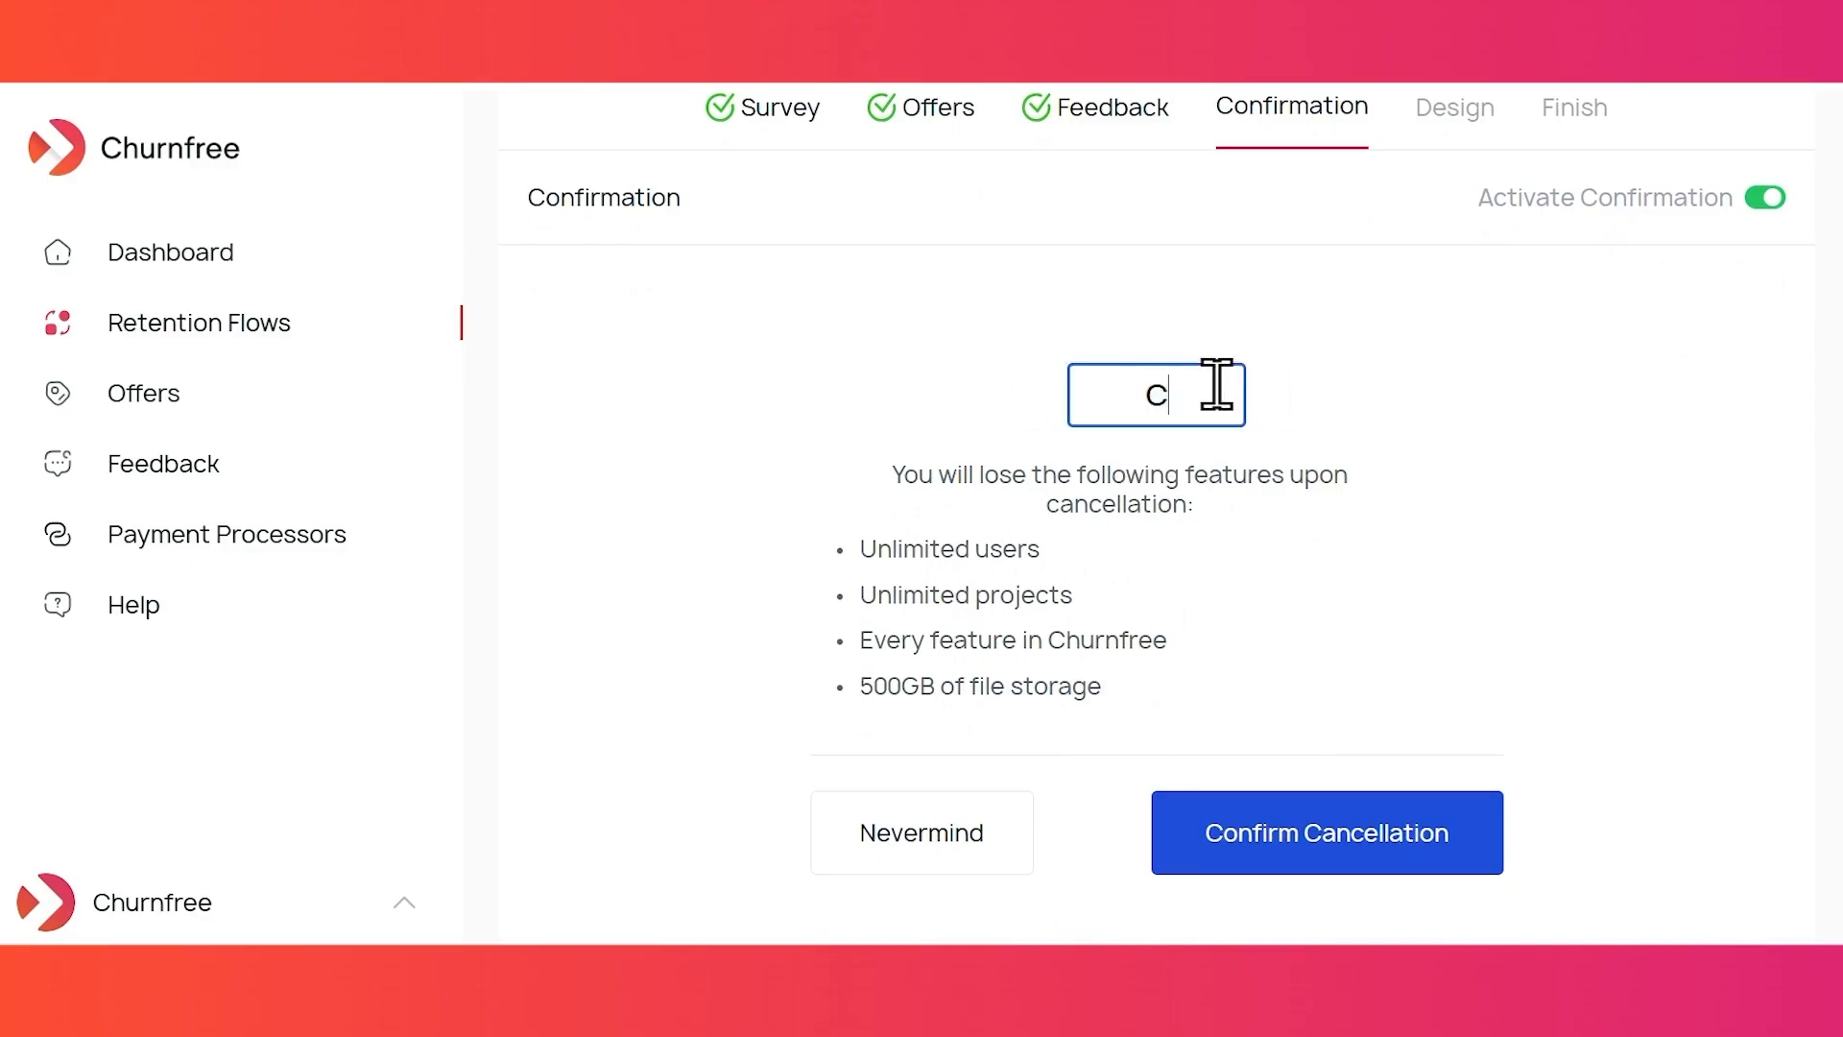
pyautogui.write('onfirm your')
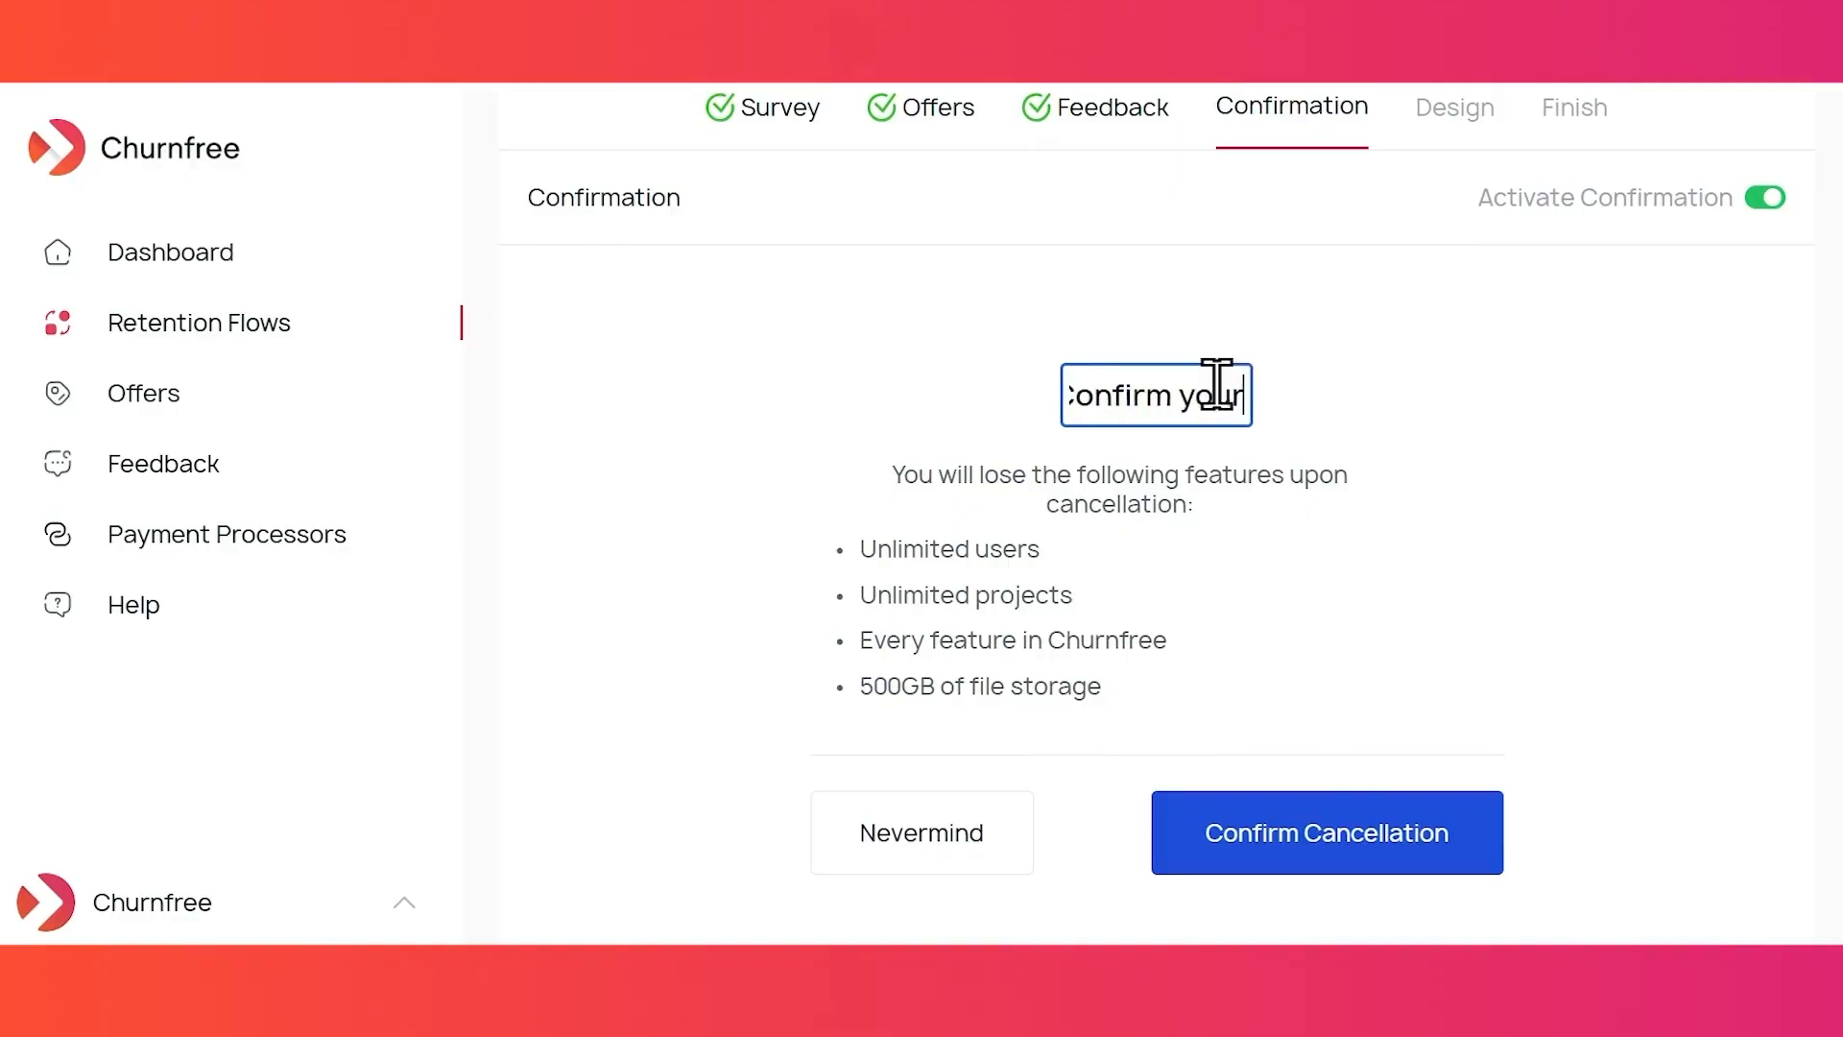
pyautogui.write(' cancellation')
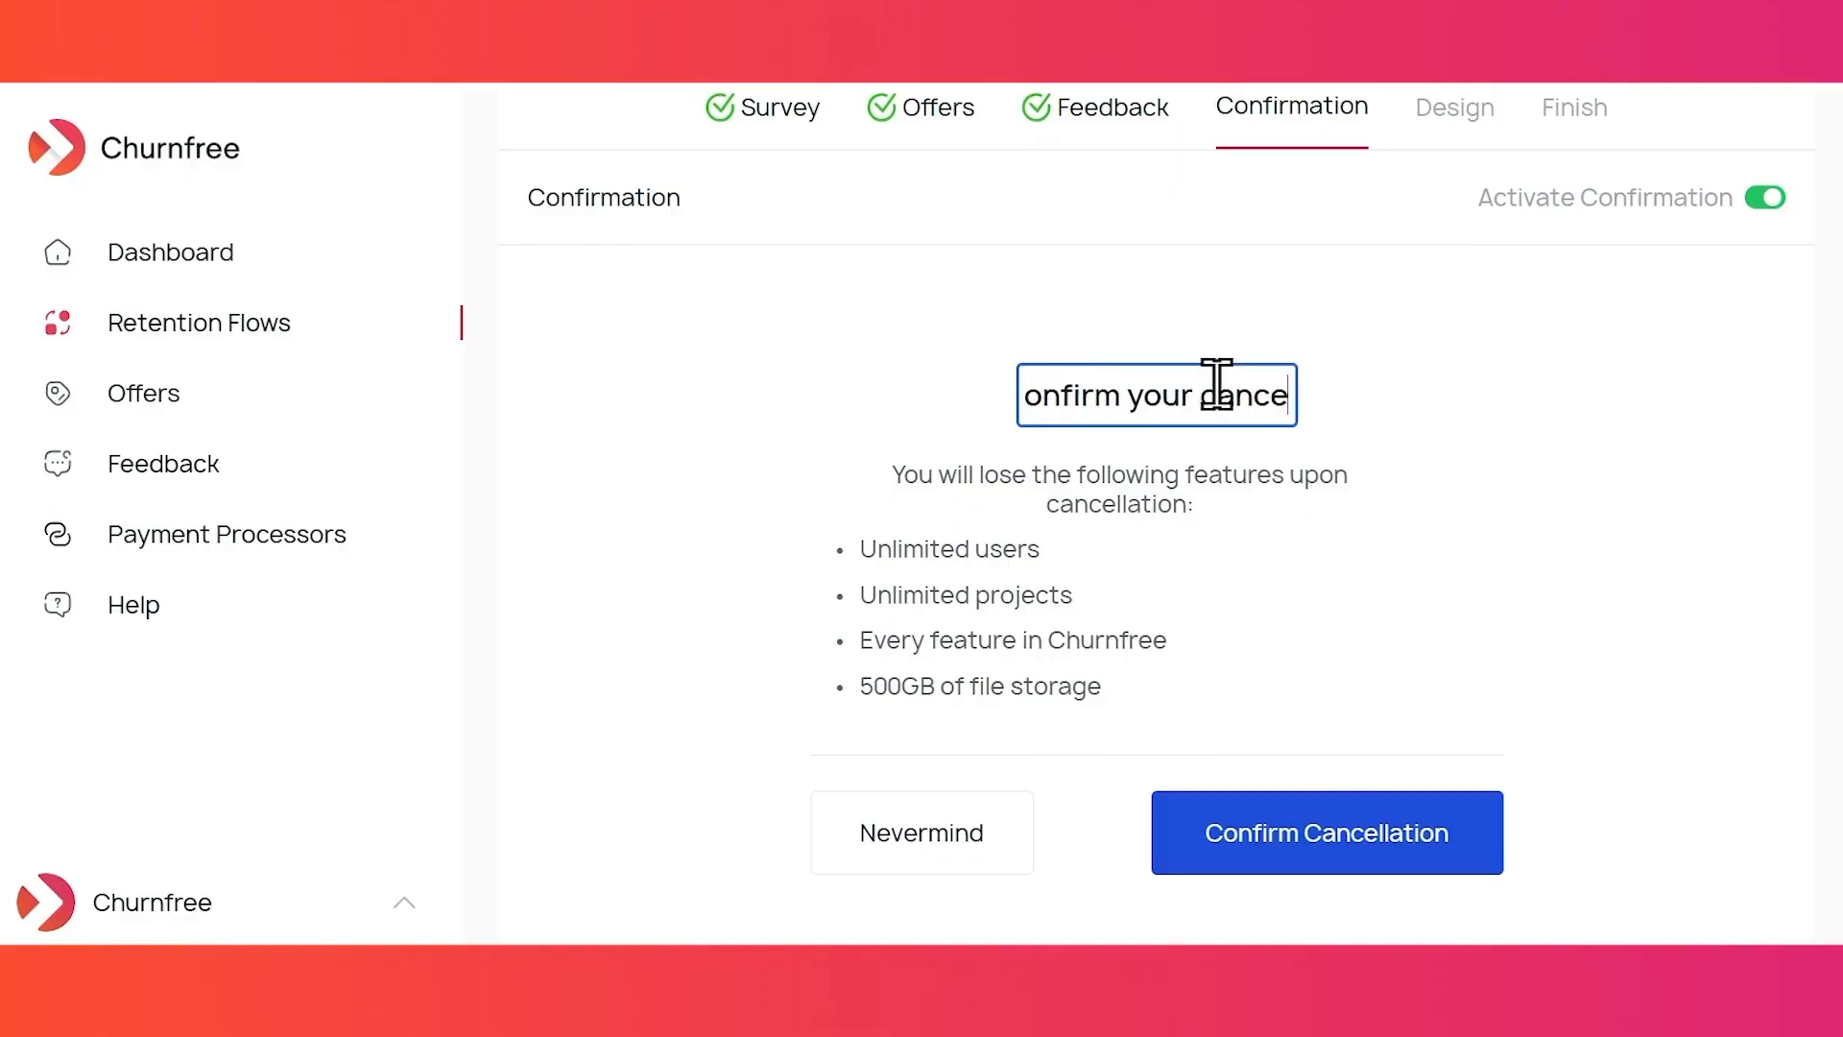
pyautogui.click(1621, 391)
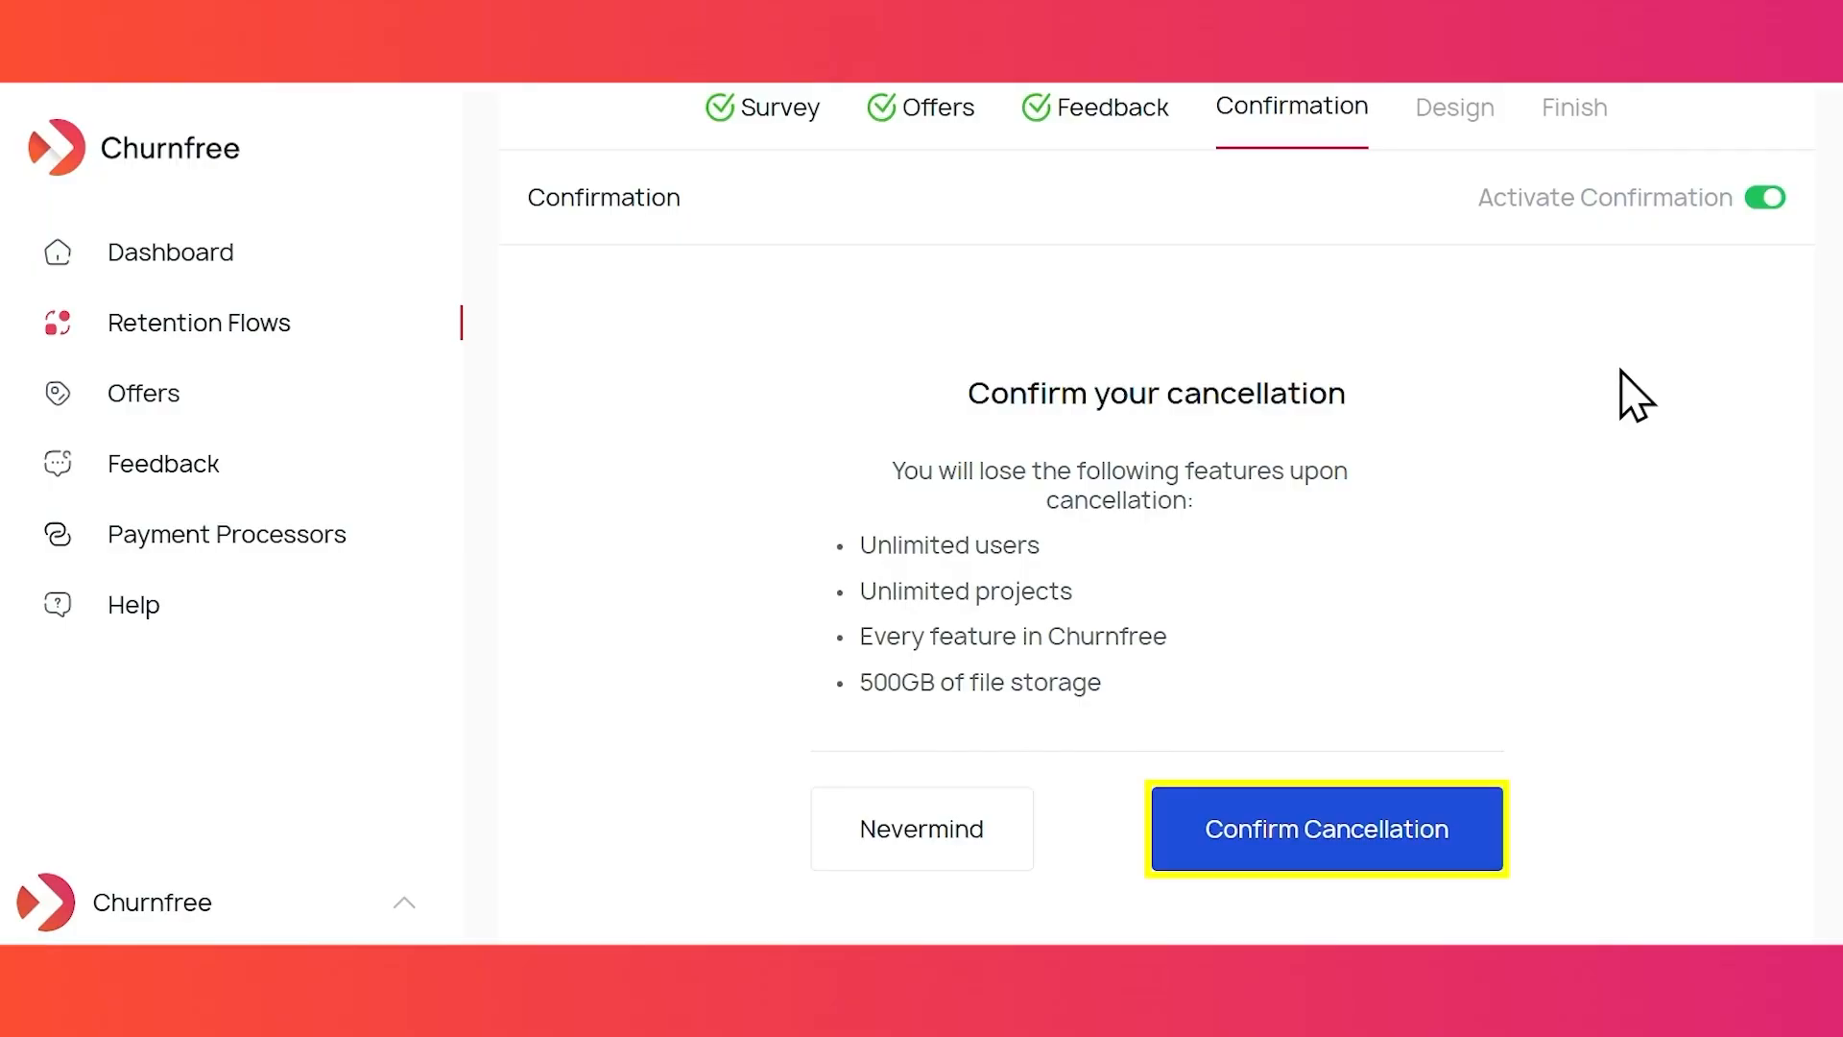
# - Rename the Nevermind choice to 'Keep My Account'
pyautogui.click(938, 821)
pyautogui.write('Keep My Account')
pyautogui.press('Return')
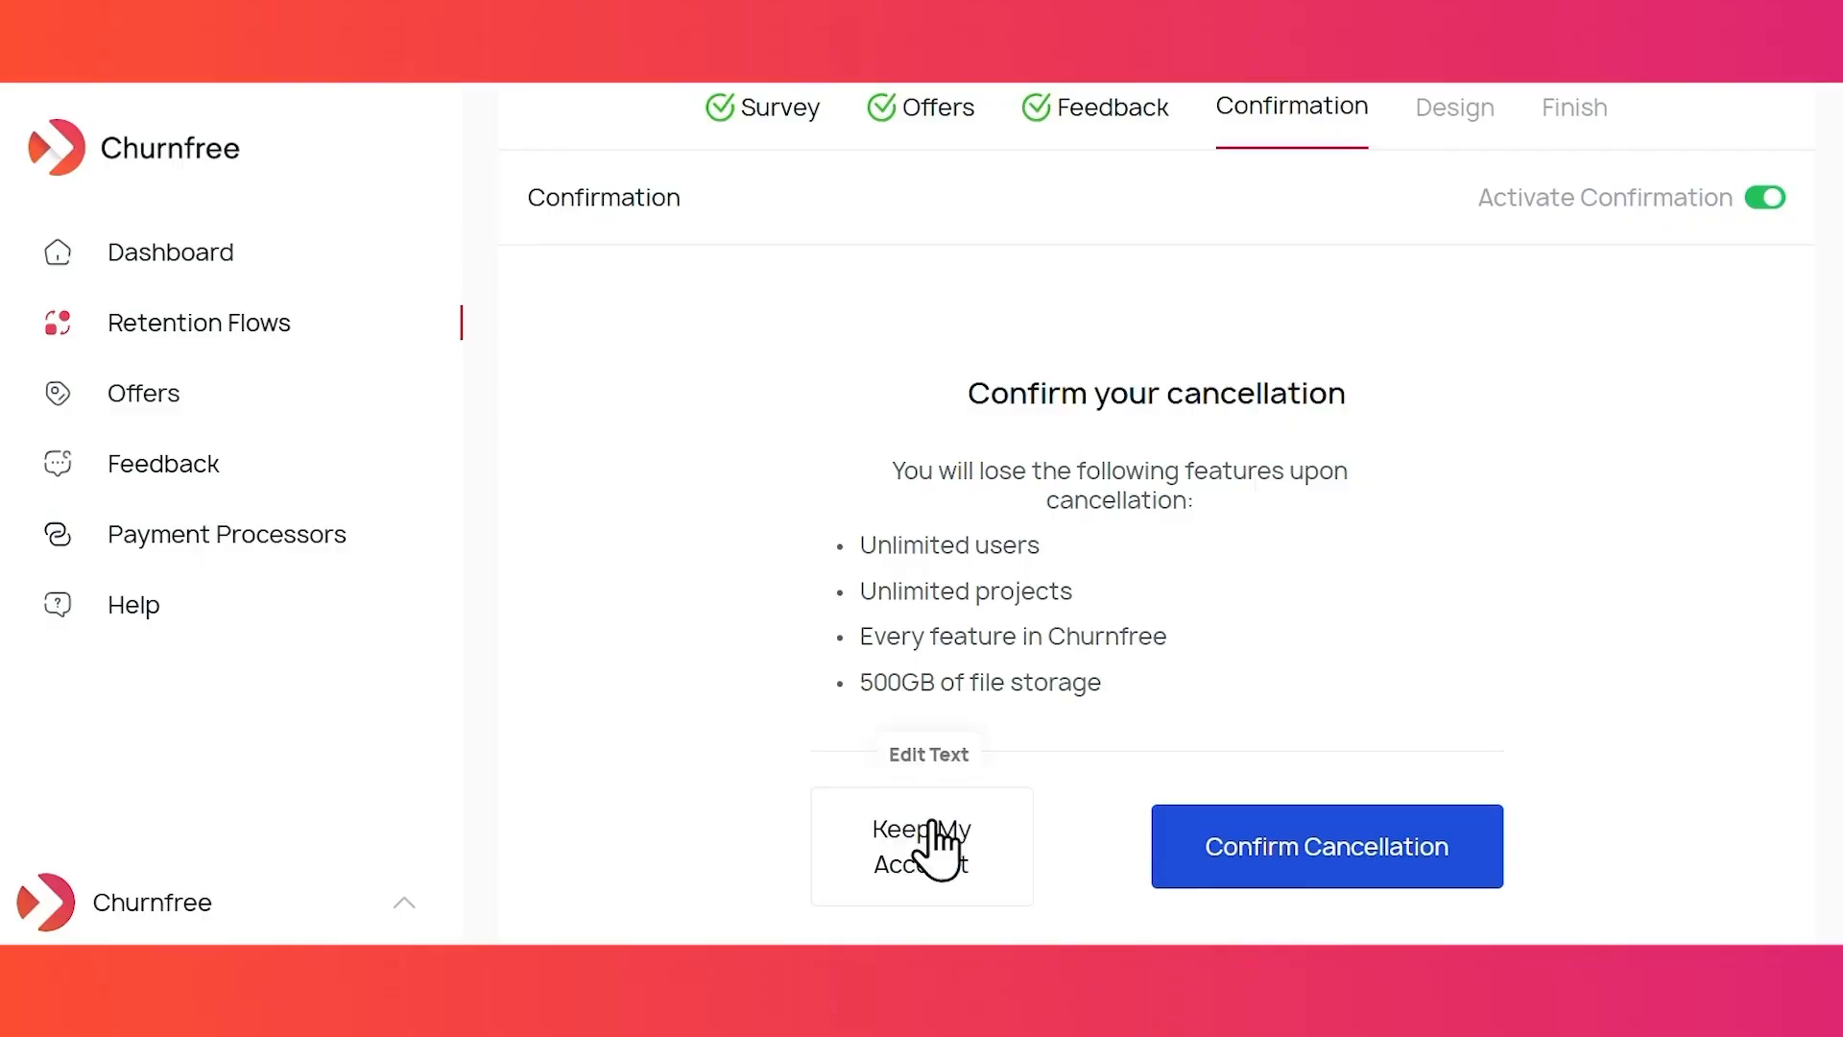
pyautogui.scroll(-3, 629, 789)
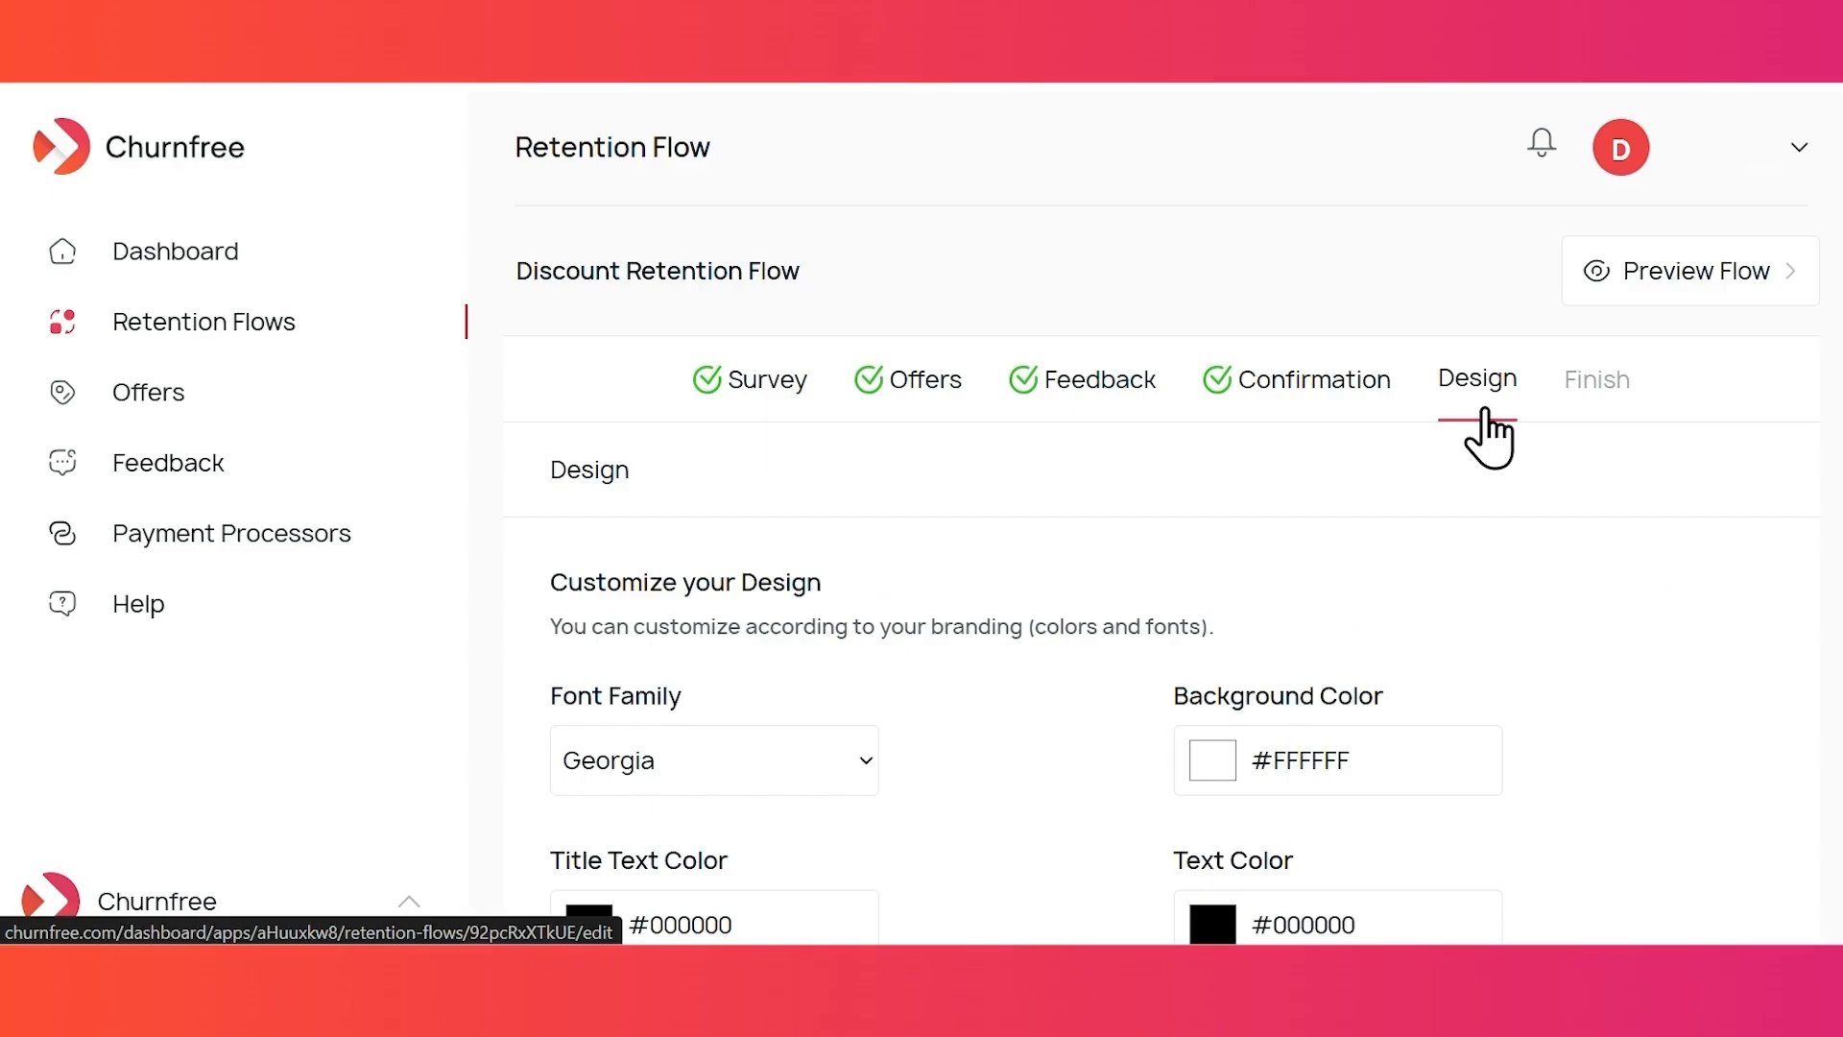
# - Set the flow's font family to Courier New
pyautogui.scroll(-2, 1349, 524)
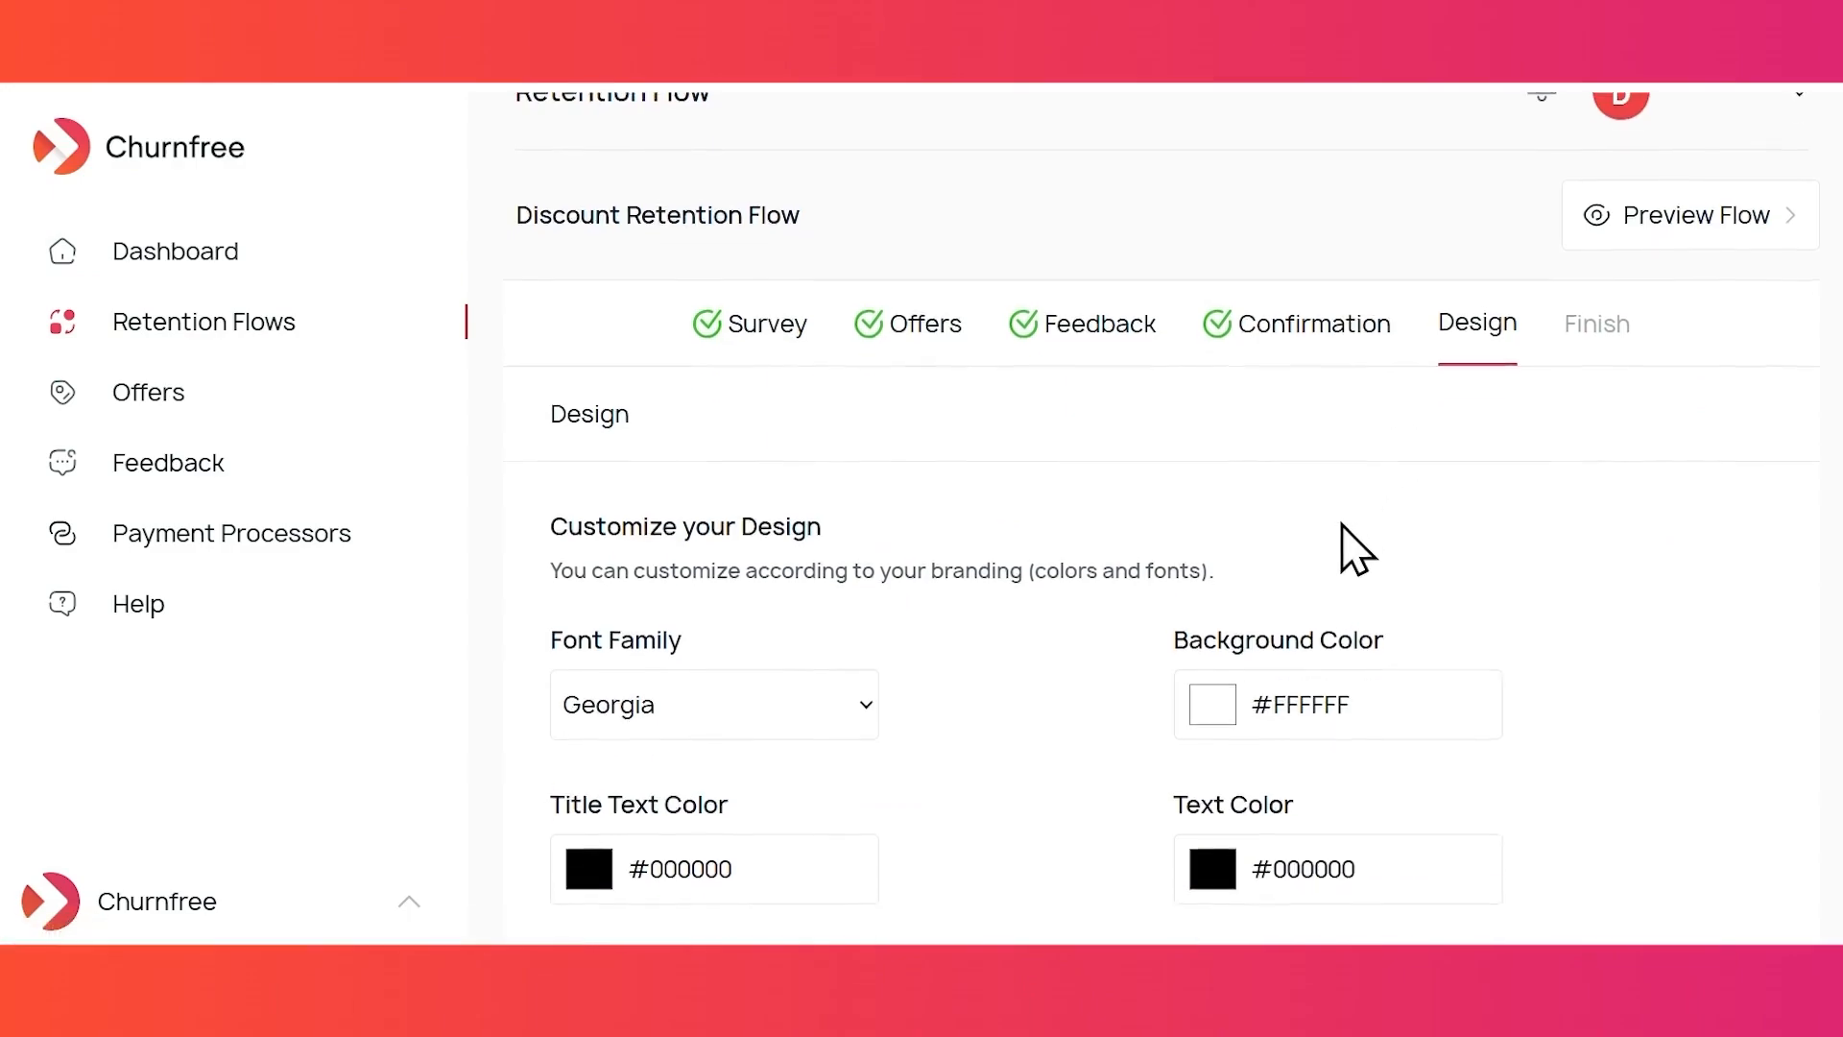
pyautogui.scroll(-1, 1349, 547)
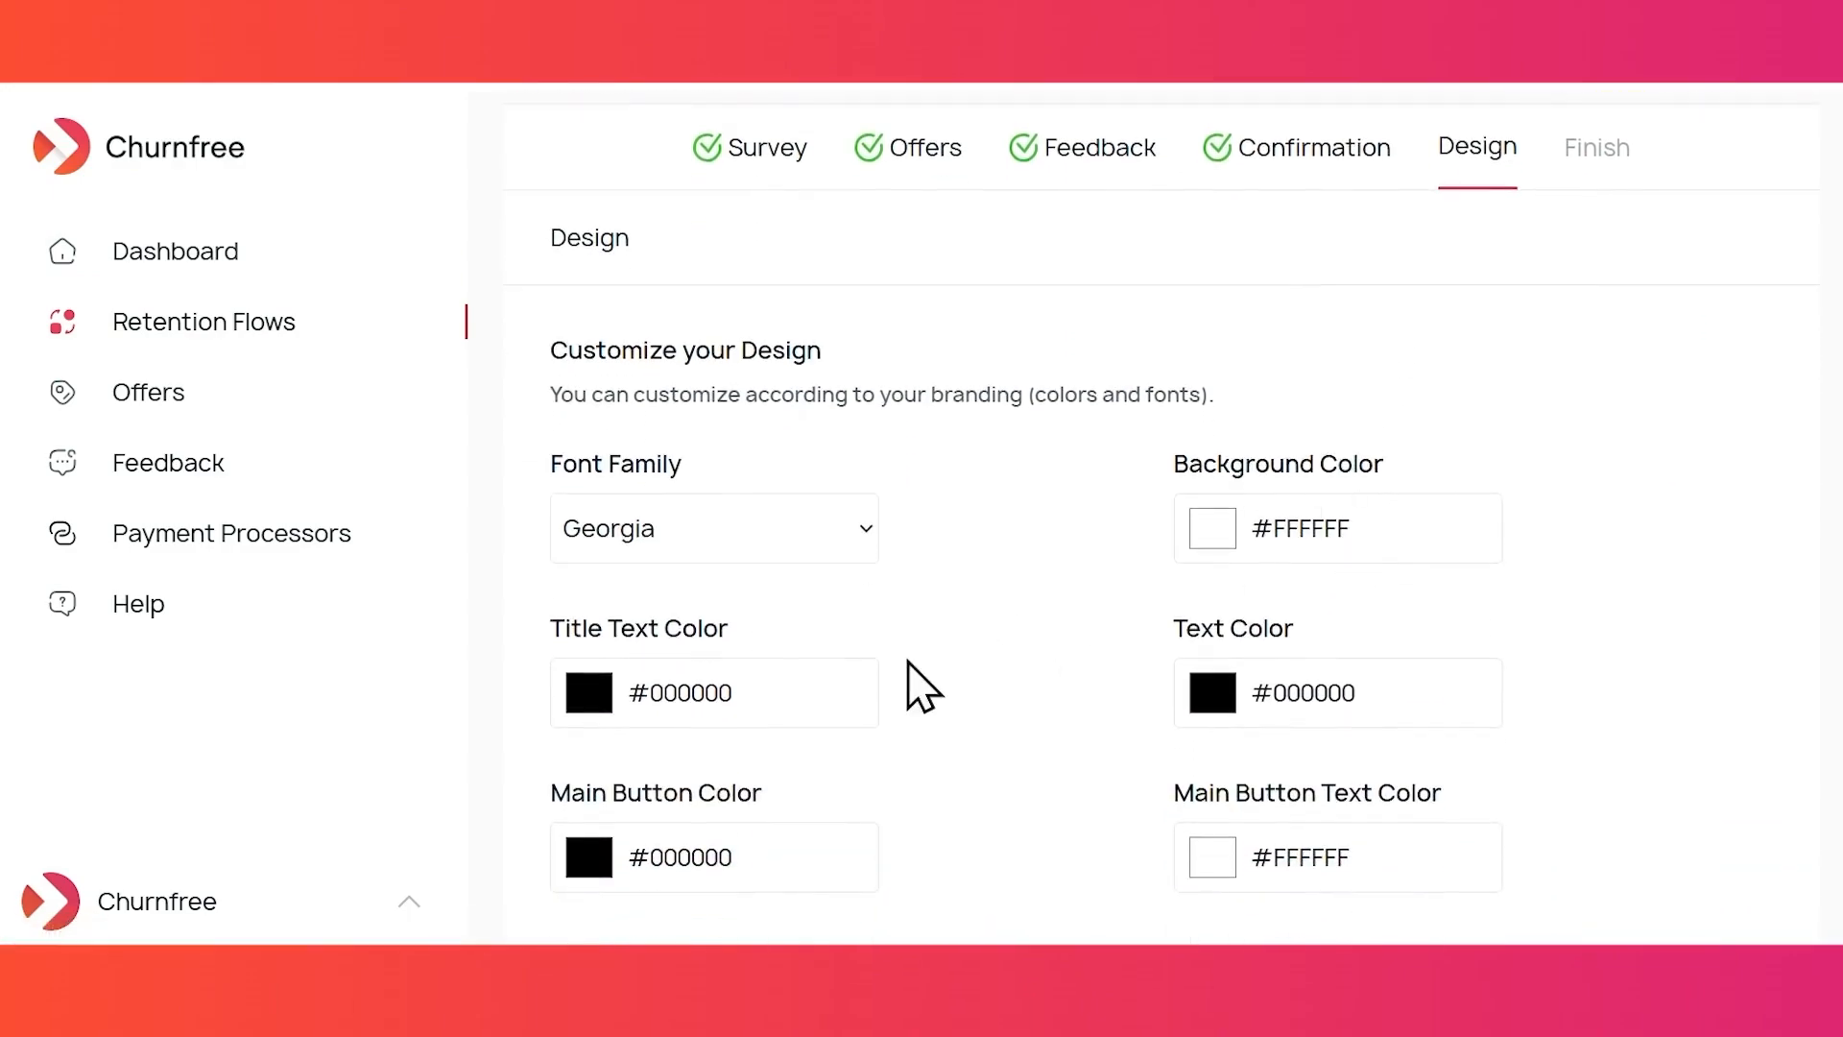
pyautogui.click(852, 555)
pyautogui.click(749, 411)
# - Make the title text colour red and the body text colour dark red
pyautogui.scroll(-1, 967, 519)
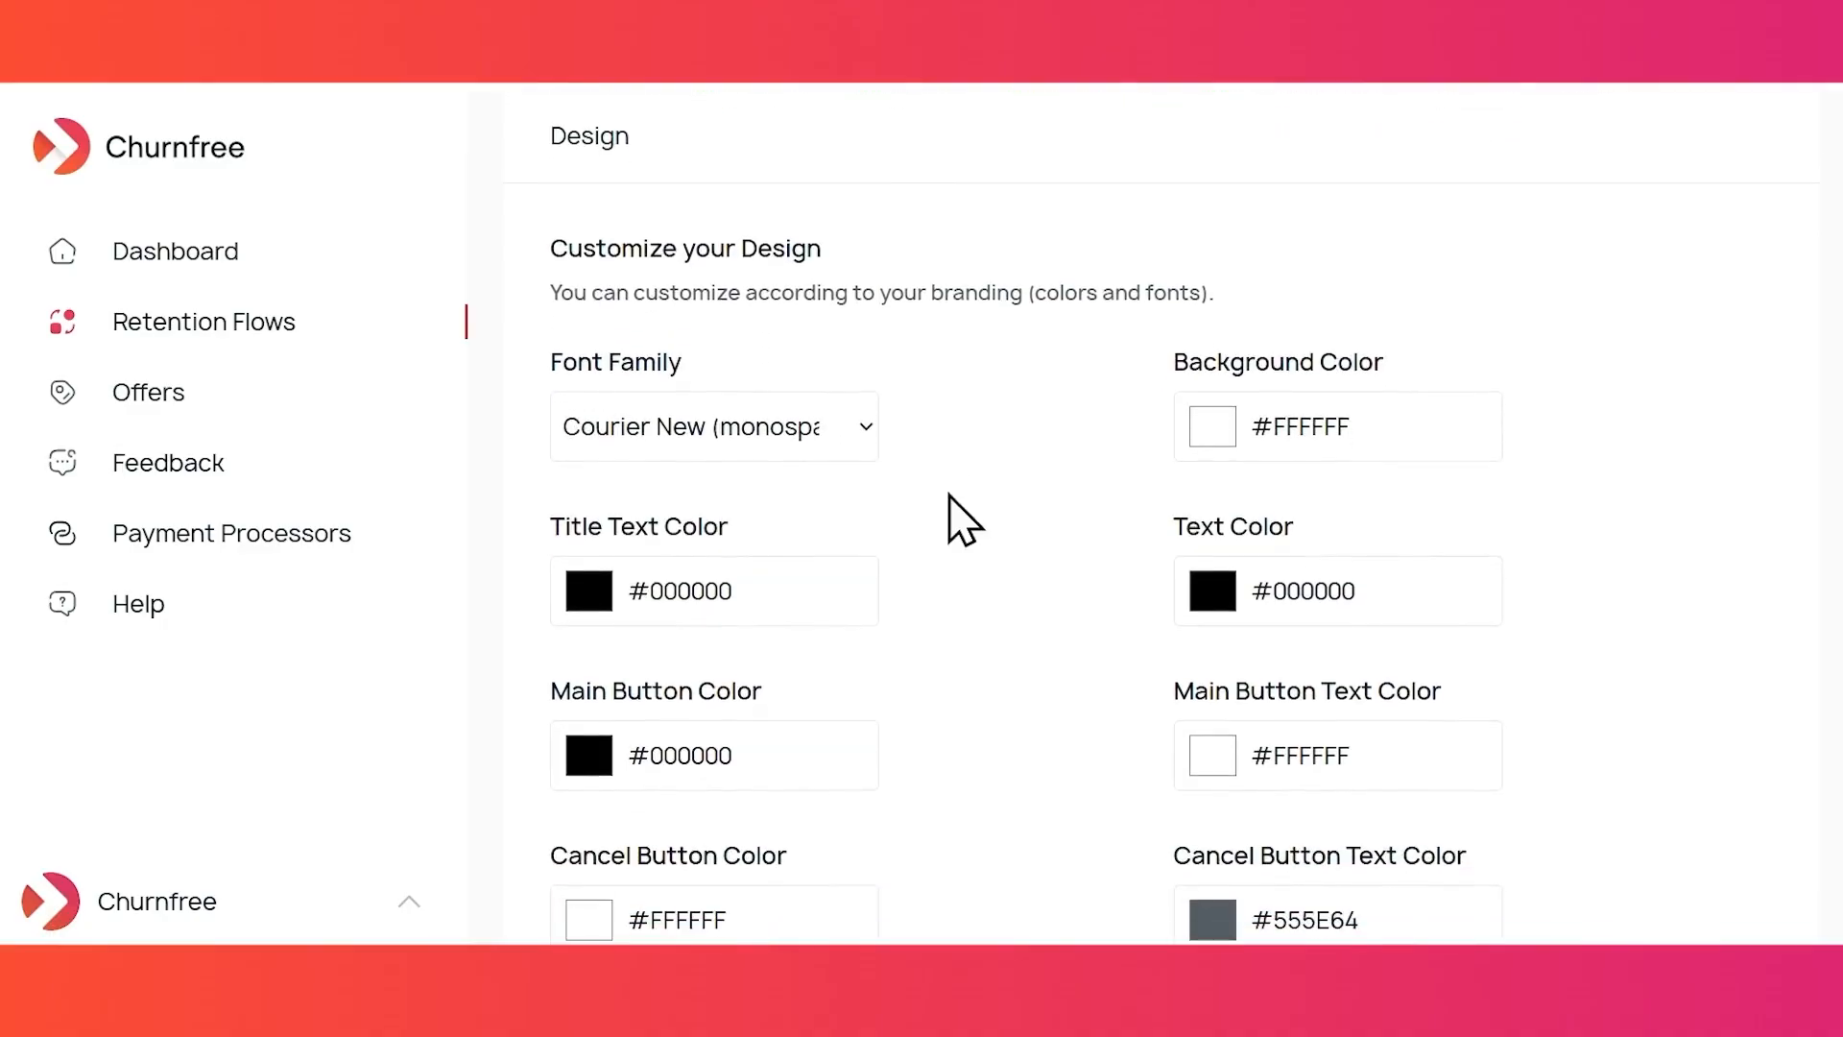
pyautogui.click(588, 591)
pyautogui.click(897, 197)
pyautogui.click(1211, 574)
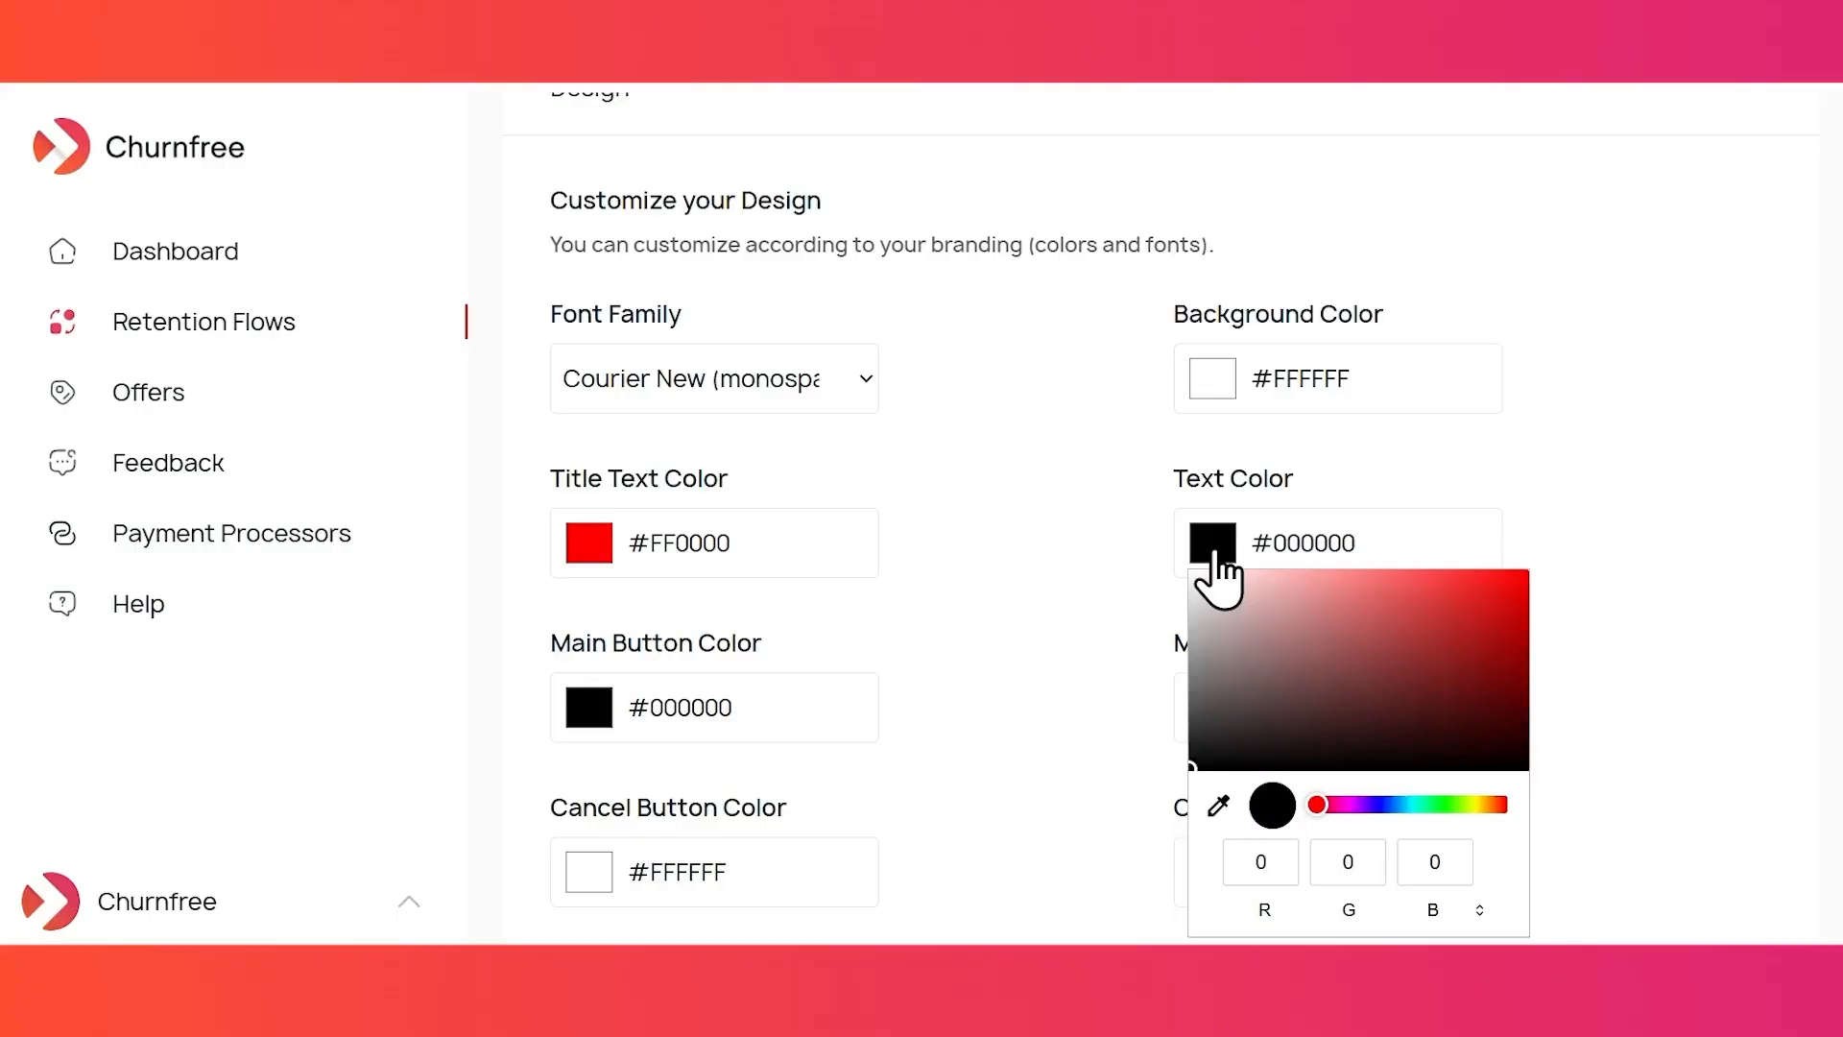
pyautogui.click(1412, 648)
pyautogui.click(1025, 648)
# - Set the Cancel Button Text Color to red #D11515
pyautogui.scroll(-2, 873, 797)
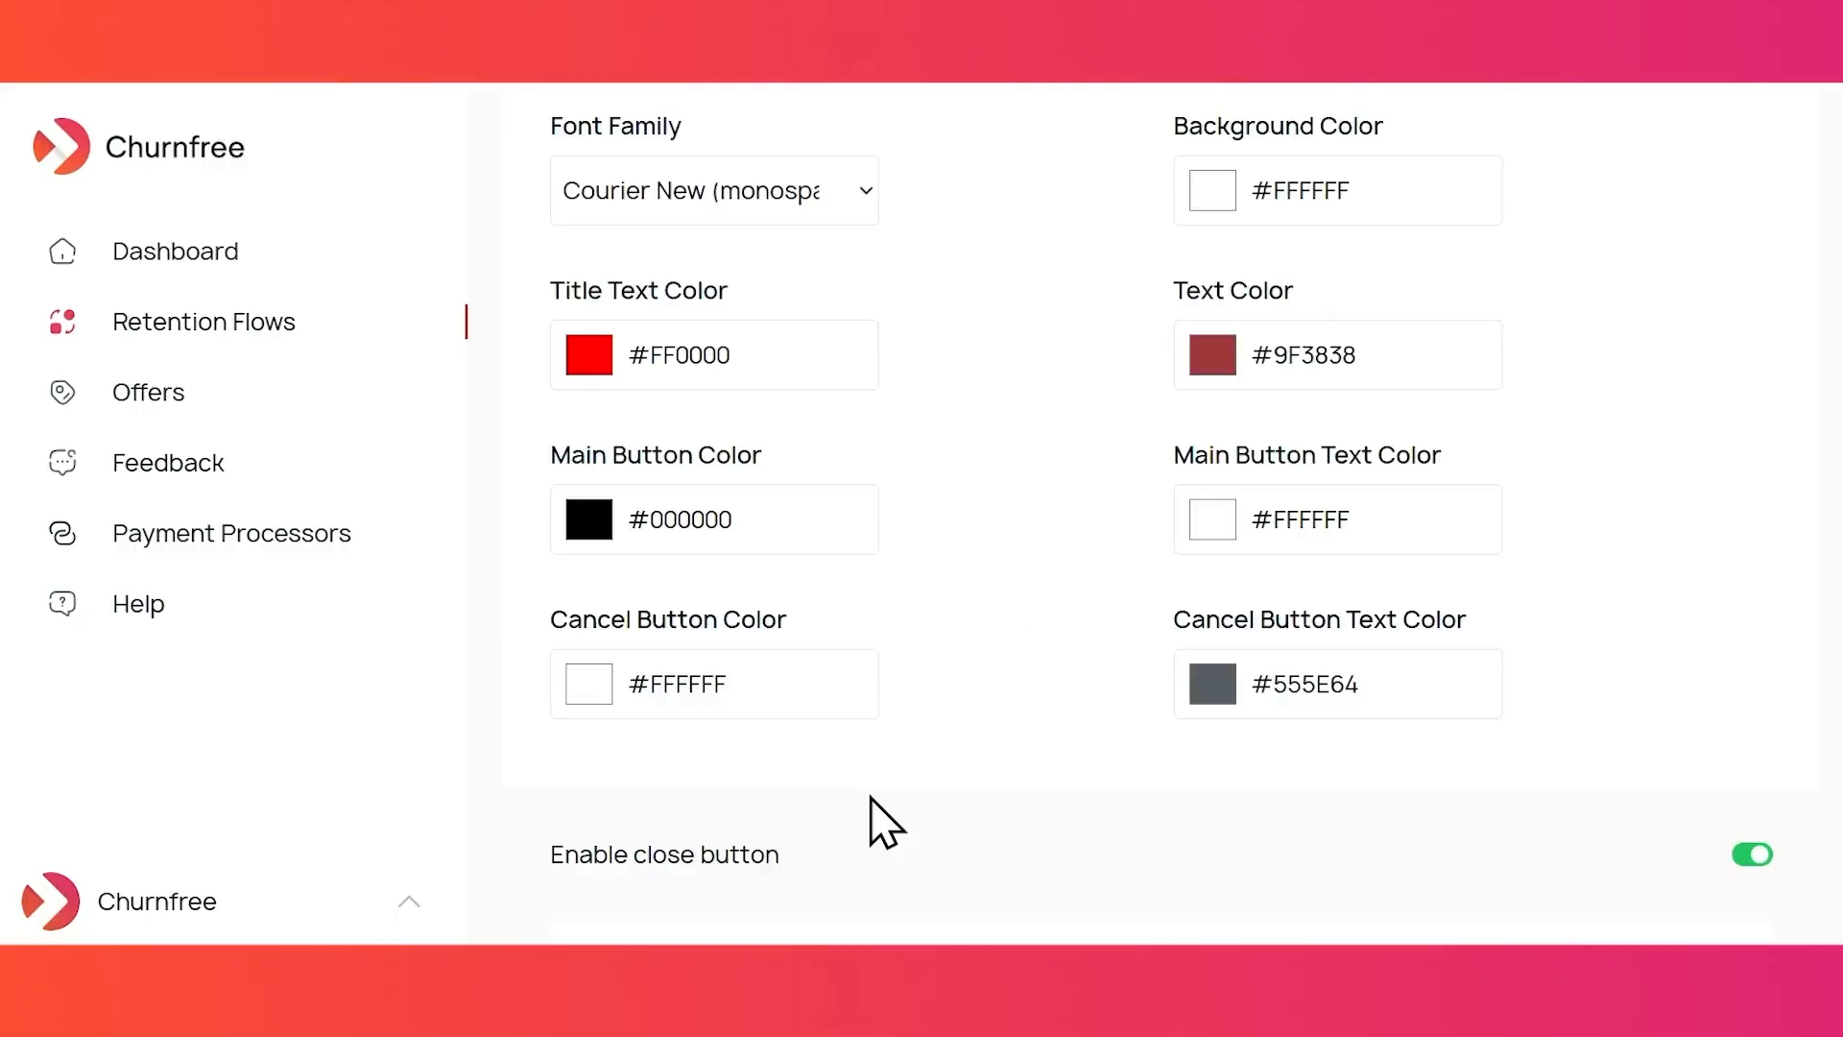
pyautogui.click(1206, 691)
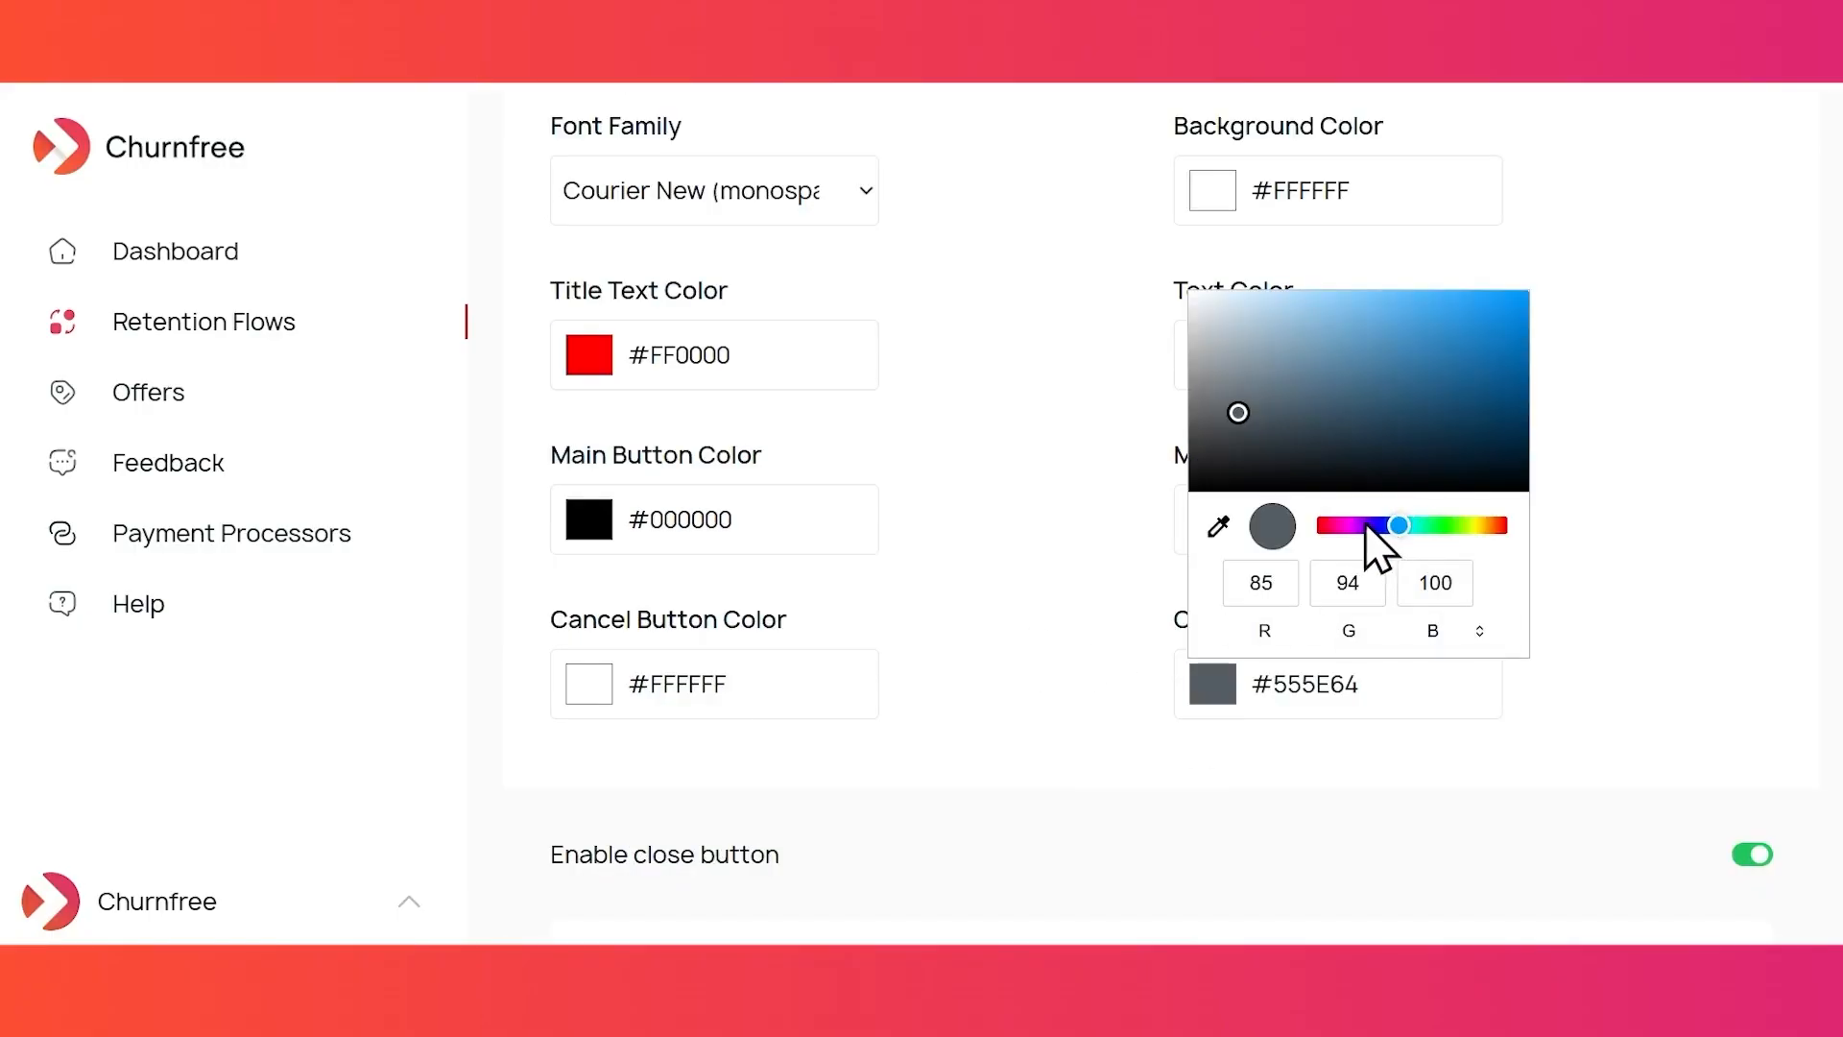
pyautogui.moveTo(1368, 528); pyautogui.dragTo(1336, 526)
pyautogui.click(1486, 526)
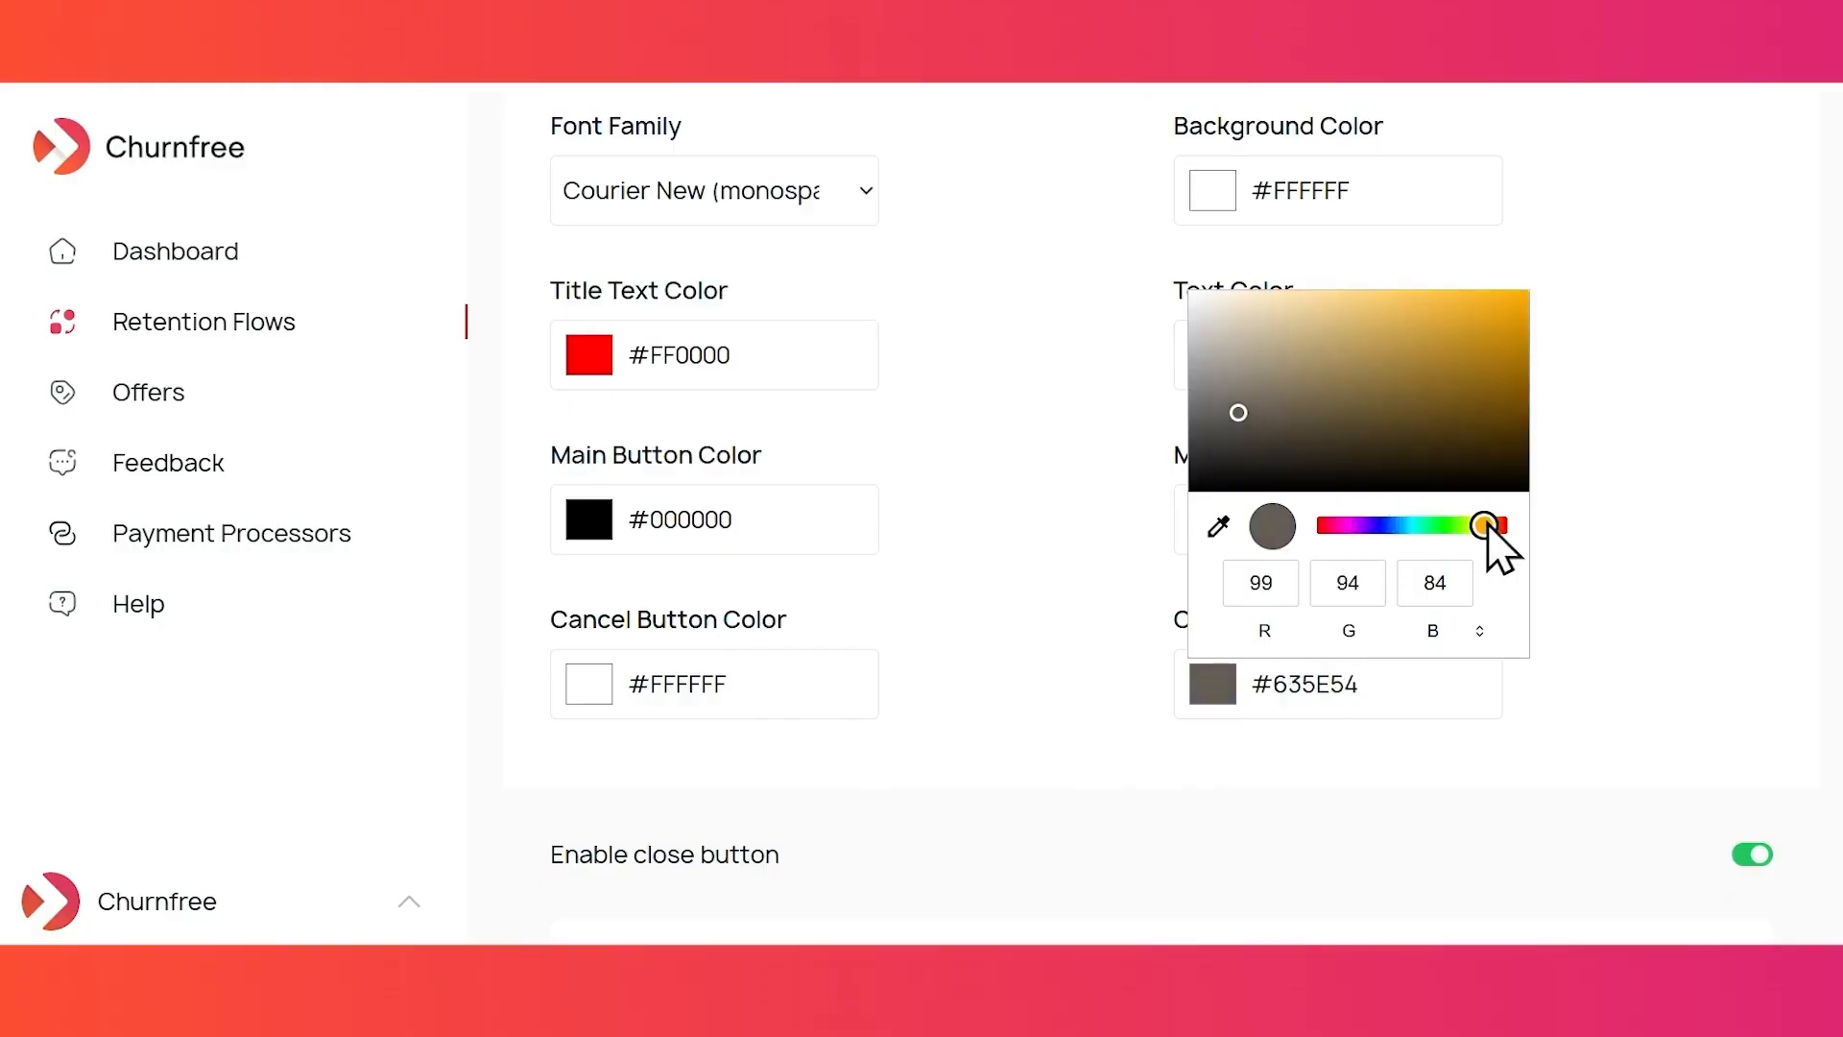
pyautogui.moveTo(1488, 529); pyautogui.dragTo(1505, 527)
pyautogui.click(1491, 320)
pyautogui.click(1687, 490)
# - Change the flow's font family from Courier New to Trebuchet MS
pyautogui.scroll(-1, 1687, 489)
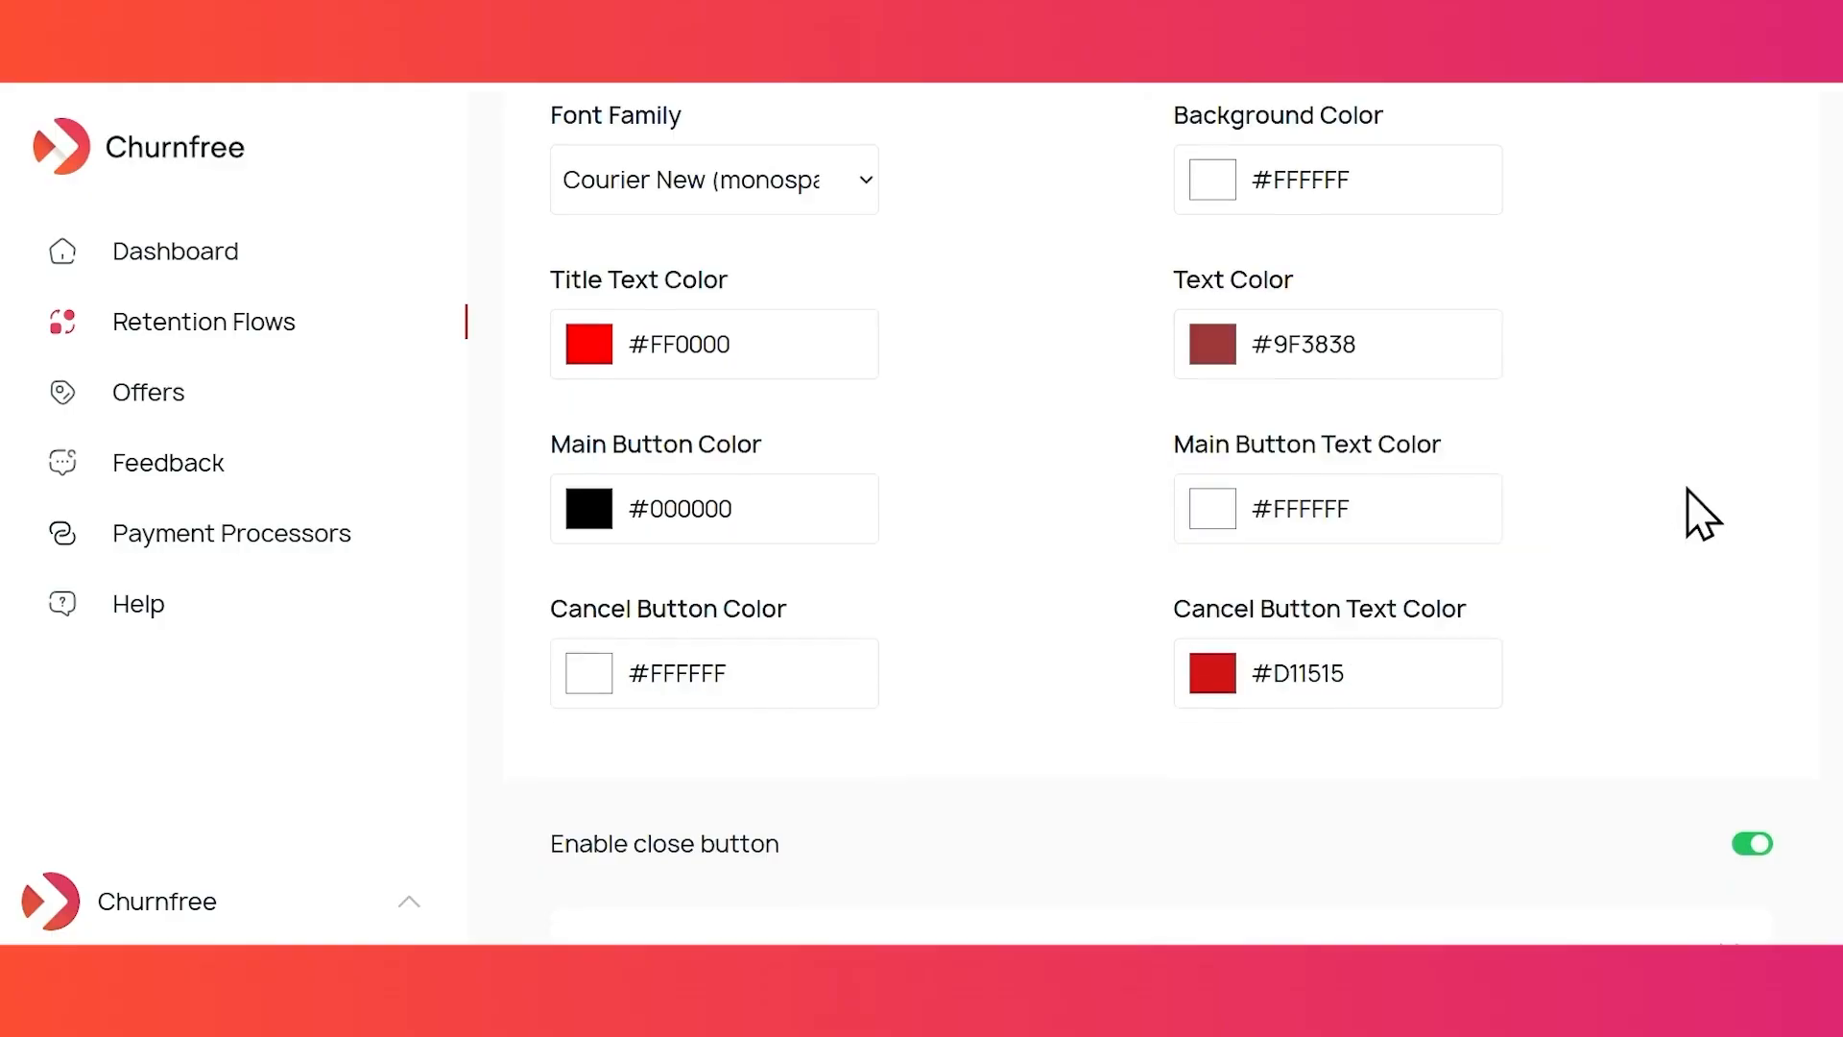
pyautogui.scroll(-5, 1688, 490)
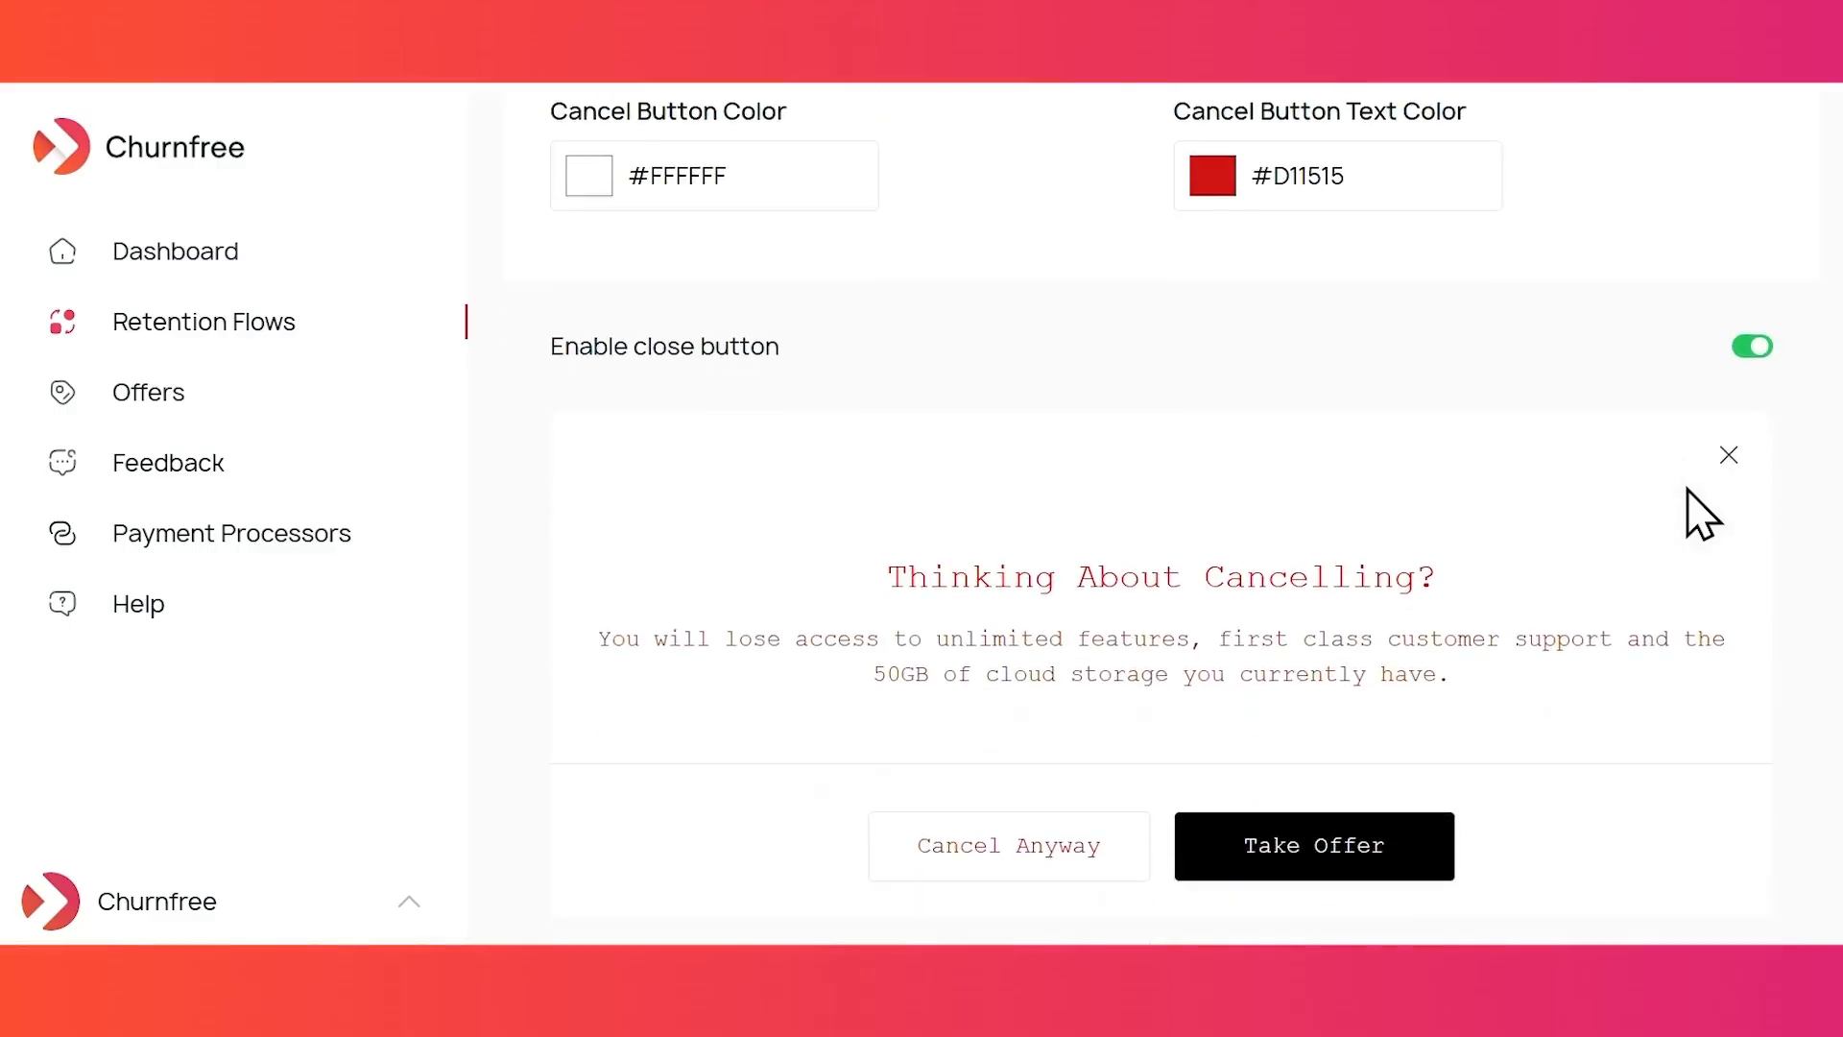
pyautogui.scroll(-2, 1702, 514)
pyautogui.scroll(8, 943, 641)
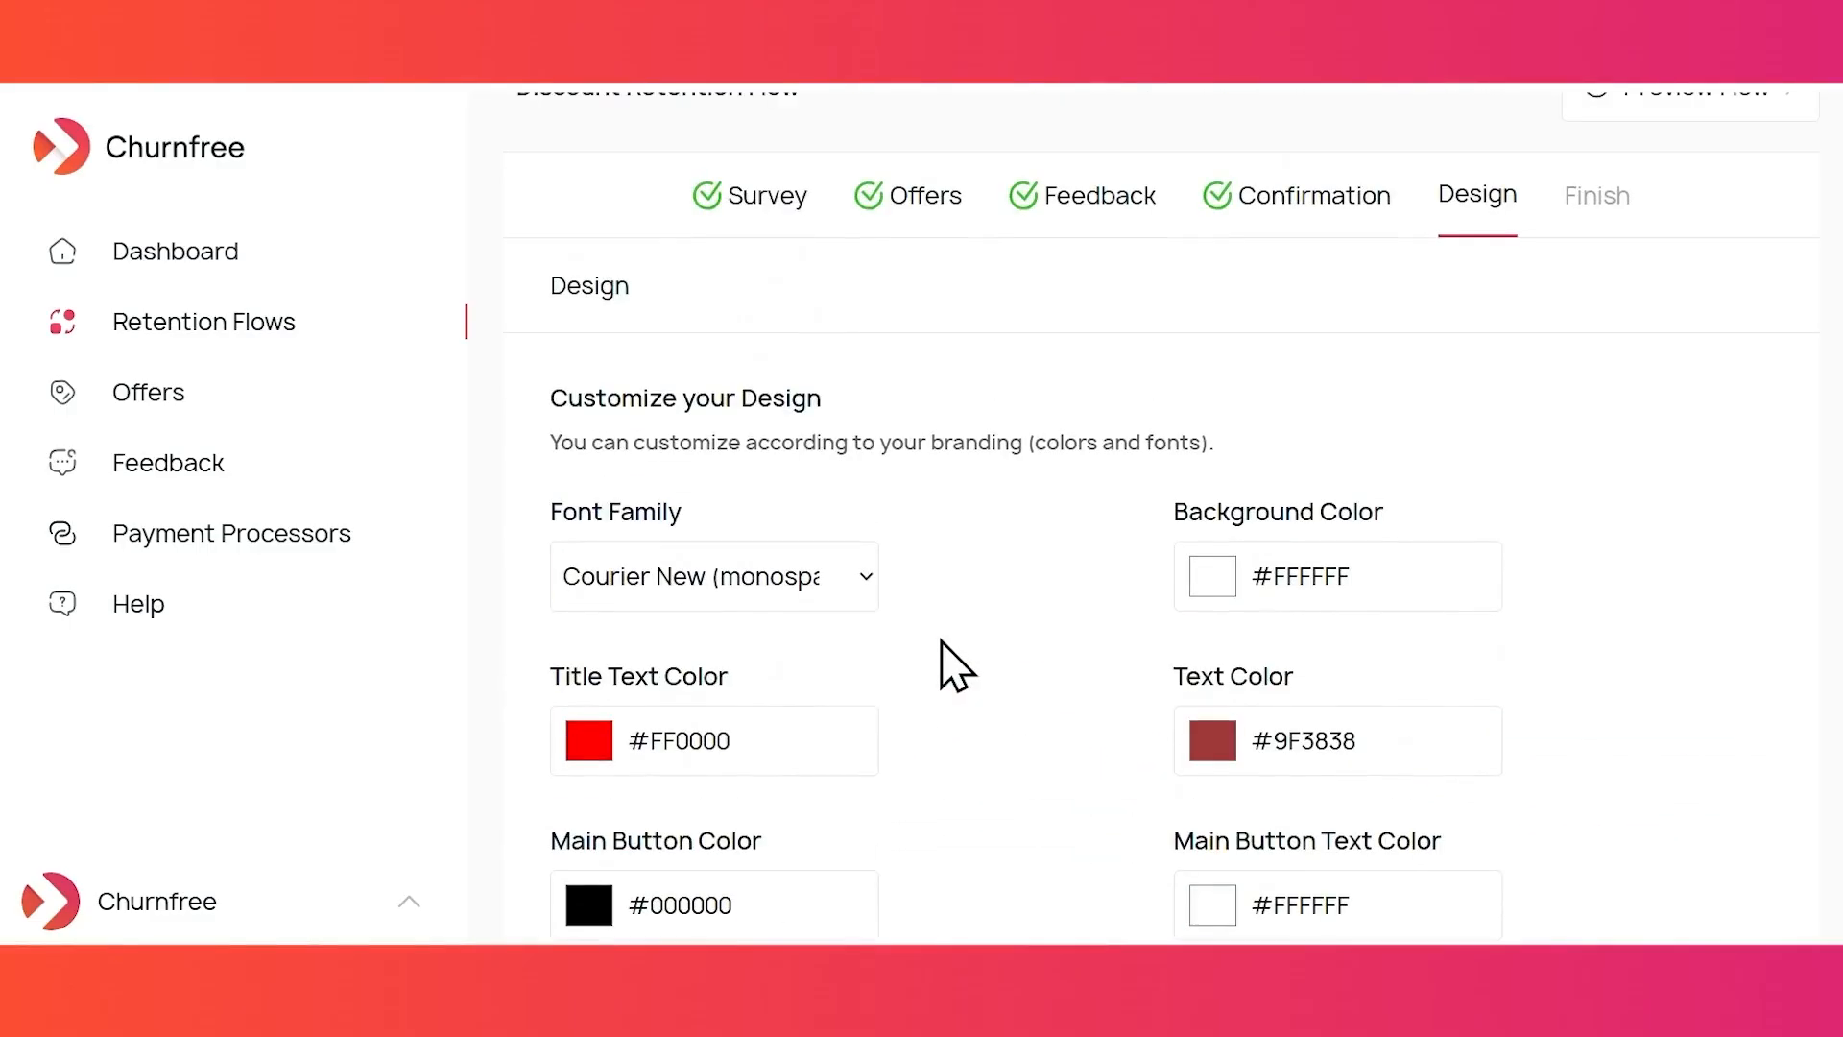
pyautogui.click(802, 580)
pyautogui.click(816, 246)
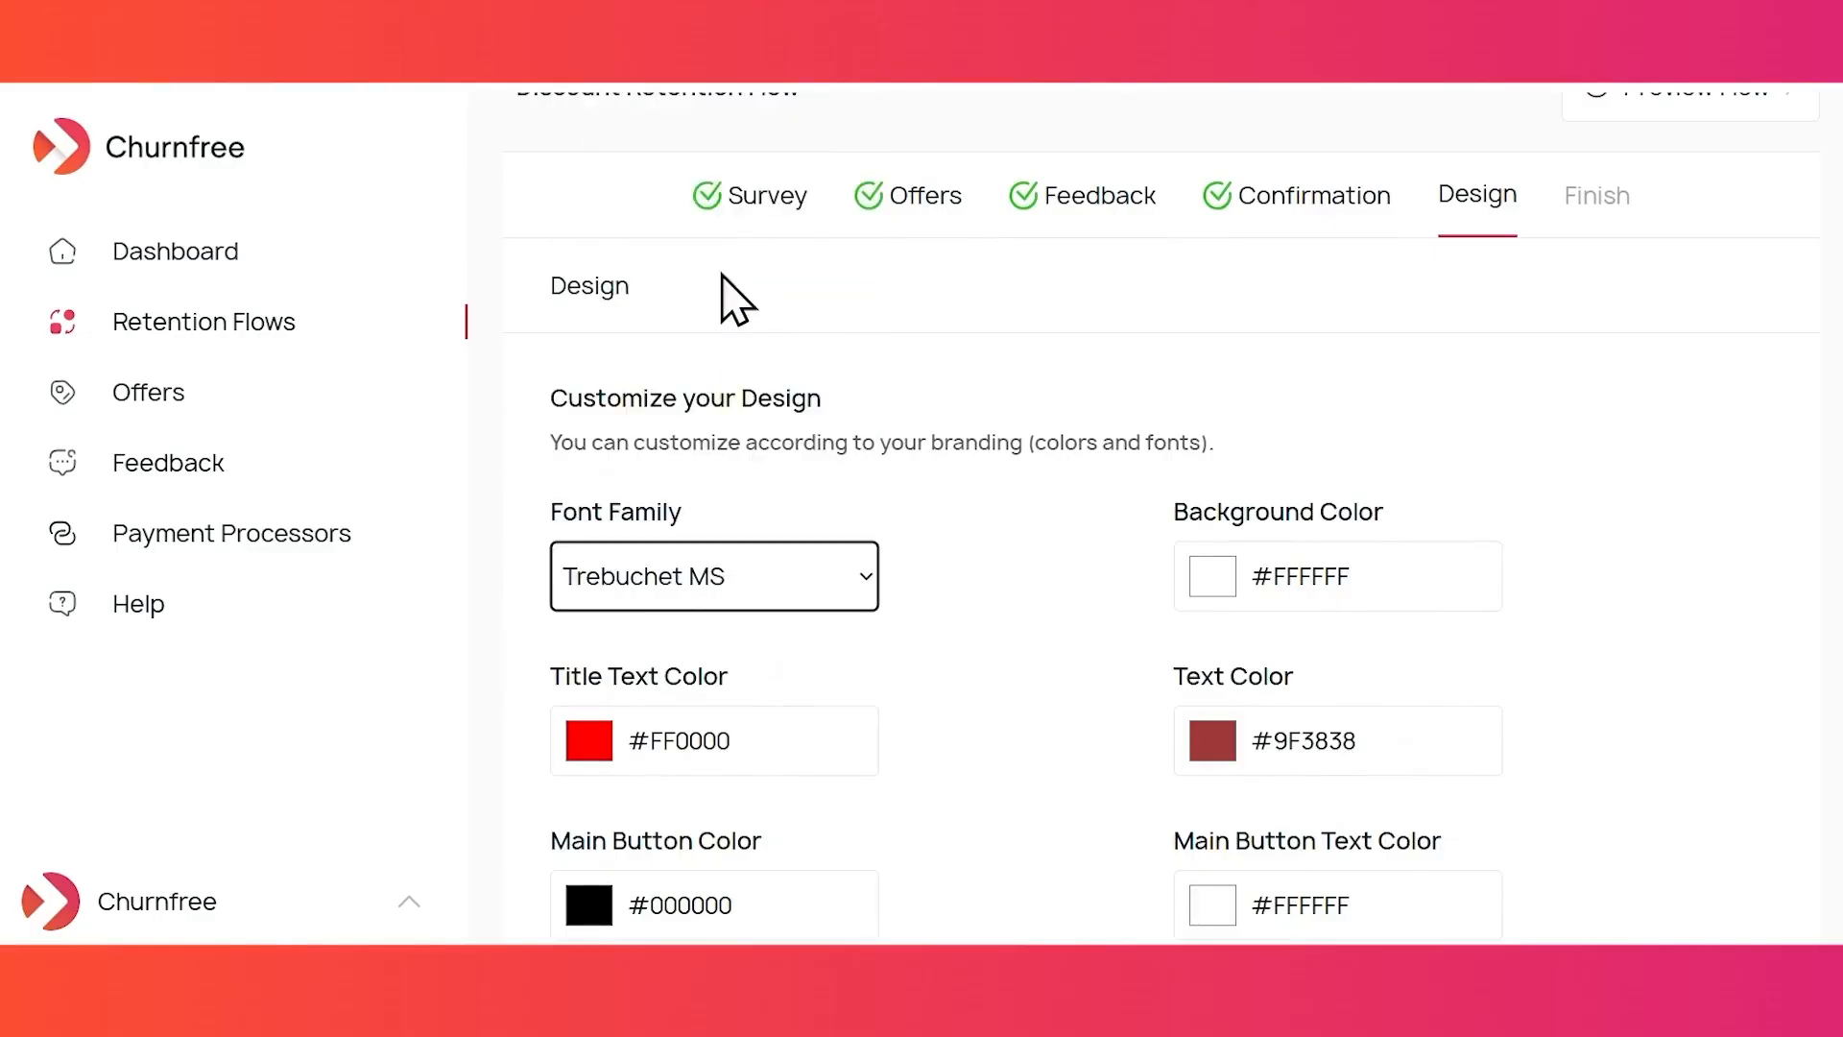
pyautogui.scroll(-10, 971, 576)
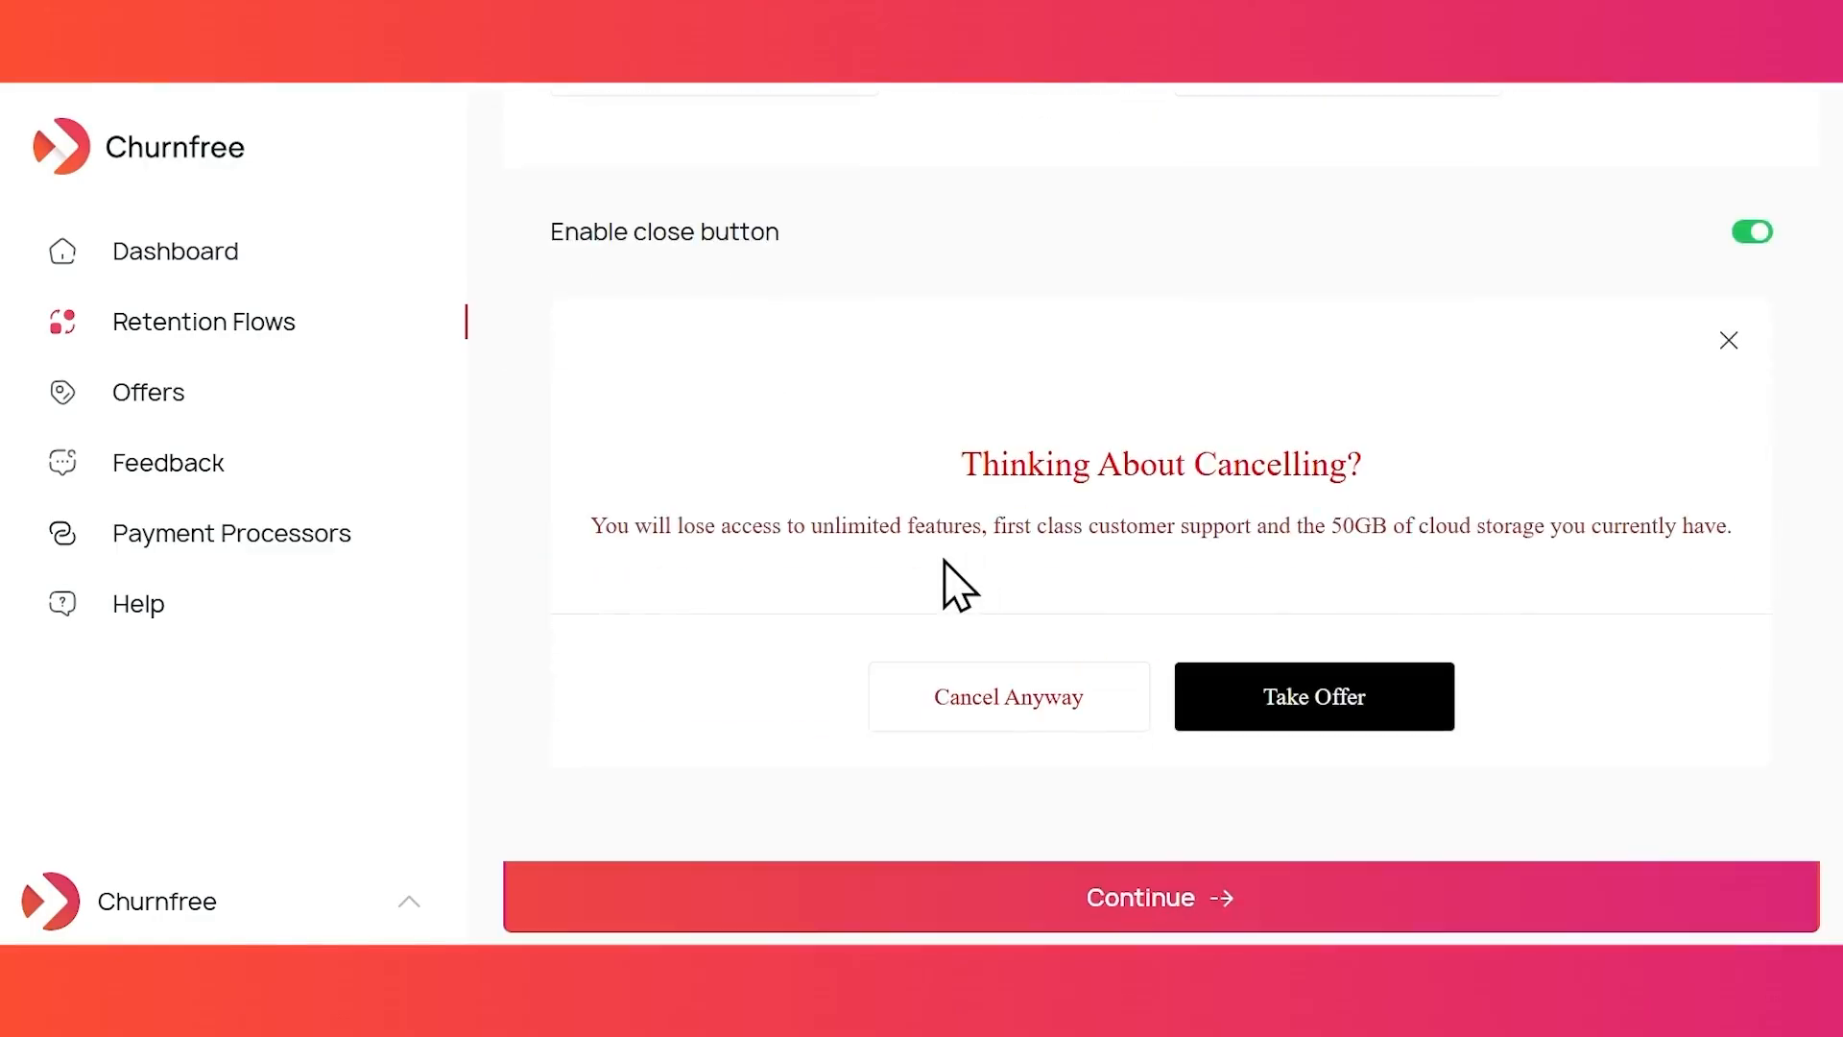
pyautogui.scroll(10, 1373, 653)
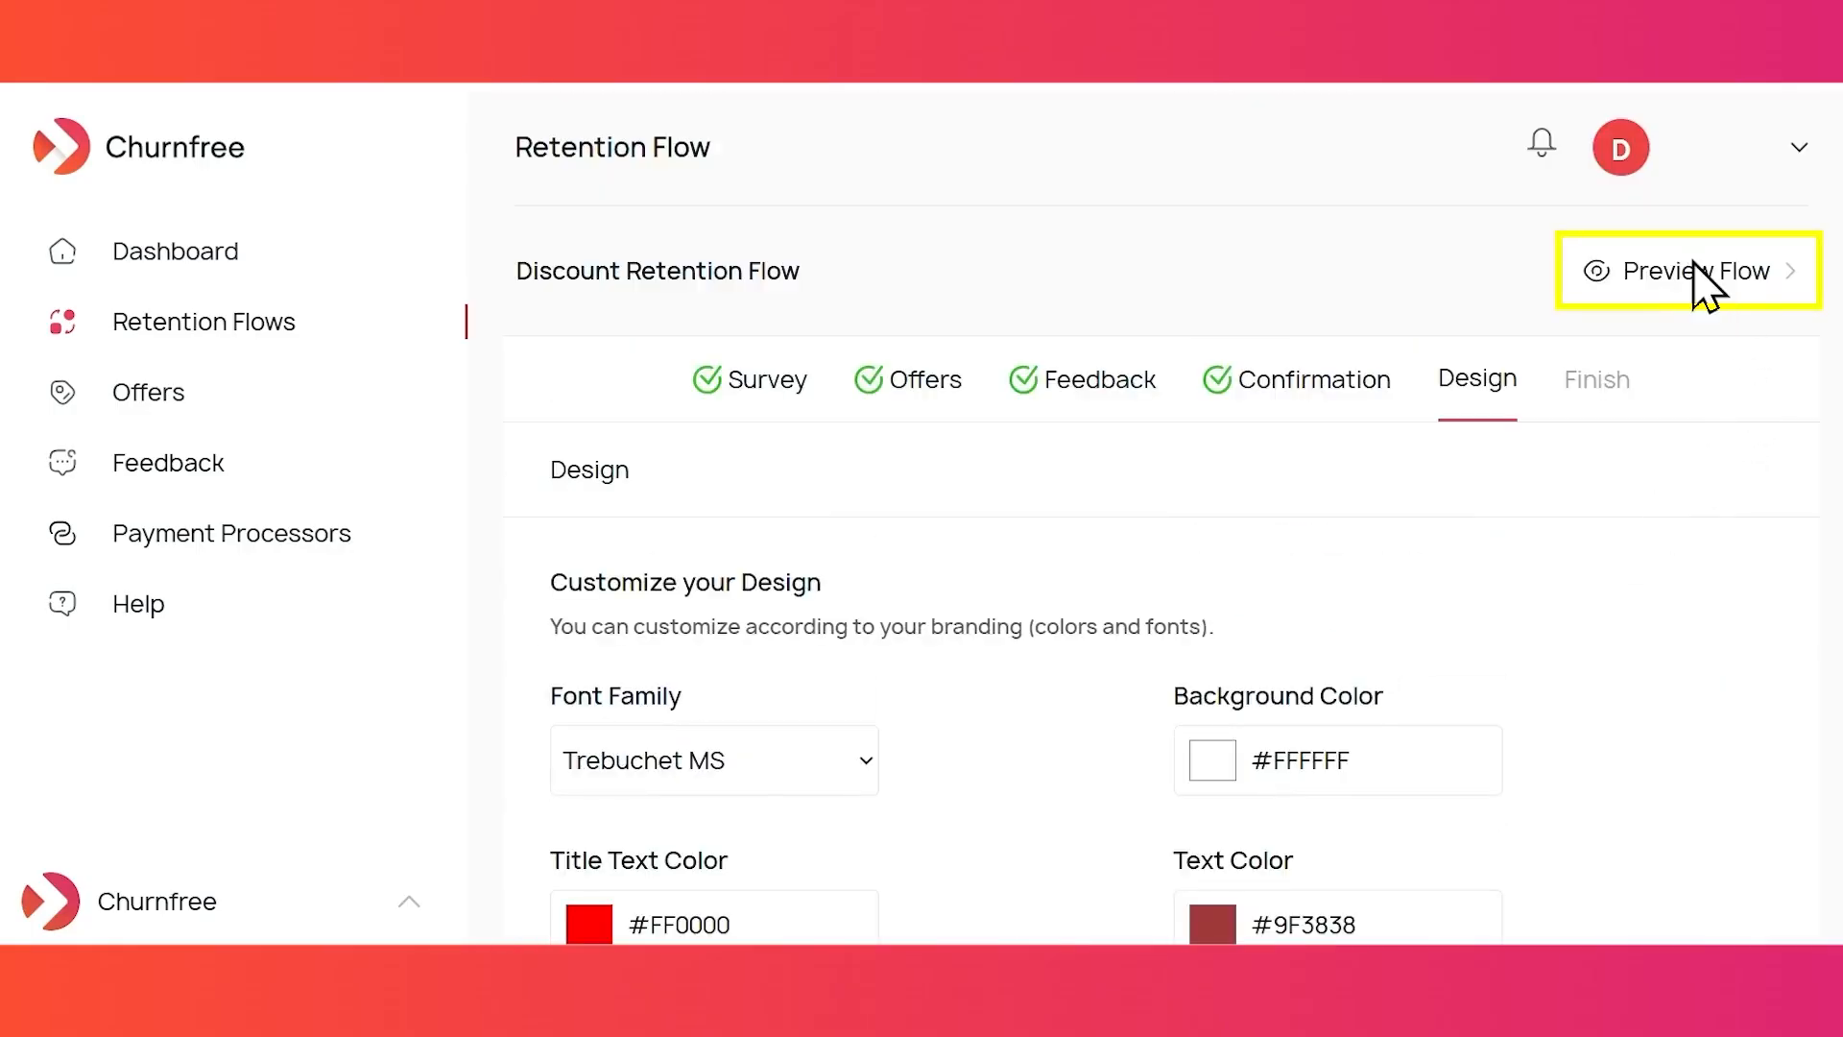
# - Preview the restyled Discount Retention Flow popup with Preview Flow
pyautogui.click(1704, 278)
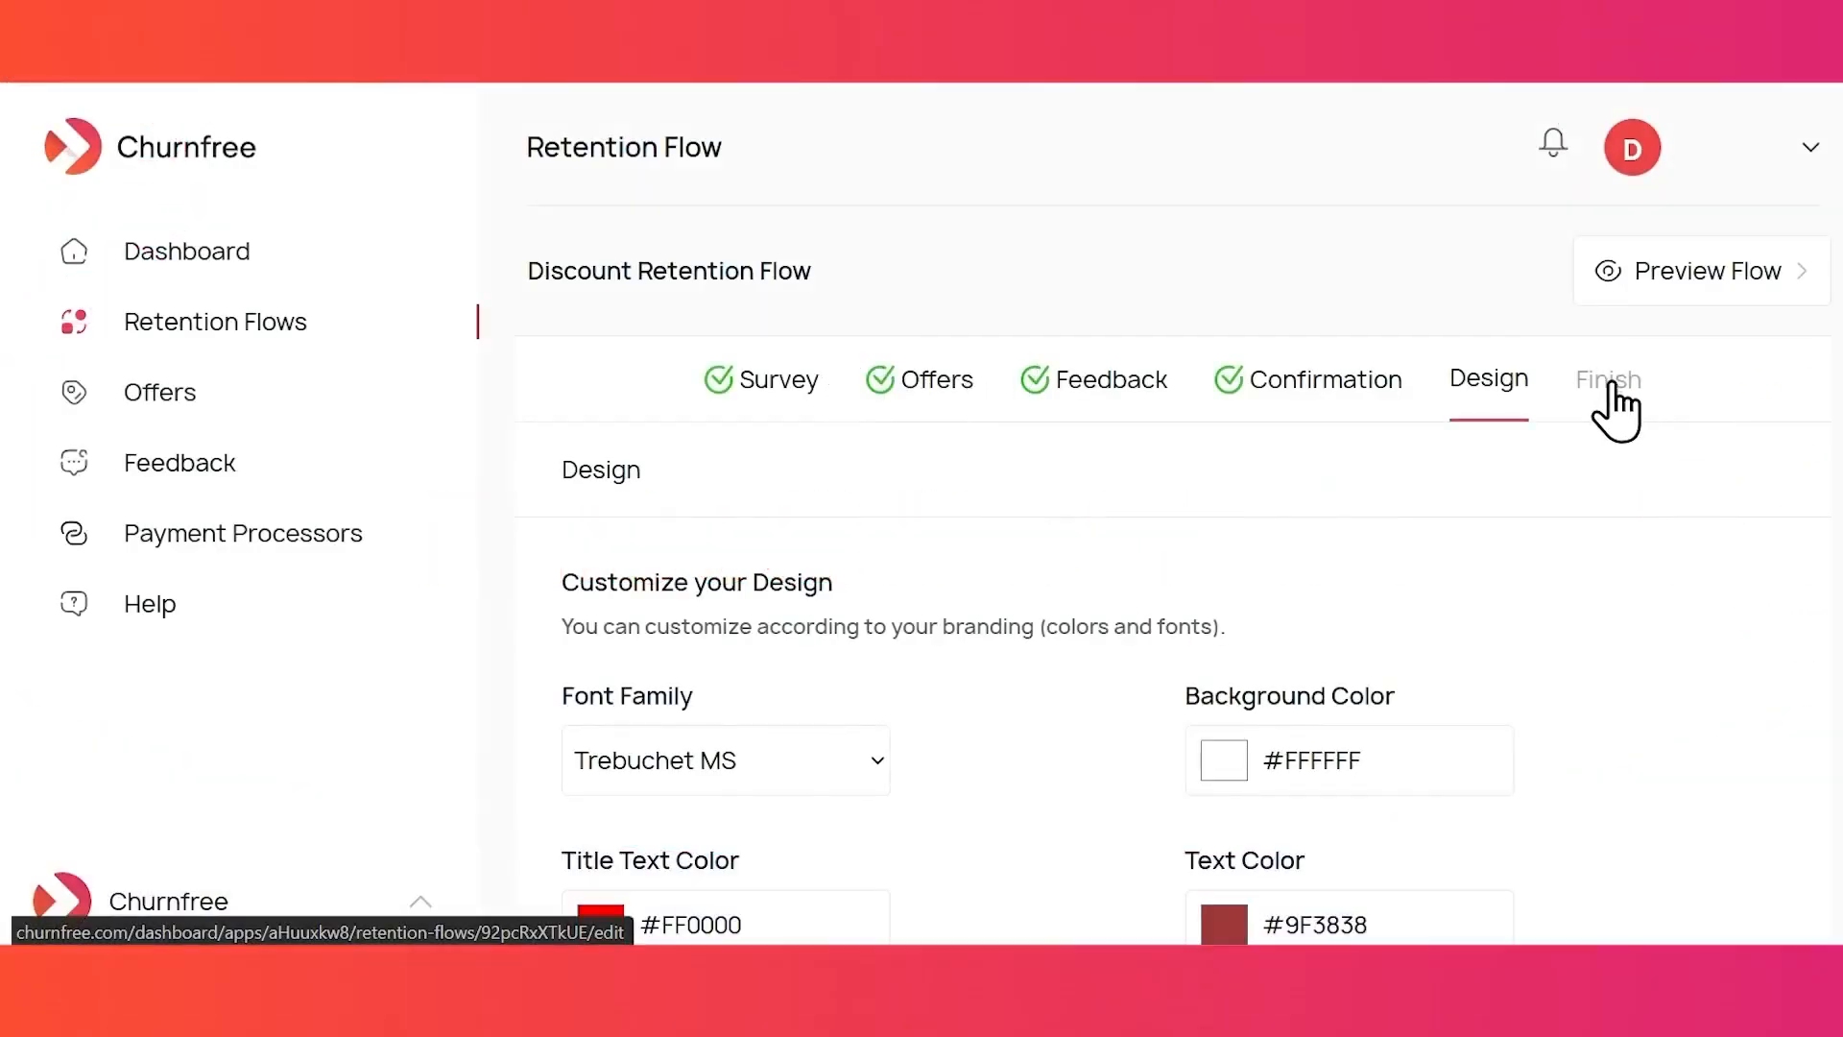
# - In the Finish step, copy the Step 1 embed script
pyautogui.click(1614, 407)
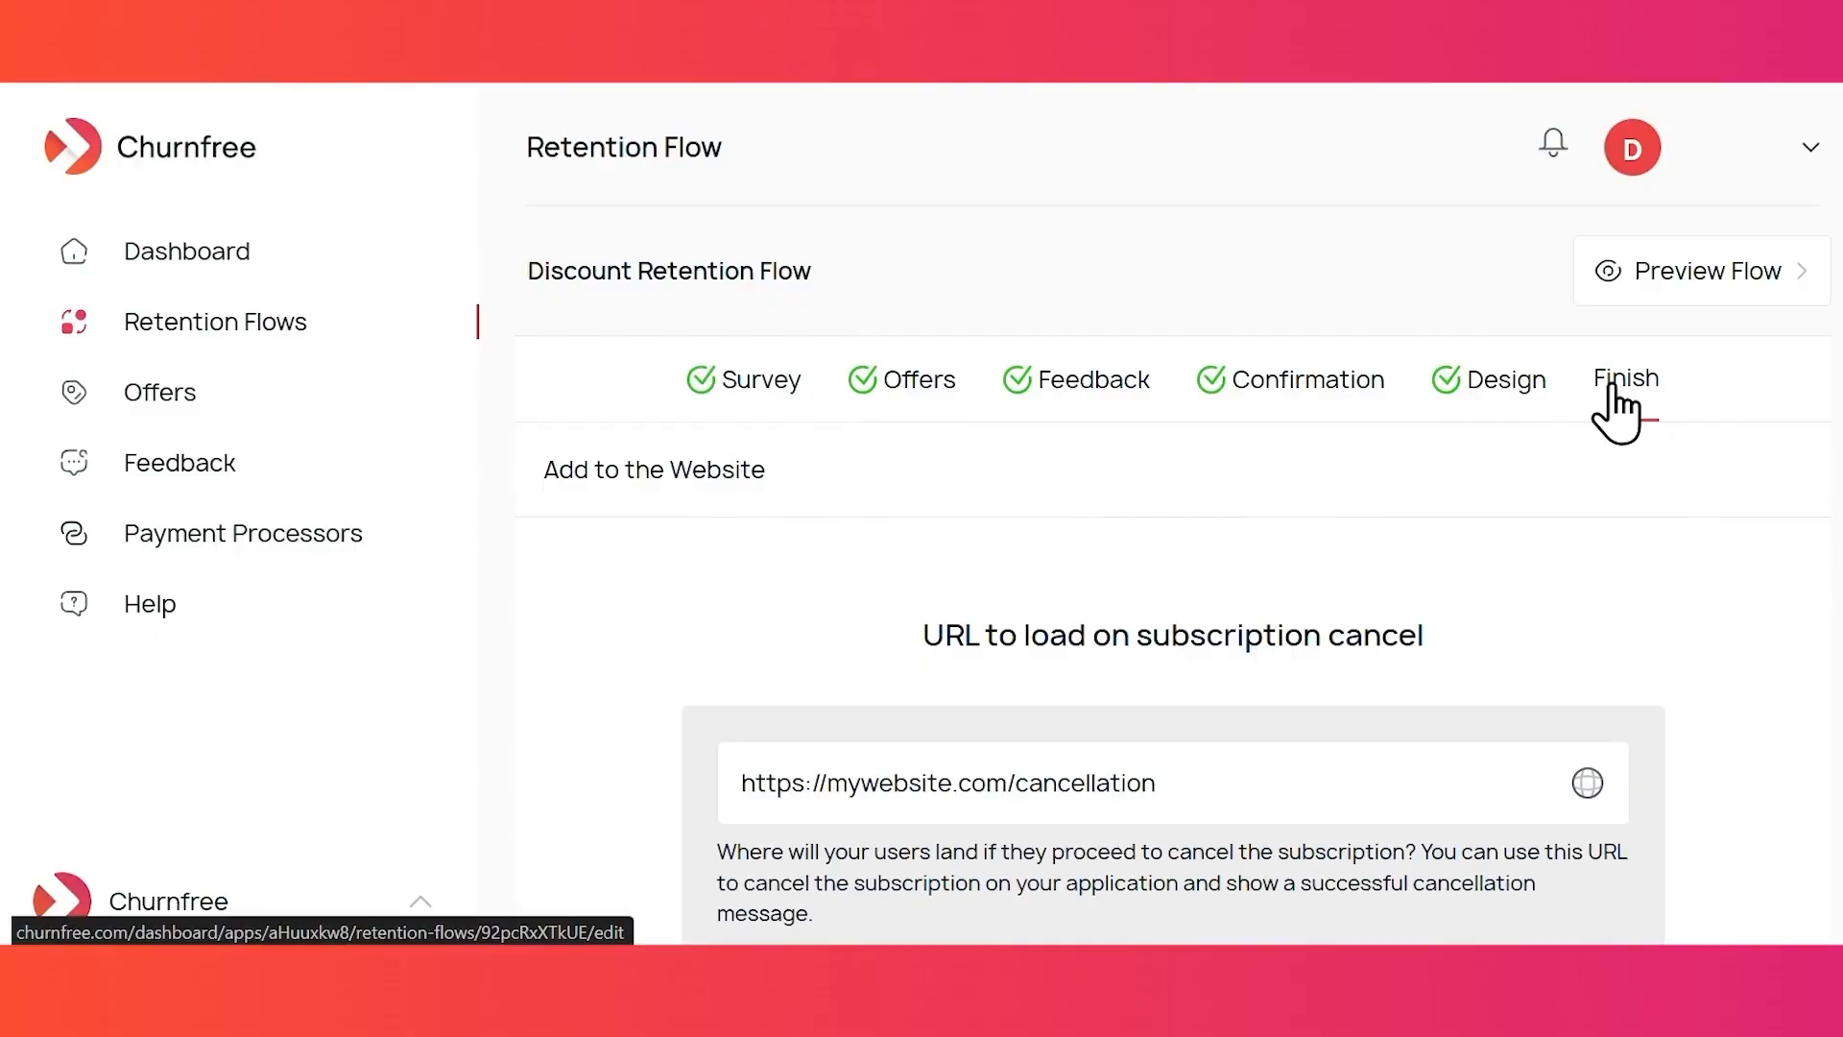
pyautogui.scroll(-1, 1637, 538)
pyautogui.scroll(-2, 1638, 539)
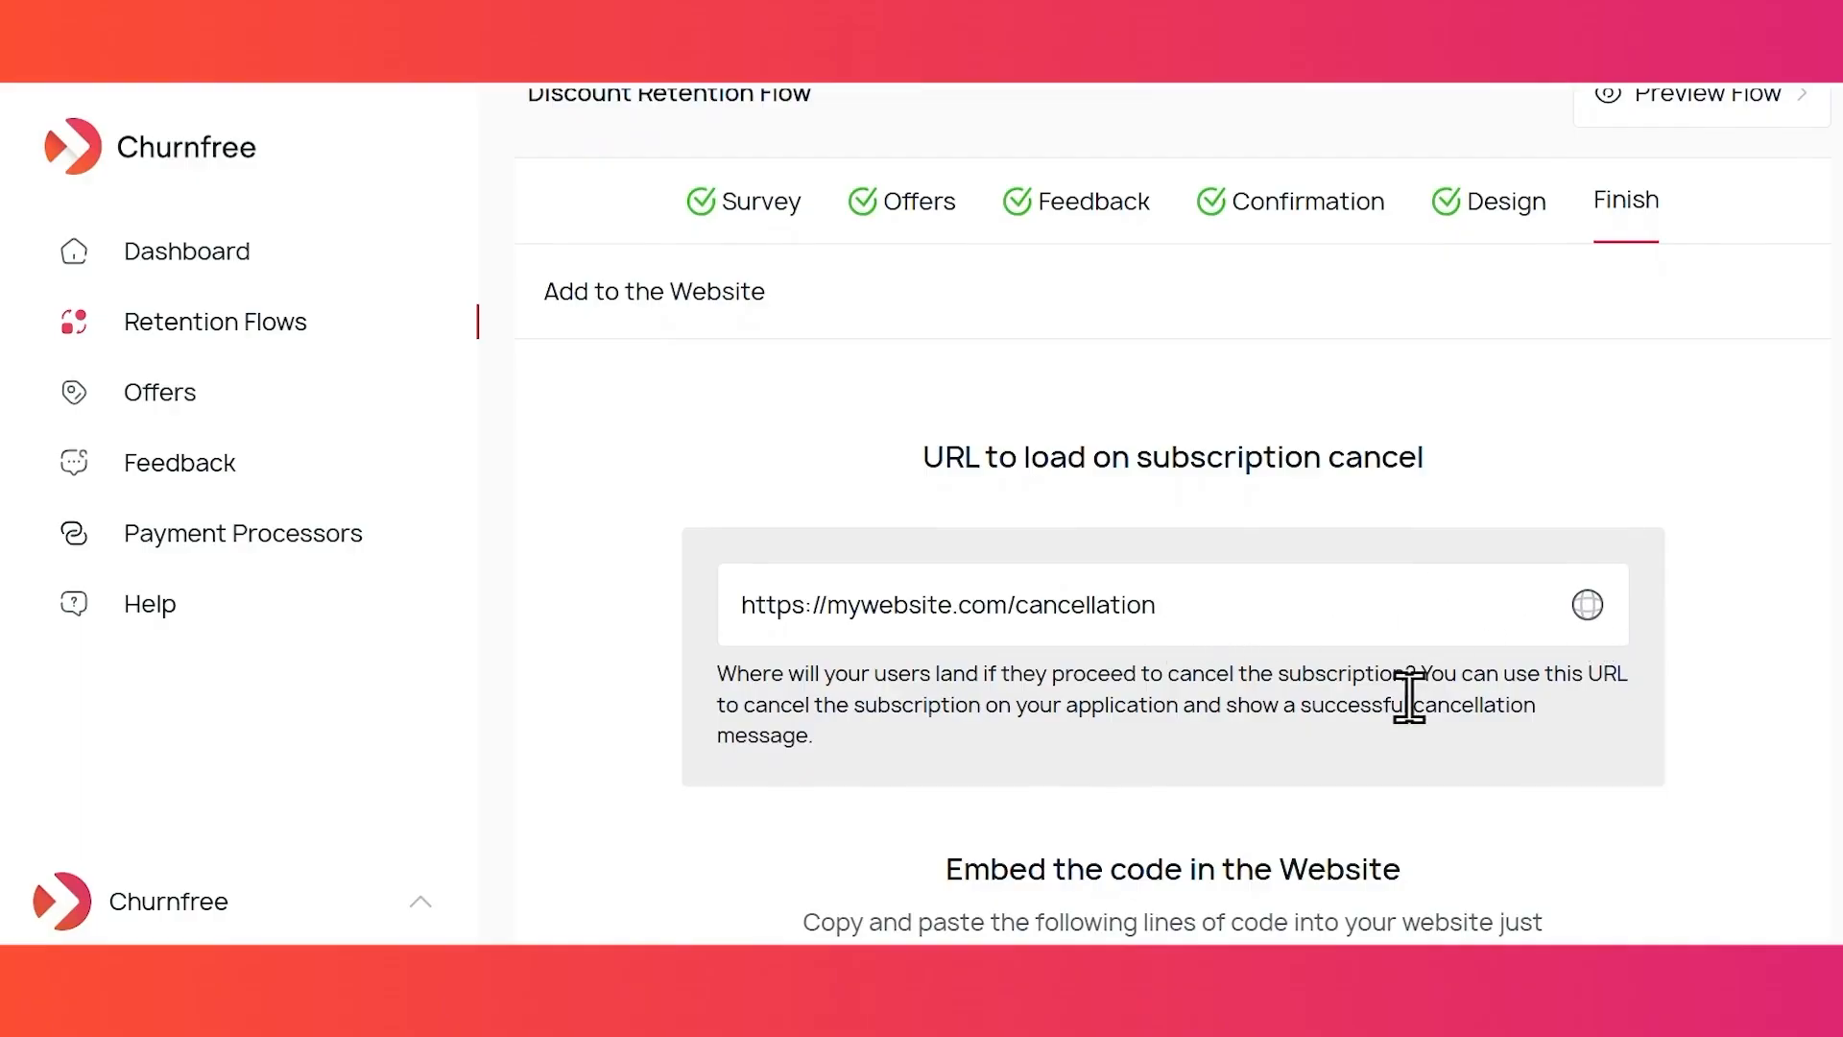
pyautogui.scroll(-8, 1409, 696)
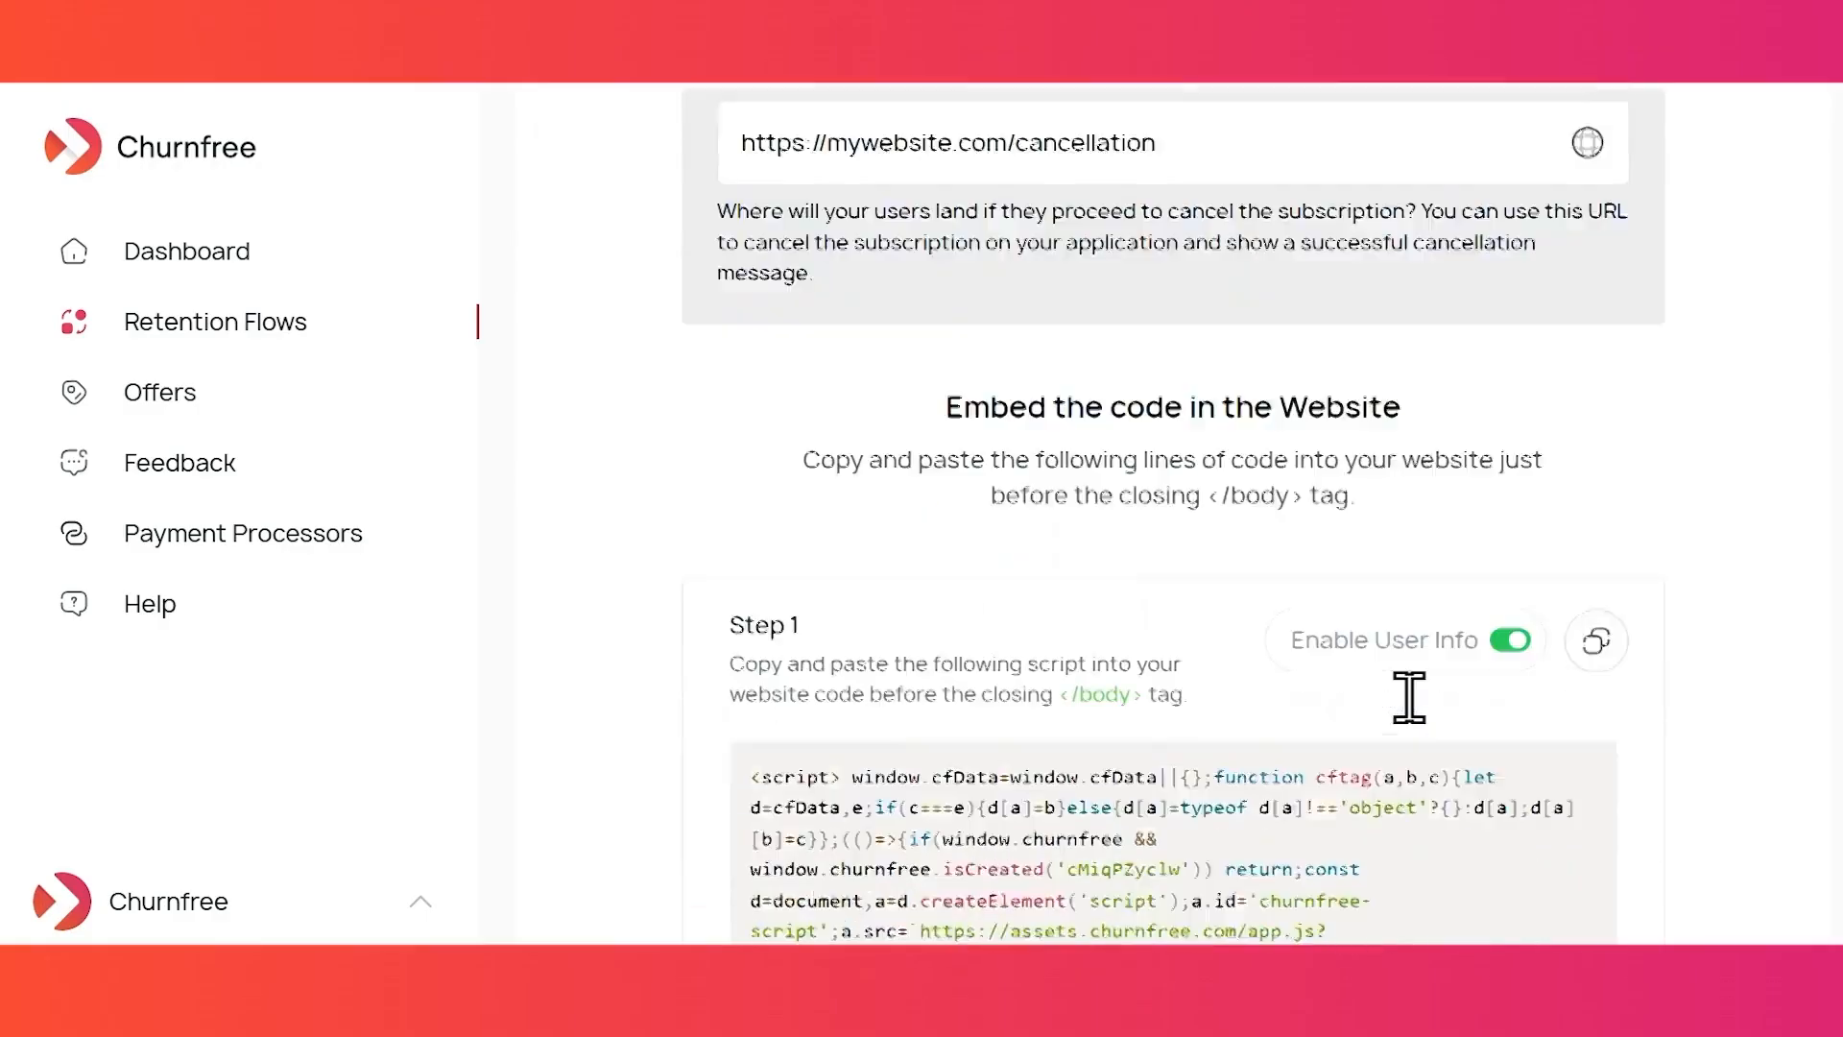
pyautogui.click(1596, 400)
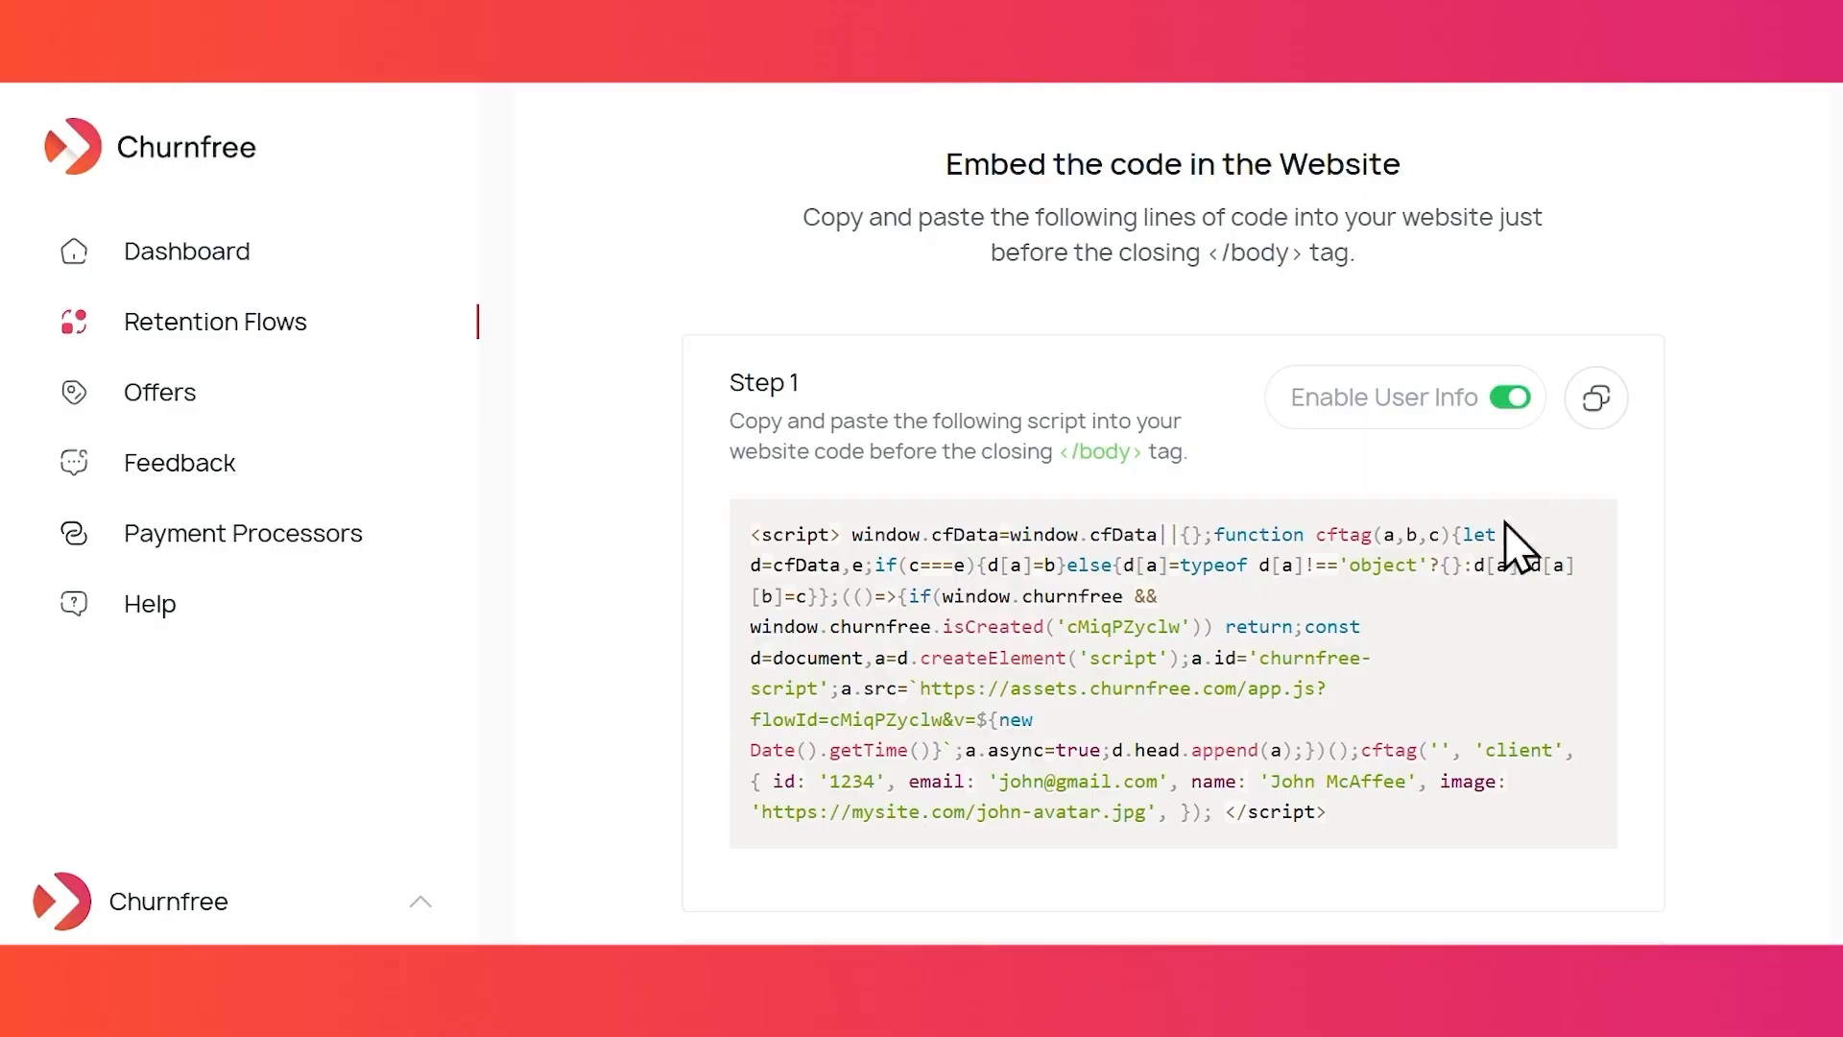
# - Publish the Discount Retention Flow so it is listed as Enabled
pyautogui.scroll(-5, 982, 509)
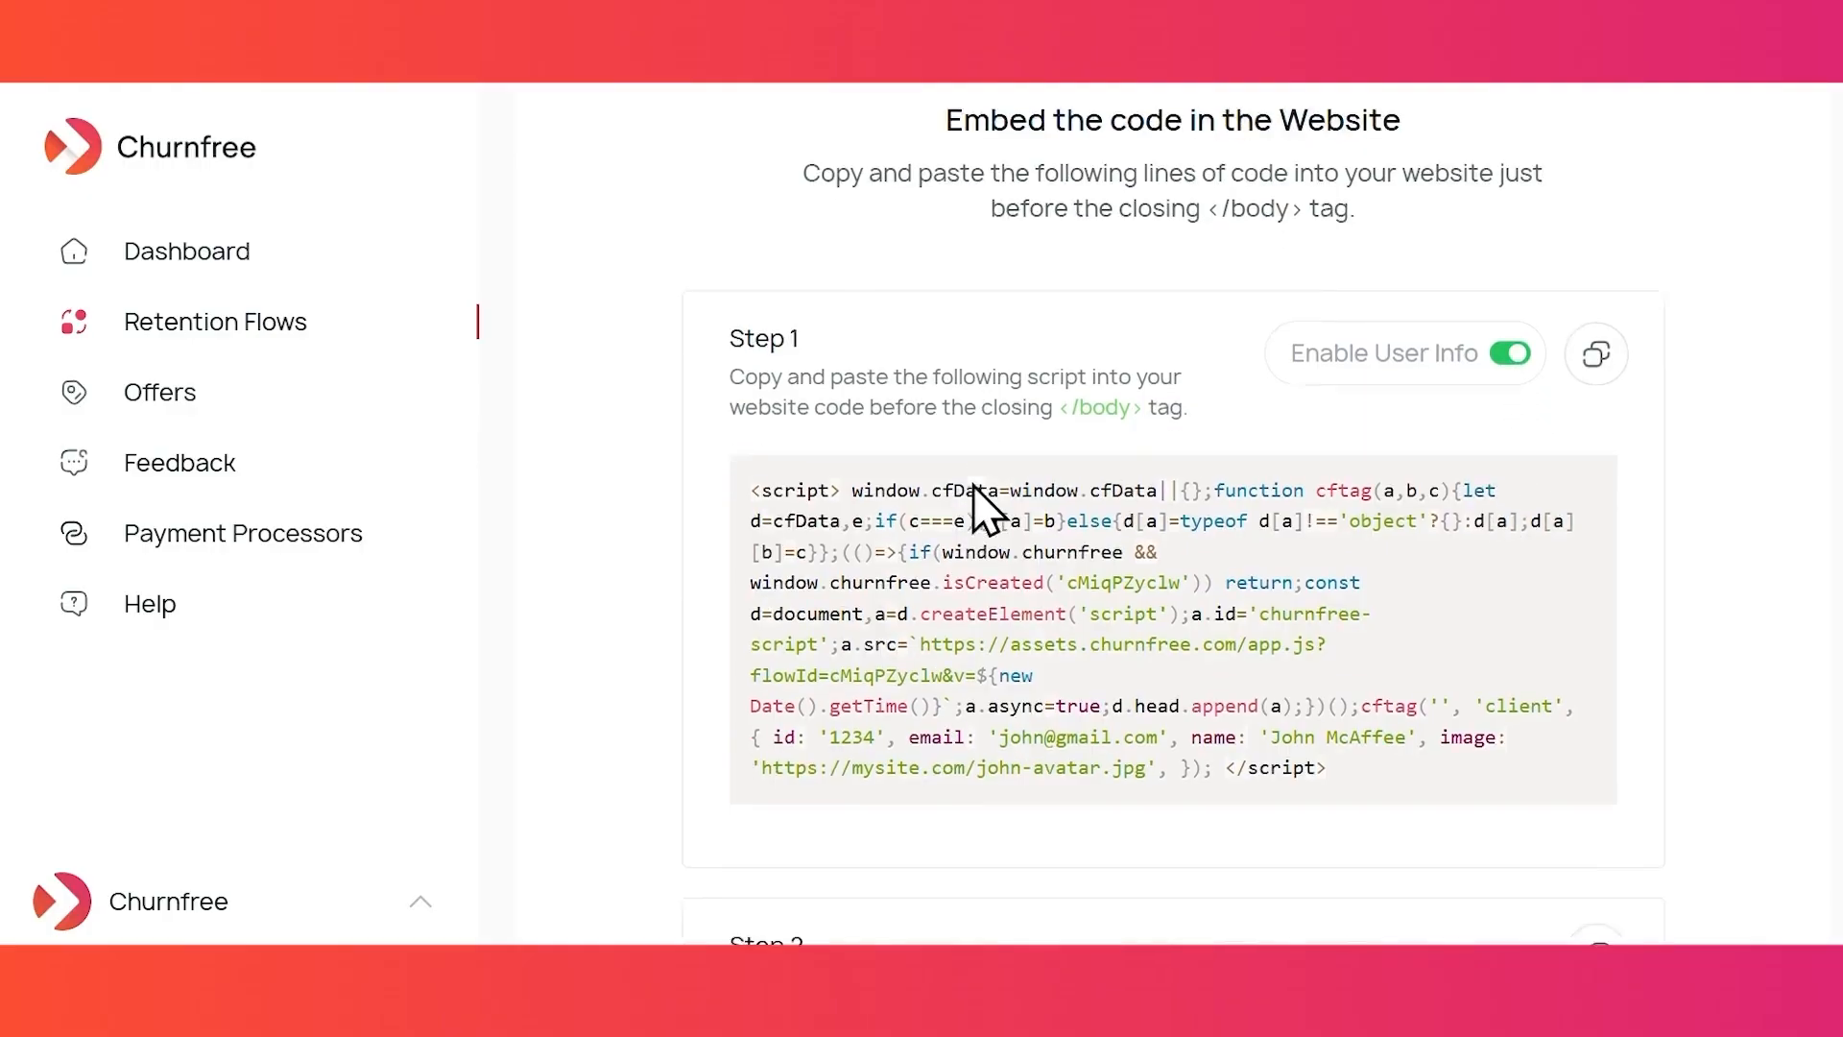
pyautogui.scroll(-1, 981, 504)
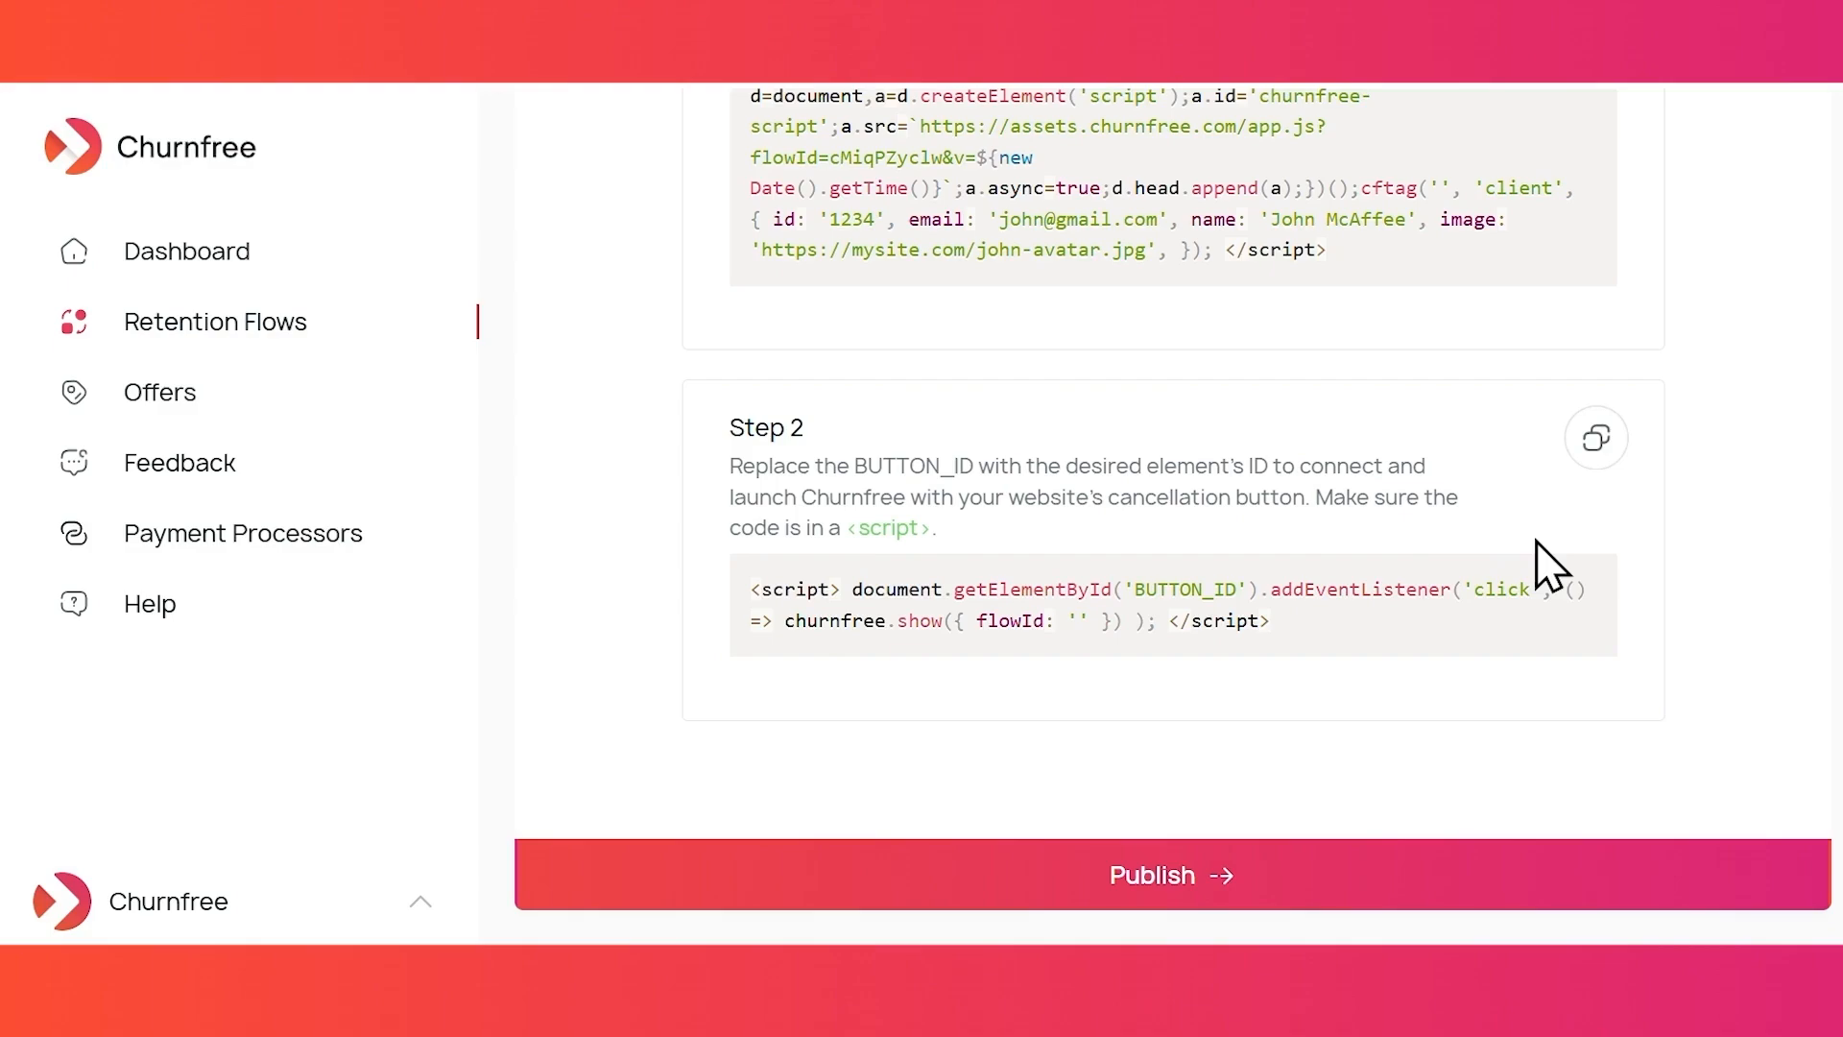
pyautogui.scroll(-1, 1549, 564)
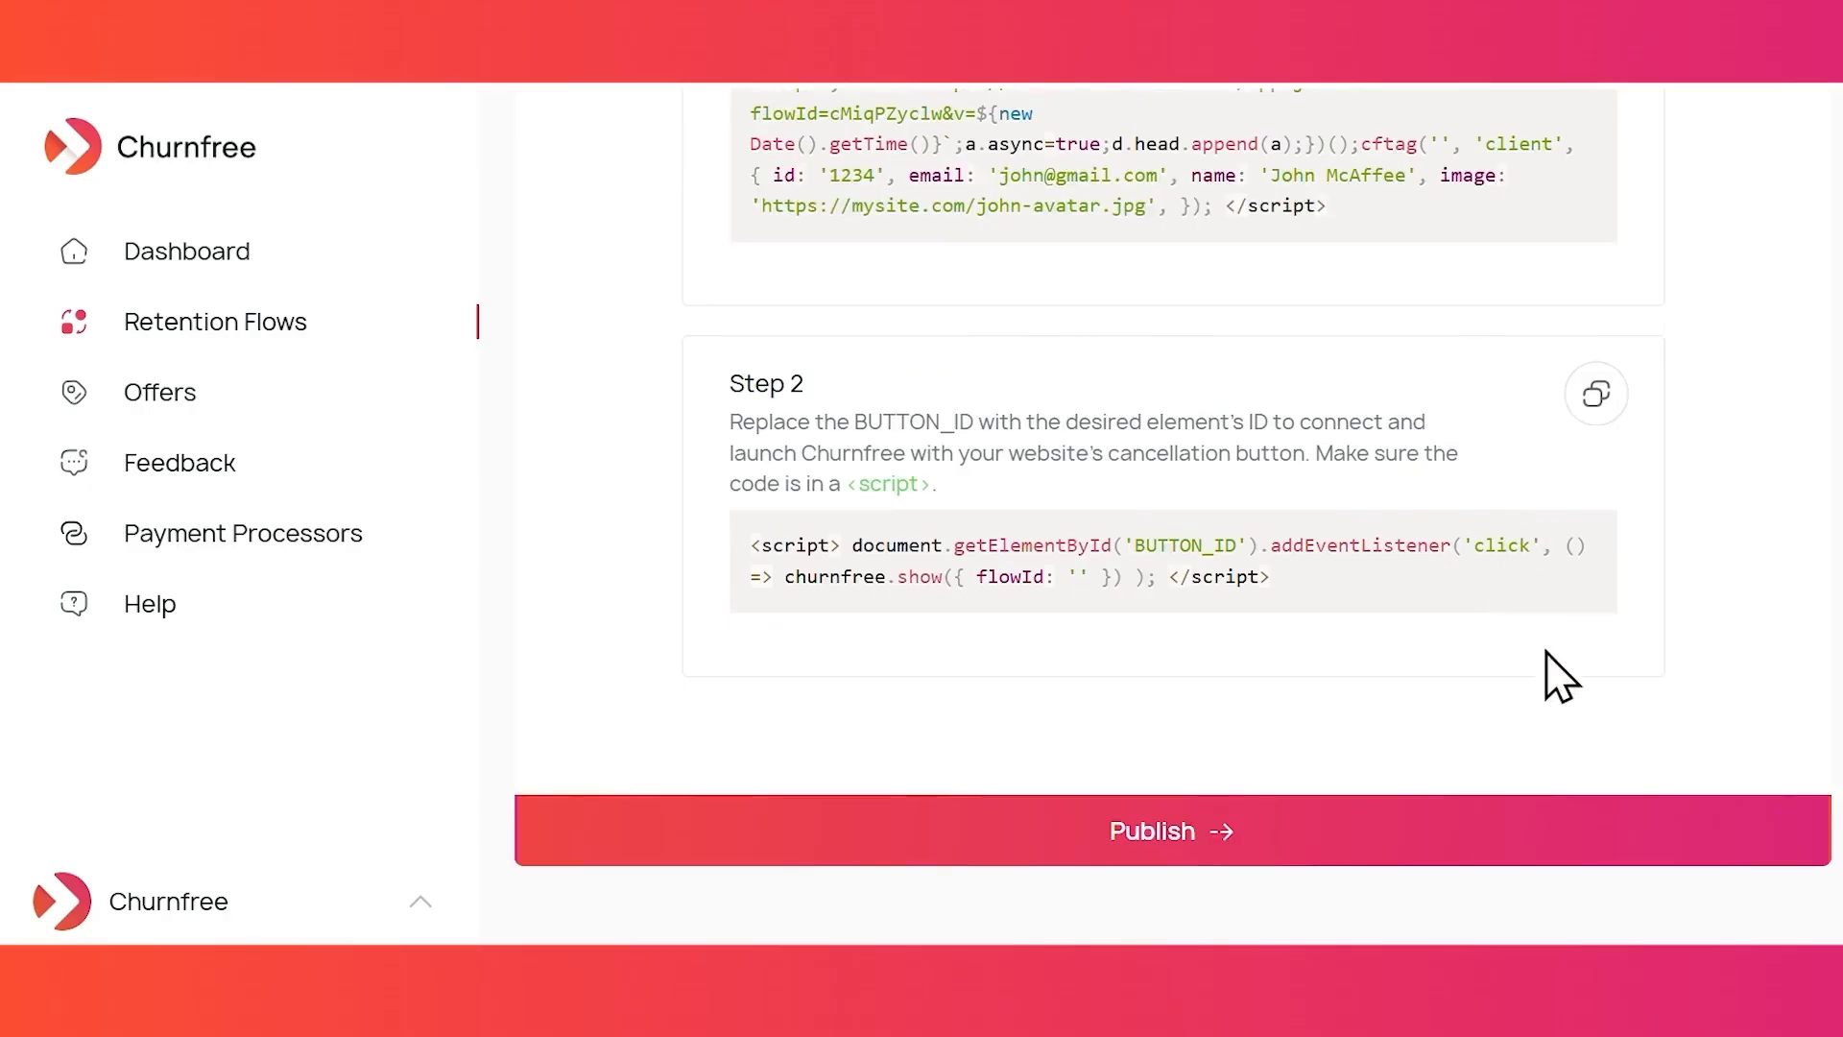
pyautogui.click(1365, 824)
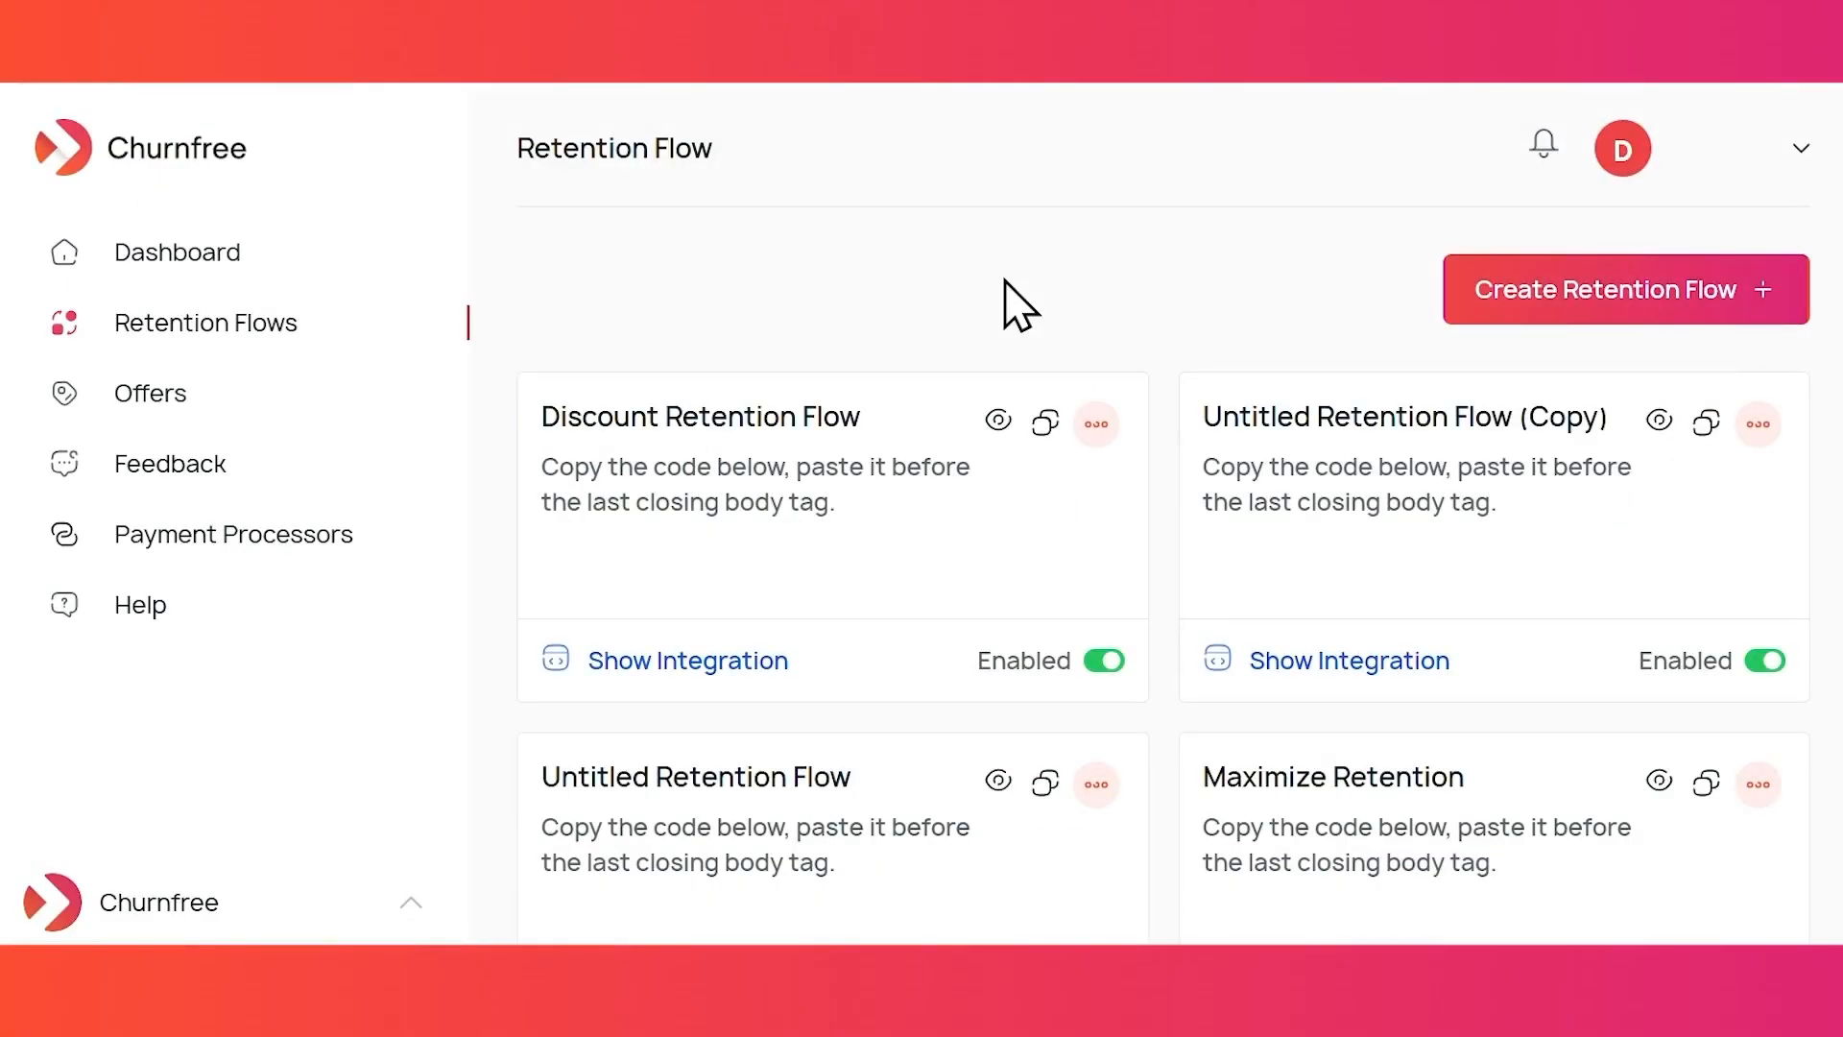
# - Show Feedback for All Retention Flows over All Time and scroll through the entries
pyautogui.click(287, 475)
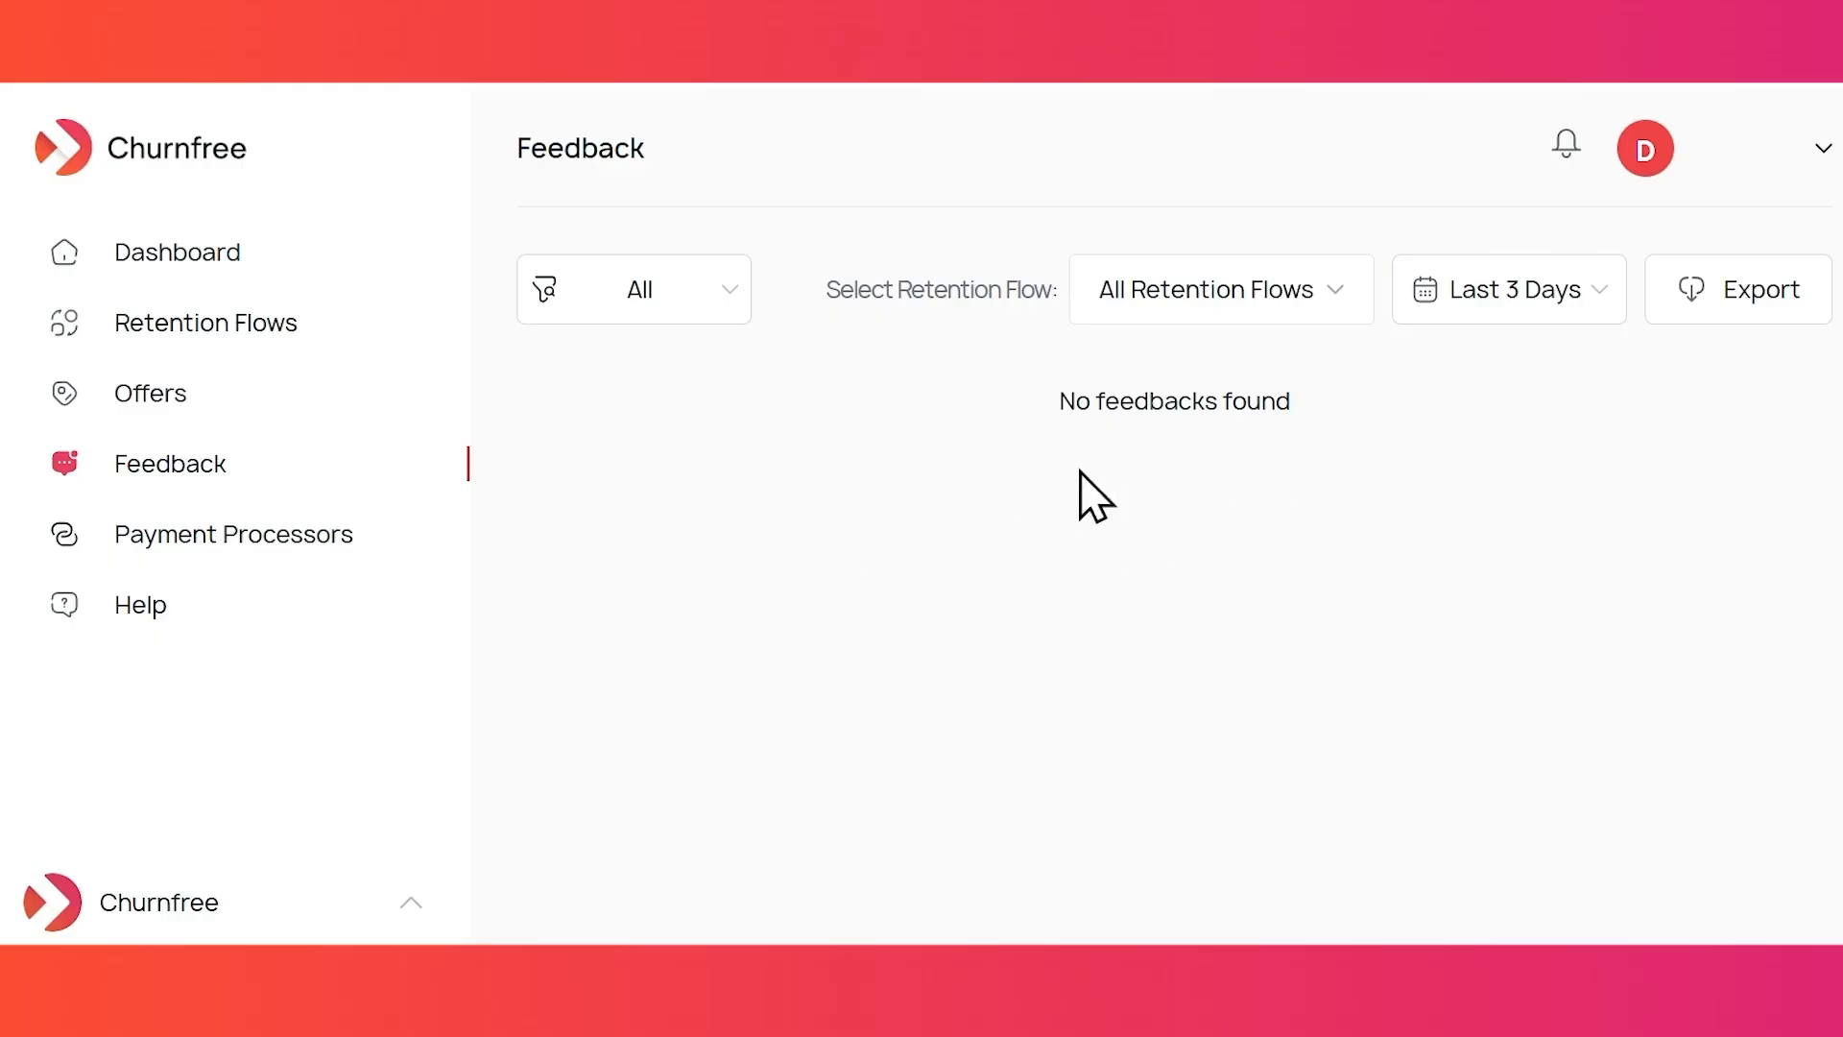
pyautogui.click(1310, 307)
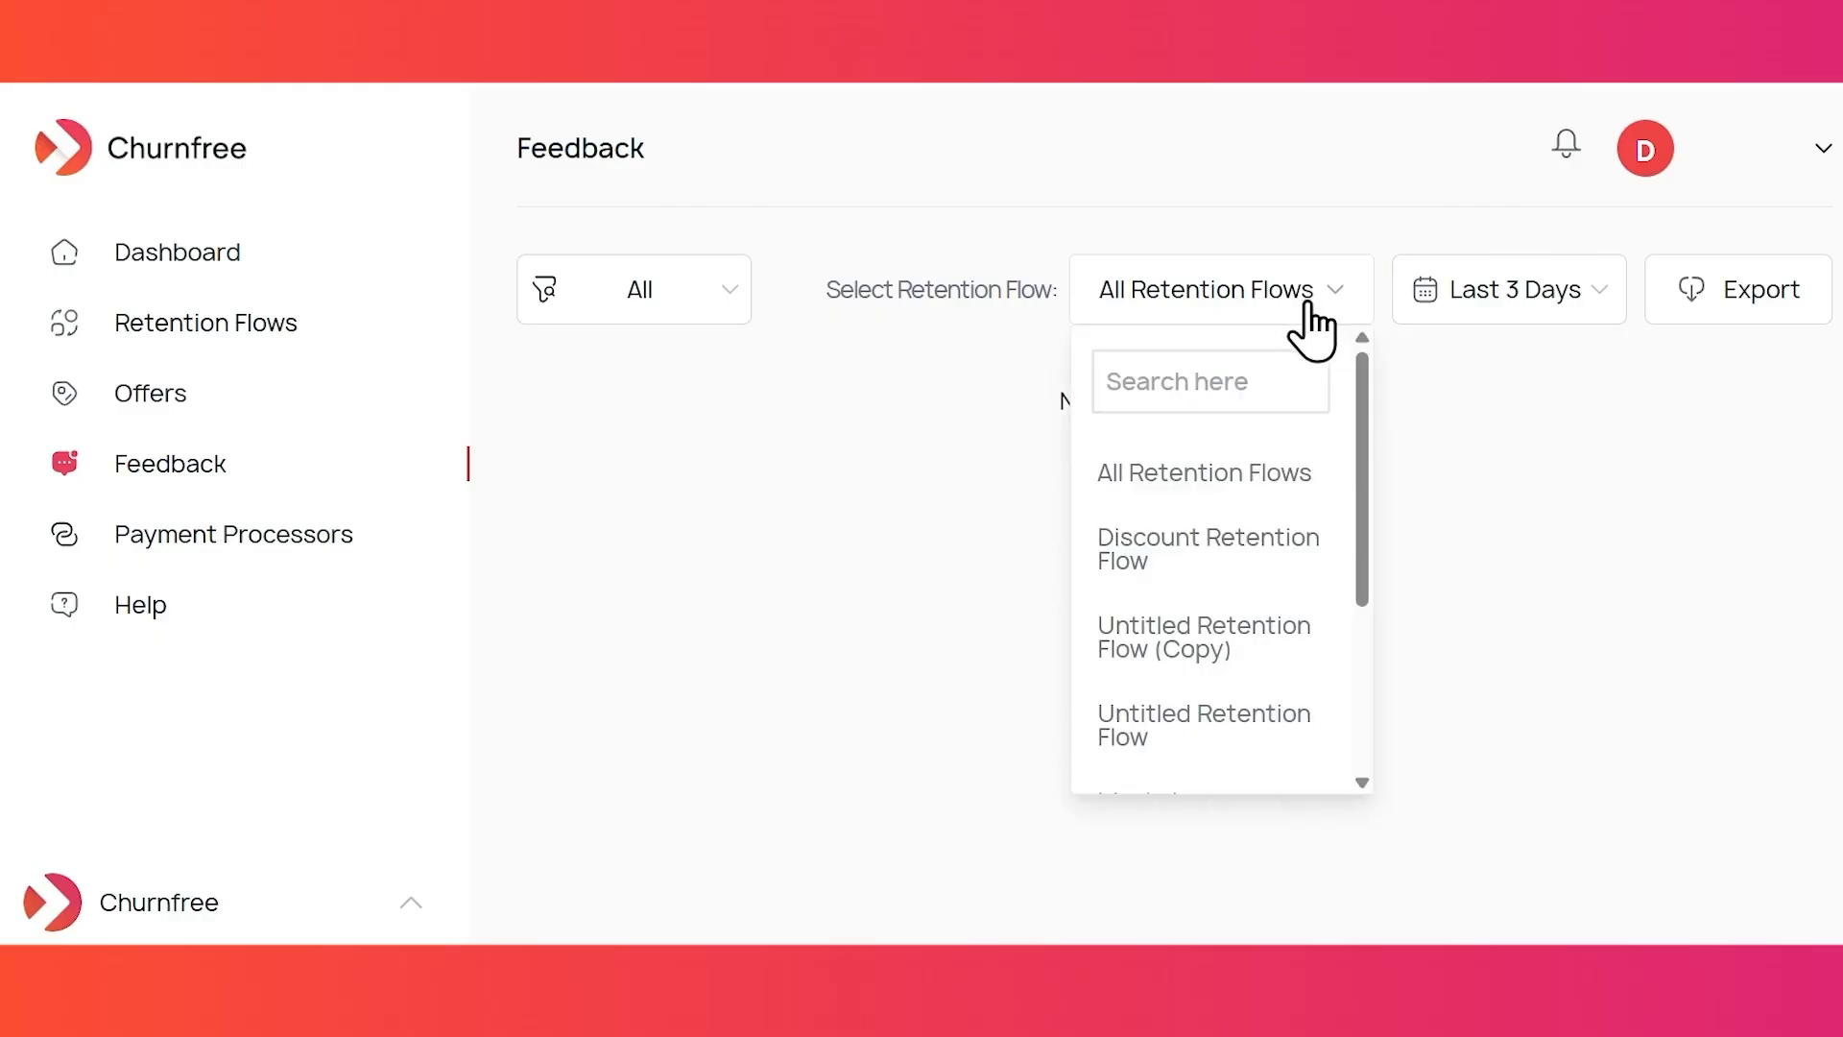
pyautogui.click(1223, 488)
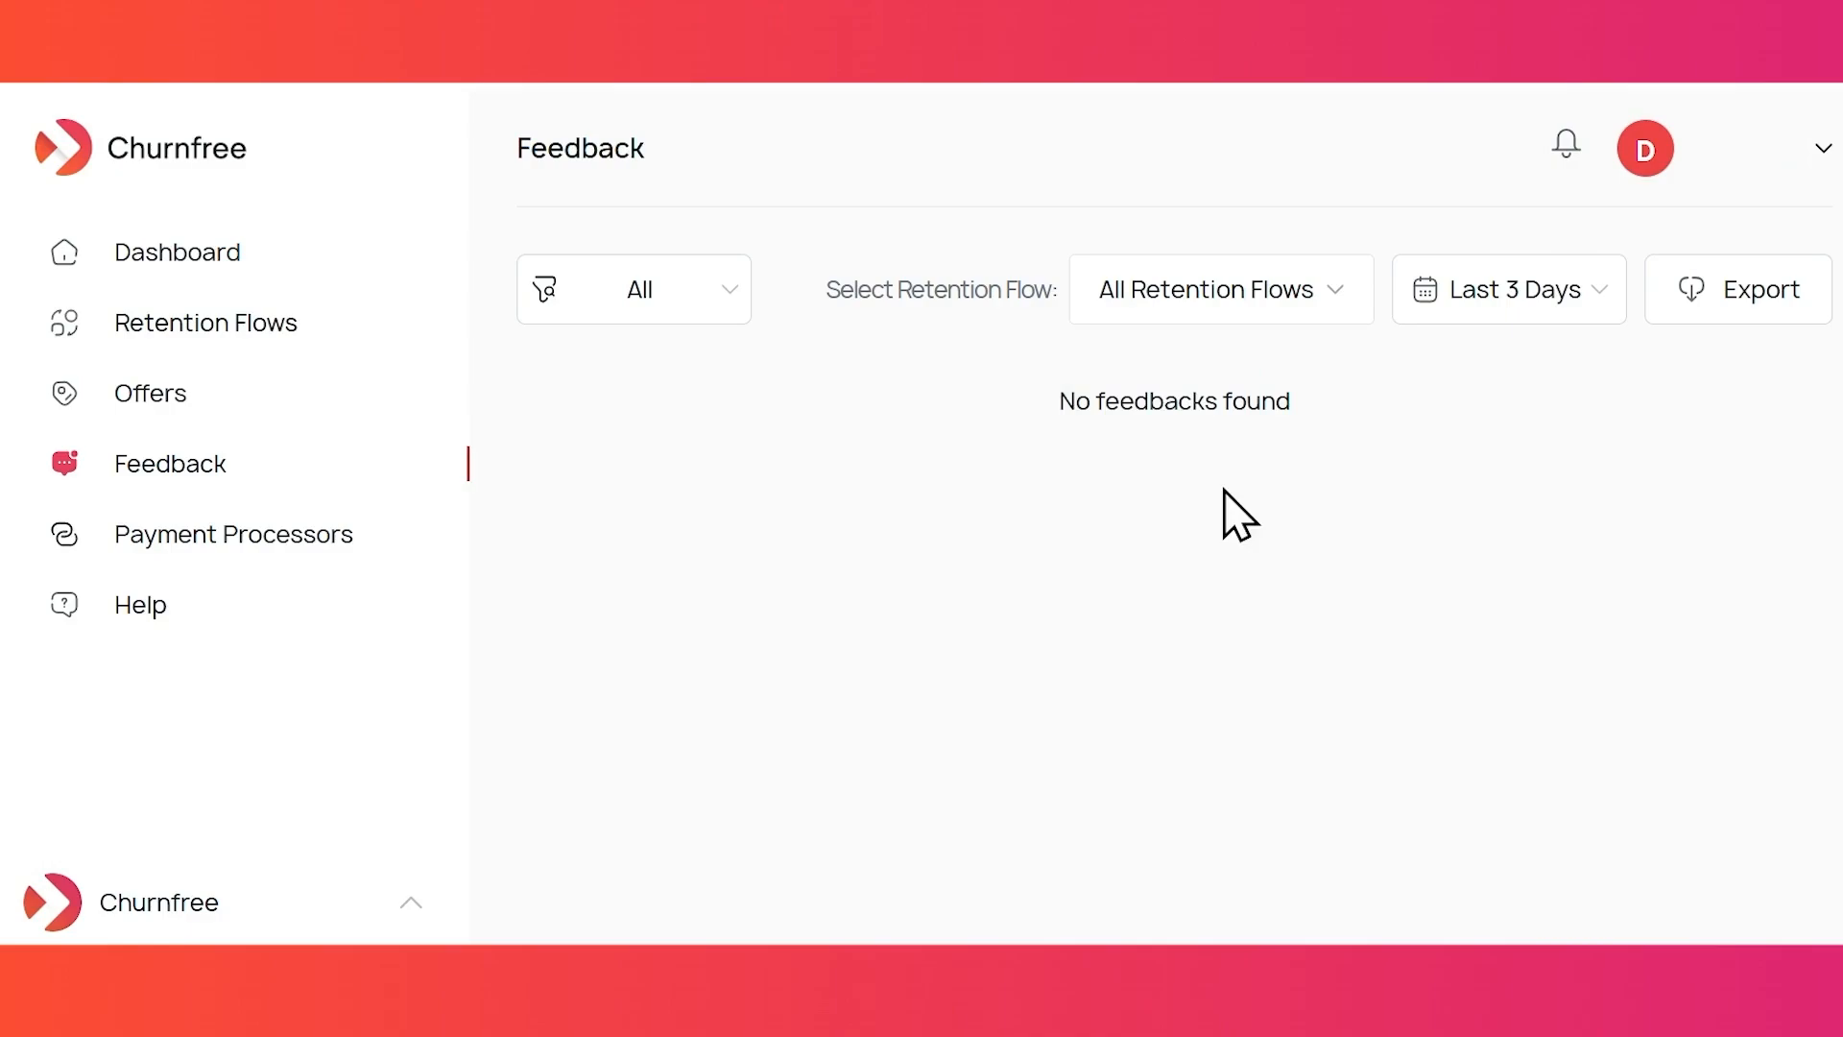
pyautogui.click(1503, 321)
pyautogui.click(1491, 365)
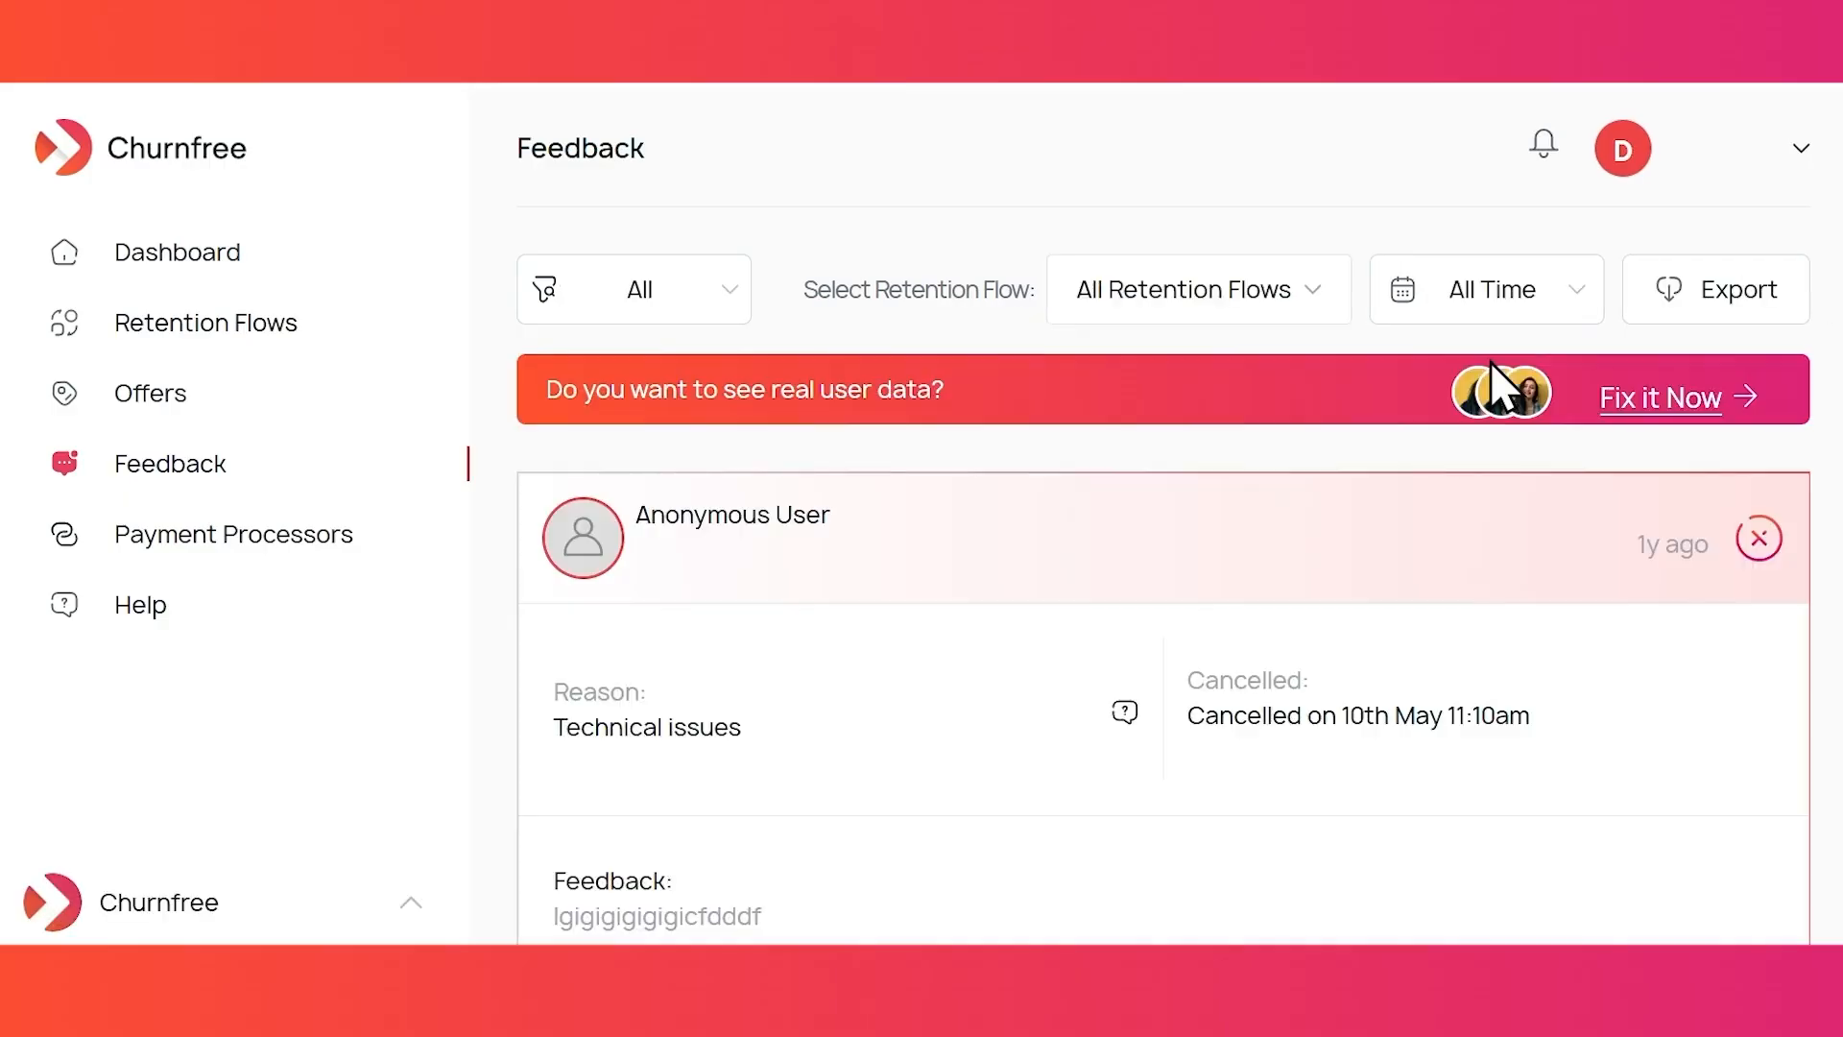
pyautogui.scroll(-7, 1238, 636)
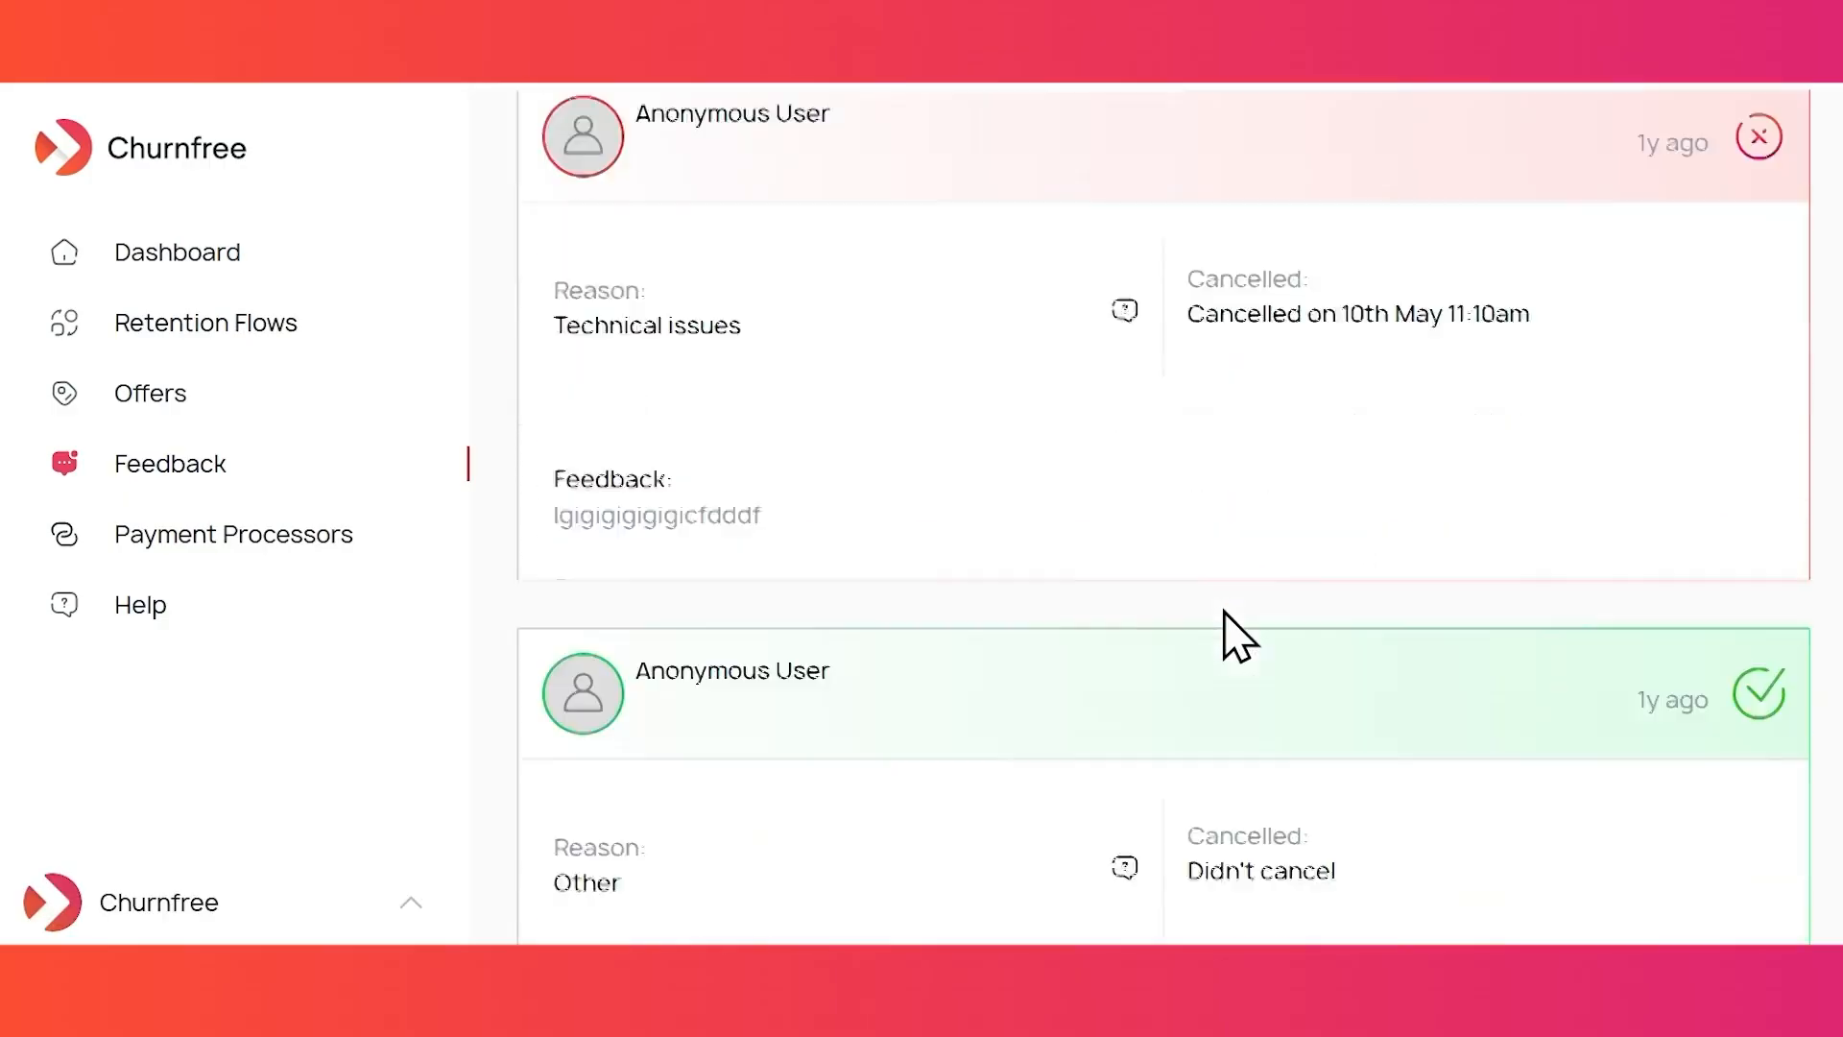
pyautogui.scroll(6, 1238, 635)
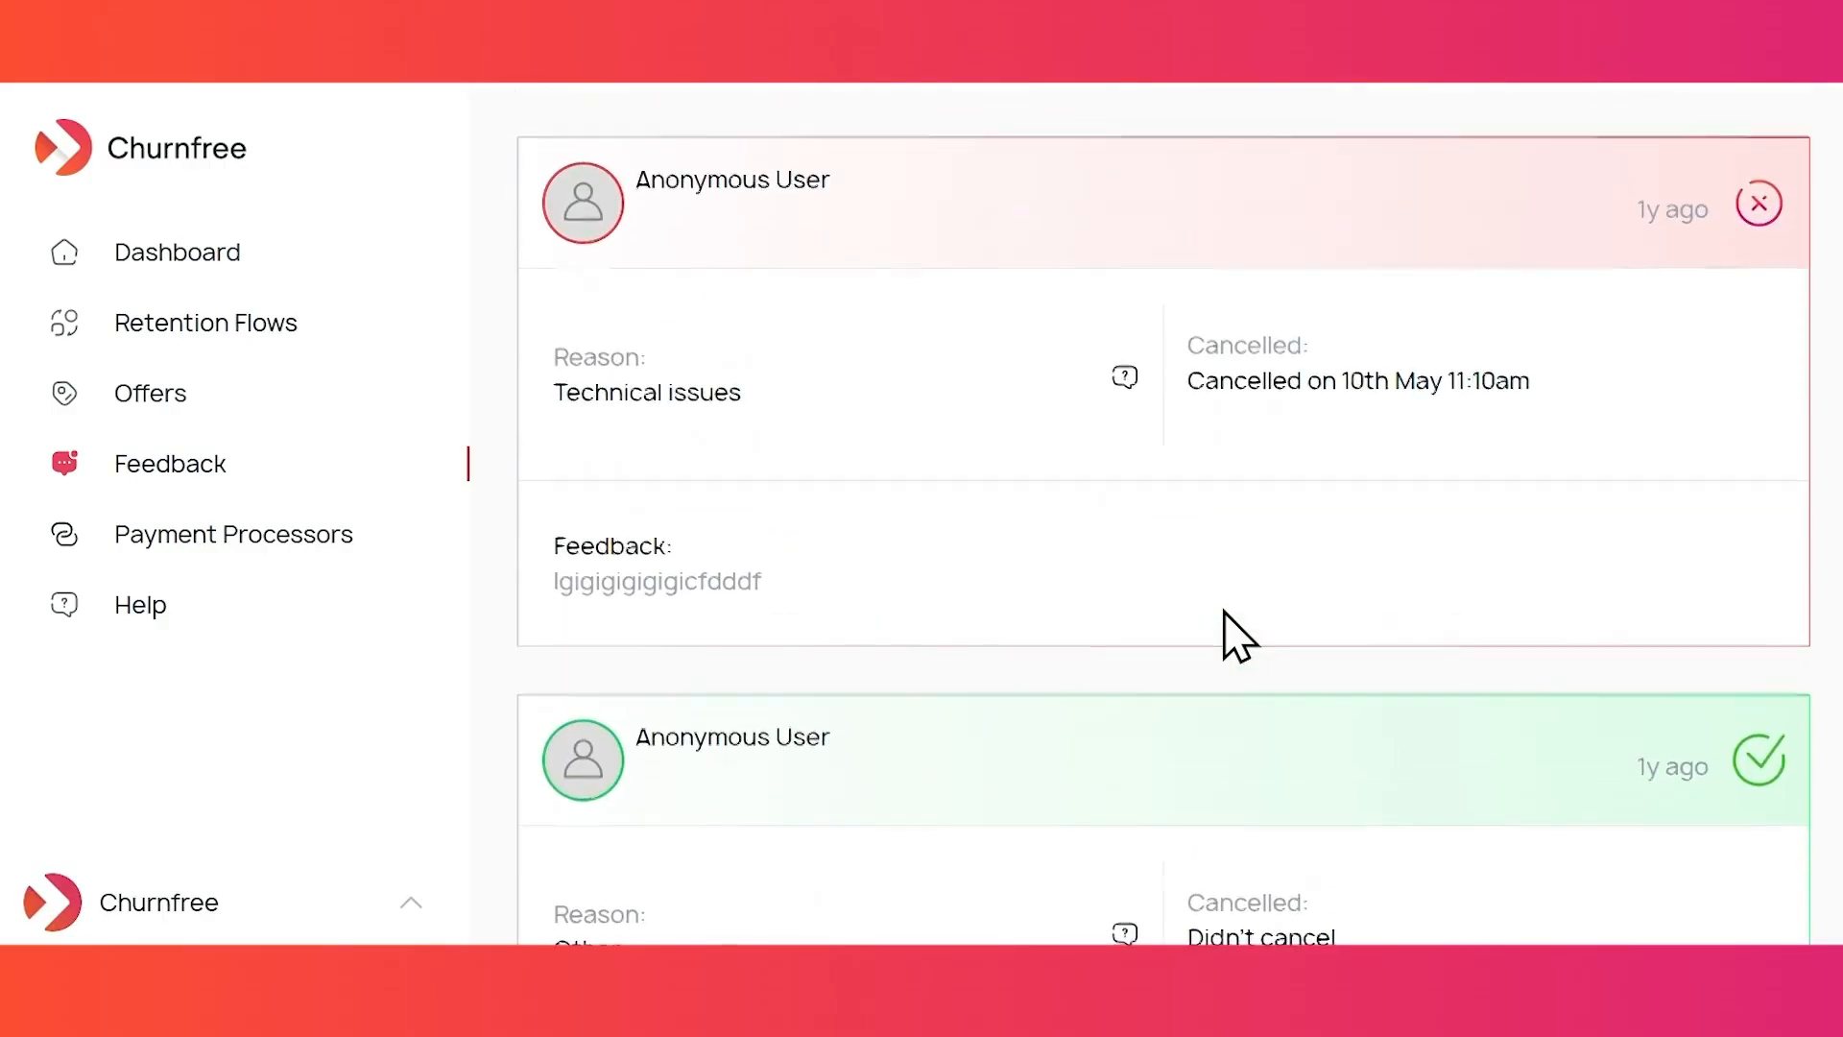
pyautogui.scroll(1, 1223, 609)
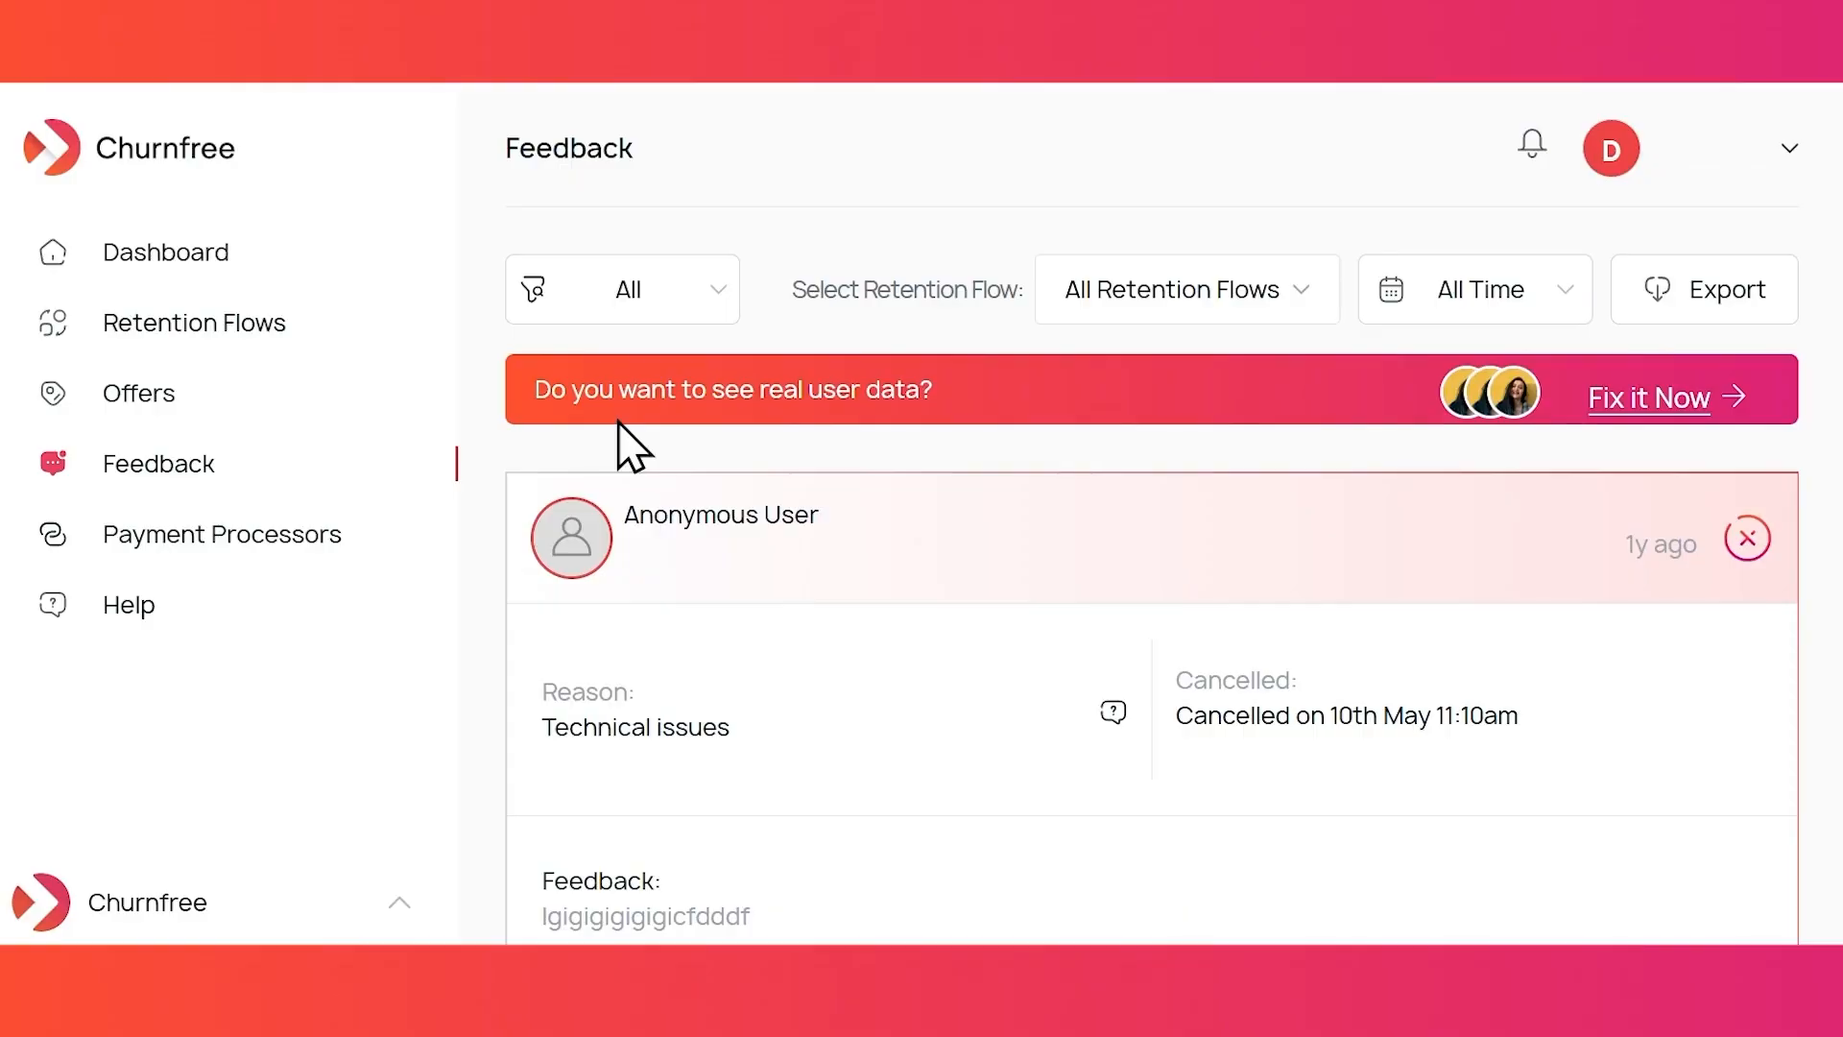
# - Set the Dashboard to All Period: 2 cancelled, 1 saved, 67% cancelled and 33% saved
pyautogui.click(167, 256)
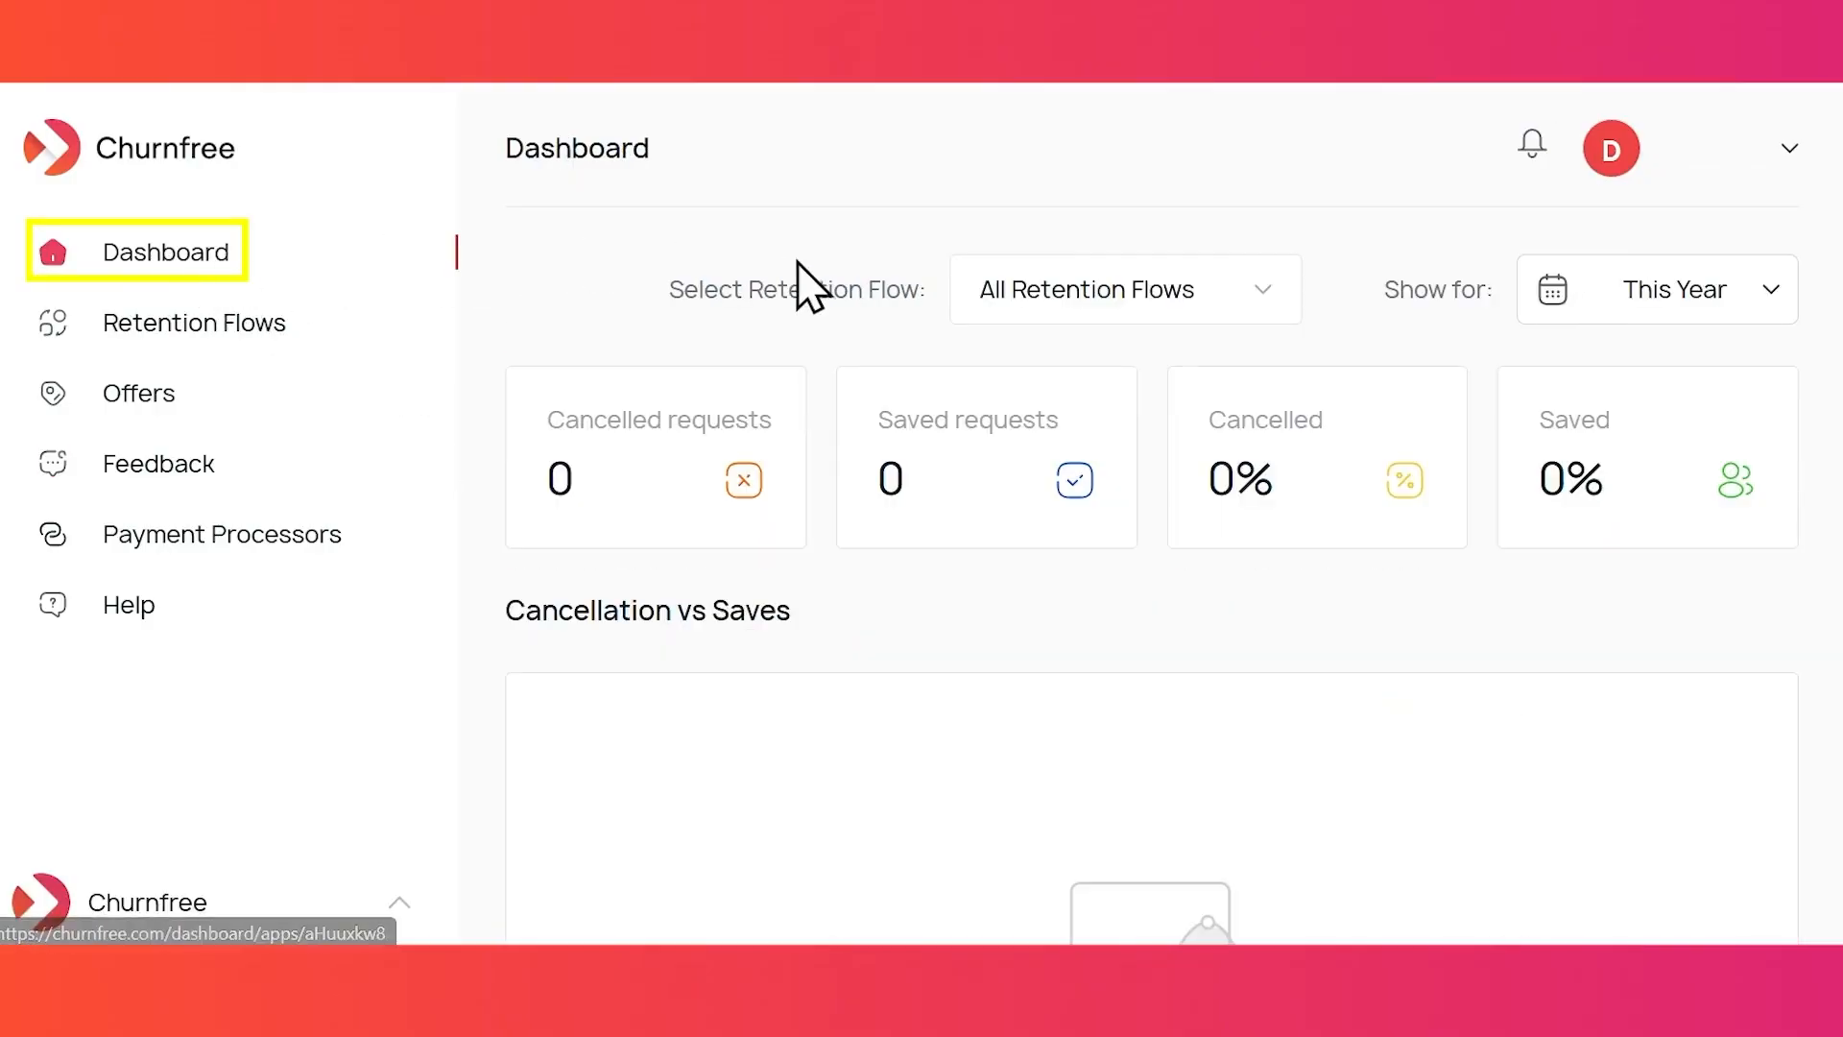
pyautogui.click(1653, 293)
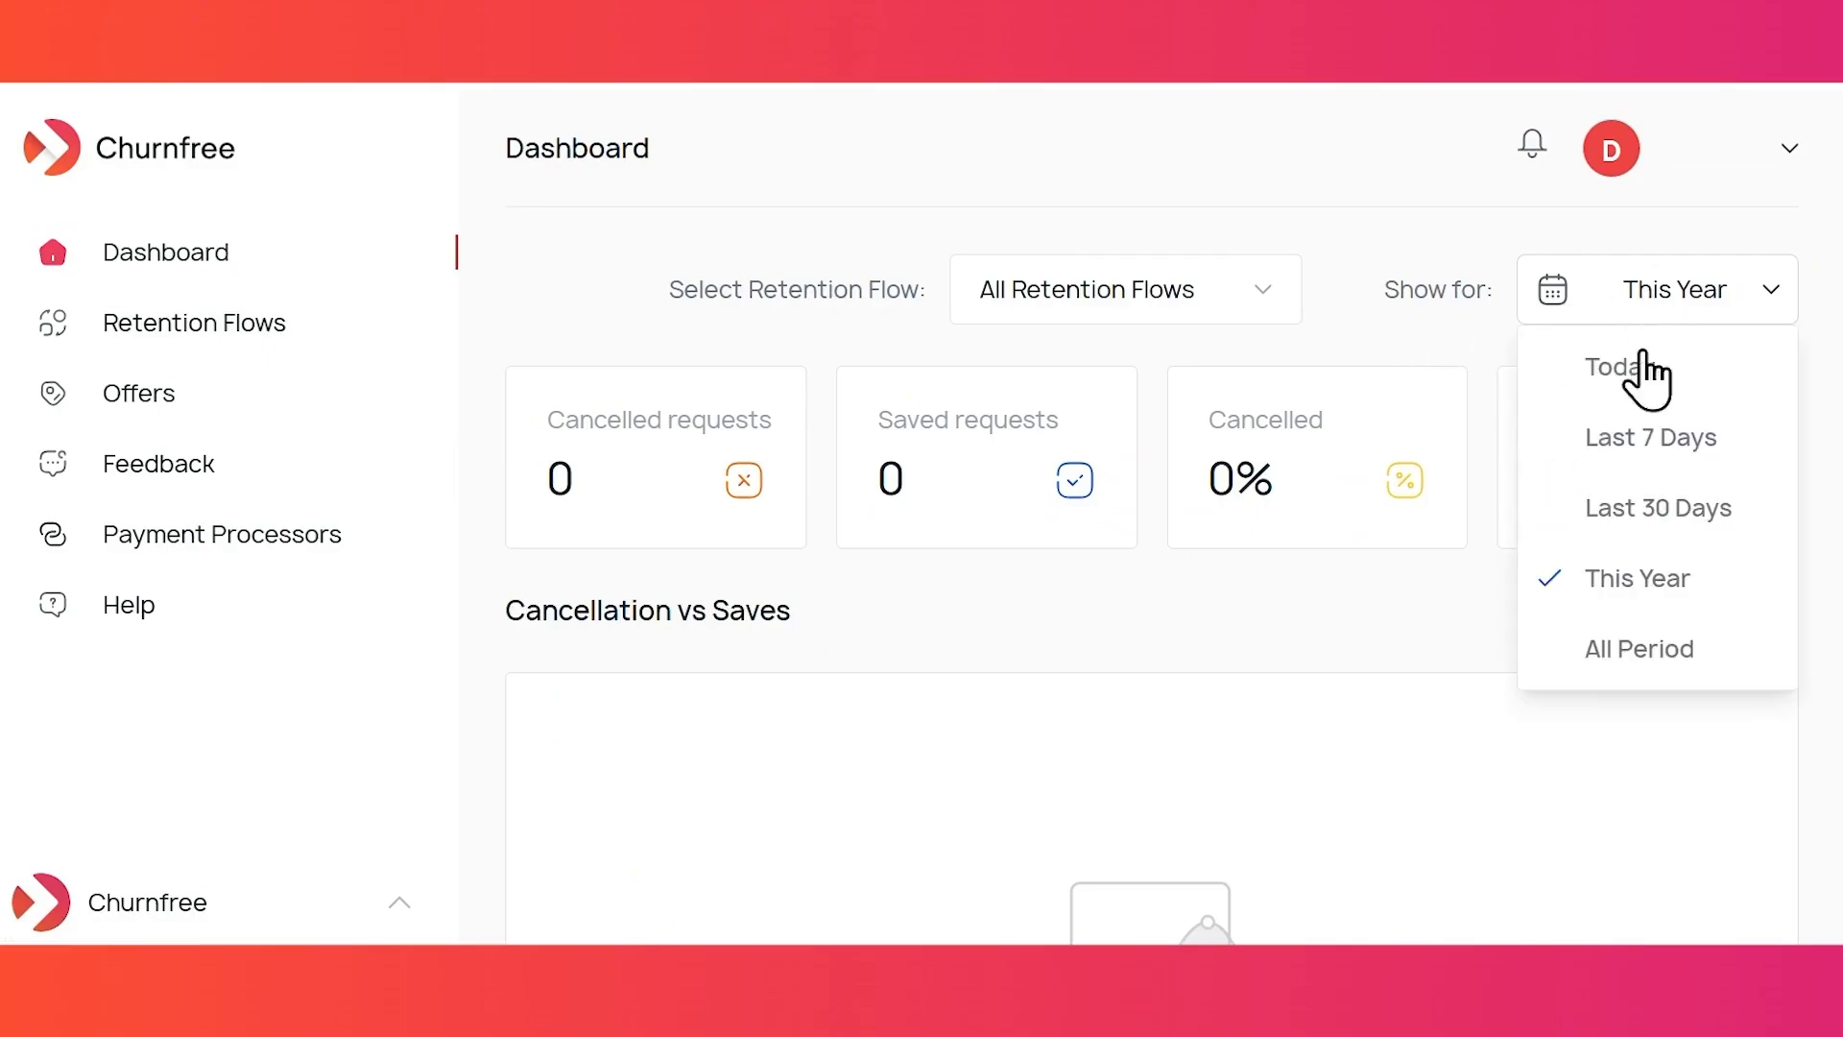
pyautogui.click(1697, 648)
pyautogui.scroll(-1, 1430, 596)
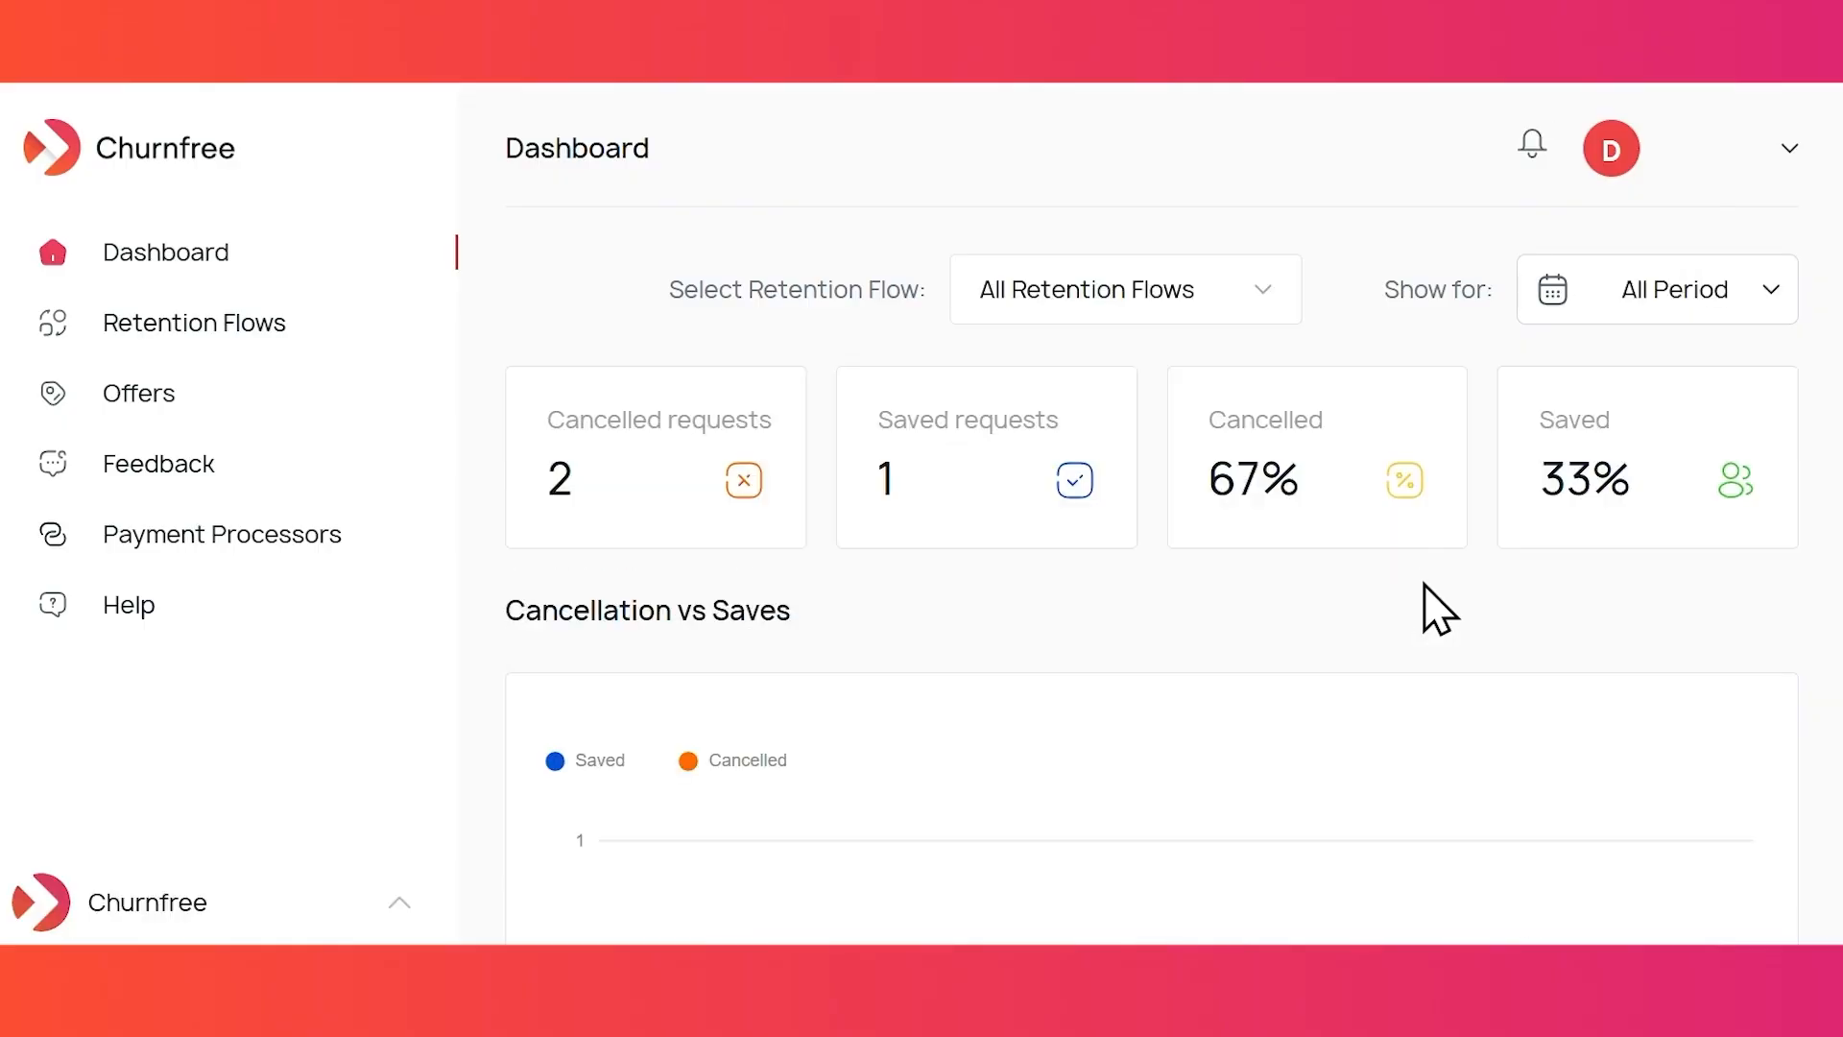
pyautogui.scroll(-2, 1437, 609)
pyautogui.scroll(-5, 1437, 610)
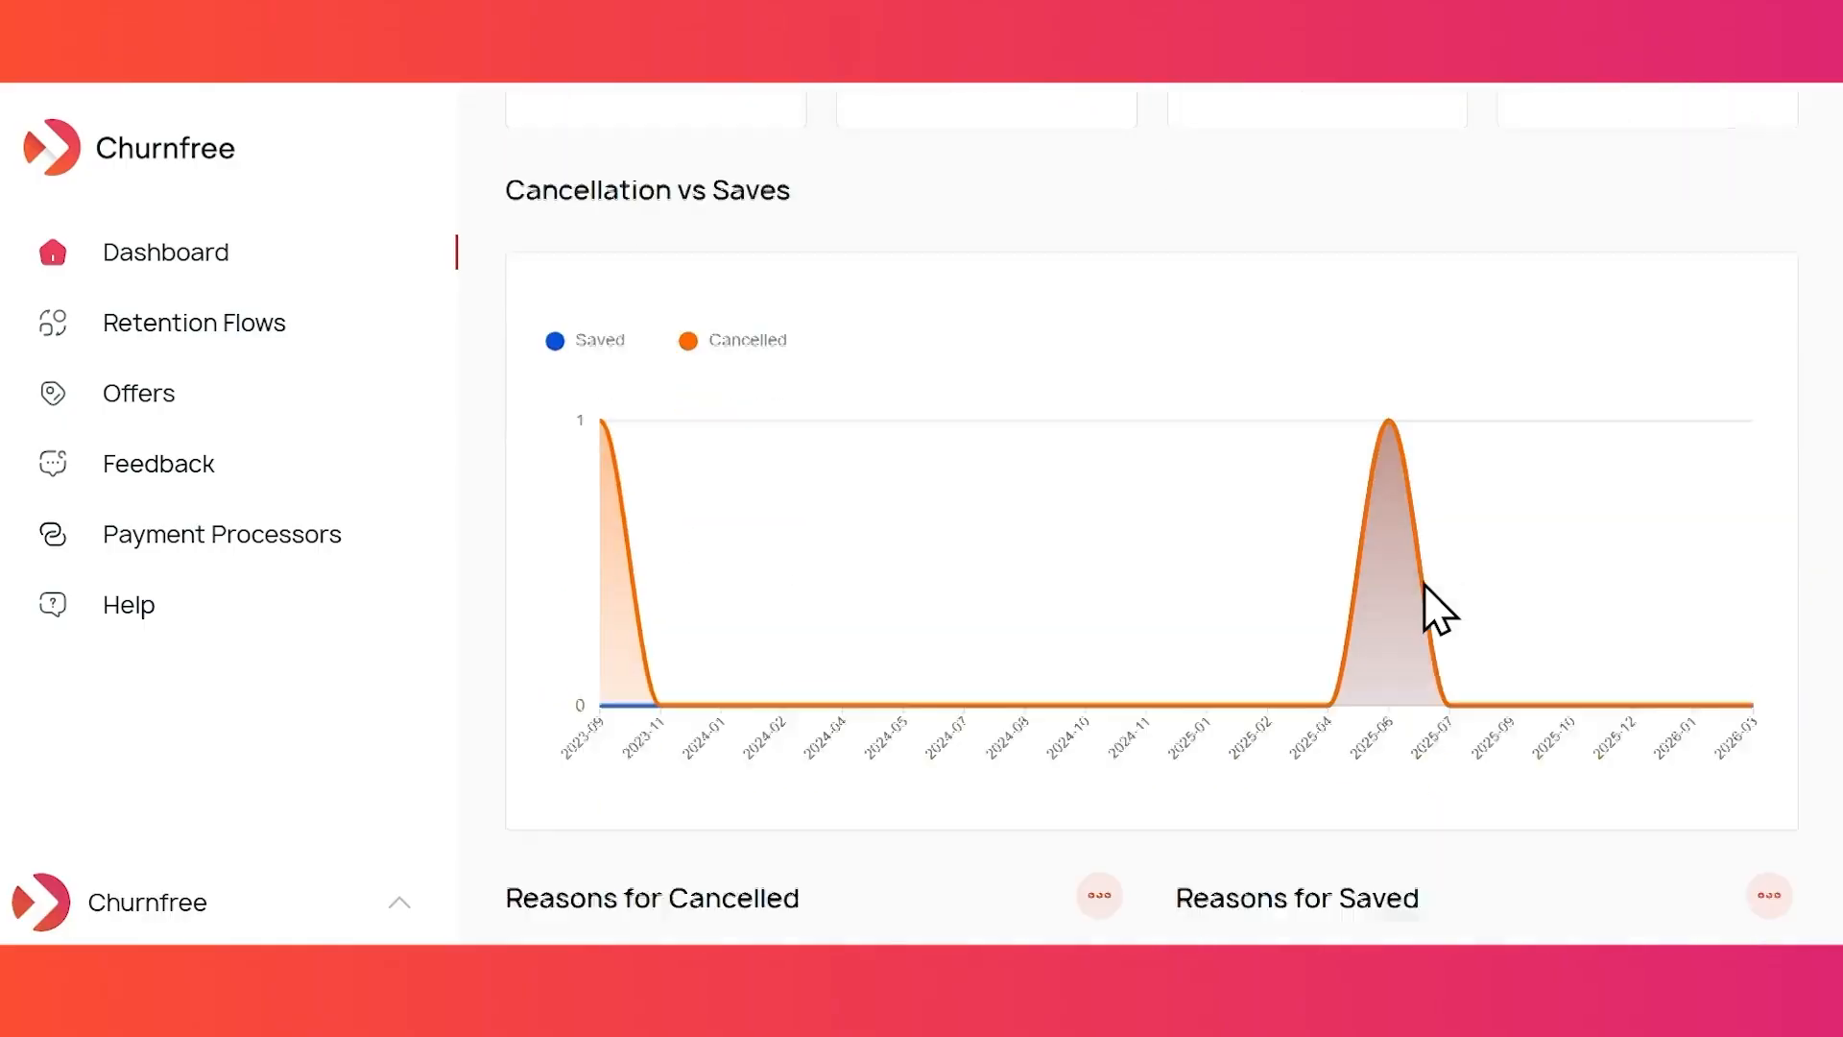
pyautogui.scroll(2, 1425, 586)
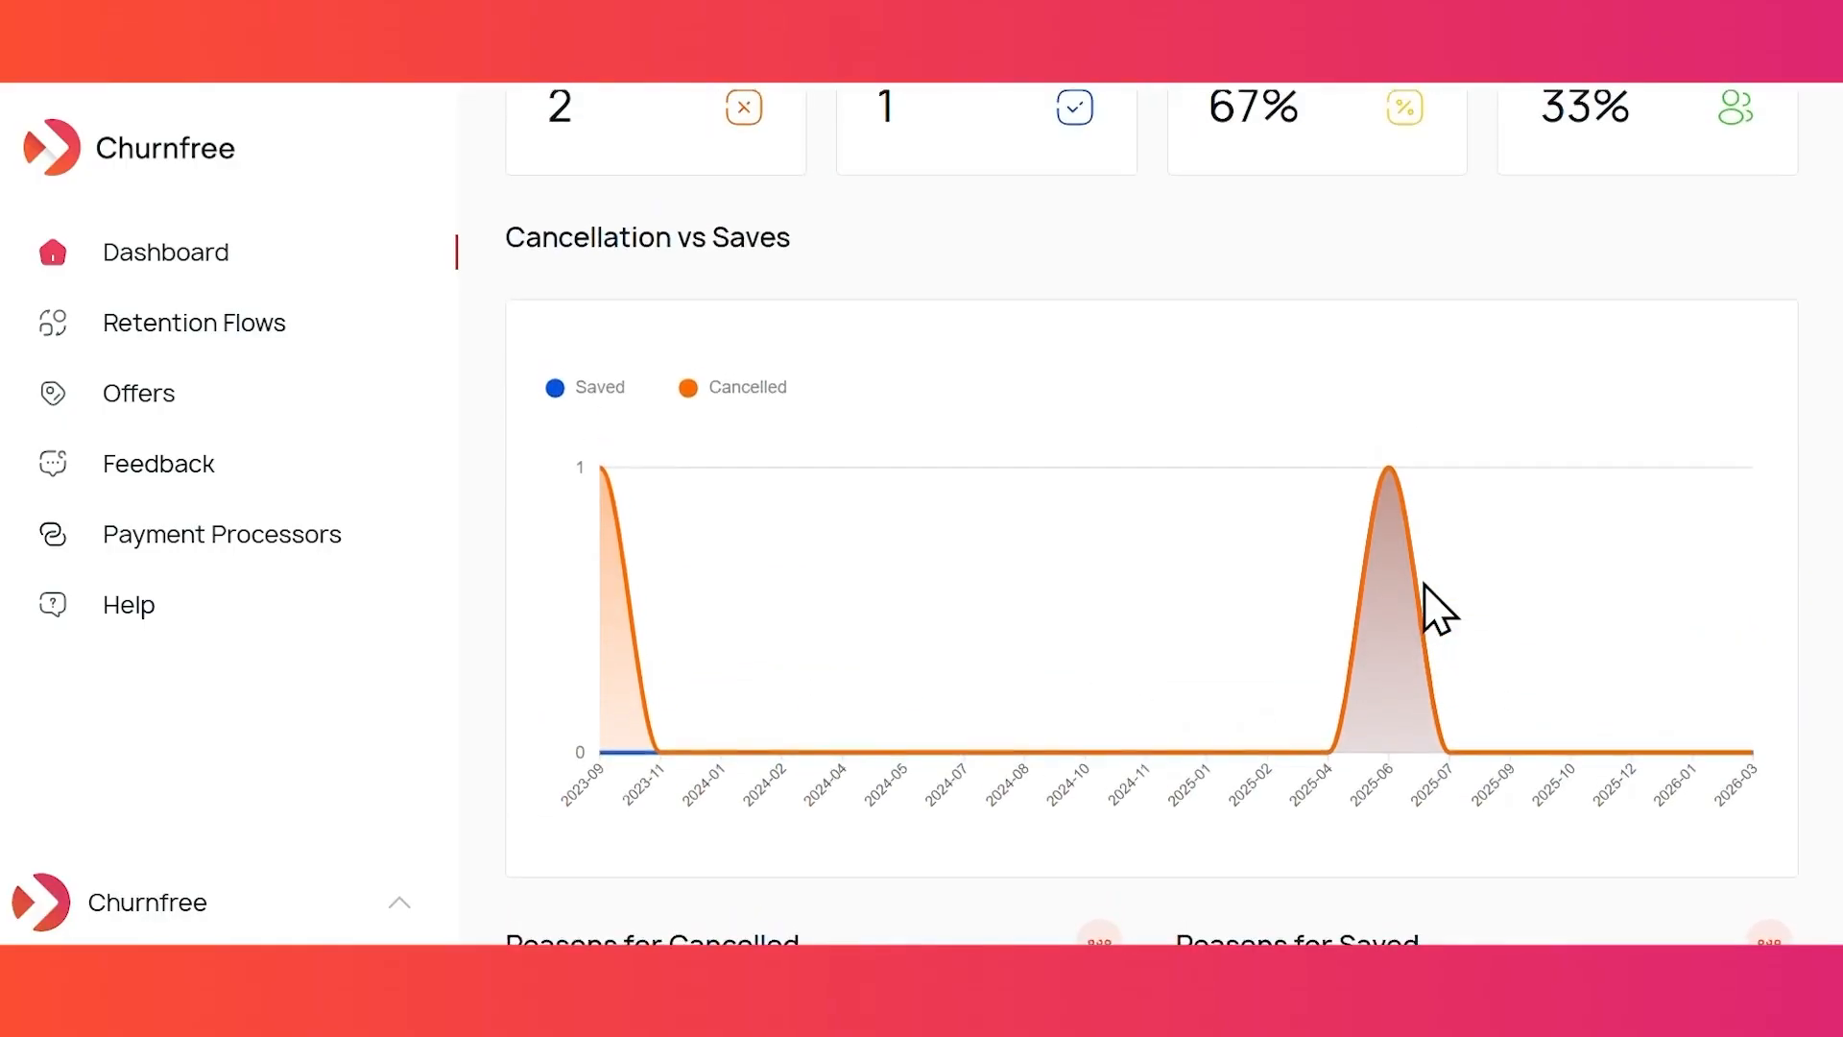
pyautogui.scroll(-1, 1425, 586)
pyautogui.scroll(1, 1437, 609)
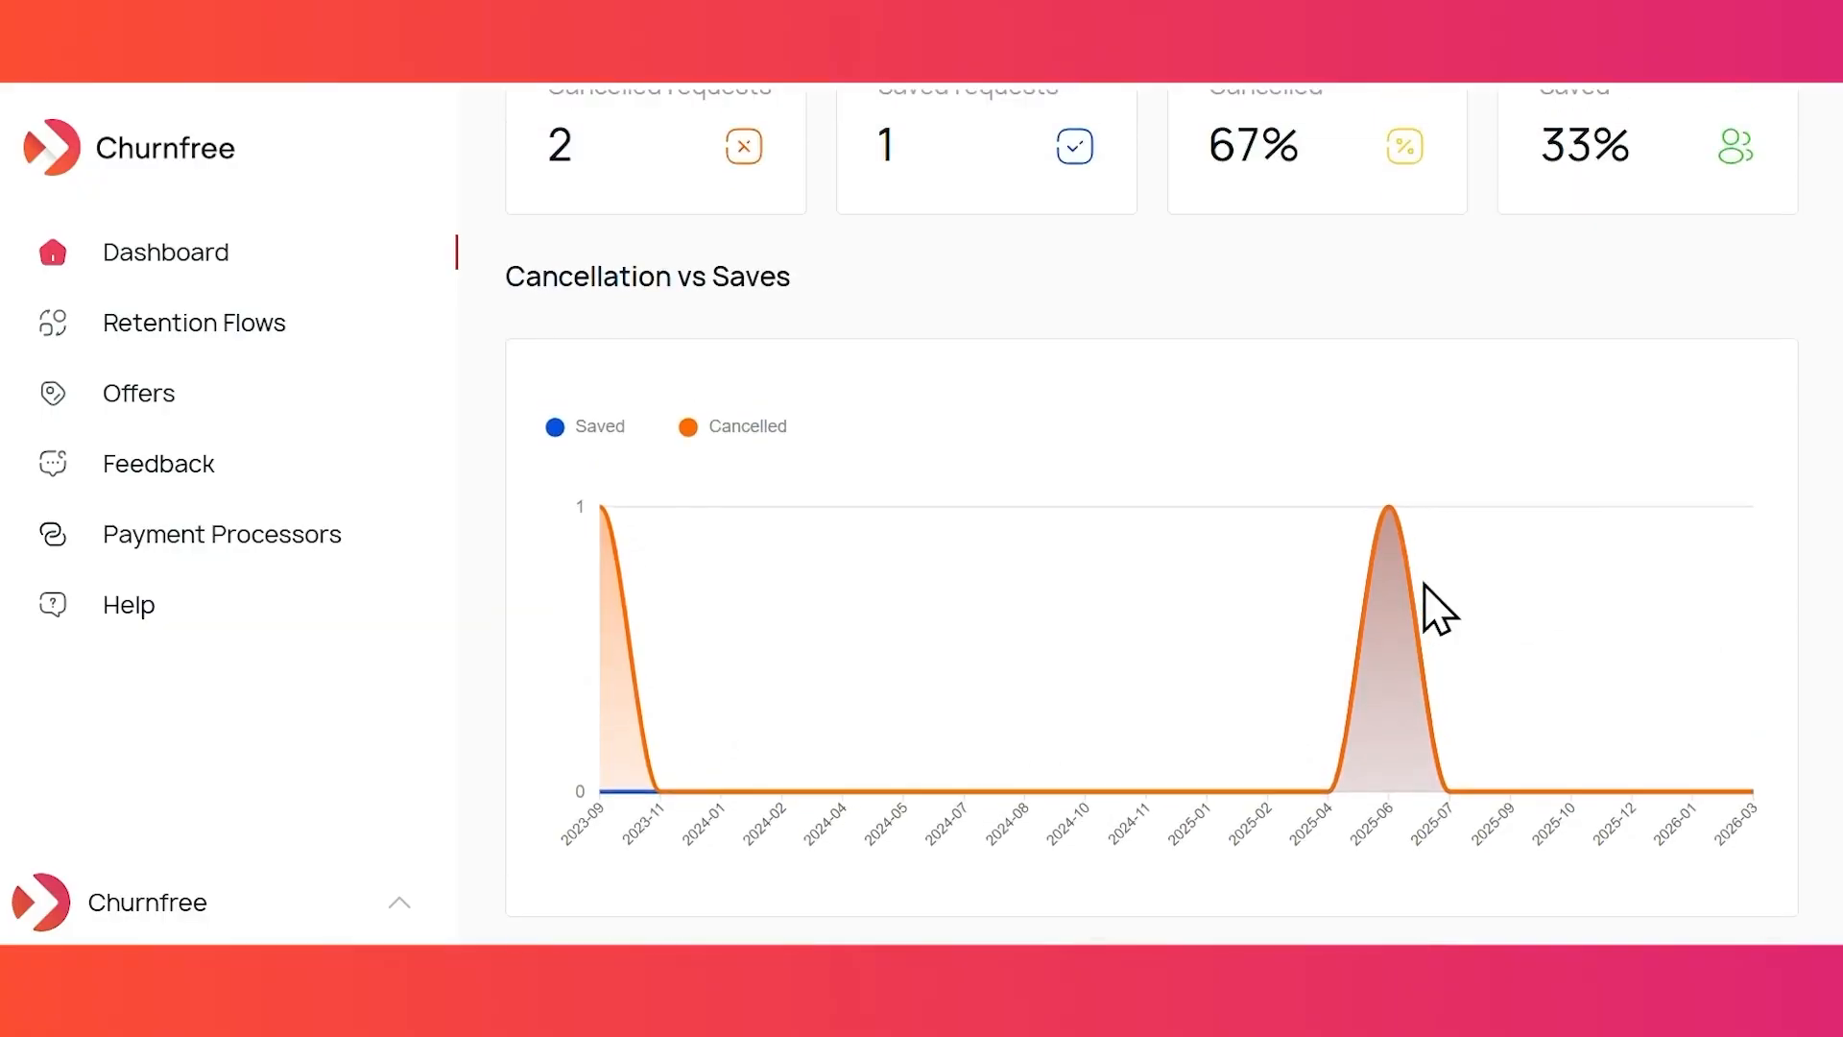